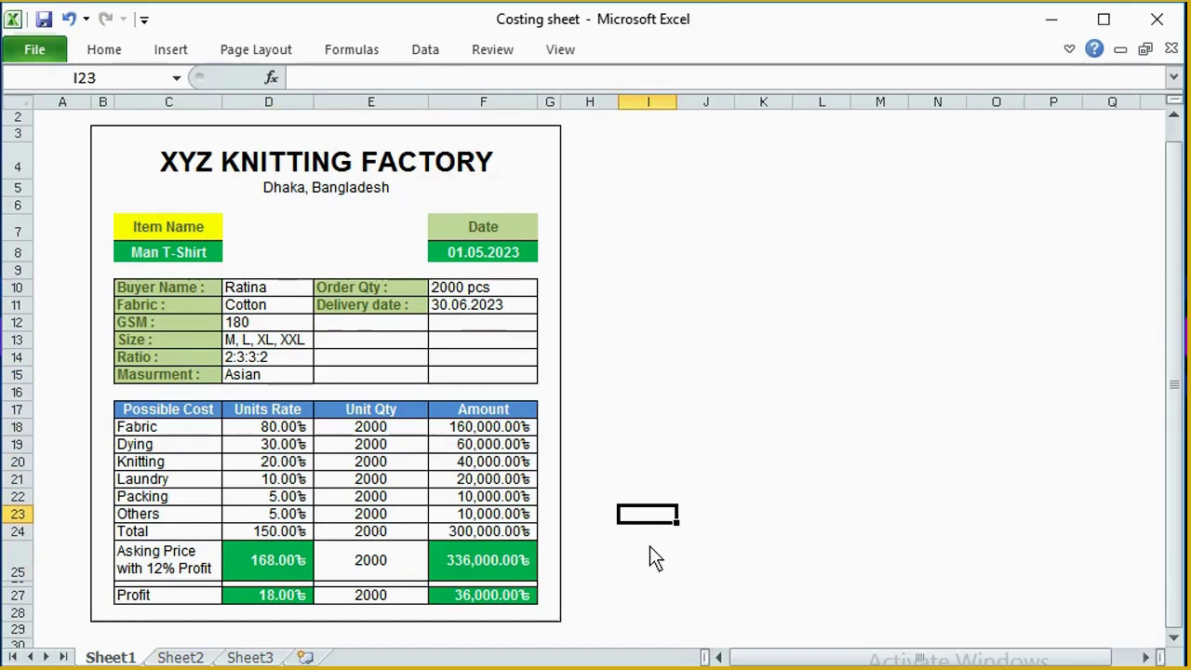
# Create a new blank workbook and enter the company title "XYZ KNITTING FACTORY" in cell B2.
pyautogui.click(857, 493)
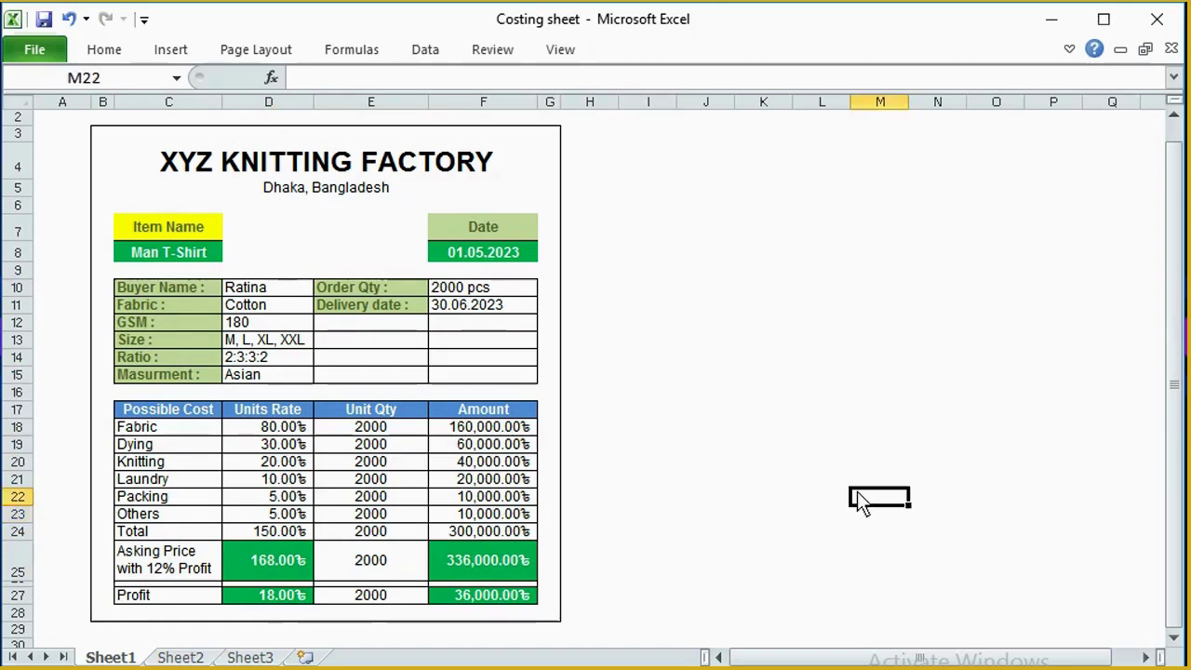
pyautogui.hotkey('ctrl', 'n')
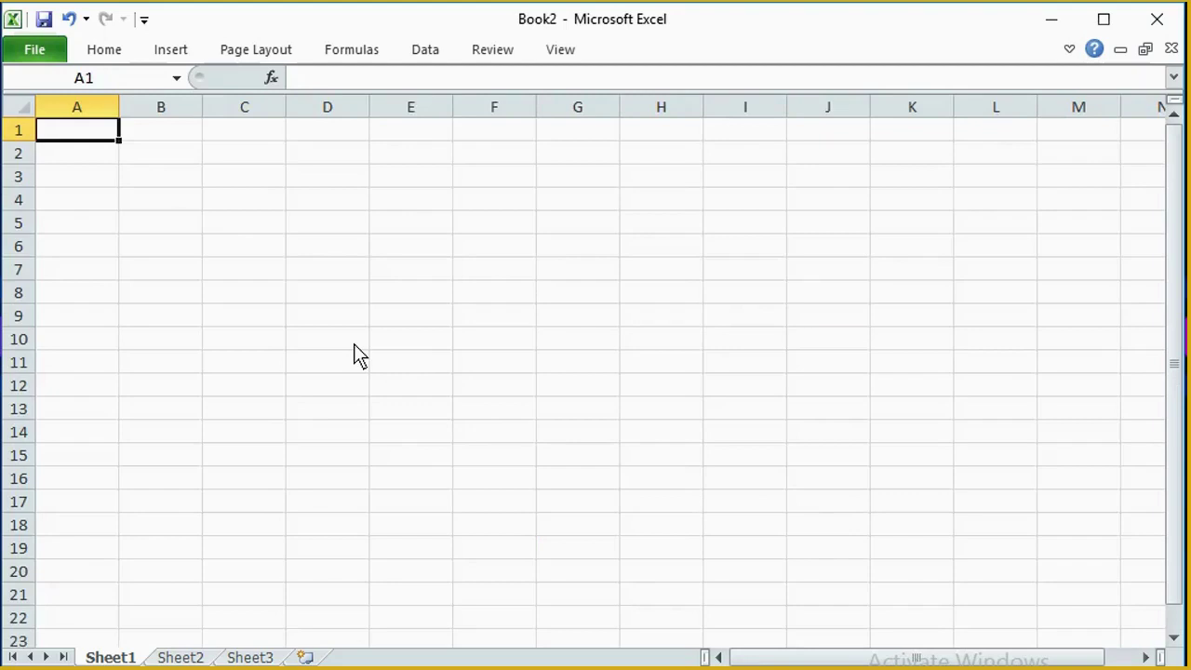
pyautogui.click(181, 170)
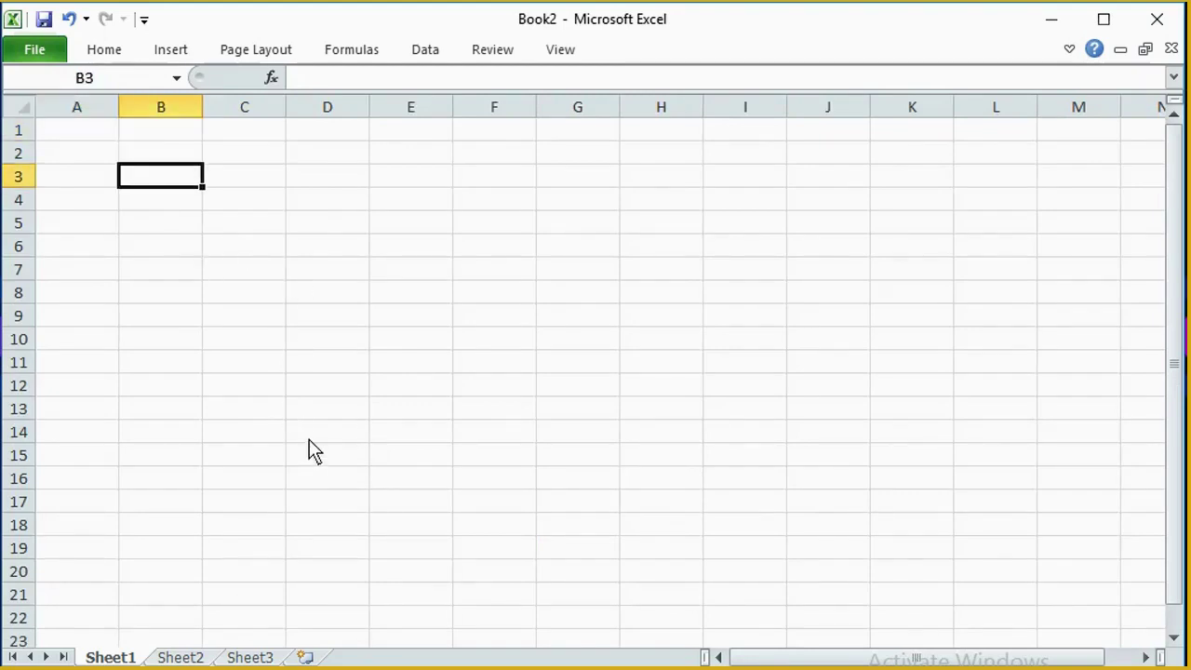
pyautogui.click(88, 158)
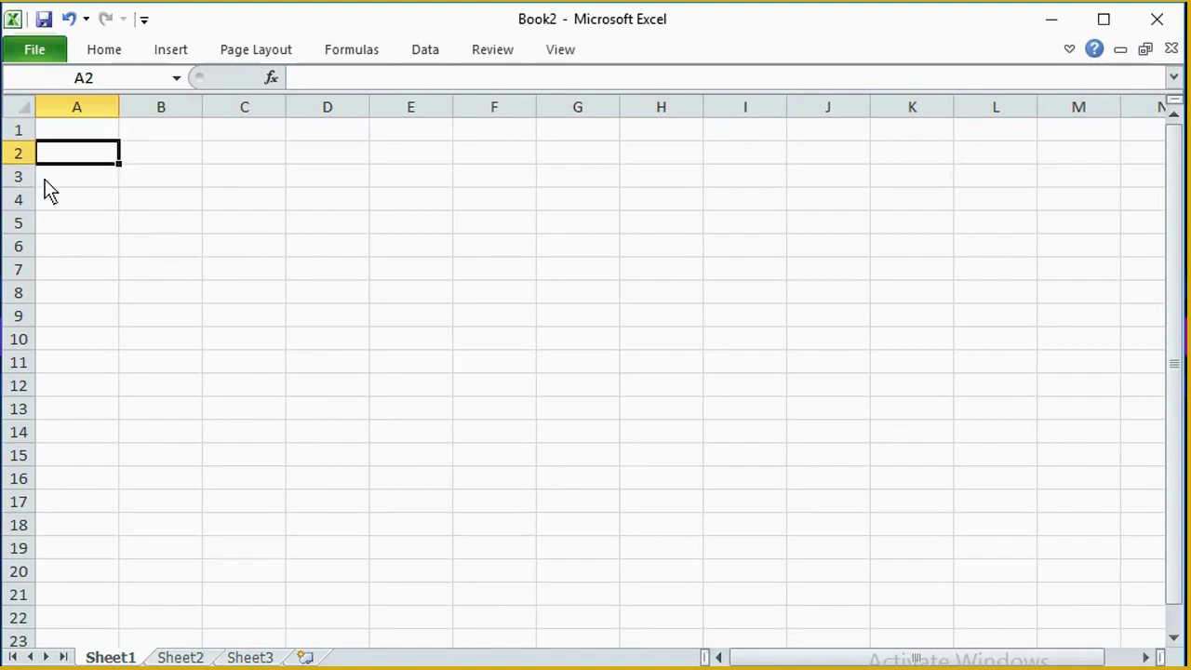
pyautogui.click(162, 154)
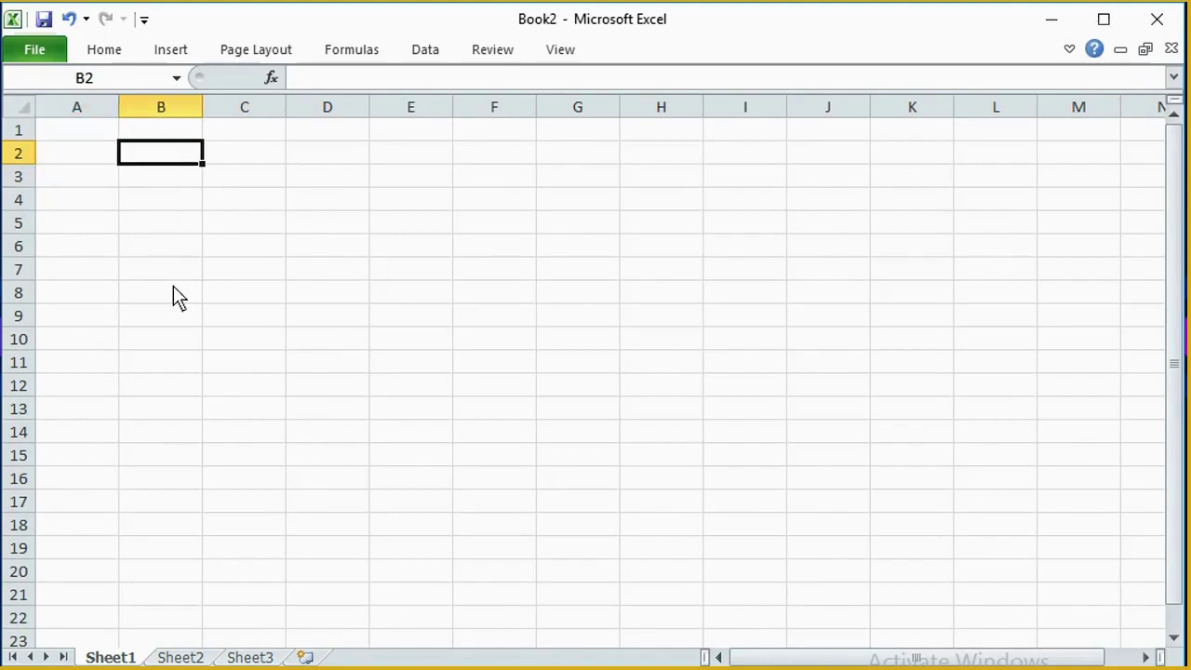
pyautogui.write('XYZ KNITTING FACTORY')
pyautogui.press('Return')
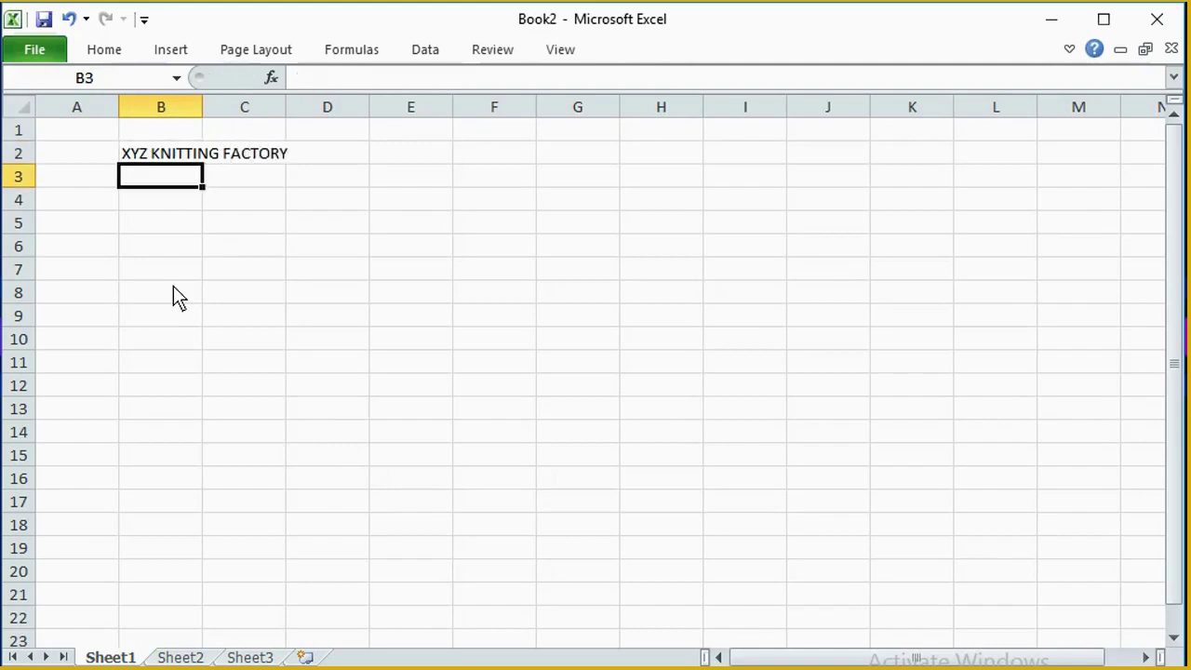
# Enter the location line "Dhaka, Bangladesh" in cell B3, directly under the company title.
pyautogui.write('Pla')
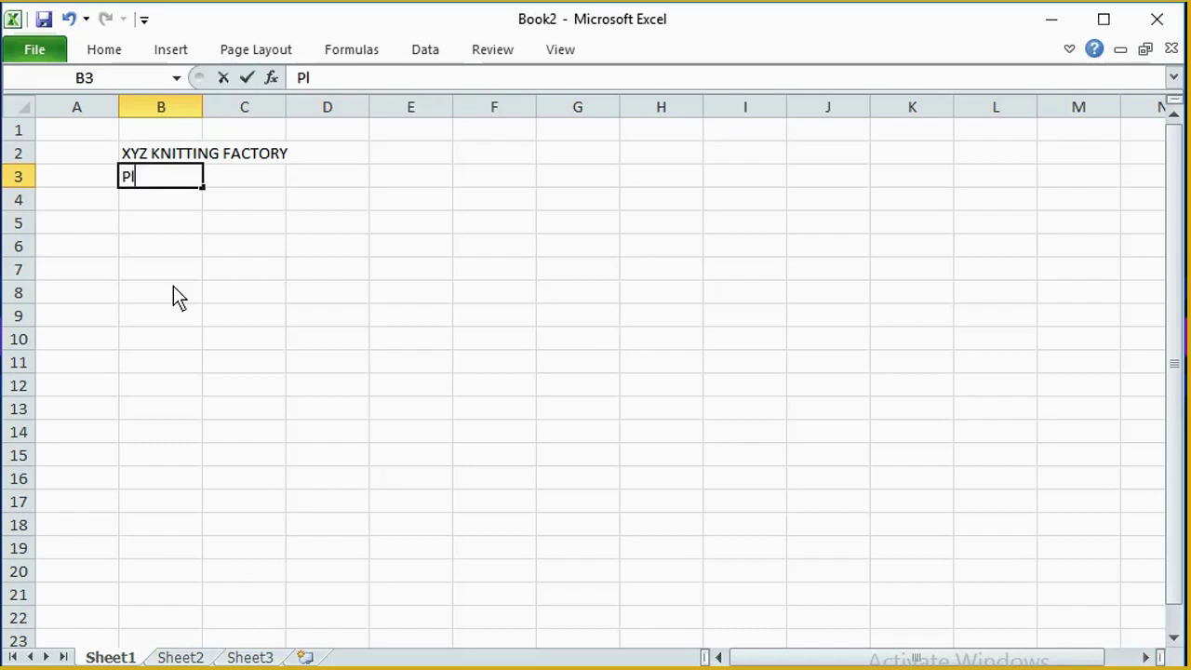
pyautogui.press('BackSpace')
pyautogui.press('BackSpace')
pyautogui.press('BackSpace')
pyautogui.write('DHak')
pyautogui.press('BackSpace')
pyautogui.press('BackSpace')
pyautogui.press('BackSpace')
pyautogui.write('haka')
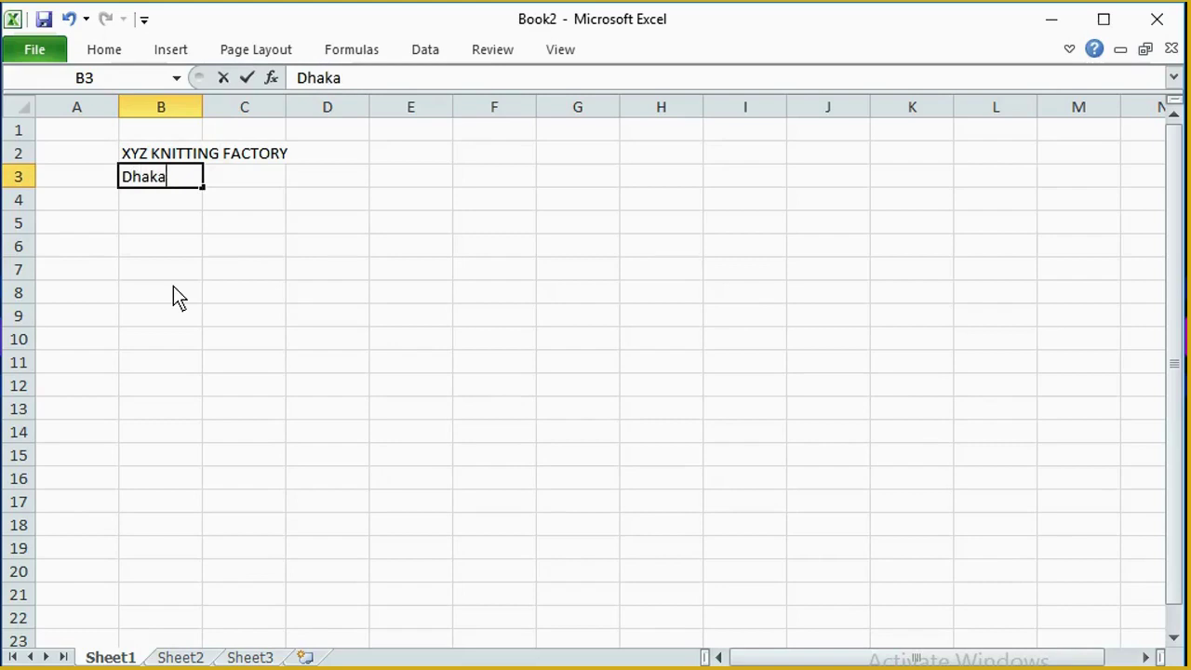
pyautogui.press('BackSpace')
pyautogui.write(', Bangladesh')
pyautogui.press('Return')
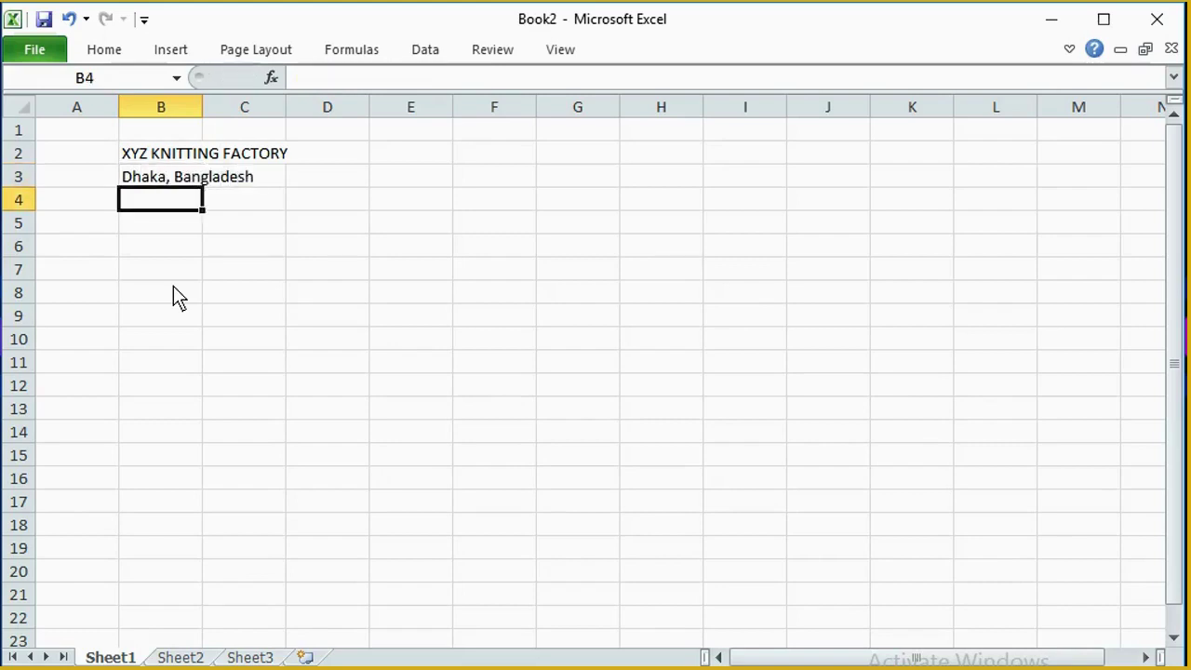
pyautogui.press('Return')
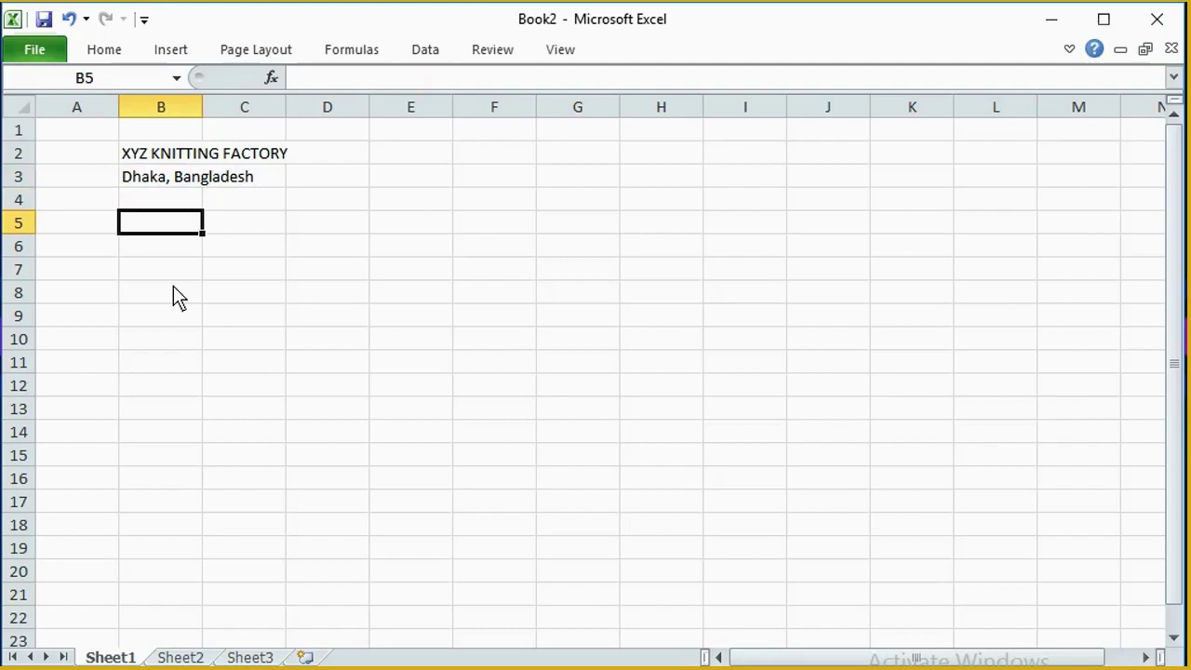
pyautogui.press('Left')
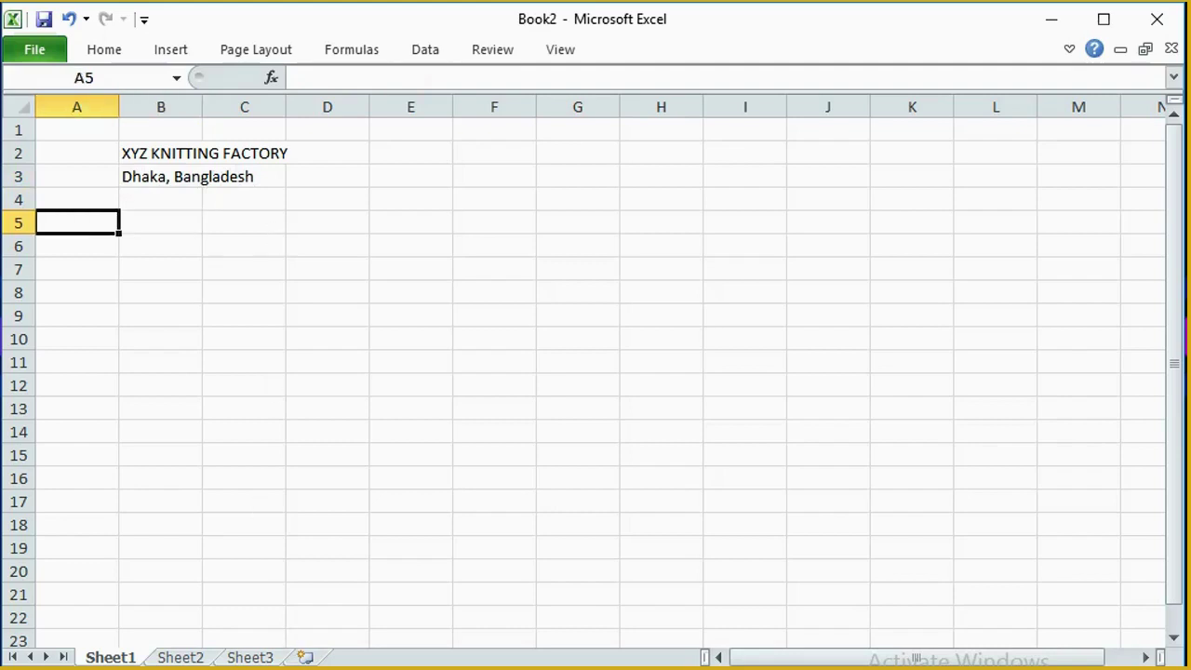
# Check the item and date block in the Costing sheet workbook, and enter the heading "Item Name" in cell B5 of Book2.
pyautogui.click(146, 646)
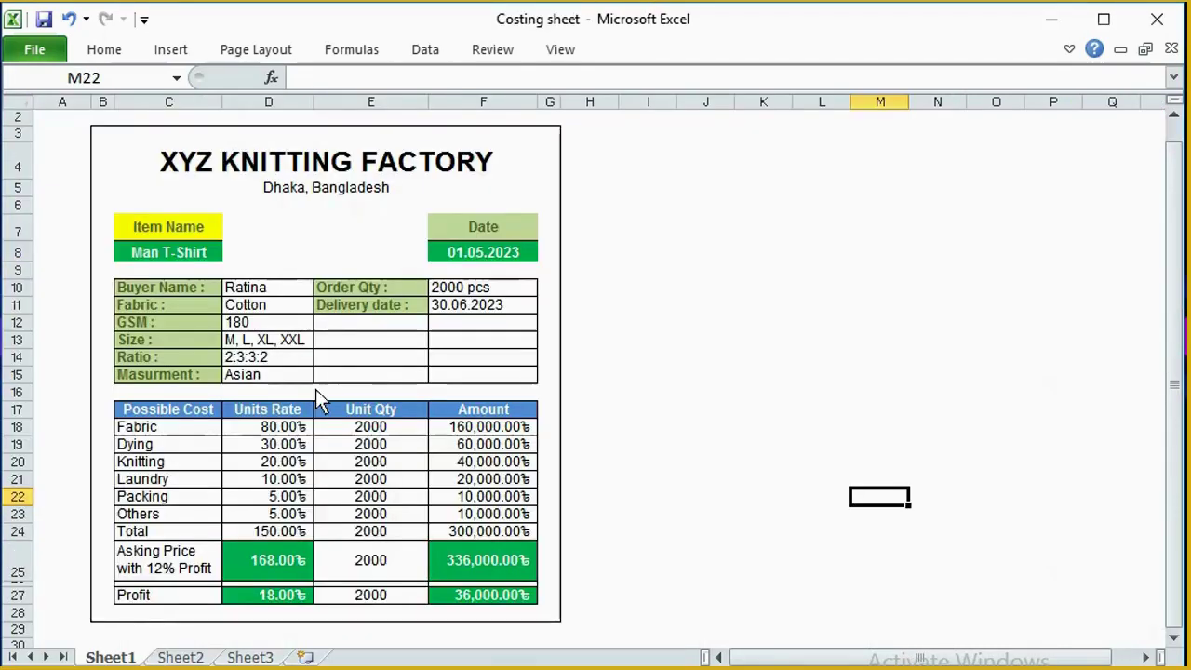
pyautogui.click(175, 228)
pyautogui.click(184, 254)
pyautogui.click(483, 231)
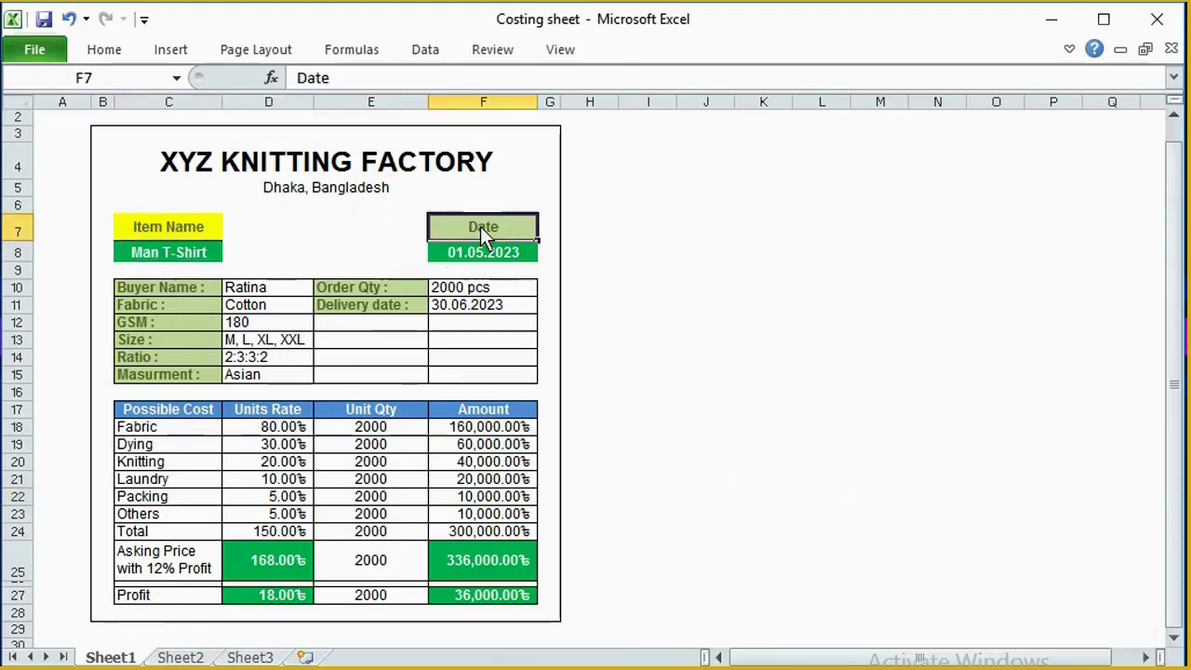
pyautogui.click(485, 257)
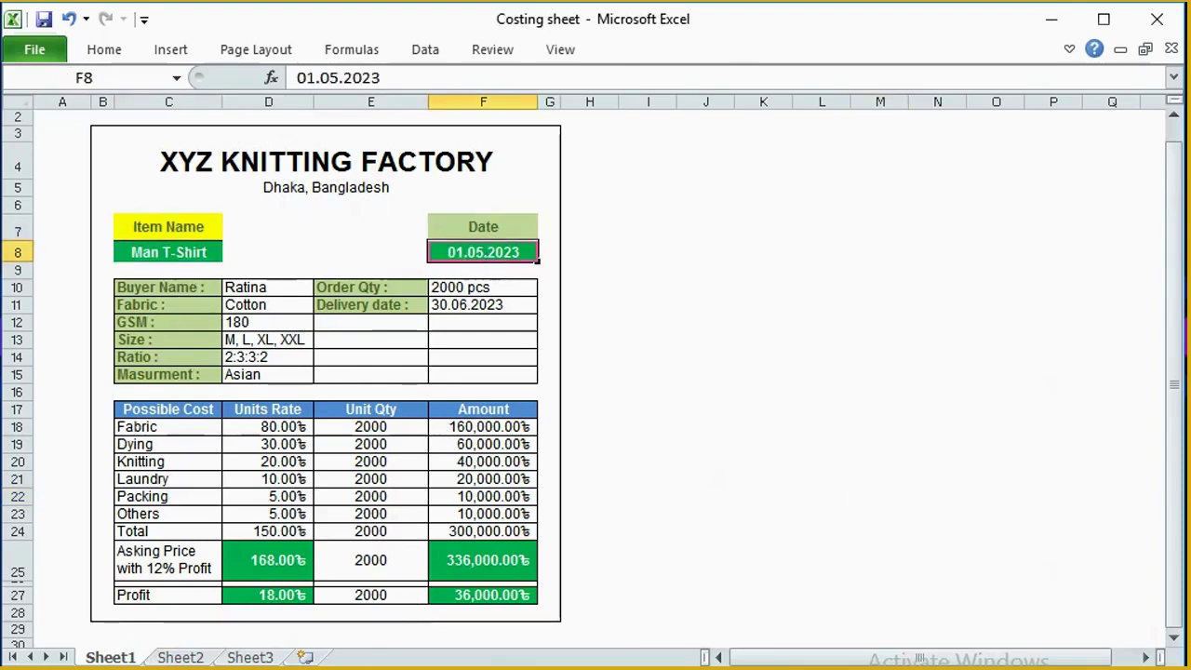
pyautogui.click(373, 630)
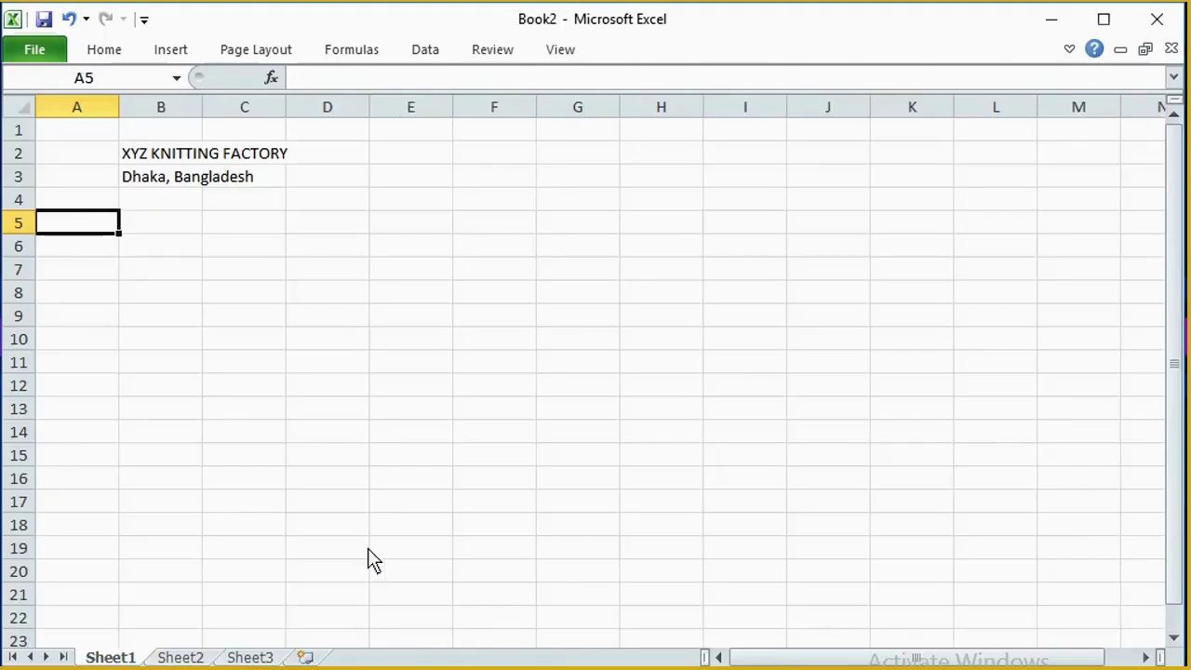
pyautogui.press('Right')
pyautogui.write('I')
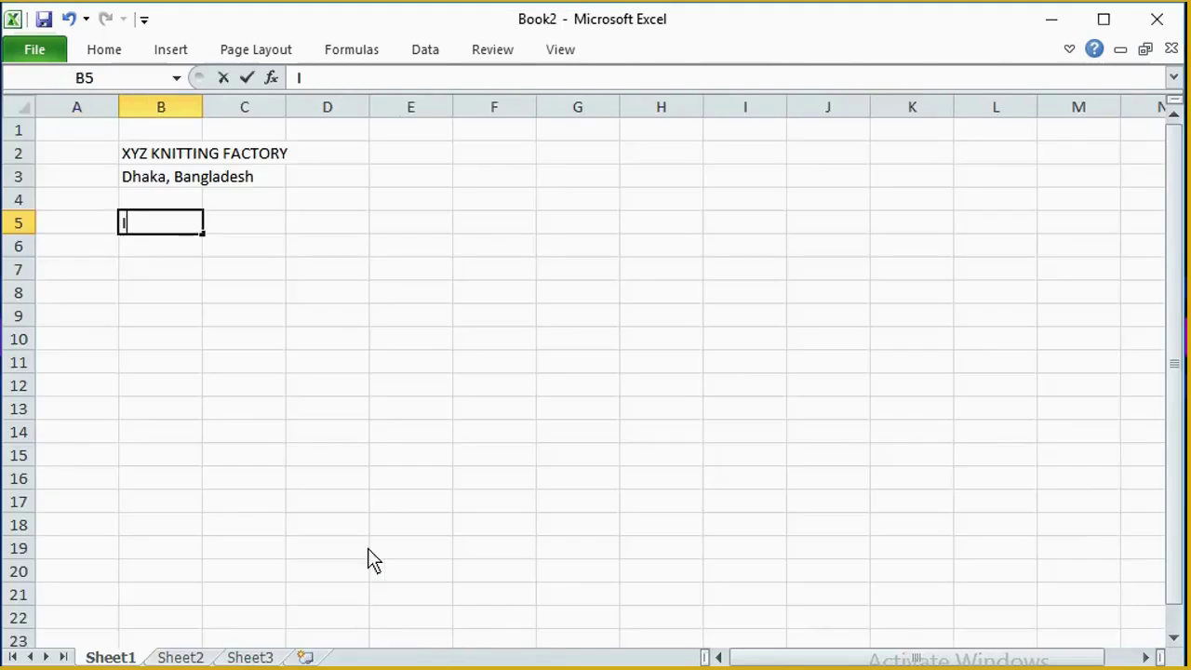
pyautogui.write('tem Name')
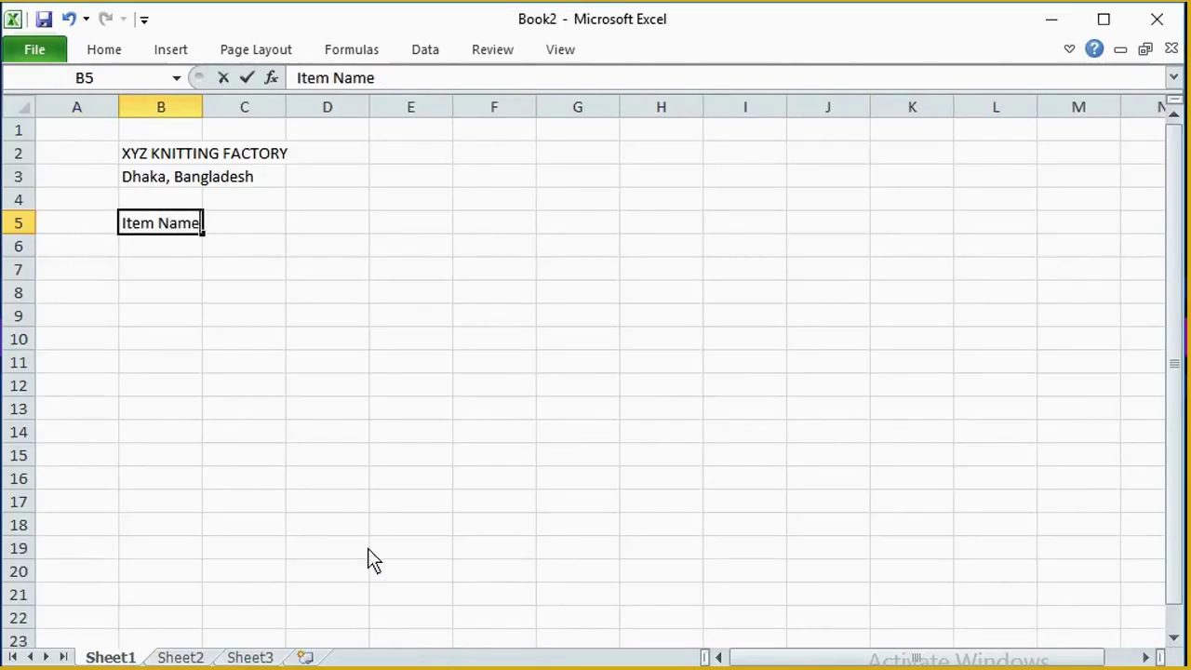
pyautogui.press('Return')
# Enter "Man T-Shirt" as the item in cell B6, below the Item Name heading.
pyautogui.write('Me')
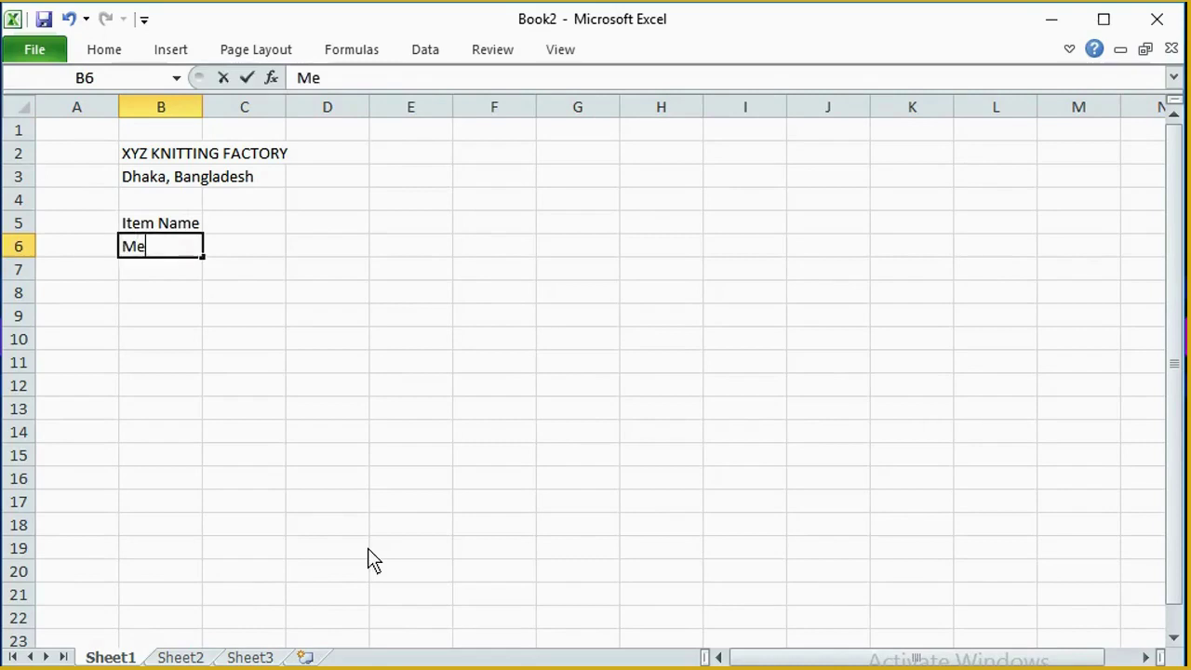
pyautogui.write("n's")
pyautogui.press('BackSpace')
pyautogui.press('BackSpace')
pyautogui.press('BackSpace')
pyautogui.press('BackSpace')
pyautogui.write('an T-s')
pyautogui.press('BackSpace')
pyautogui.write('Shirt')
pyautogui.press('Tab')
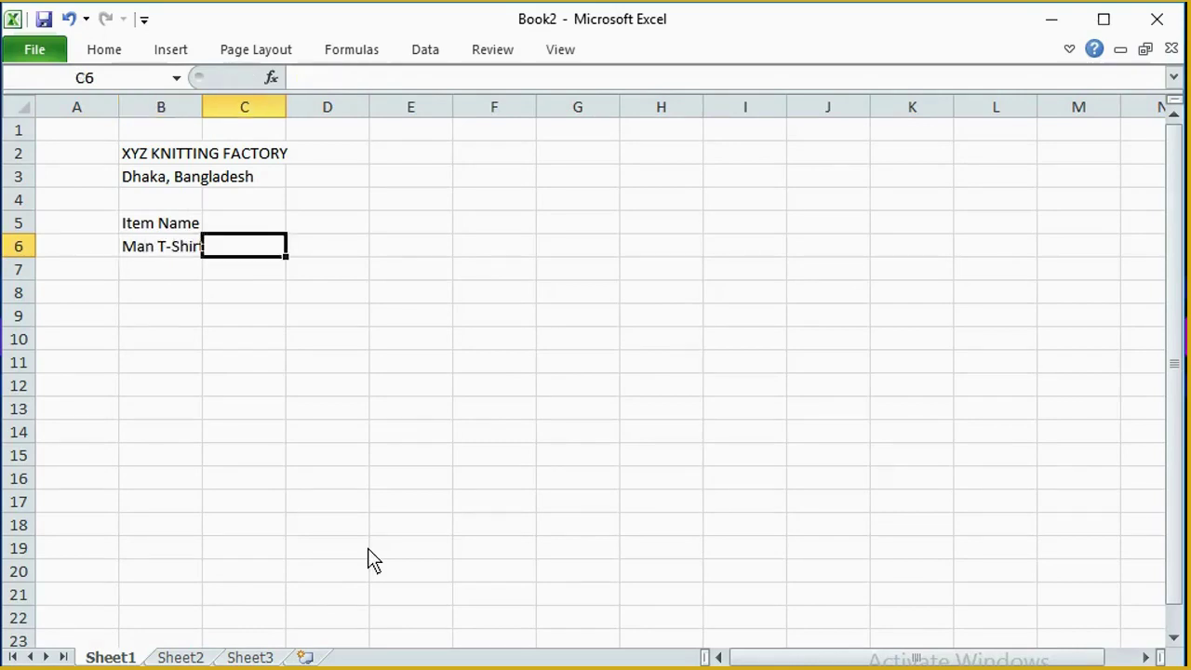
# Enter the heading "Date" in cell E5, on the same row as Item Name.
pyautogui.press('Tab')
pyautogui.press('Tab')
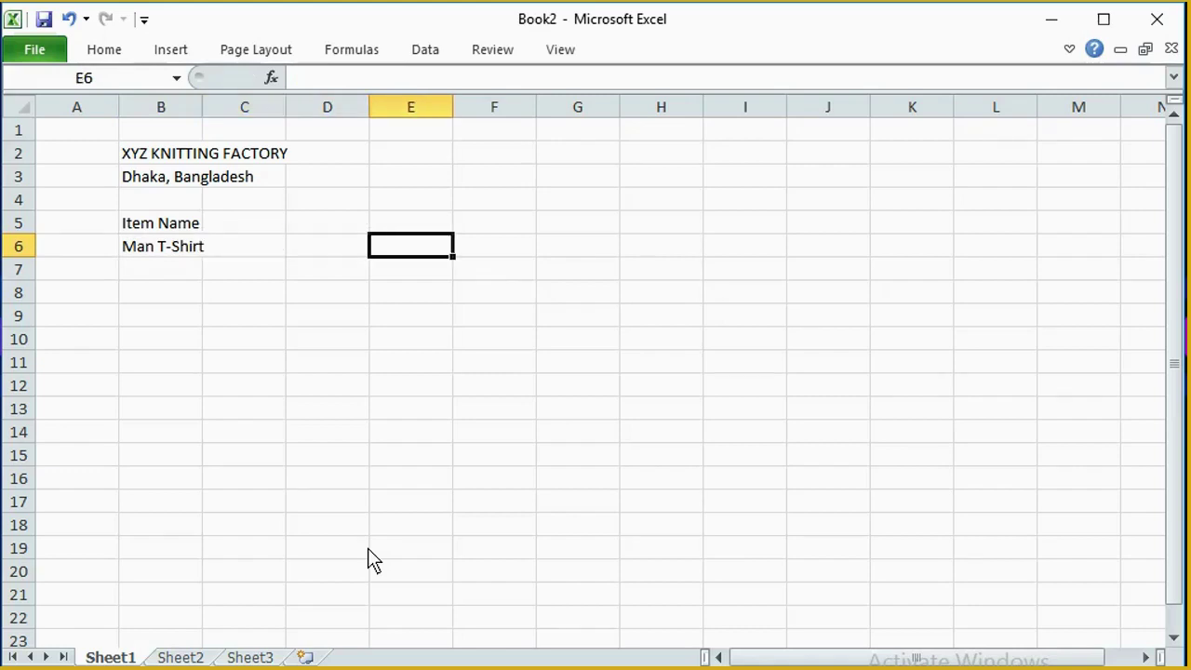
pyautogui.press('Up')
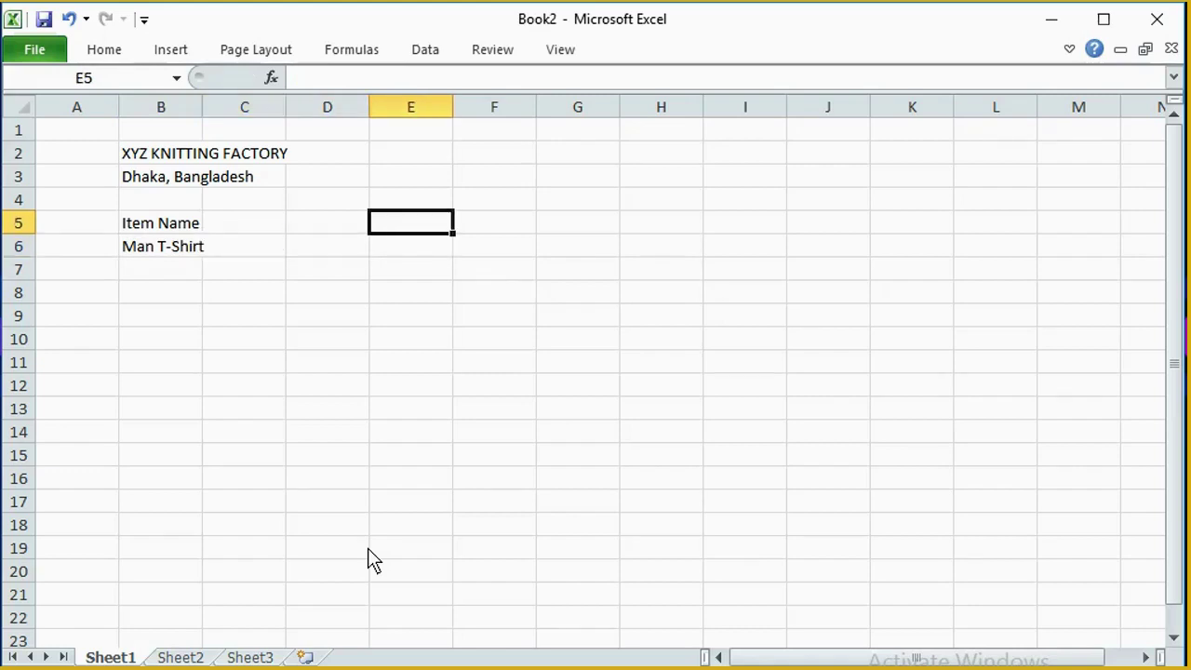
pyautogui.write('Date')
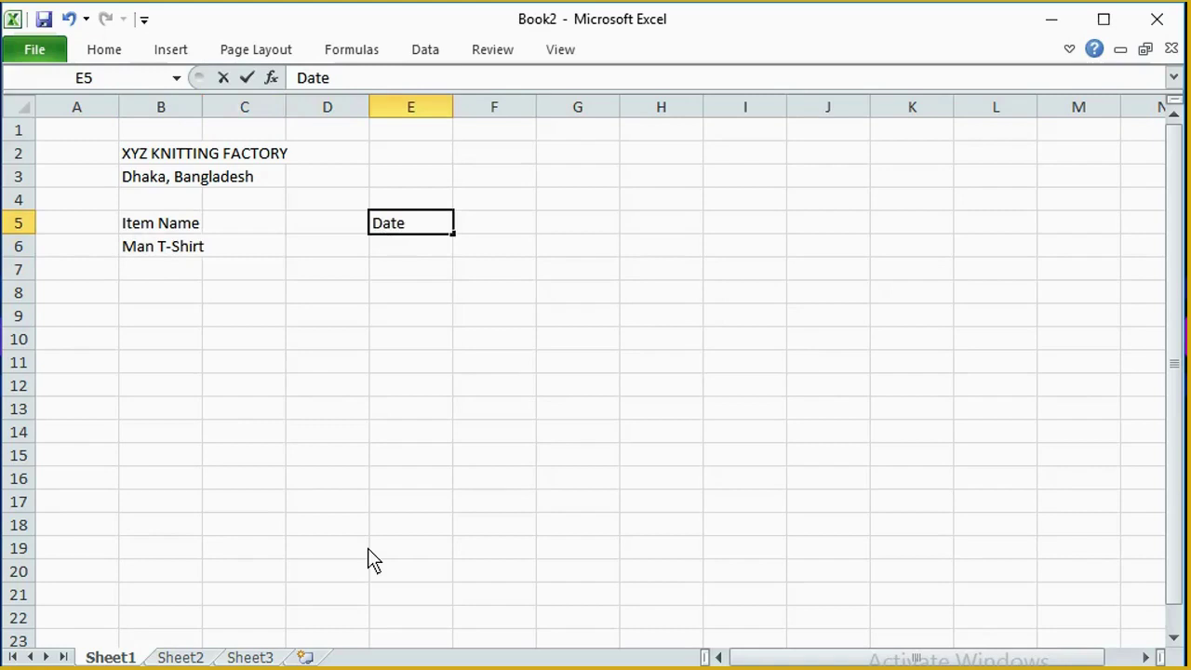
pyautogui.press('Return')
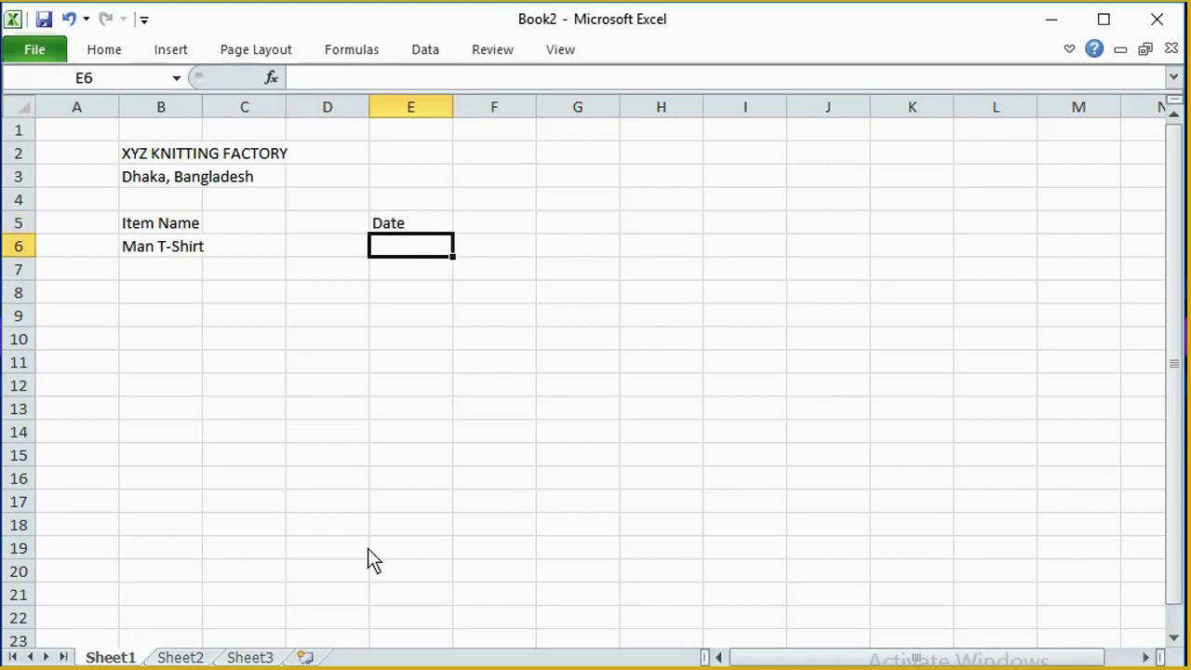
# Enter the date 30.05.2023 in cell E6, below the Date heading.
pyautogui.write('3')
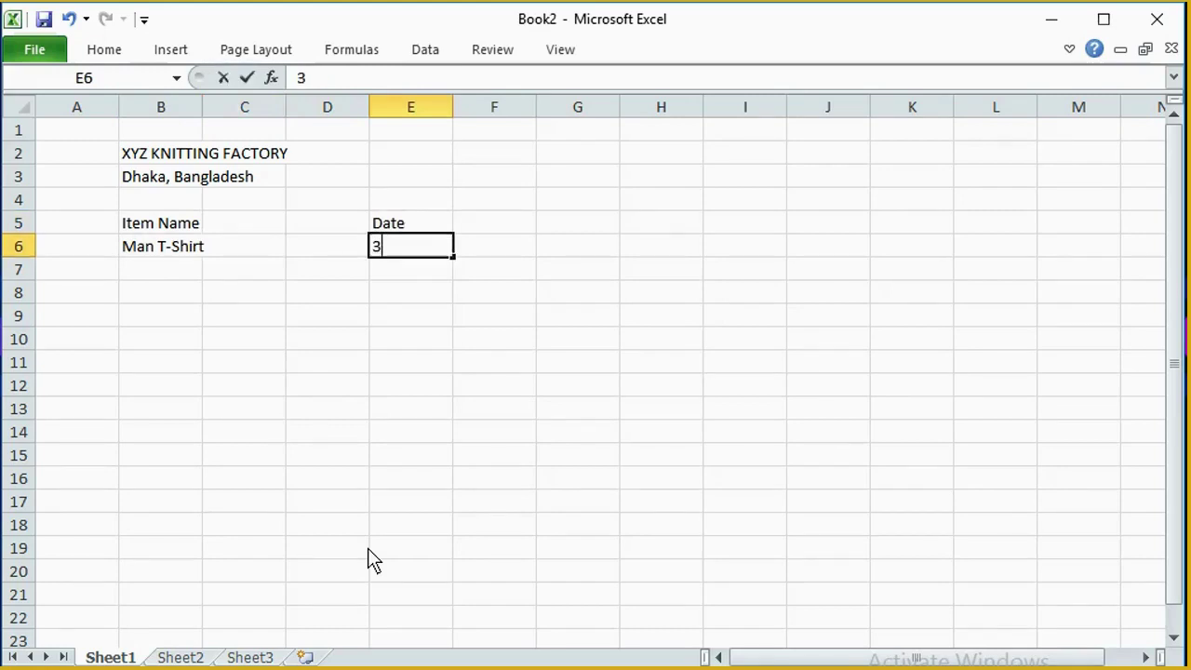
pyautogui.write('0.06.')
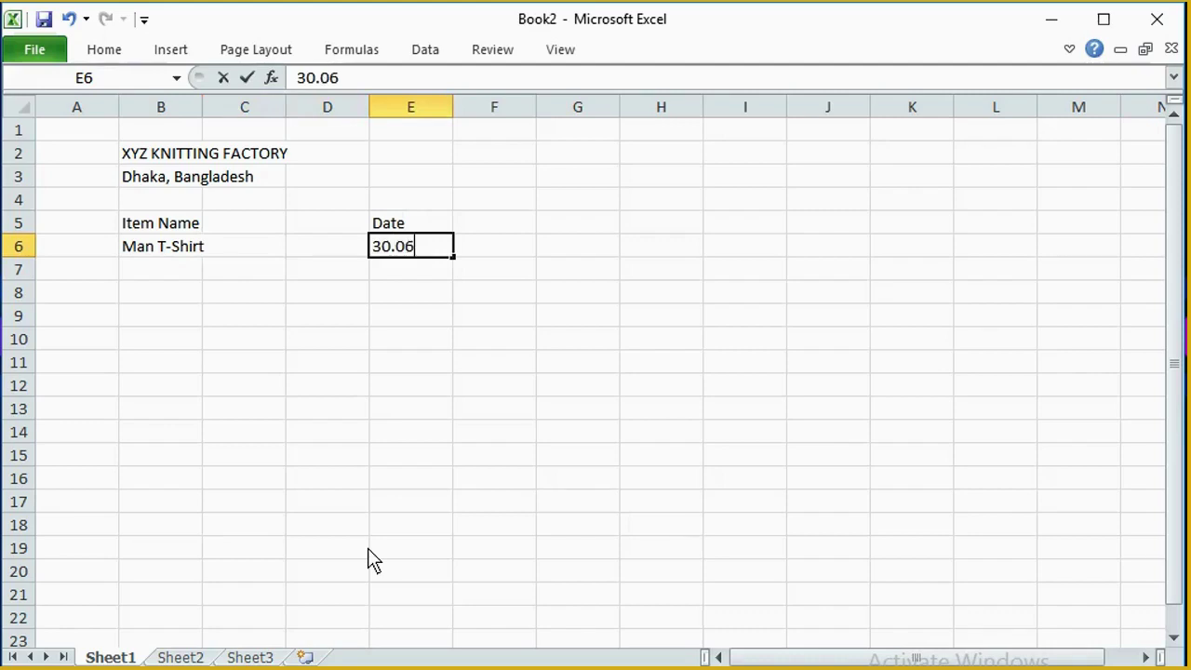
pyautogui.press('BackSpace')
pyautogui.press('BackSpace')
pyautogui.write('5.20')
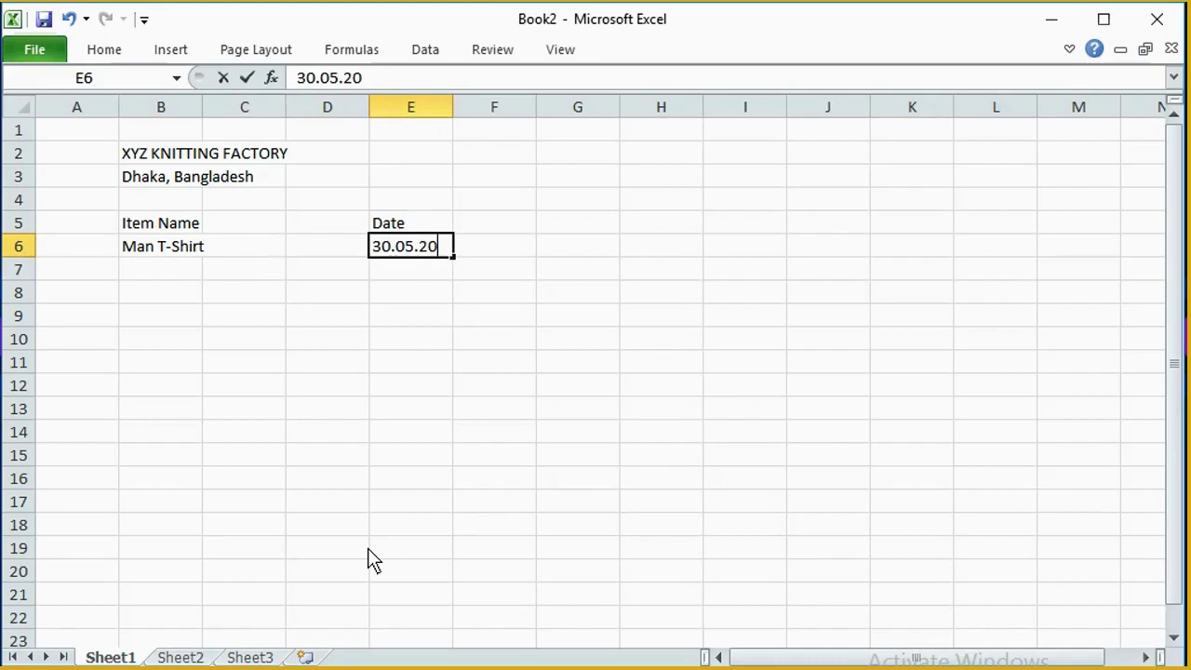
pyautogui.write('23')
pyautogui.press('Return')
# Check the order detail labels in the Costing sheet workbook, and enter "Bayer Name:" in cell B8 of Book2.
pyautogui.press('Left')
pyautogui.press('Left')
pyautogui.press('Left')
pyautogui.press('Down')
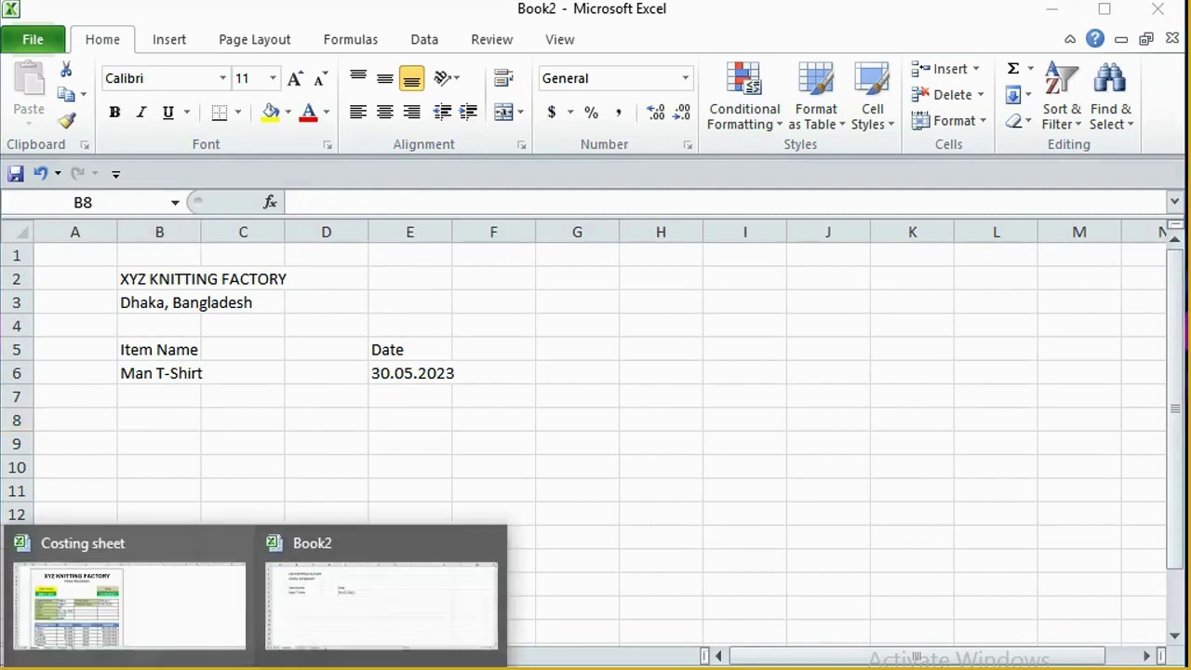
pyautogui.click(117, 618)
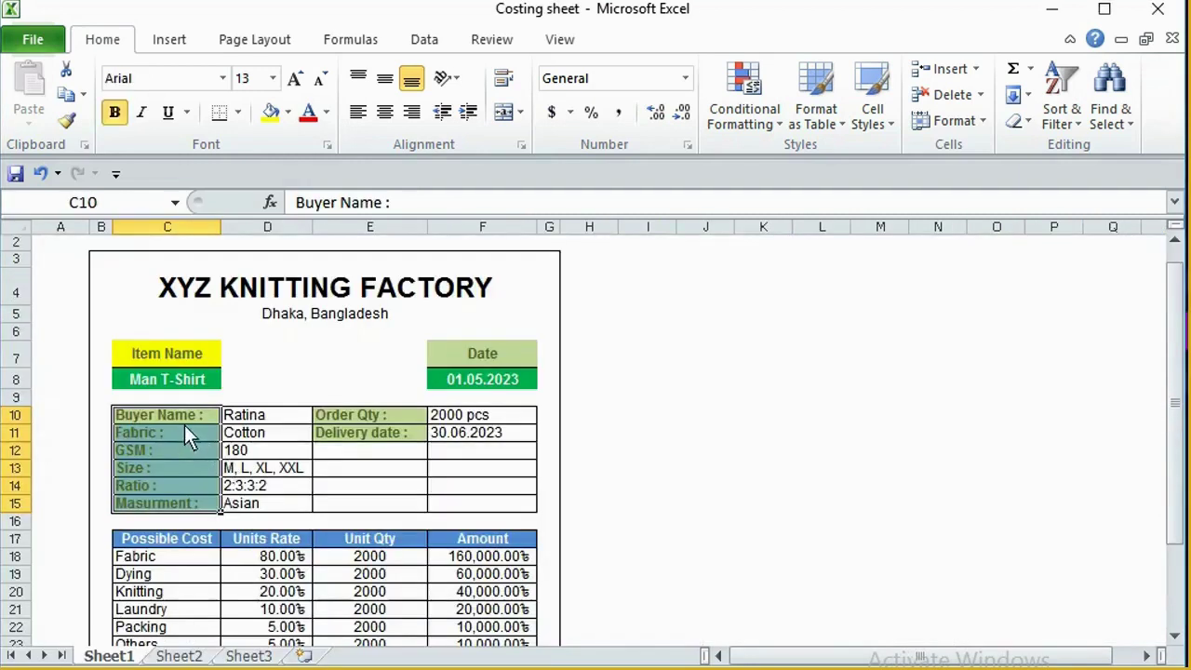
pyautogui.click(334, 619)
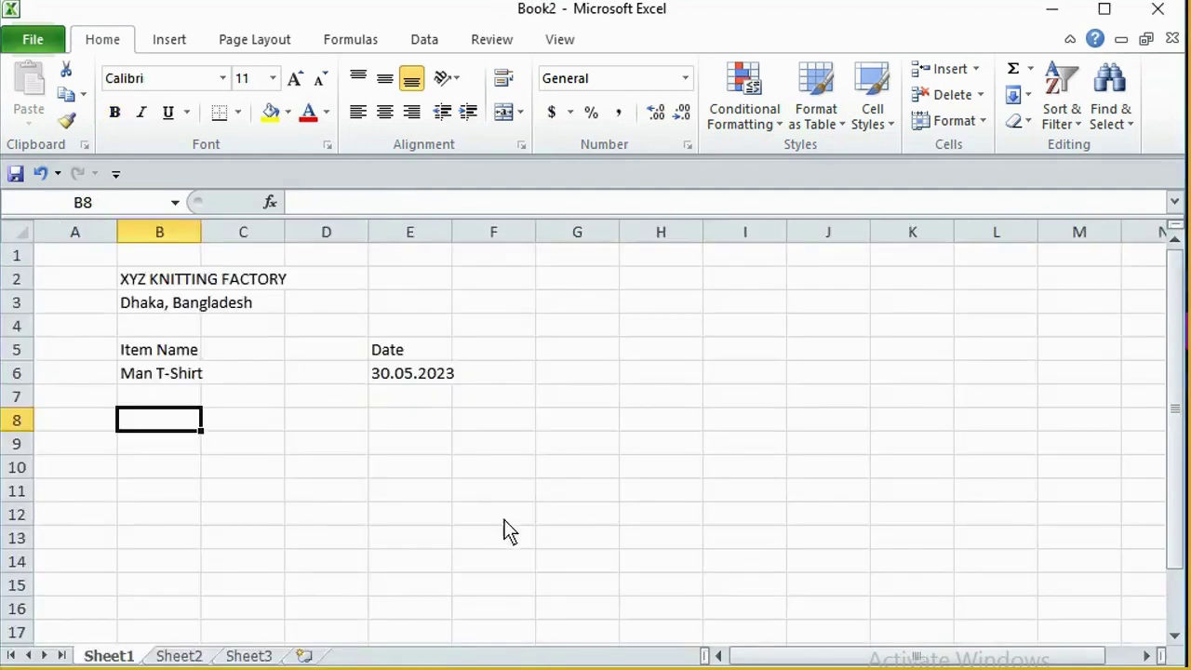
pyautogui.write('Bayer')
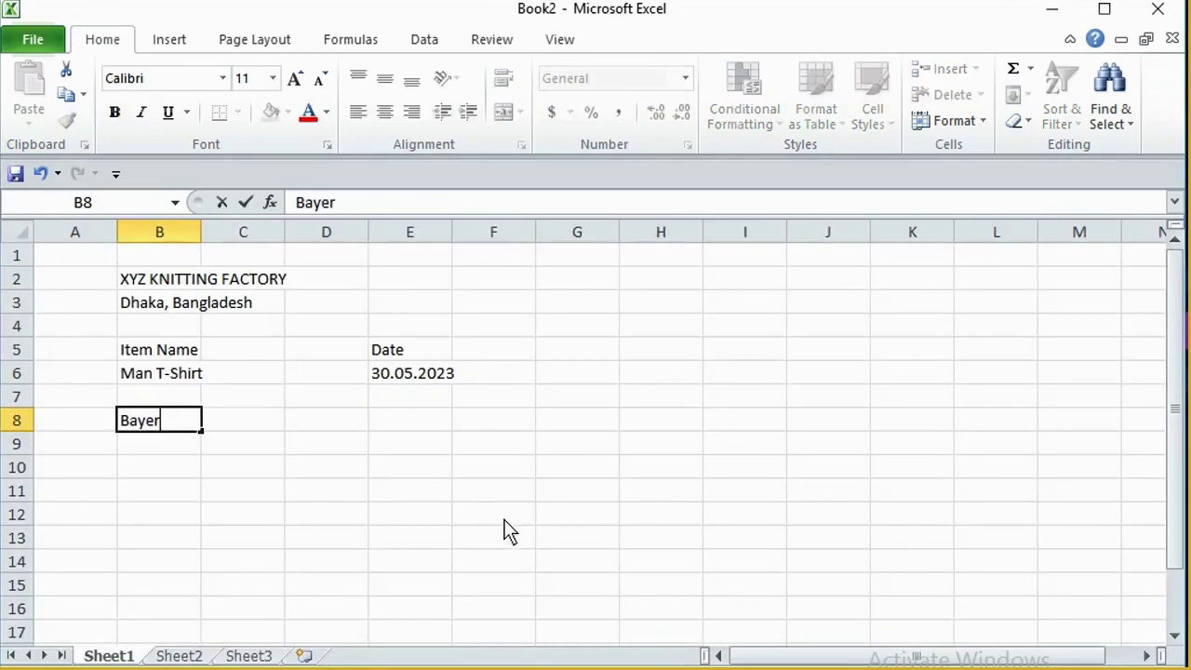
pyautogui.write(' Name:')
pyautogui.press('Return')
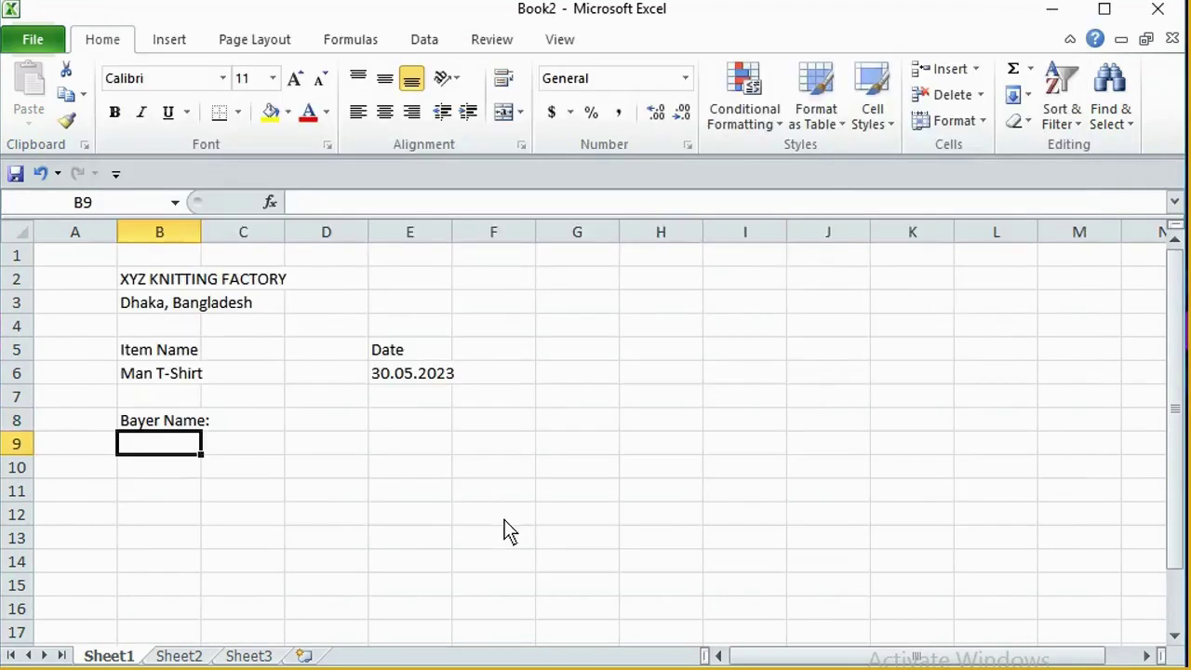
# Recheck the Costing sheet labels, and enter "Fabric" in B9 and "GSM" in B10 of Book2.
pyautogui.click(170, 608)
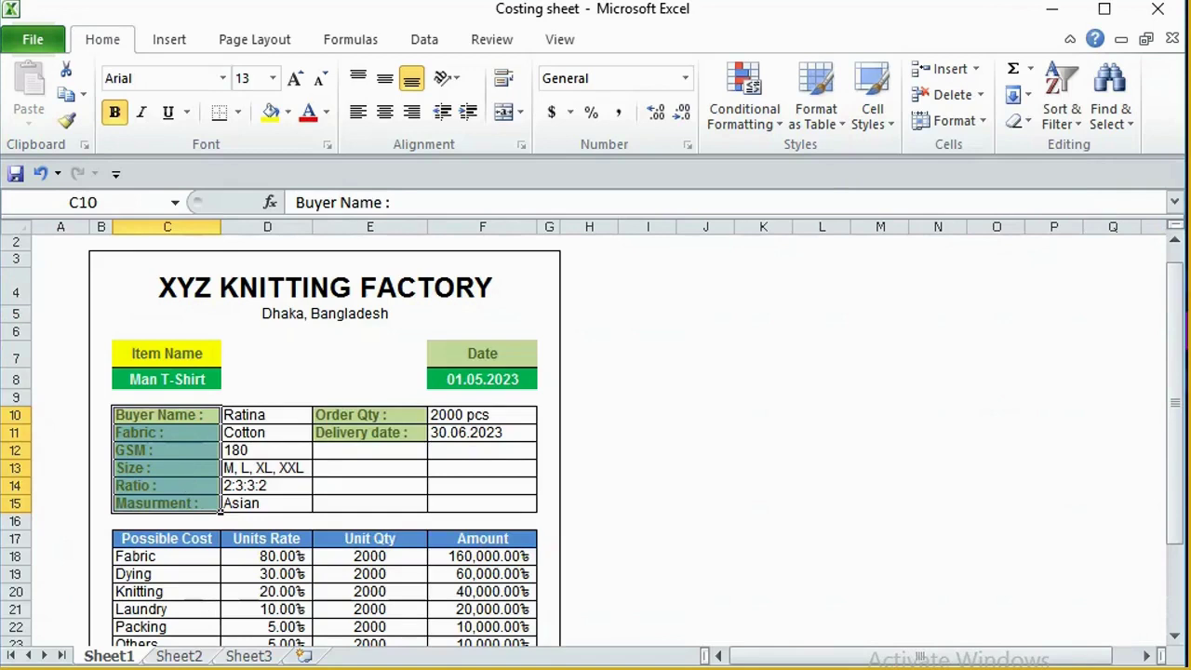
pyautogui.click(362, 620)
pyautogui.write('Fabric')
pyautogui.press('Return')
pyautogui.write('GSM')
pyautogui.press('Return')
# Enter the labels "Size" in cell B11 and "Ratio" in cell B12, below GSM.
pyautogui.write('SIZE')
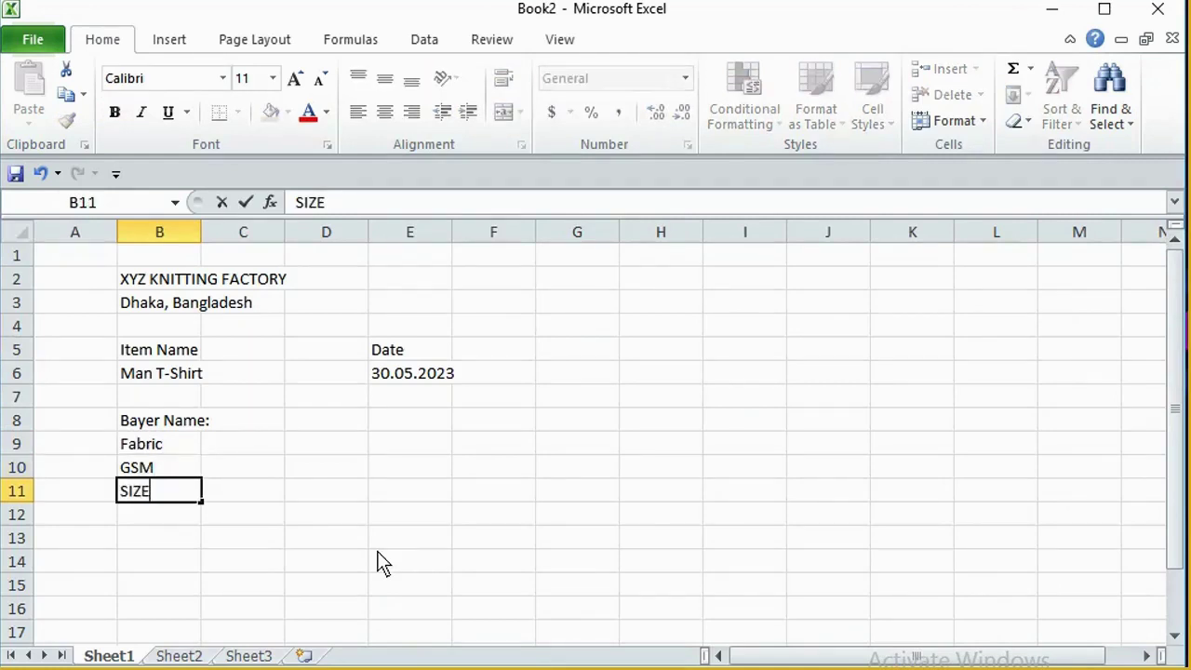
pyautogui.press('BackSpace')
pyautogui.press('BackSpace')
pyautogui.press('BackSpace')
pyautogui.write('iz')
pyautogui.press('BackSpace')
pyautogui.press('BackSpace')
pyautogui.write('ize')
pyautogui.press('Return')
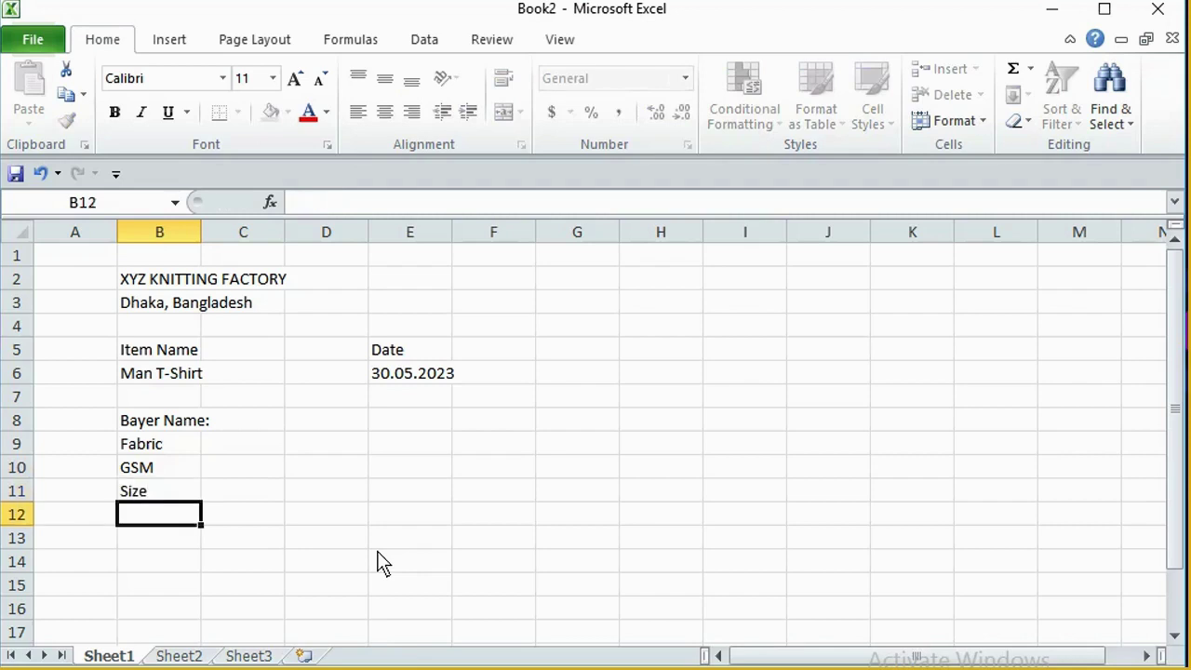
pyautogui.write('Ratio')
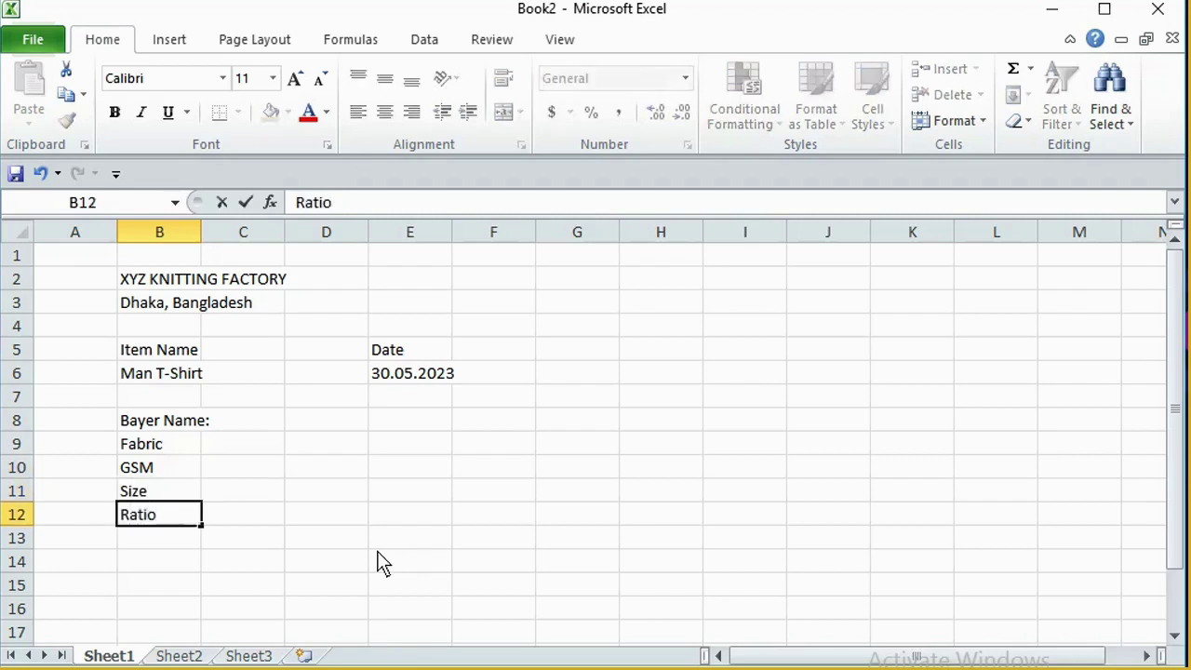
pyautogui.press('Return')
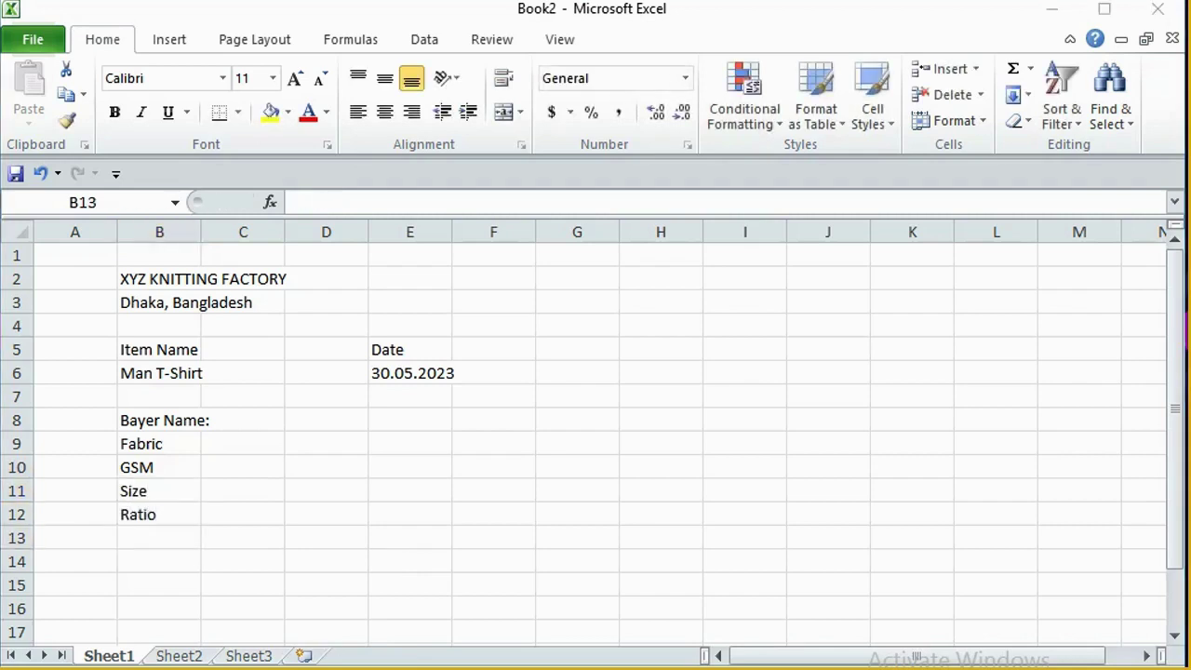
# Check the next label in the Costing sheet workbook, and enter "Measurment" in cell B13 of Book2.
pyautogui.click(158, 628)
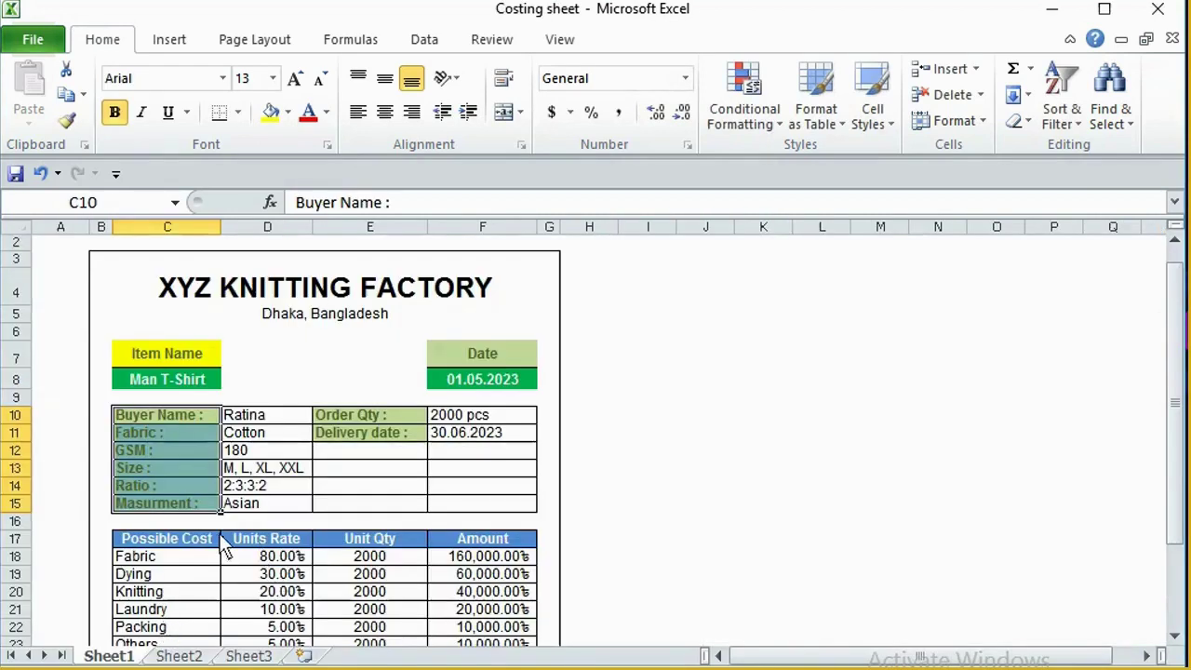
pyautogui.click(251, 666)
pyautogui.click(389, 640)
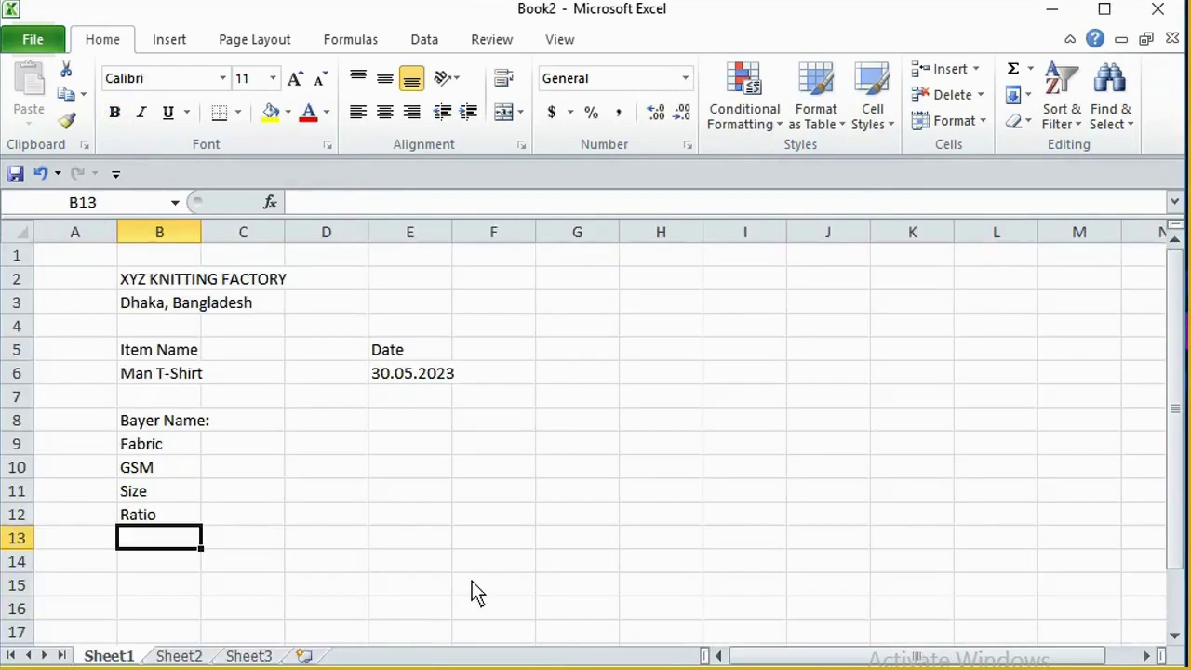
pyautogui.write('Measurment')
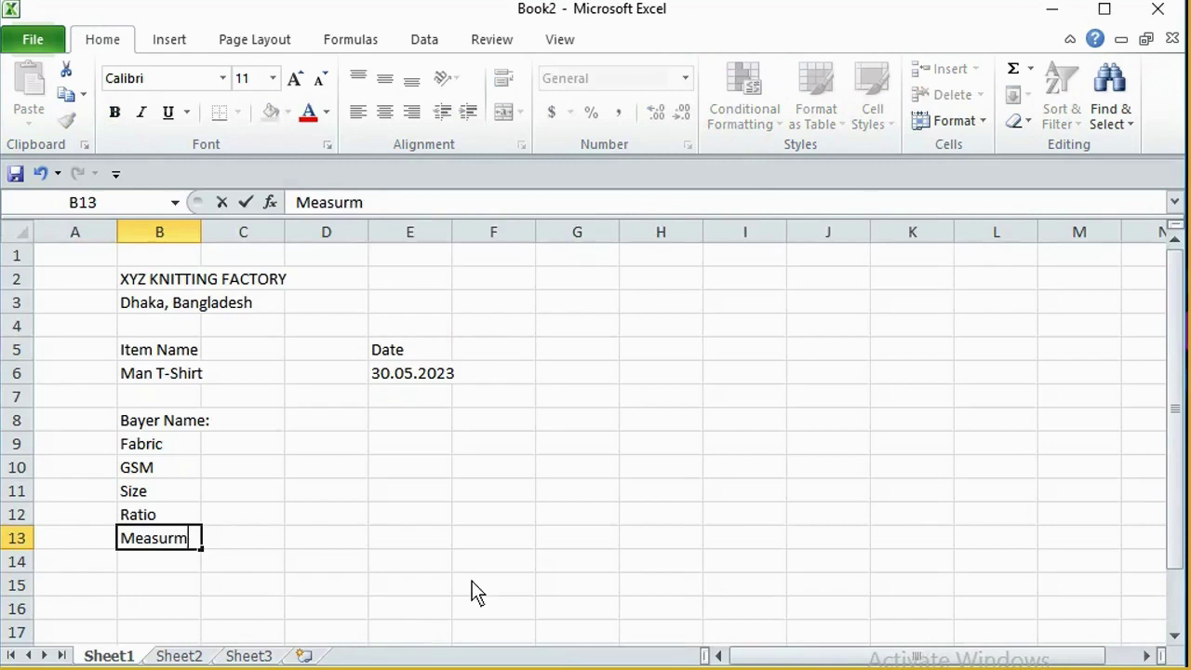
pyautogui.press('Tab')
# Check the second set of order labels in the Costing sheet workbook, and enter "Order Qty" in cell D8 of Book2.
pyautogui.press('Tab')
pyautogui.press('Up')
pyautogui.press('Up')
pyautogui.press('Up')
pyautogui.press('Up')
pyautogui.press('Up')
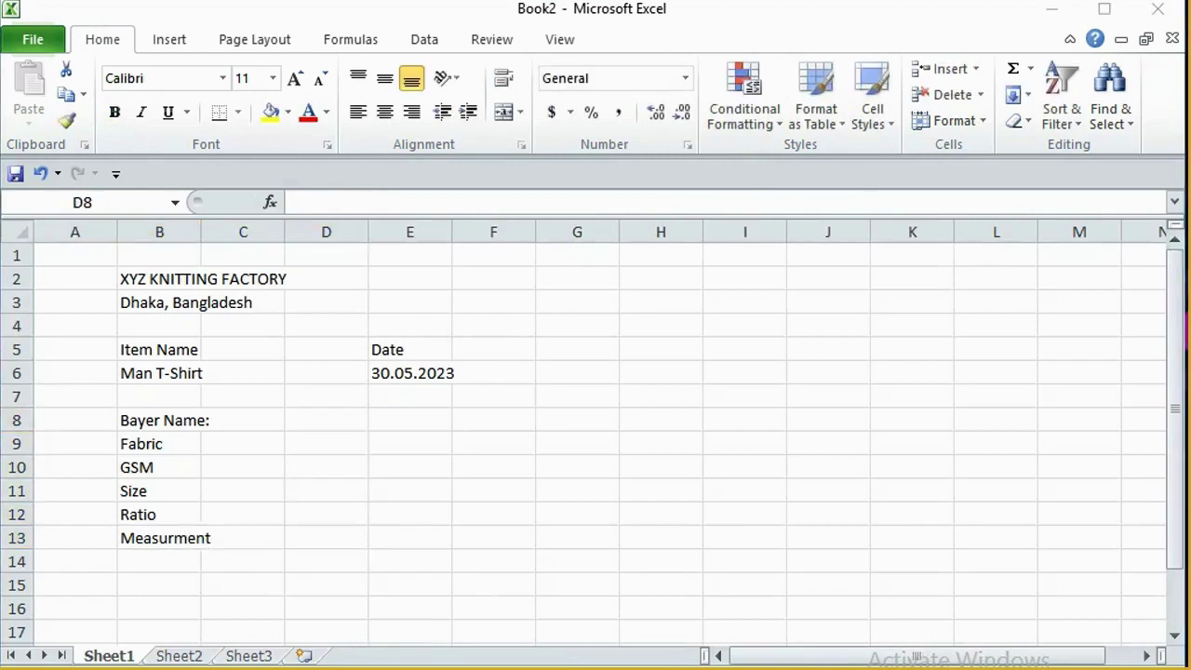
pyautogui.click(174, 601)
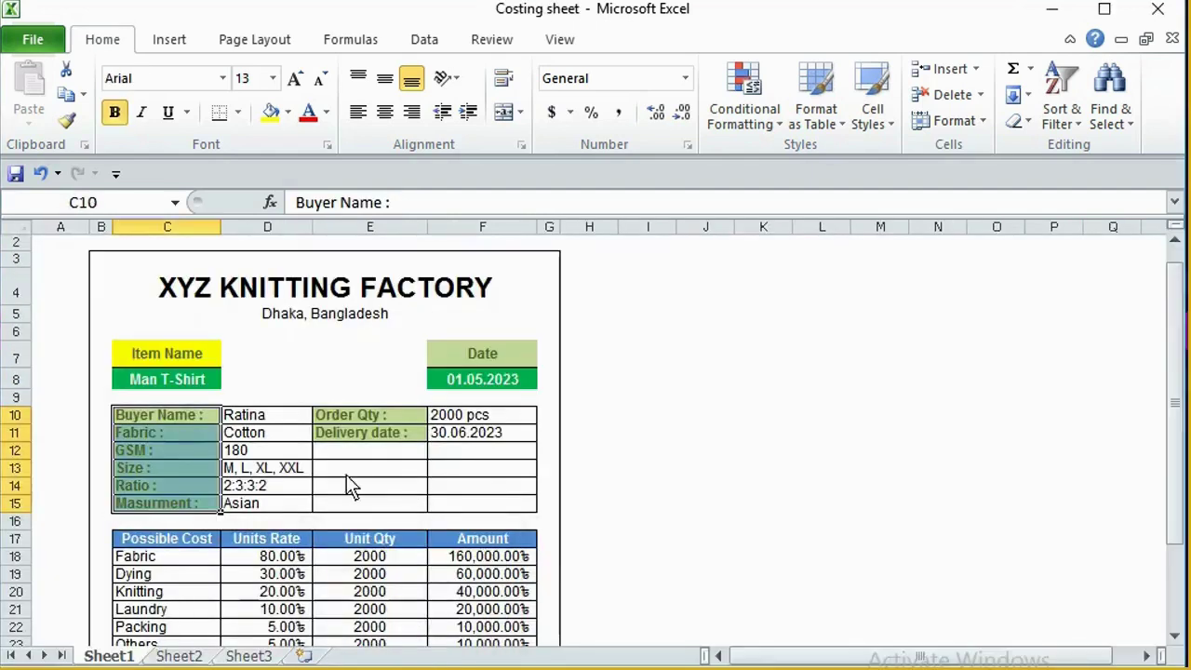
pyautogui.click(243, 659)
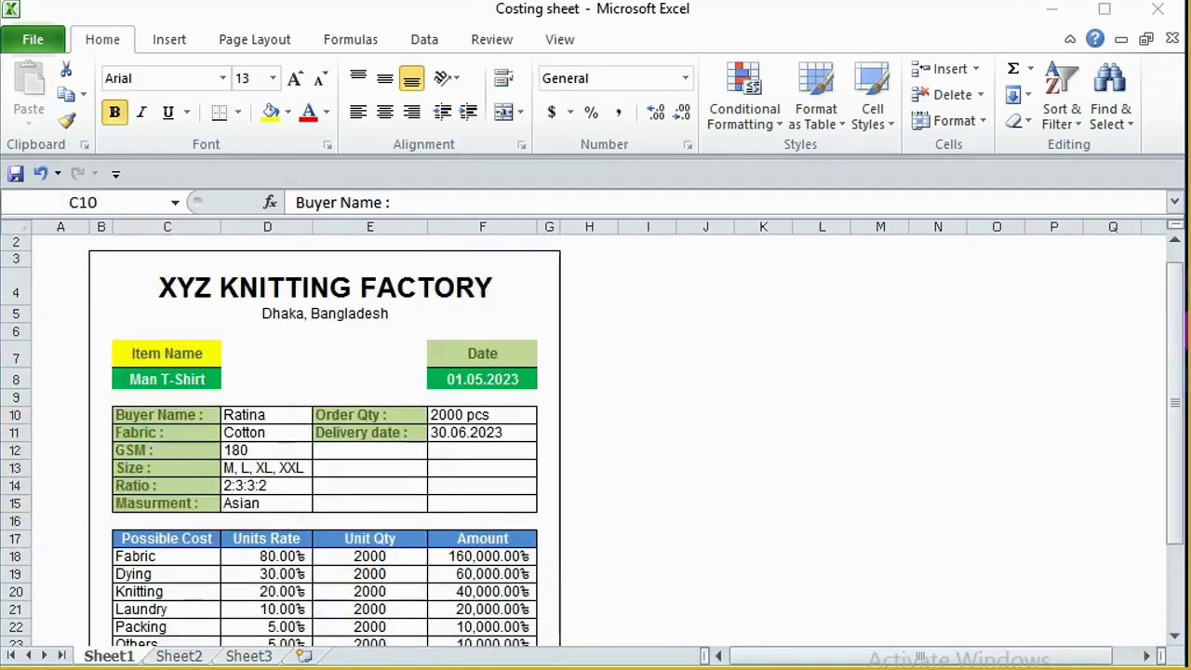
pyautogui.click(244, 659)
pyautogui.click(408, 605)
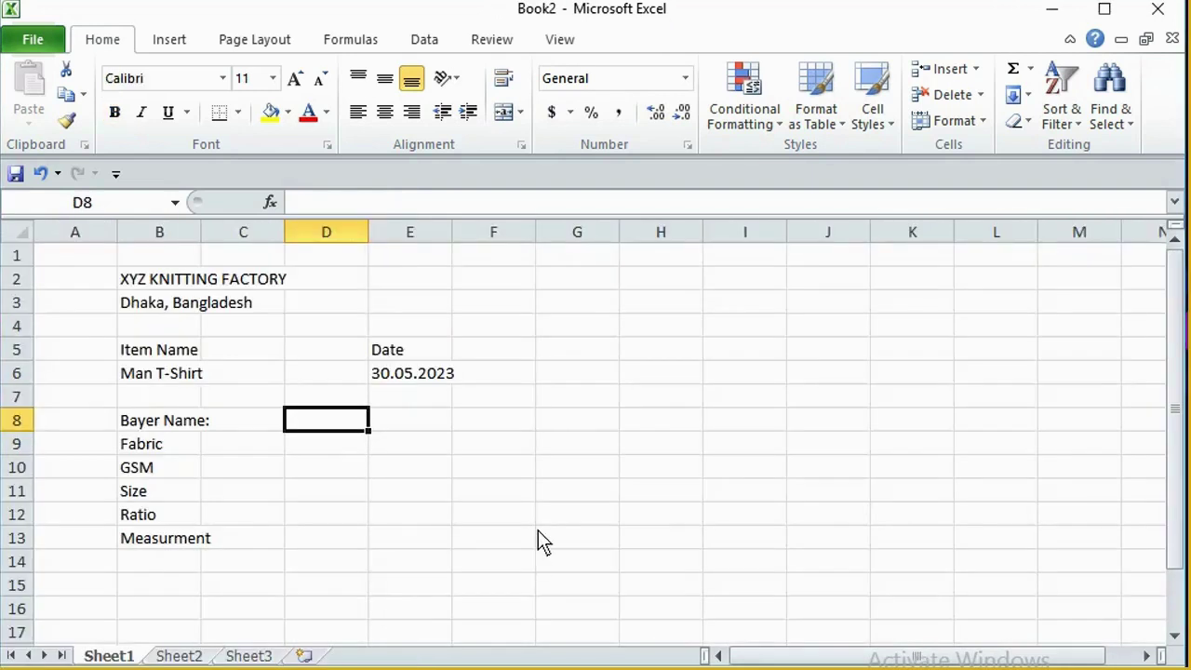
pyautogui.write('Ird')
pyautogui.press('BackSpace')
pyautogui.press('BackSpace')
pyautogui.press('BackSpace')
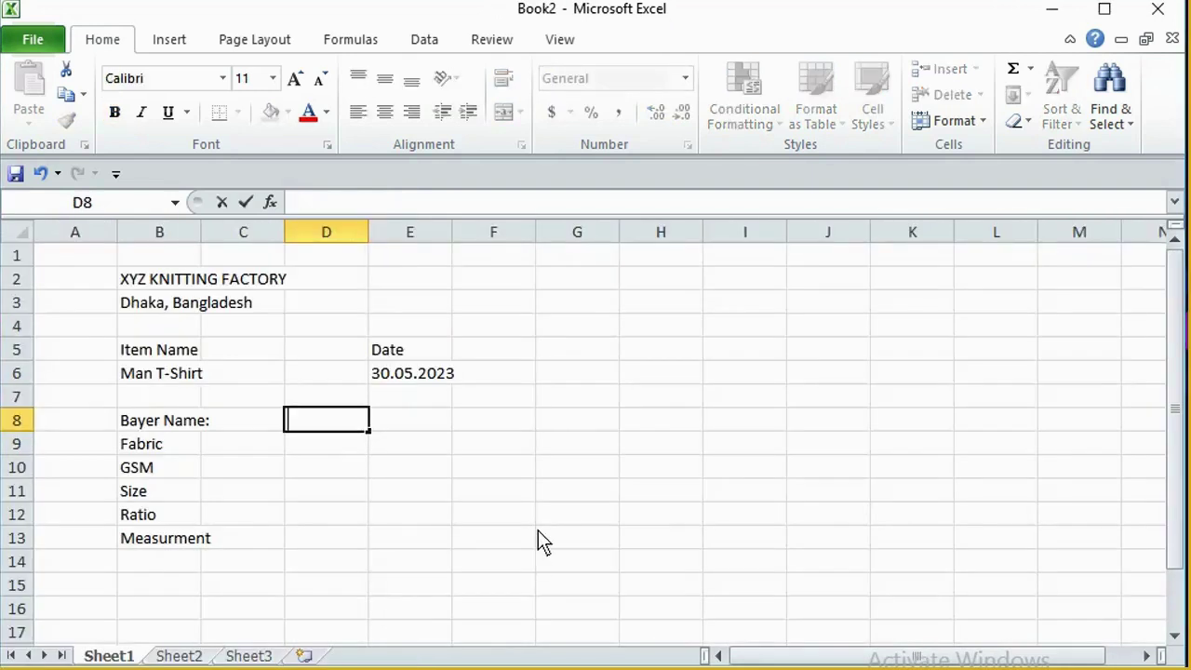
pyautogui.write('Order')
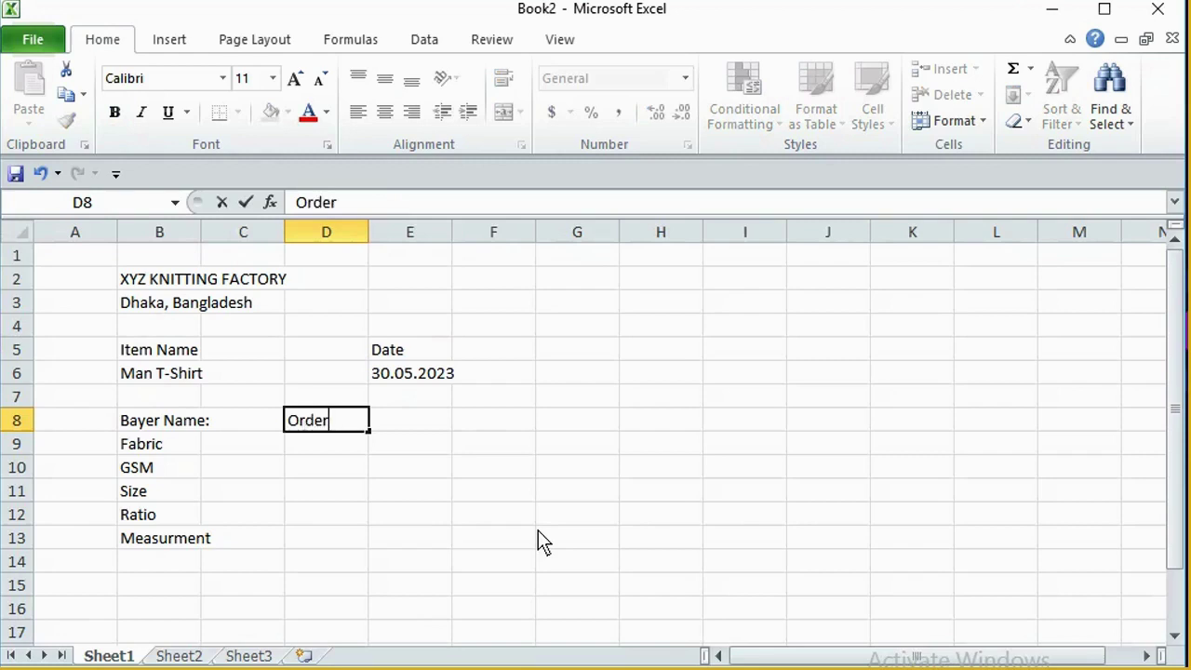
pyautogui.write(' Qty')
pyautogui.press('Return')
# Enter the label "Delivery Date" in cell D9, below Order Qty.
pyautogui.write('Deliv')
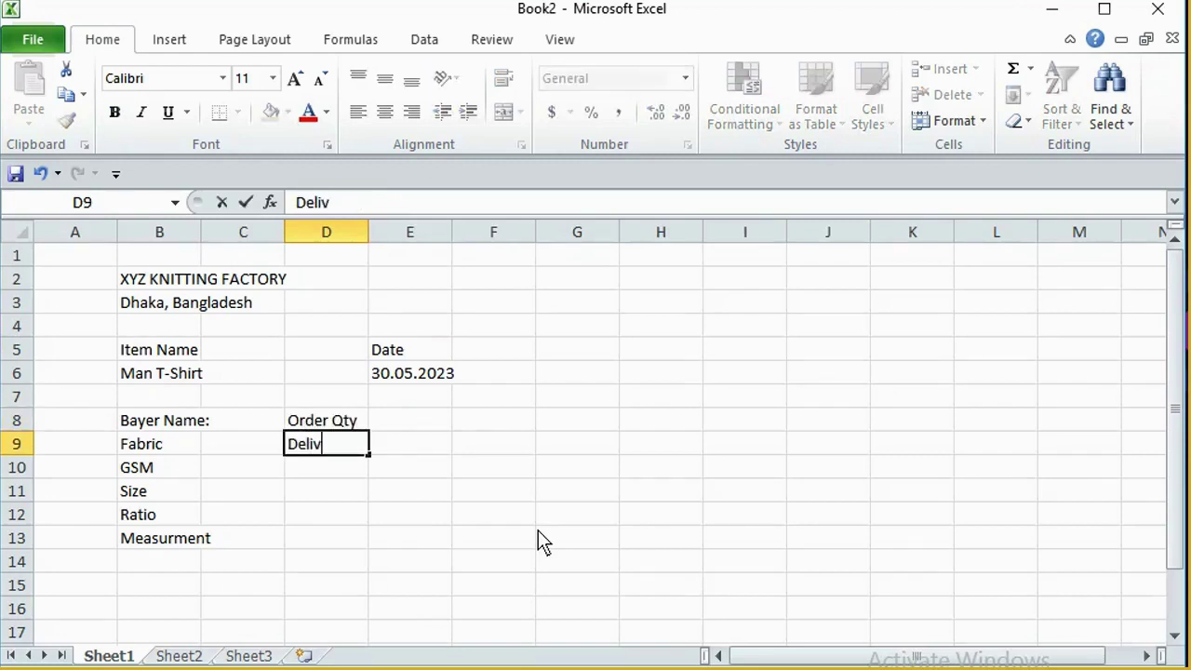
pyautogui.write('ery Date')
pyautogui.press('Return')
# Fill in the buyer's name in cell C8 and the fabric "Cotton" in cell C9.
pyautogui.press('Up')
pyautogui.press('Up')
pyautogui.press('Left')
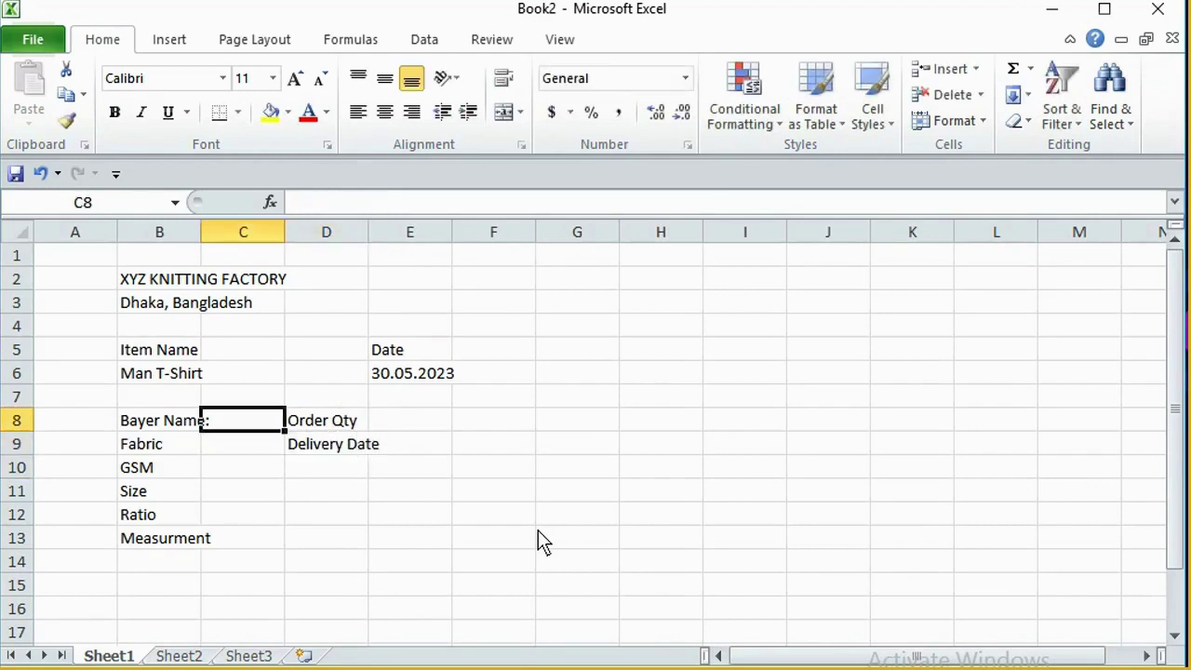
pyautogui.write('Ratina')
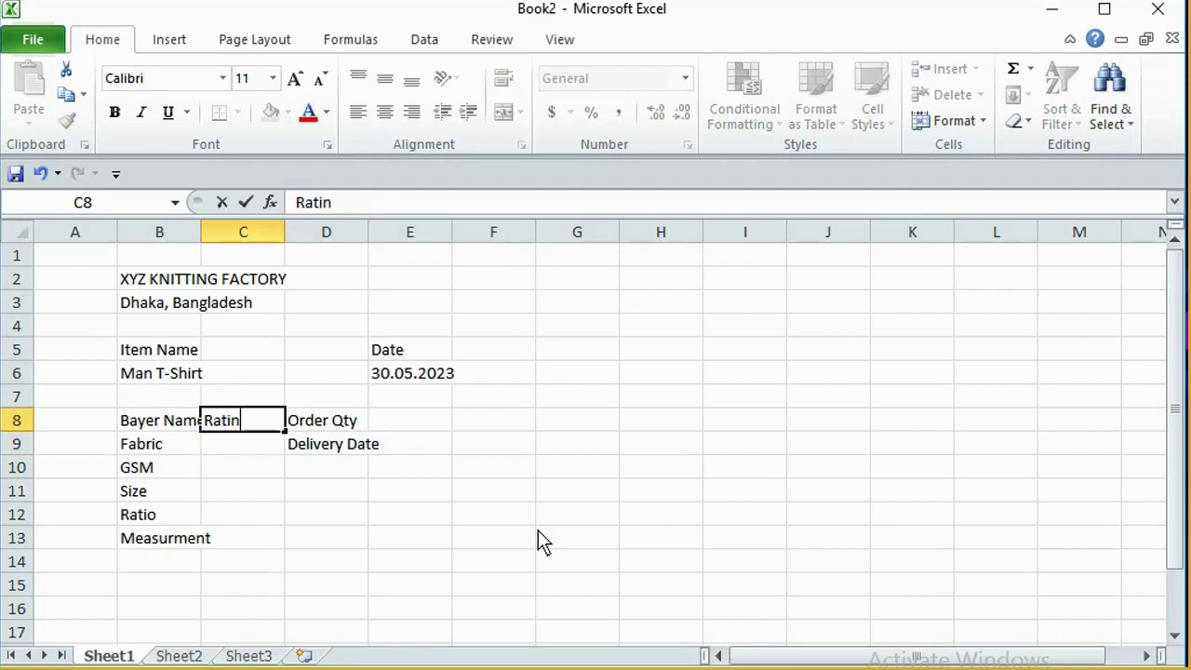
pyautogui.press('Return')
pyautogui.write('Cotton')
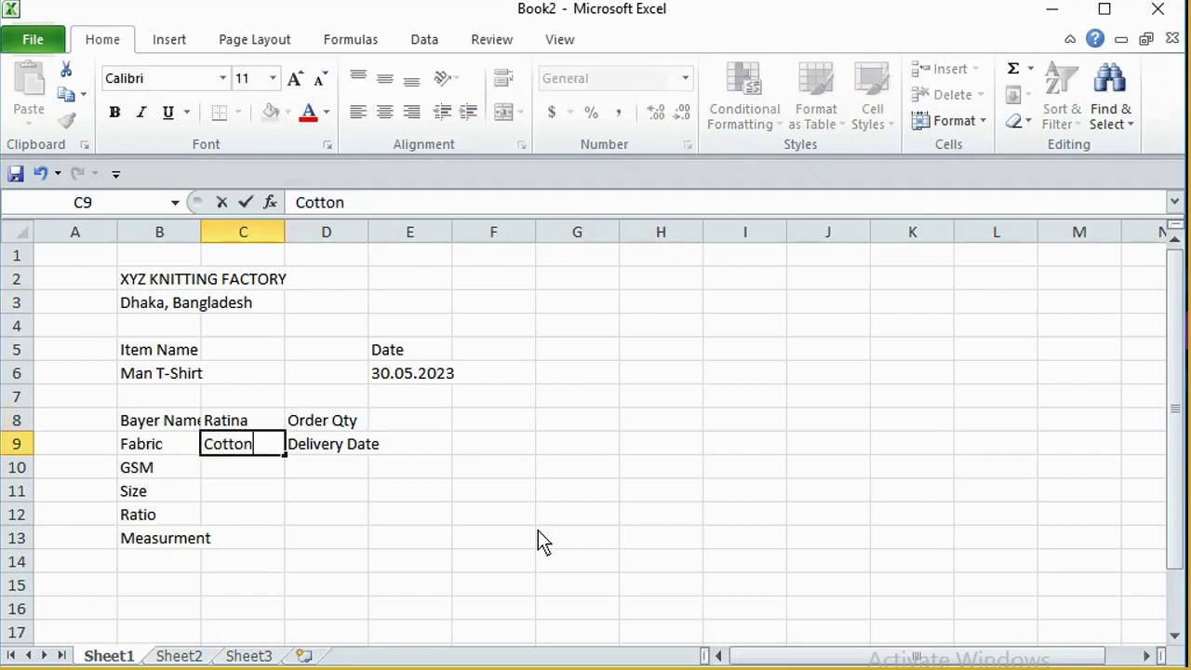
pyautogui.press('Return')
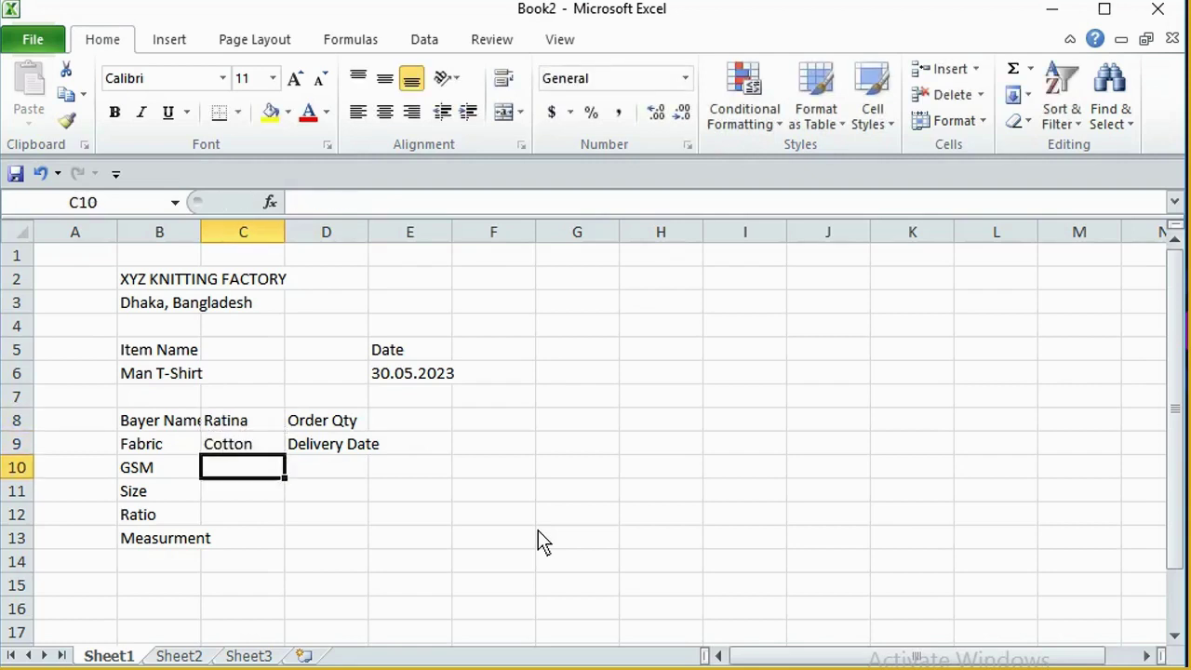
# Enter the GSM value 180 in cell C10 and the sizes "M, L, XL, XL" in cell C11.
pyautogui.write('180')
pyautogui.press('Return')
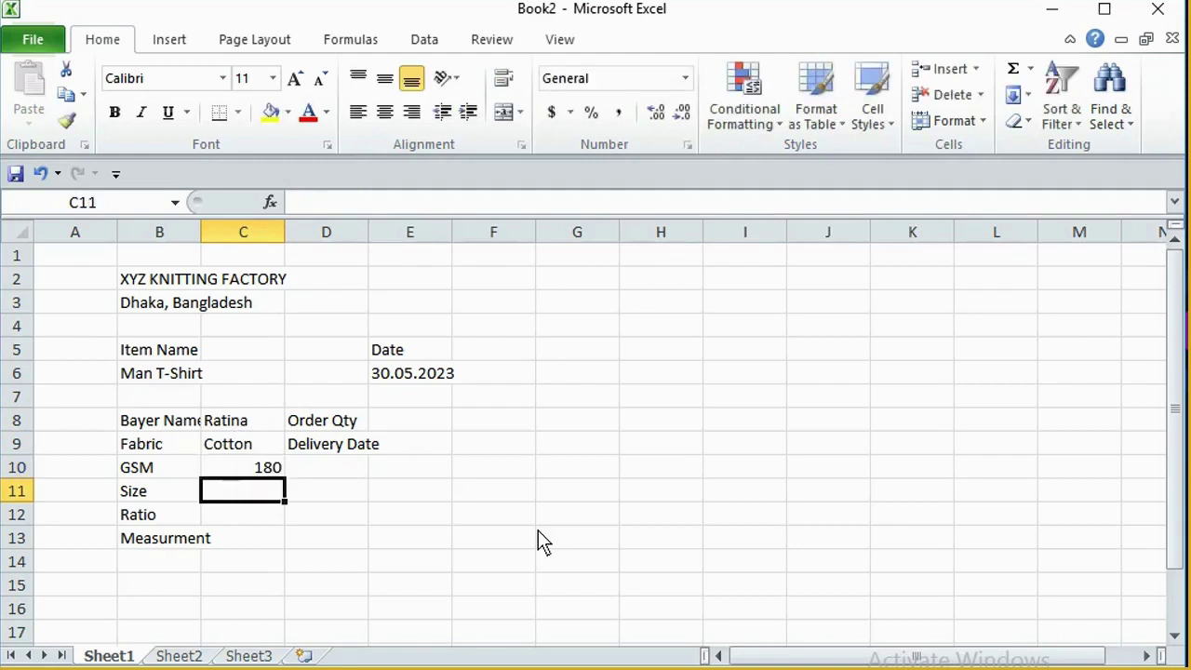
pyautogui.write('M,')
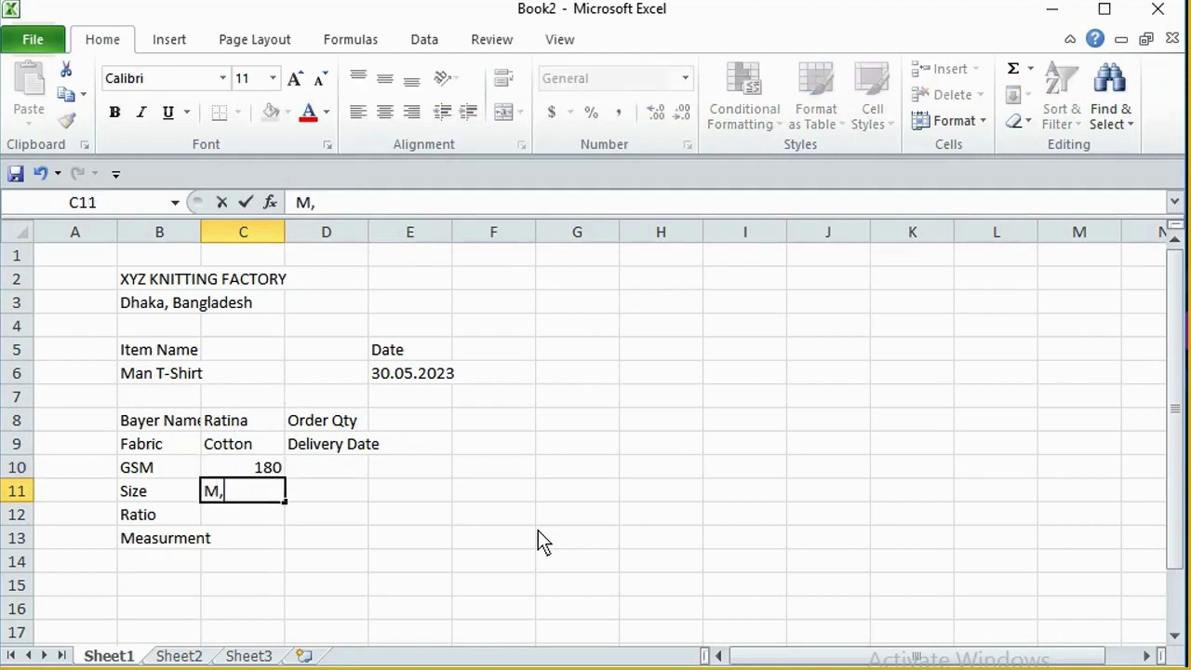
pyautogui.write(' L, XL, XL')
pyautogui.press('Return')
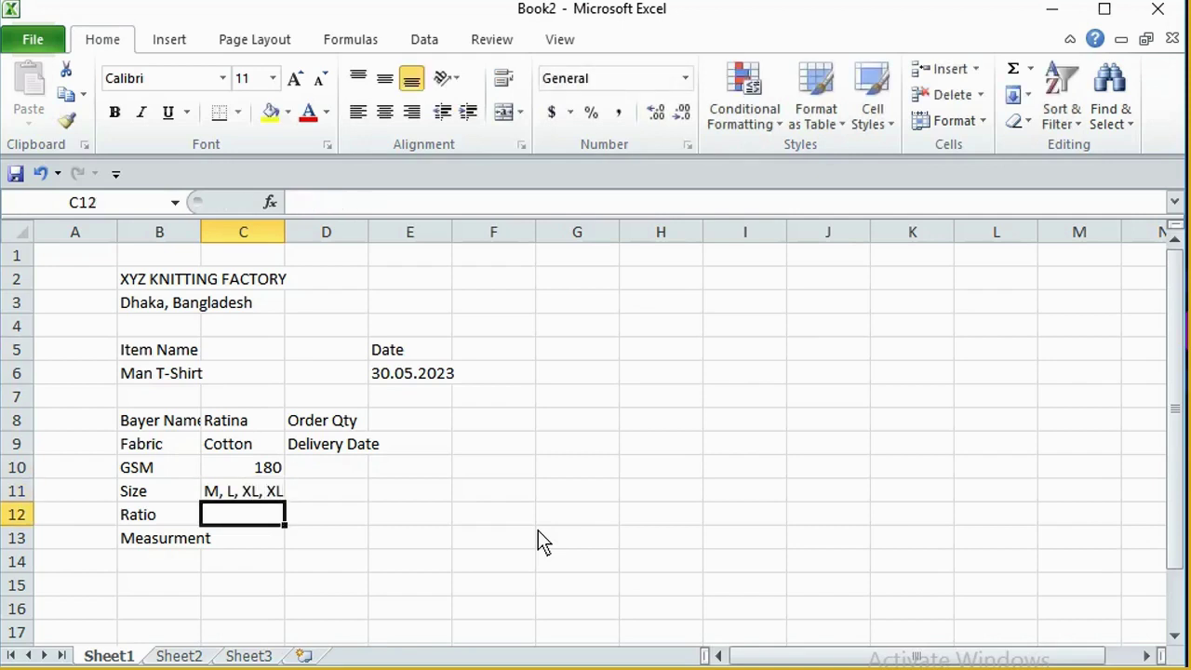
# Enter the size ratio 2:3:3:2 in cell C12, beside the Ratio label.
pyautogui.write('2')
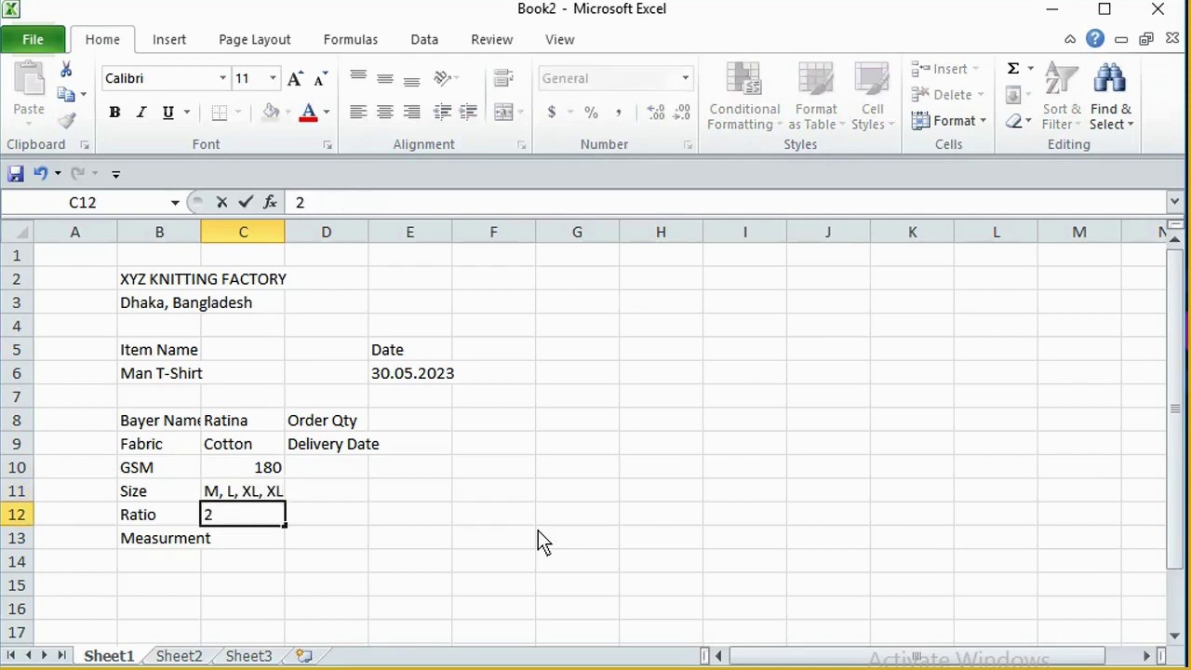
pyautogui.write(':3:3:2')
pyautogui.press('Return')
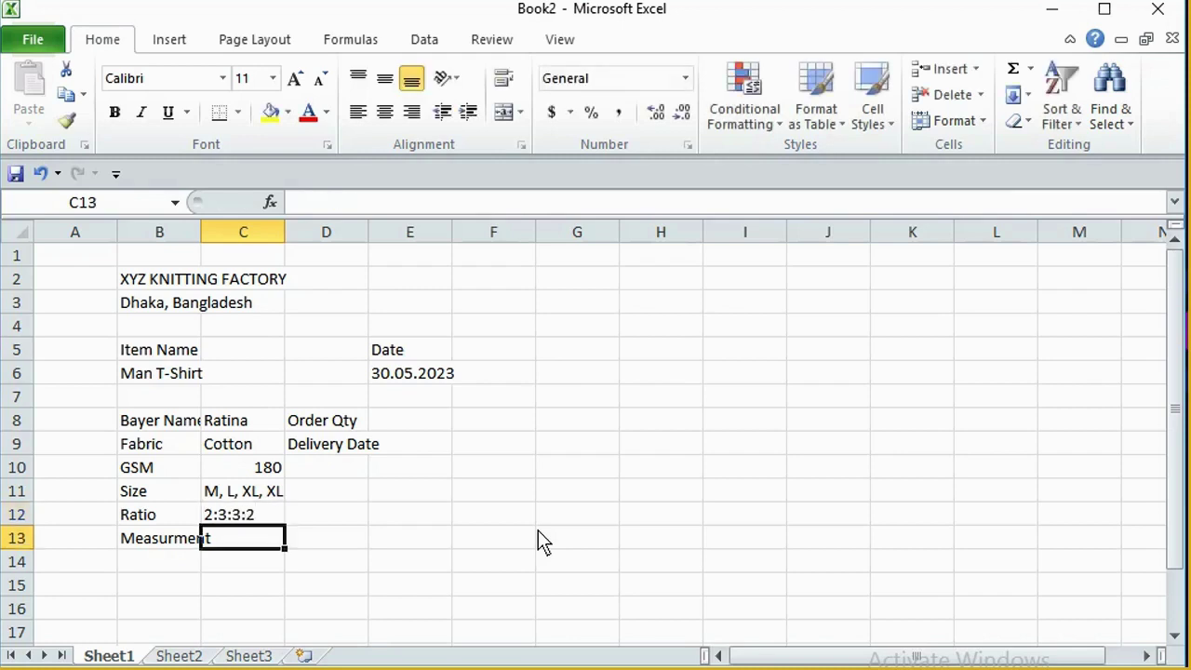
# Correct the size list in cell C11 to "M, L, XL, XXL".
pyautogui.press('Up')
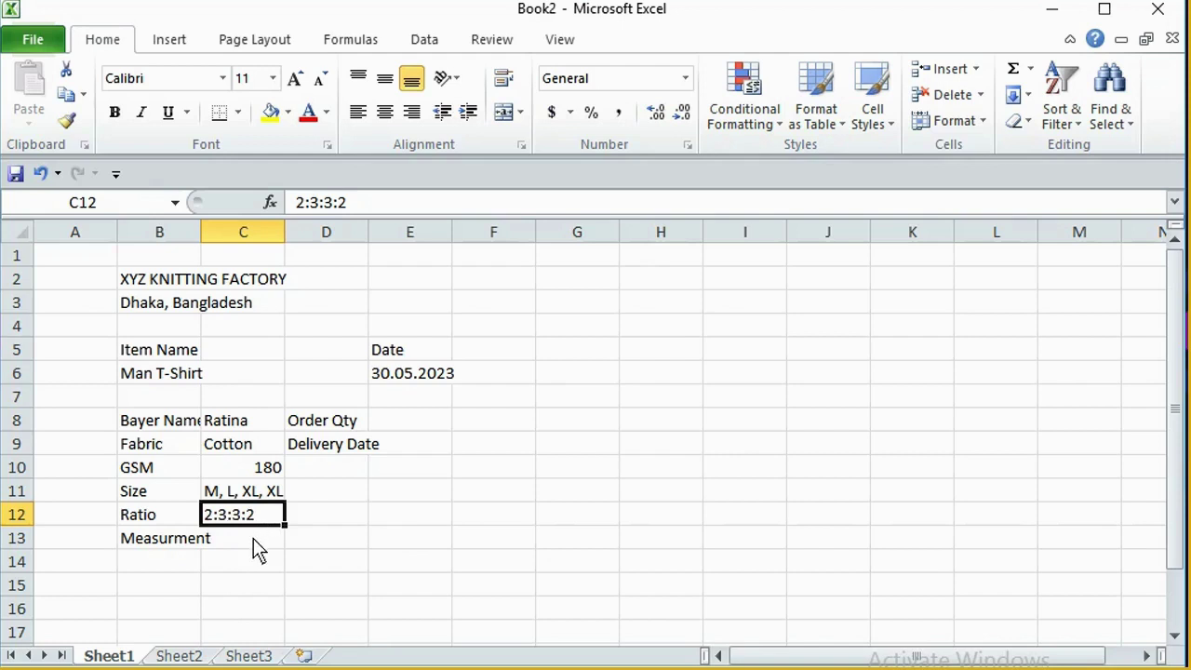
pyautogui.doubleClick(267, 490)
pyautogui.write('X')
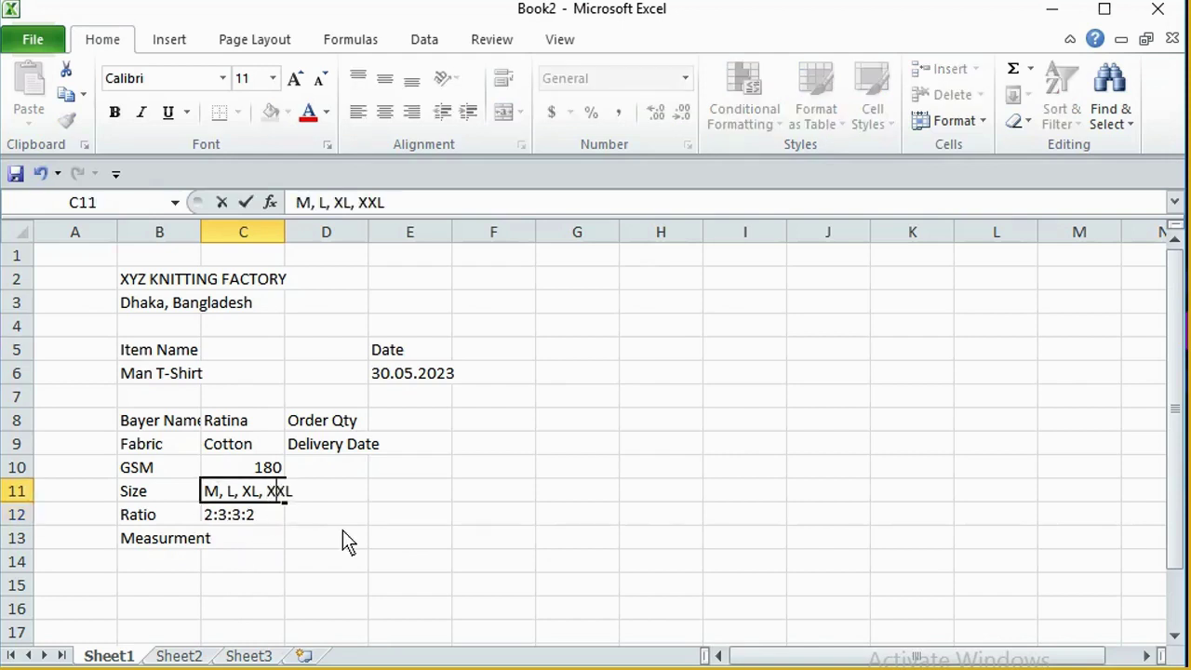
pyautogui.press('Return')
# Enter "Asian" in cell C13, beside the Measurment label.
pyautogui.press('Return')
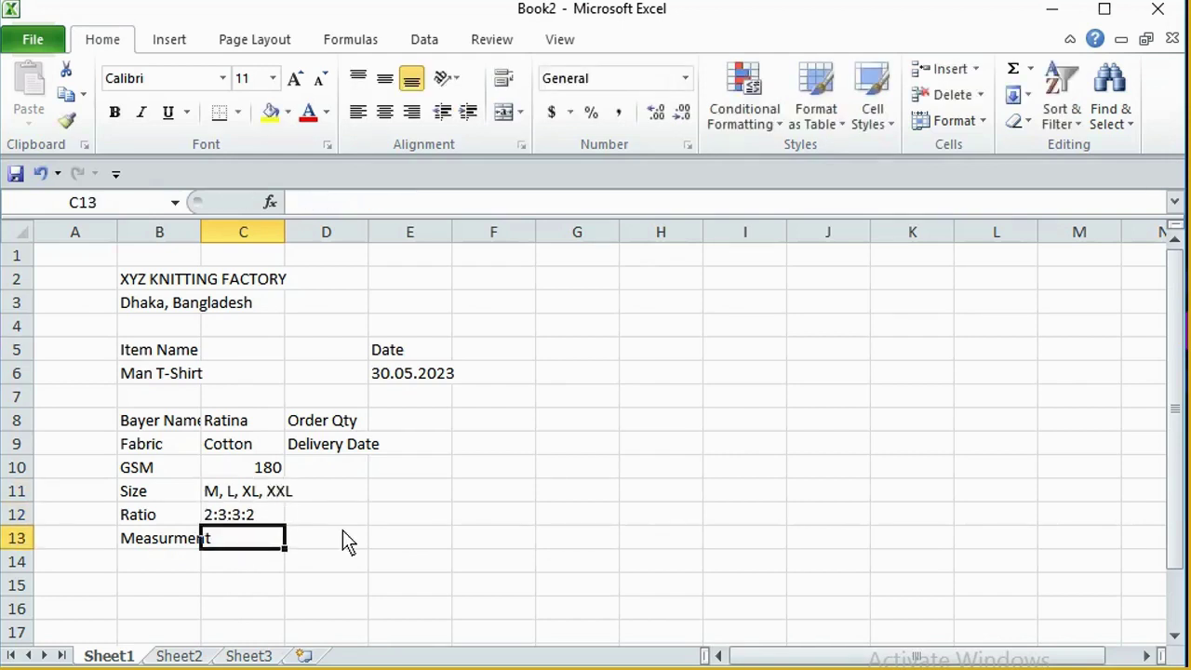
pyautogui.write('Asian')
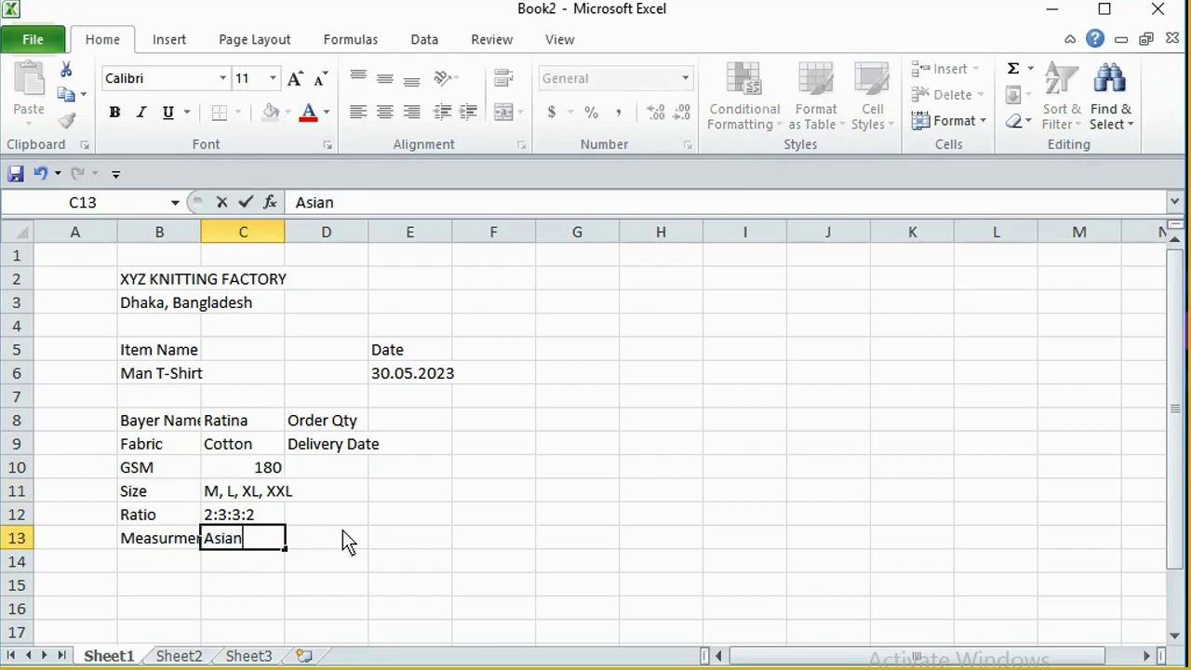
pyautogui.press('Right')
# Enter the order quantity 2000 in cell E8, beside the Order Qty label.
pyautogui.press('Up')
pyautogui.press('Up')
pyautogui.press('Up')
pyautogui.press('Up')
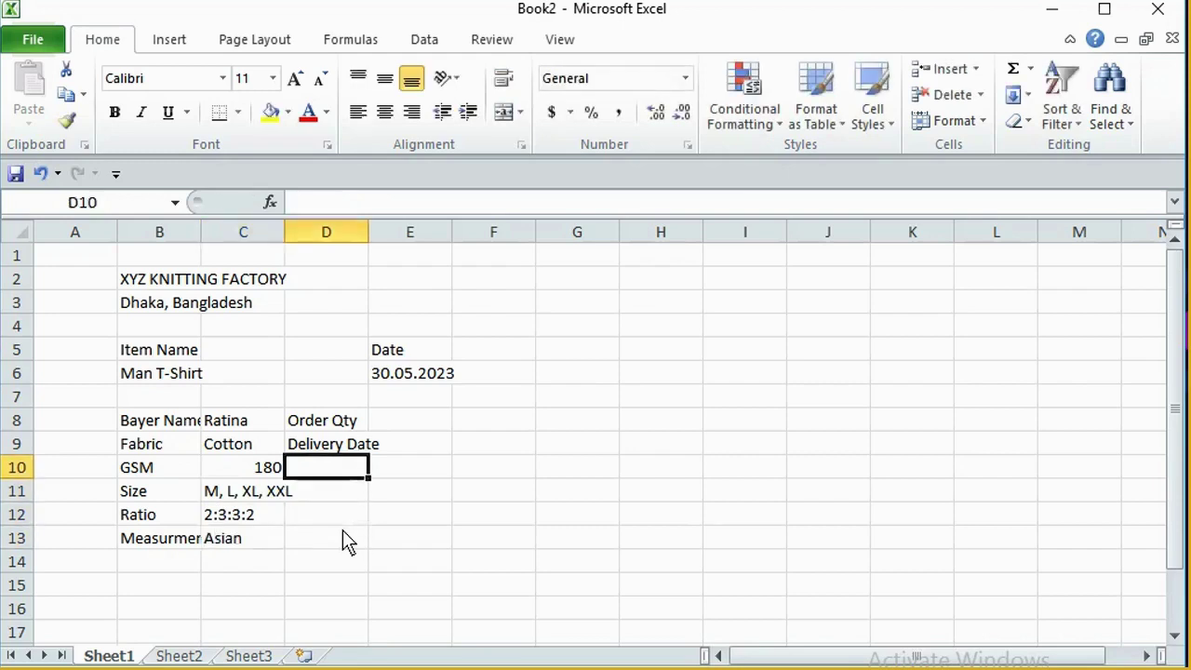
pyautogui.press('Up')
pyautogui.press('Right')
pyautogui.write('2000')
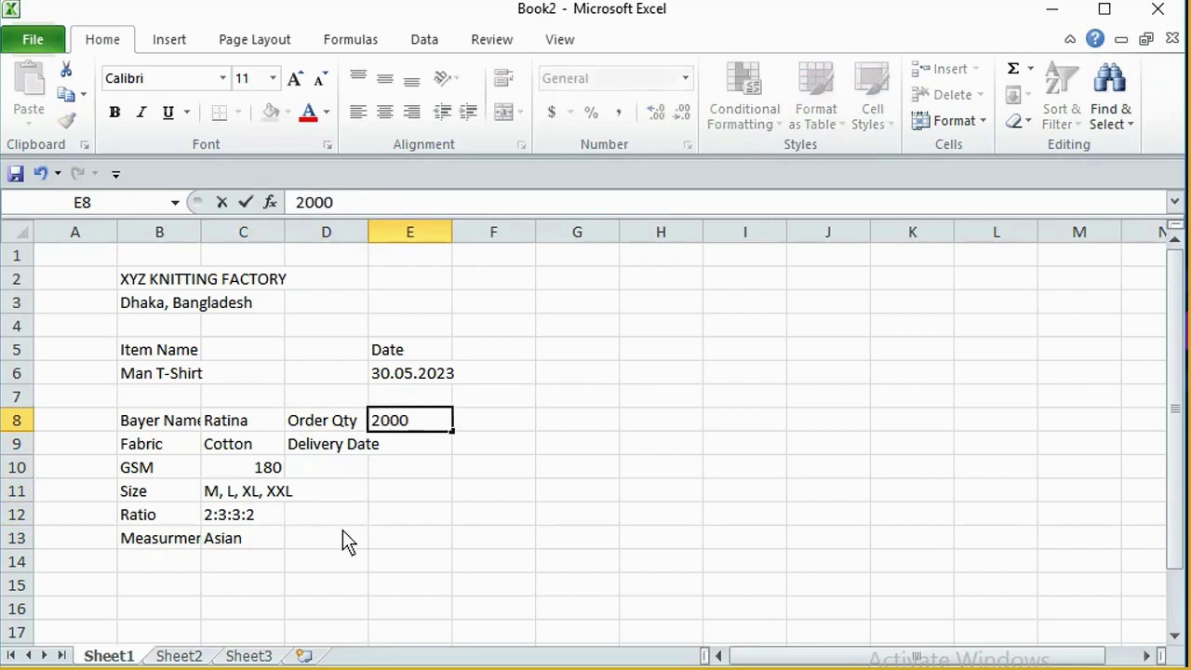
pyautogui.press('Return')
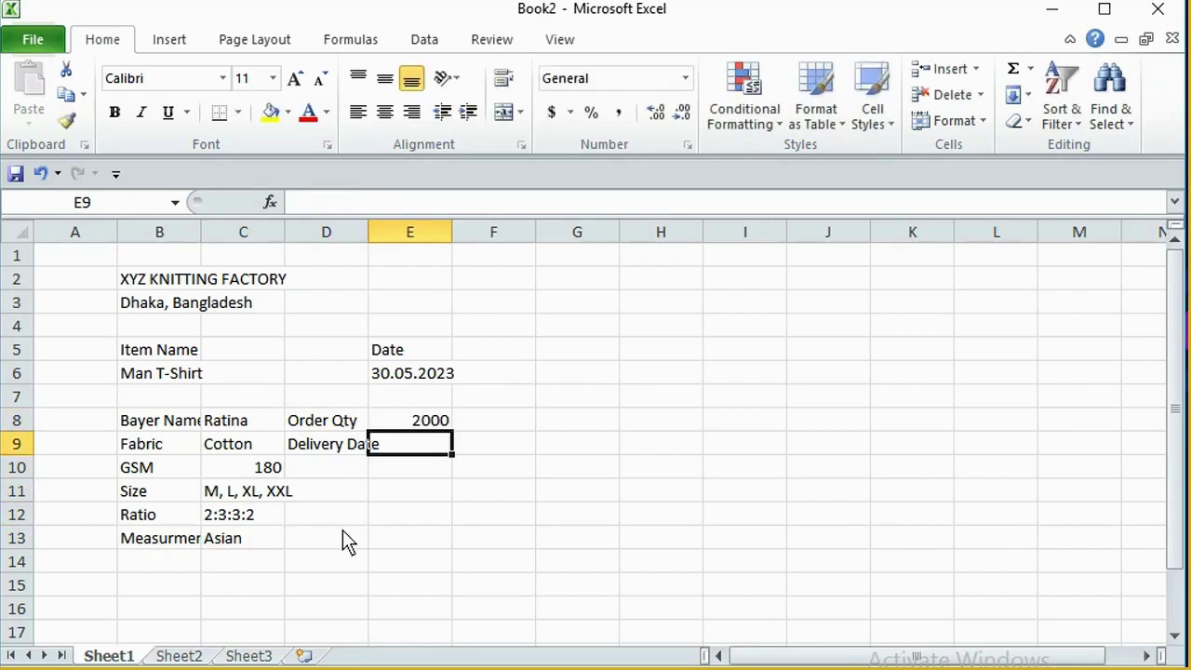
# Enter the delivery date 30.06.2023 in cell E9, beside the Delivery Date label.
pyautogui.write('3')
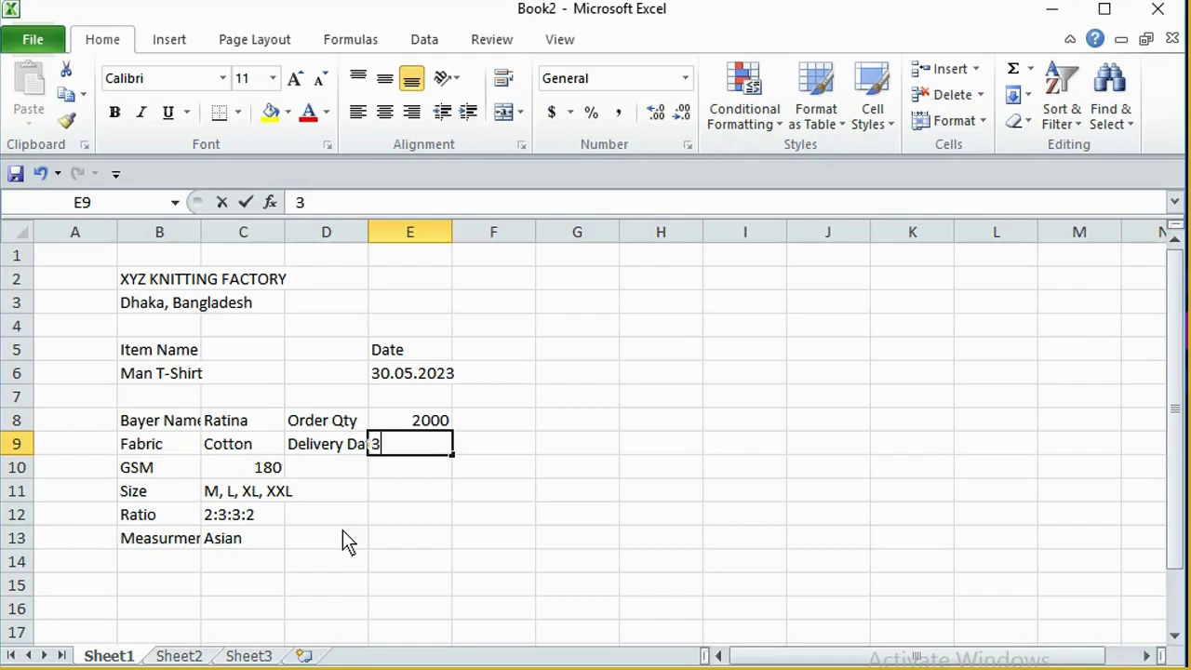
pyautogui.write('0.06.2023')
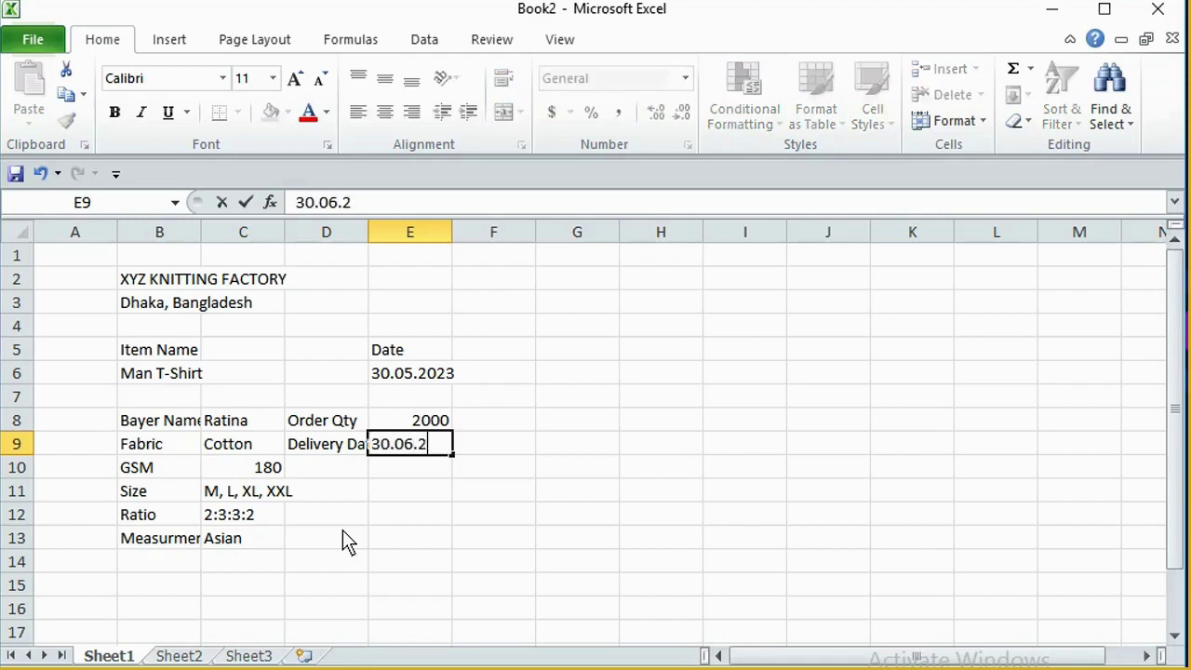
pyautogui.press('Return')
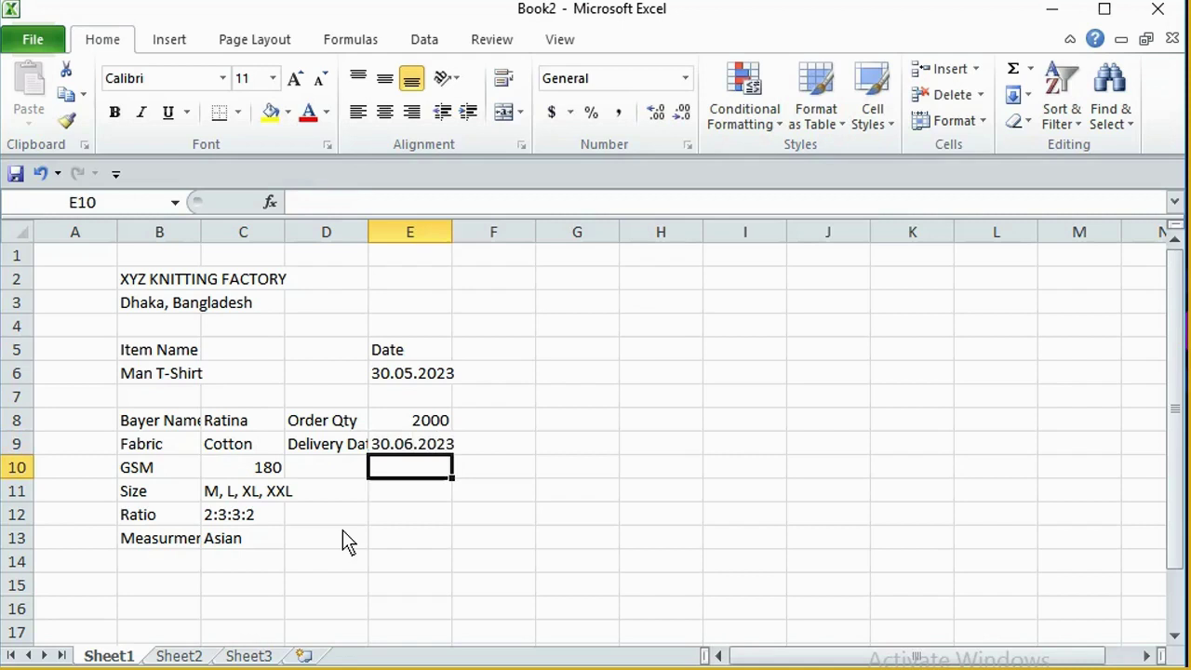
# Check the cost table in the Costing sheet workbook and enter the heading "Possible Cost" in cell B15 of Book2.
pyautogui.press('Up')
pyautogui.press('Down')
pyautogui.press('Down')
pyautogui.press('Down')
pyautogui.press('Down')
pyautogui.press('Down')
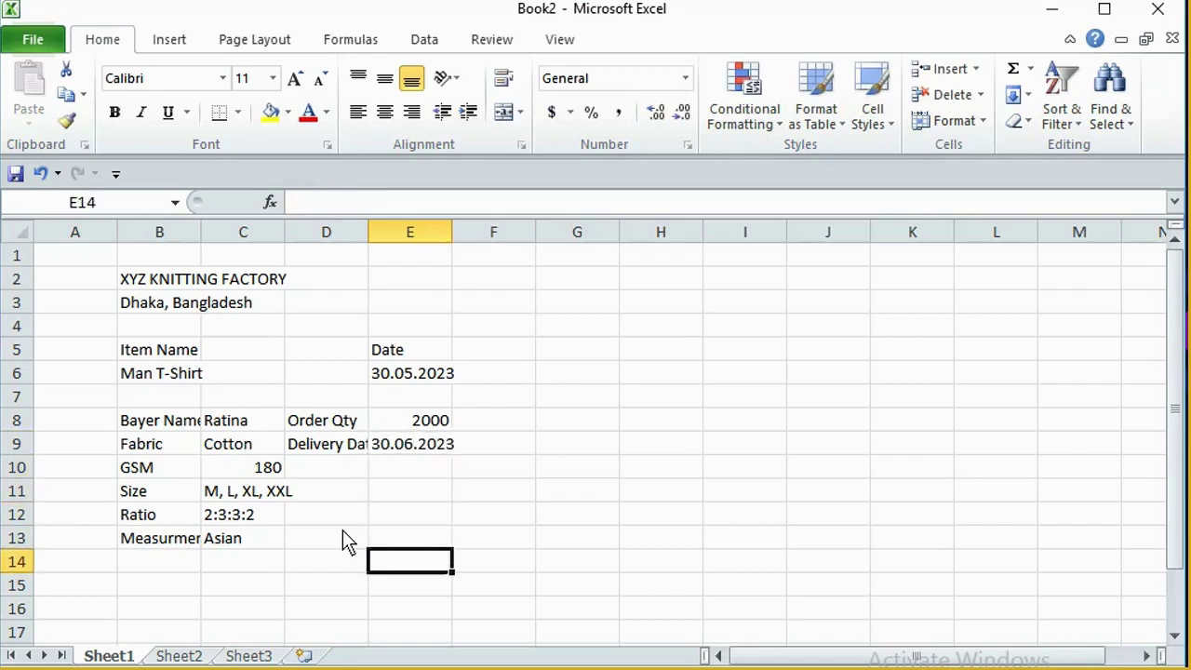
pyautogui.press('Down')
pyautogui.press('Left')
pyautogui.press('Left')
pyautogui.press('Left')
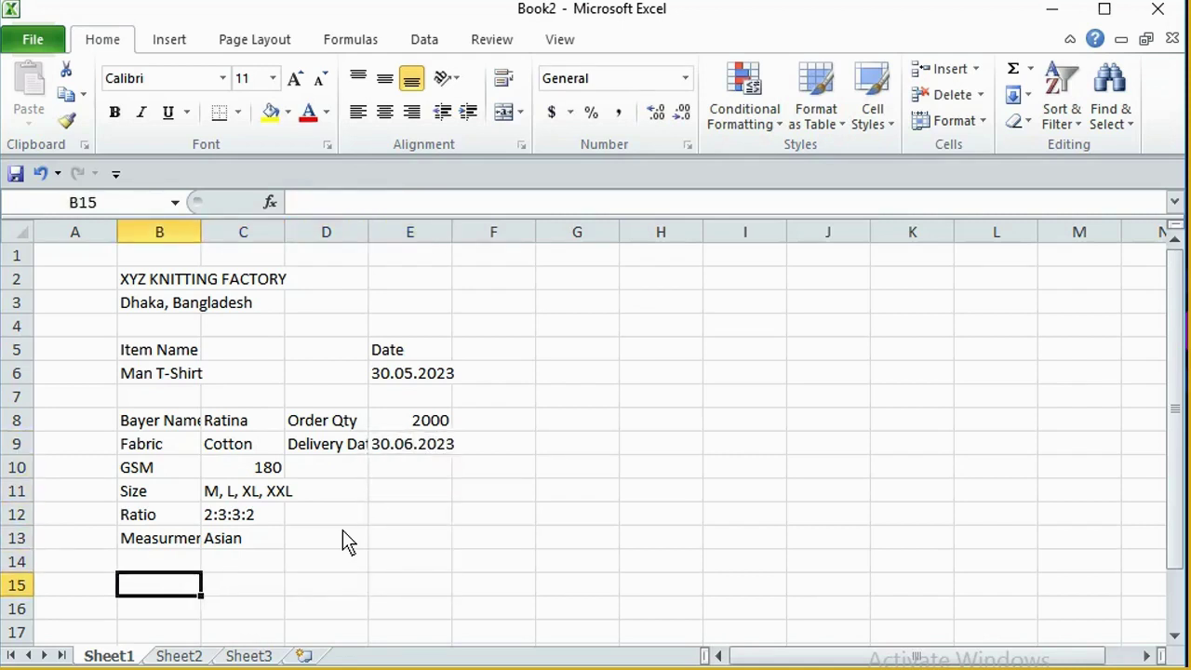
pyautogui.moveTo(261, 666)
pyautogui.click(150, 603)
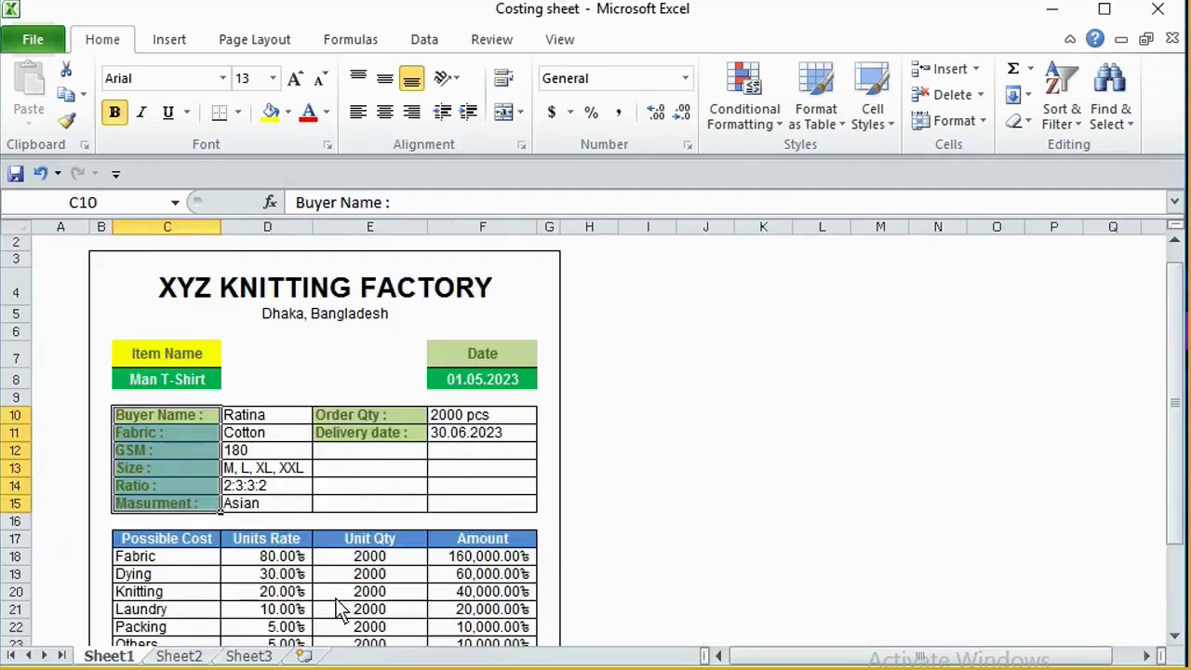
pyautogui.scroll(-3, 340, 606)
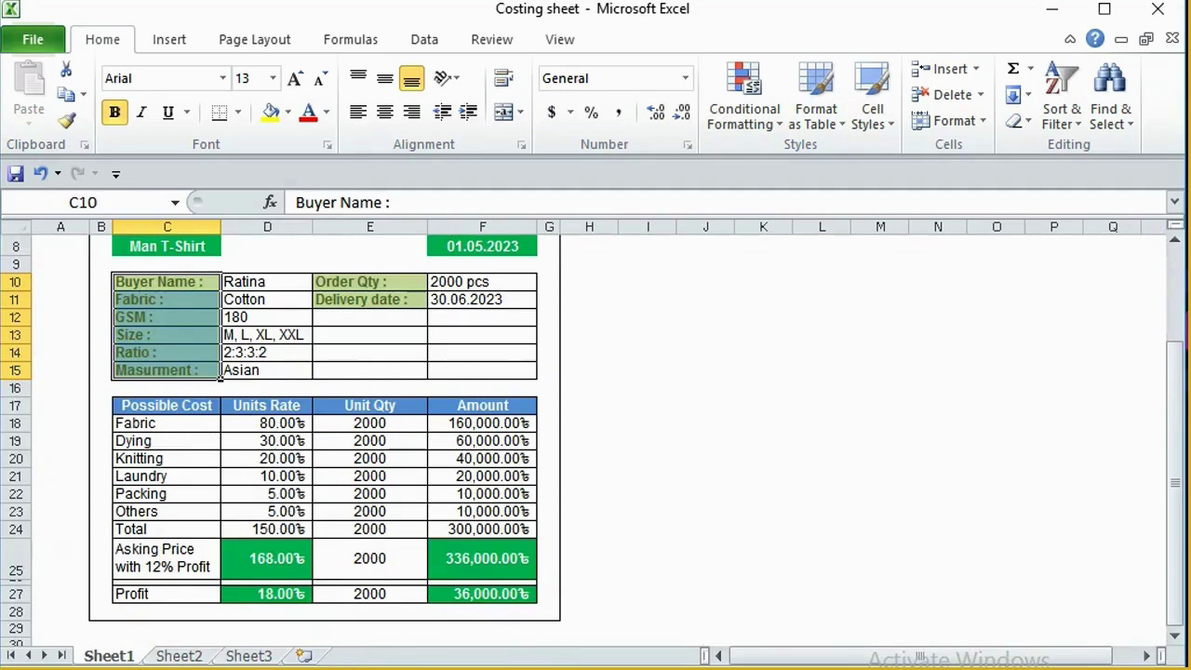
pyautogui.click(388, 631)
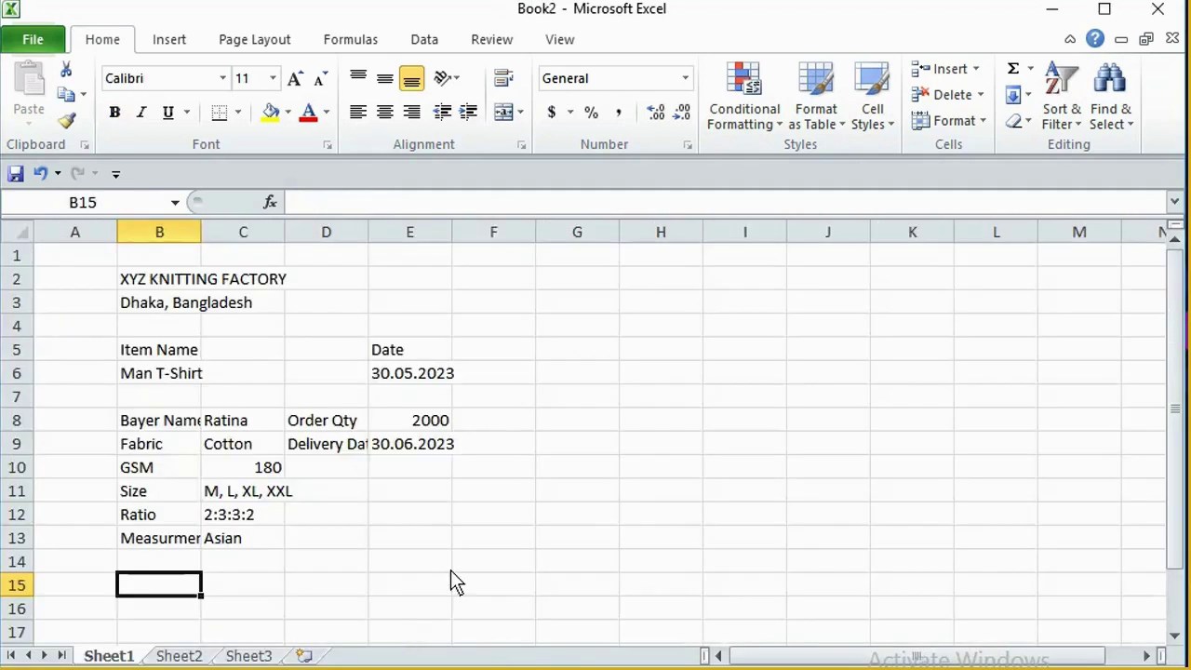
pyautogui.write('Possible ')
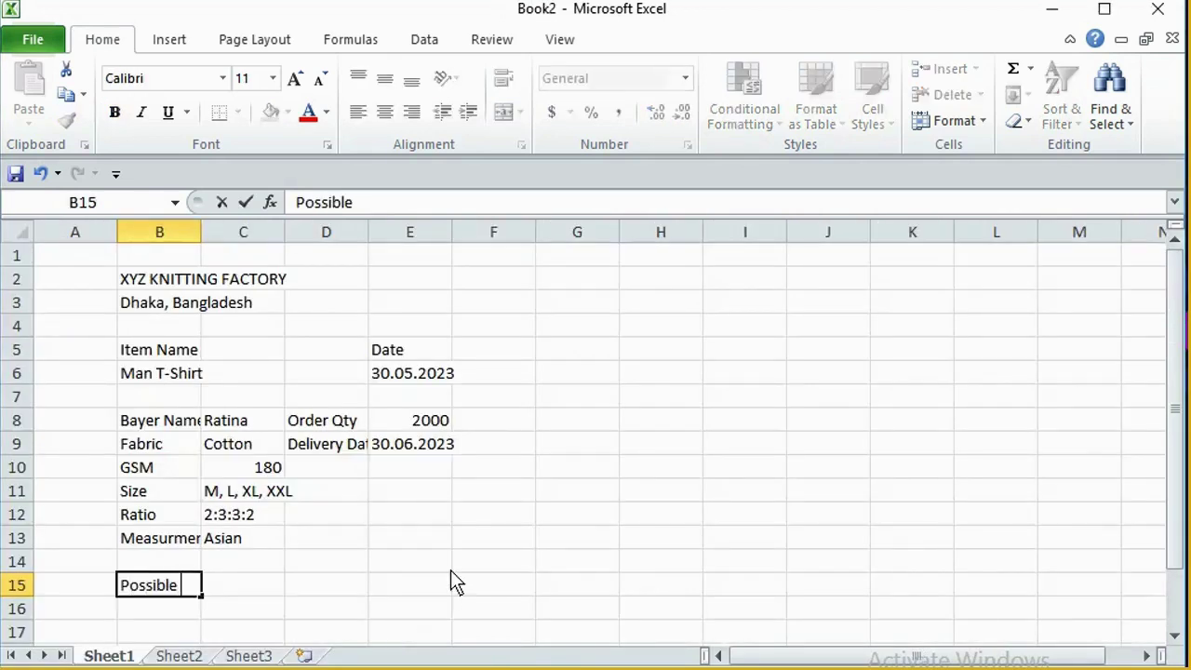
pyautogui.write('Cost')
pyautogui.press('Tab')
# Enter the column headings "Units Rate", "Unit Qty" and "Amount" in cells C15 to E15.
pyautogui.write('Uni')
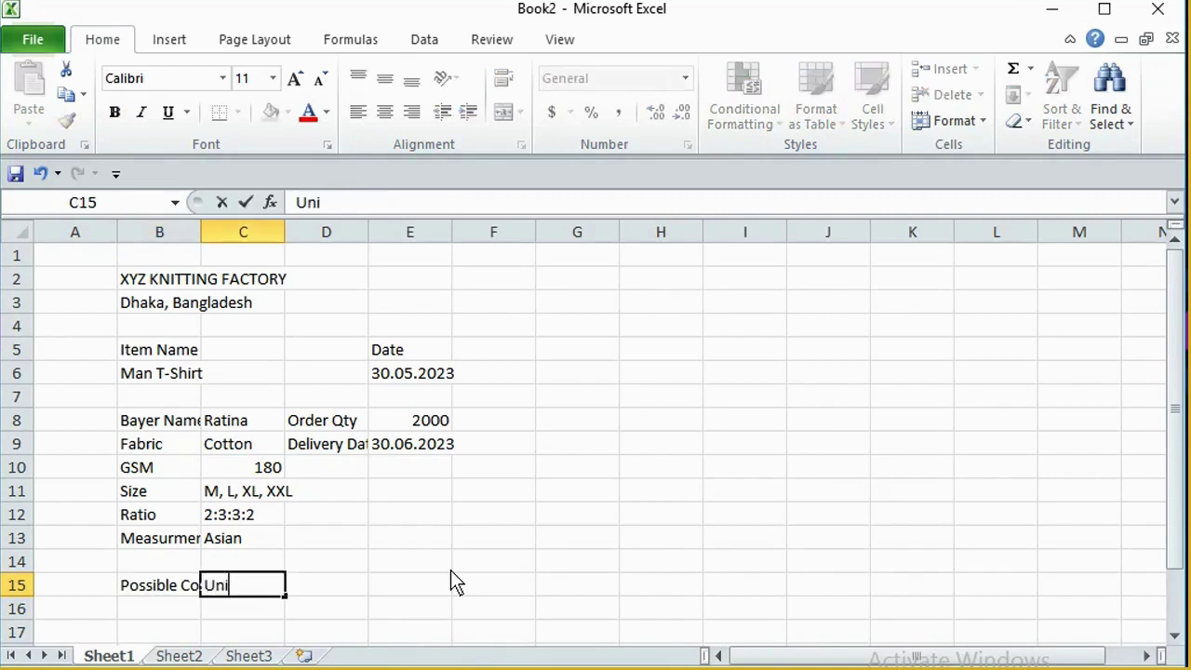
pyautogui.write('ts Rate')
pyautogui.press('Tab')
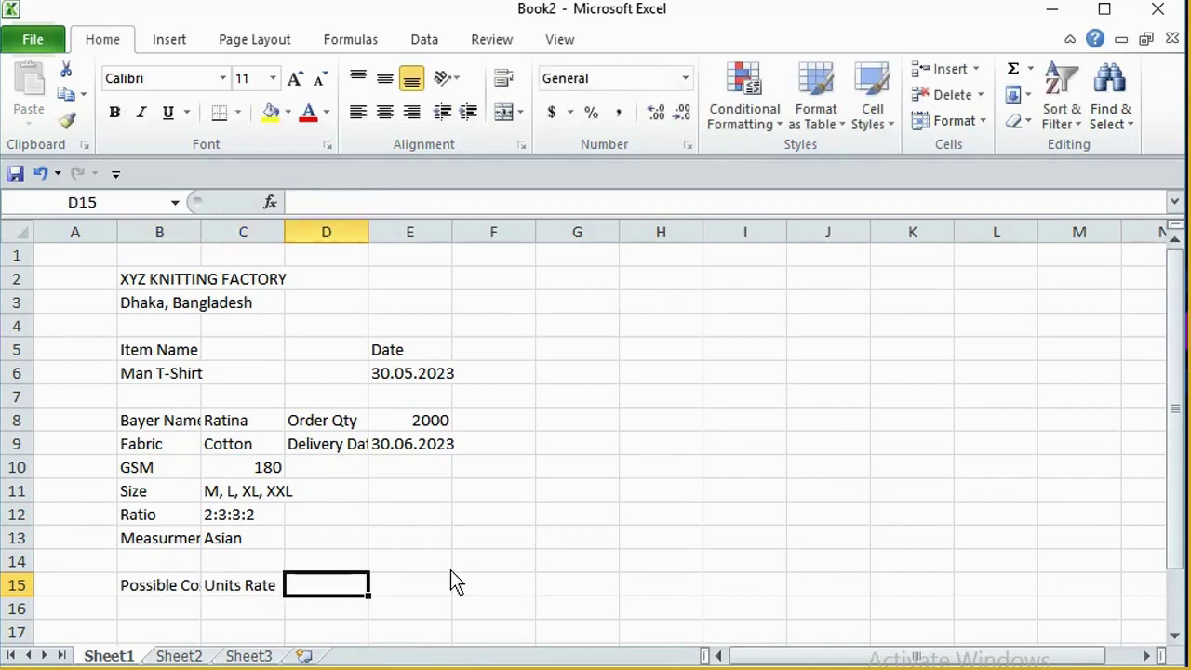
pyautogui.write('Unit Qty')
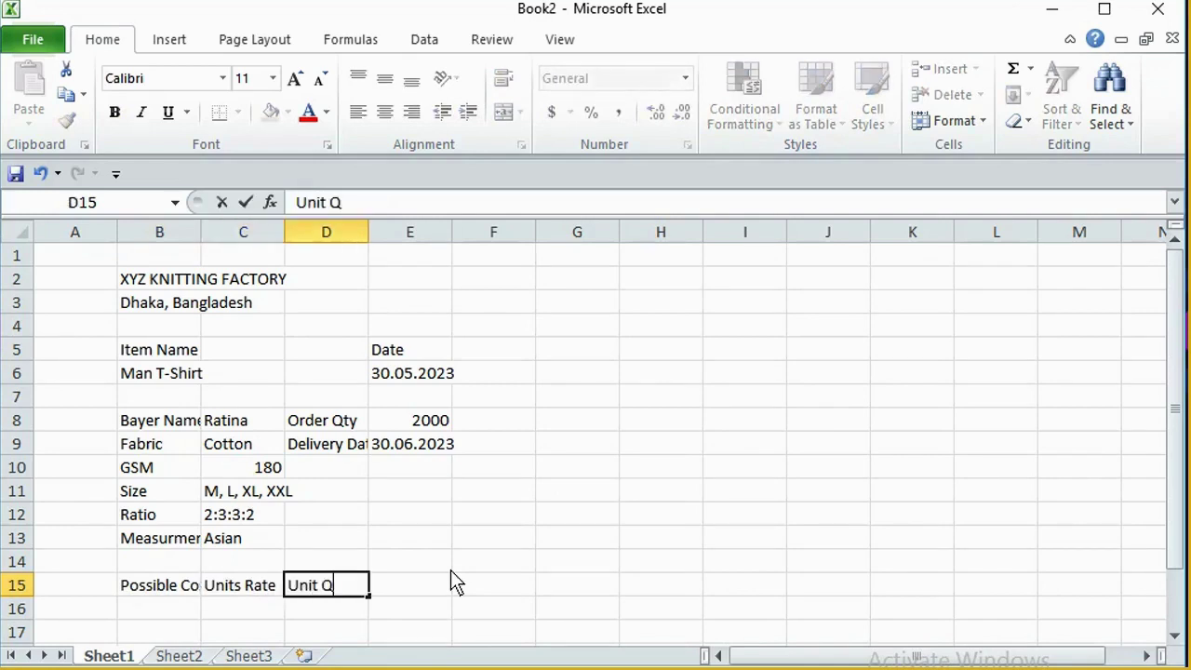
pyautogui.press('Tab')
pyautogui.write('Amount')
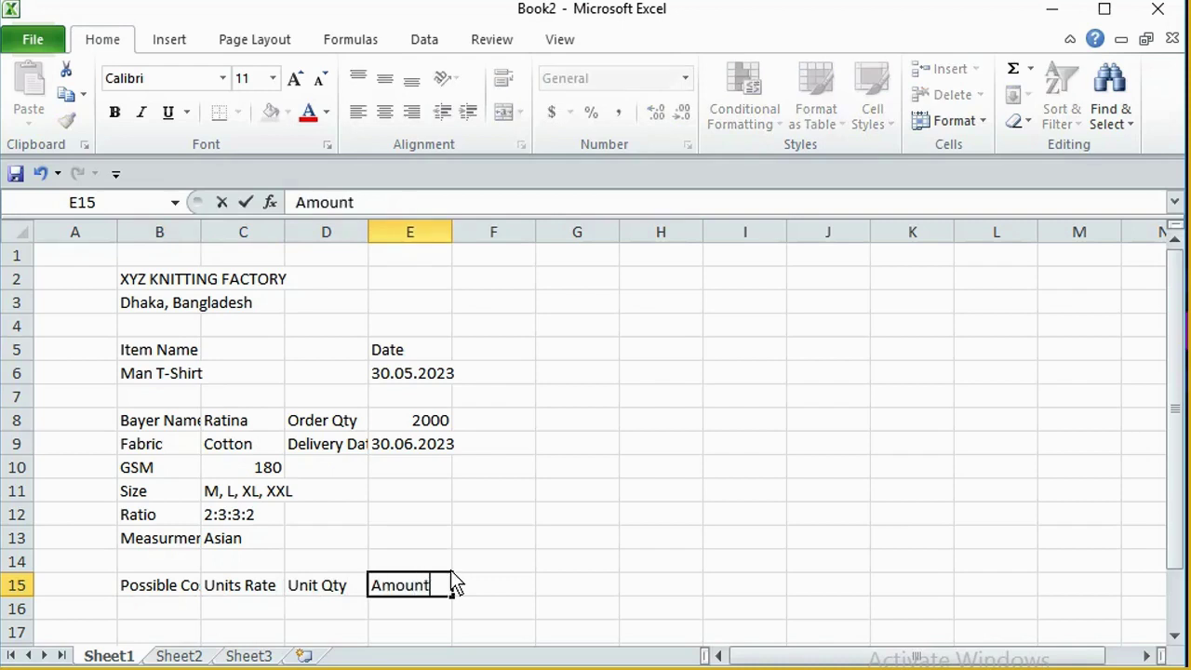
pyautogui.press('Return')
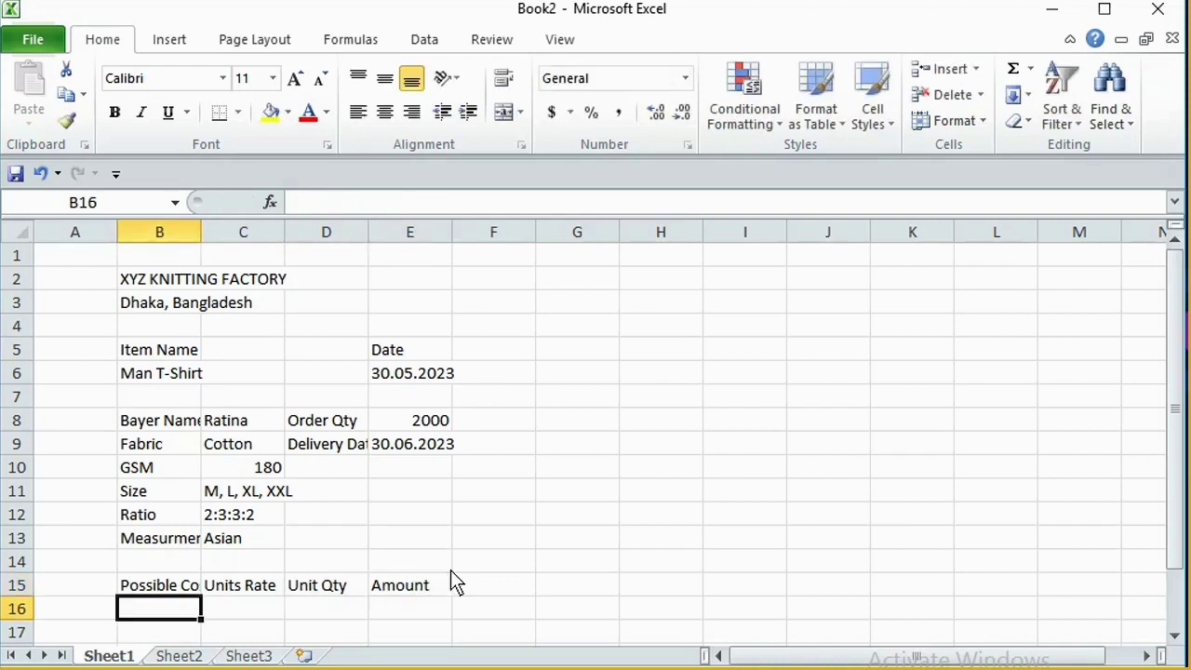
# Copy the cost items Fabric through Total (C18:C24) from the Costing sheet workbook into Book2, starting at cell B16.
pyautogui.moveTo(253, 668)
pyautogui.click(130, 605)
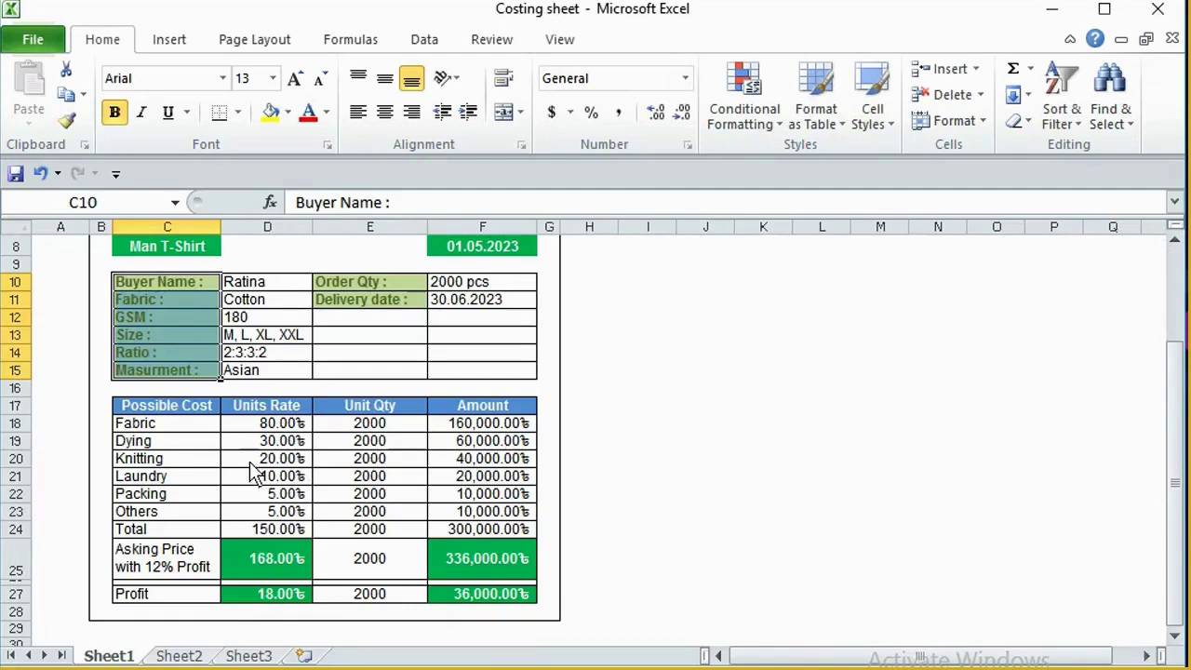
pyautogui.moveTo(177, 426); pyautogui.dragTo(166, 526)
pyautogui.hotkey('ctrl', 'c')
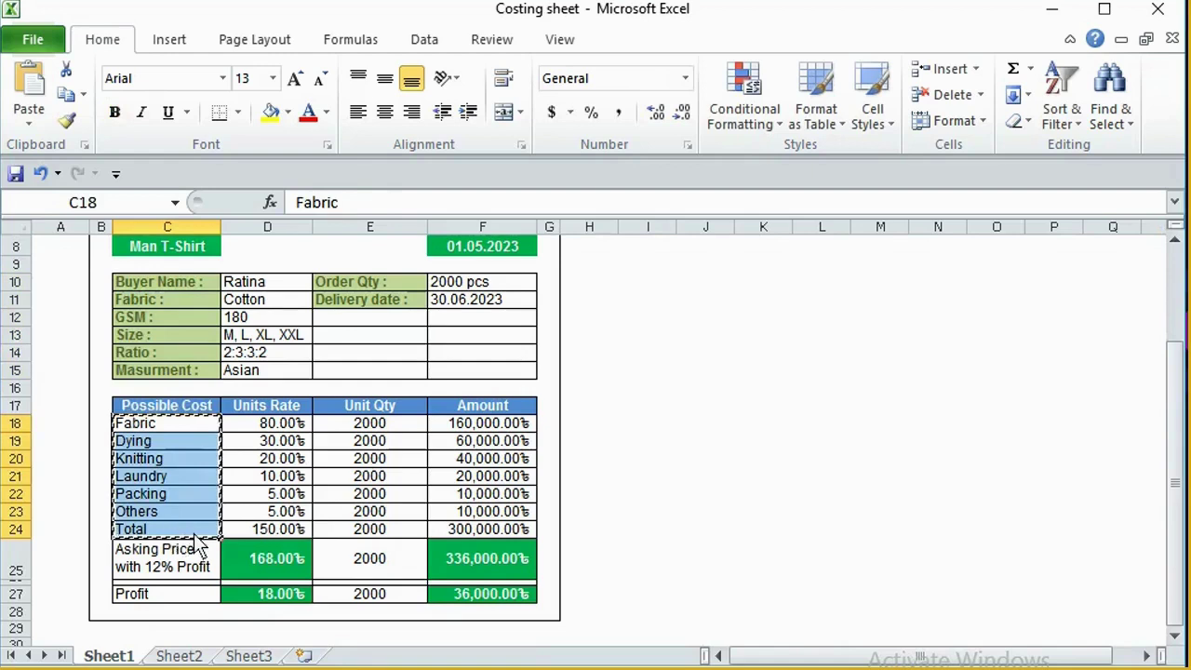
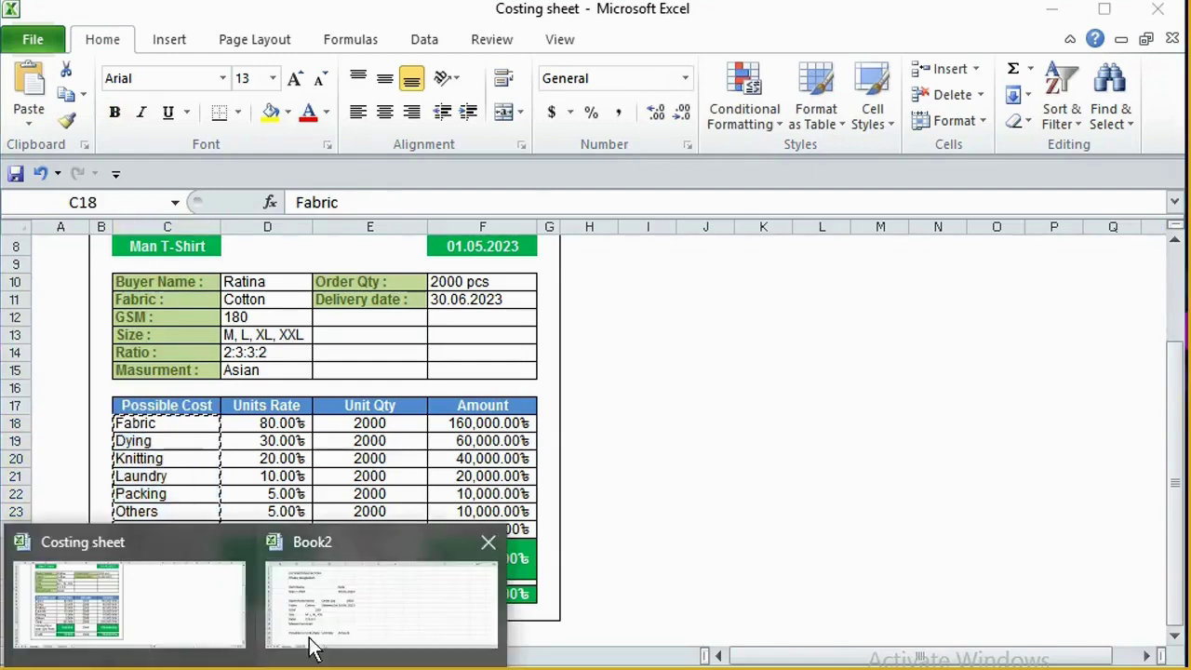
pyautogui.scroll(-2, 600, 555)
pyautogui.scroll(-2, 605, 557)
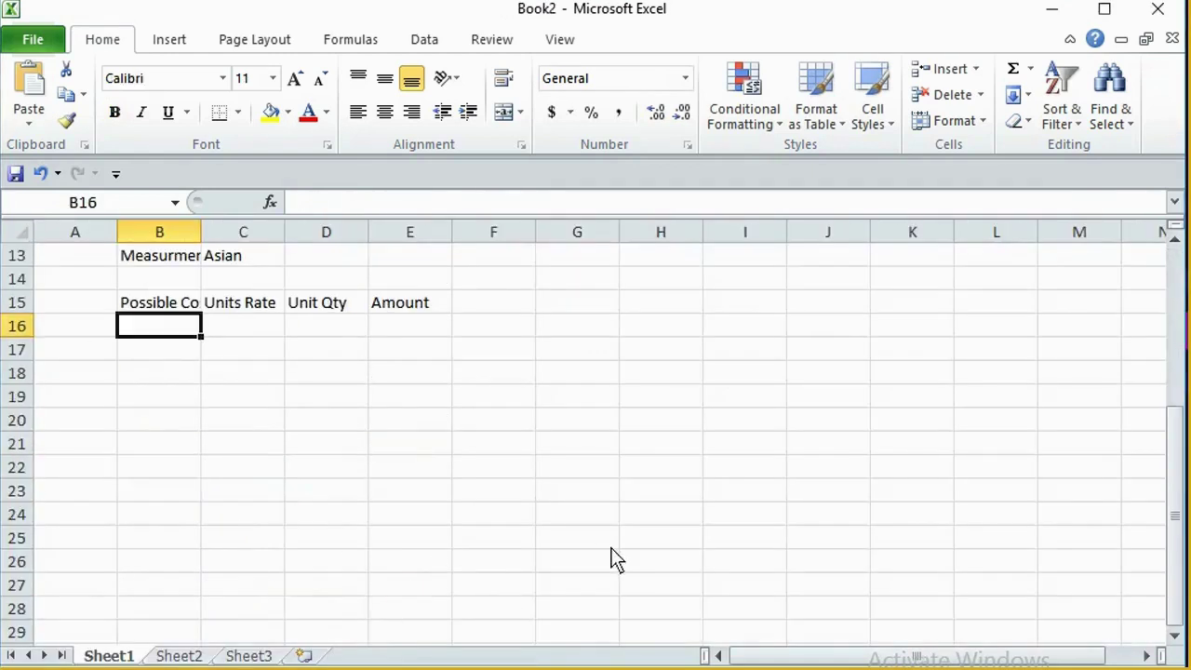
pyautogui.write('Fabric Dying Knitting Laundry Packing Others Total')
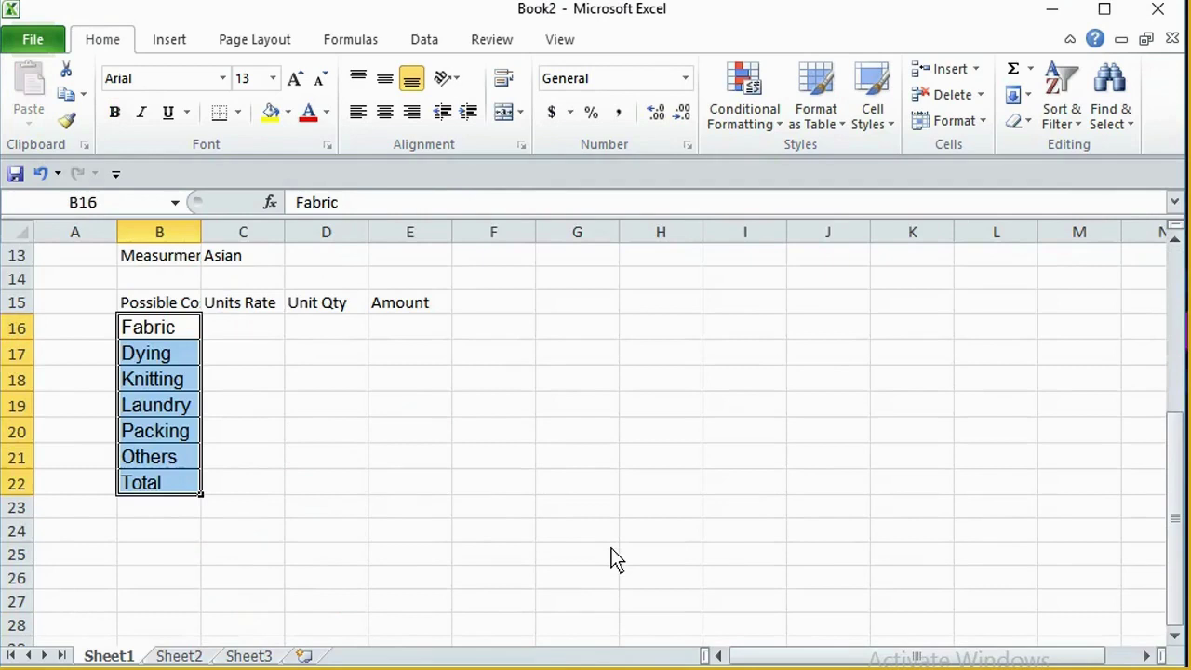
# Try Clear All on the pasted cost items in cells B16:B22.
pyautogui.click(1024, 123)
pyautogui.click(1051, 151)
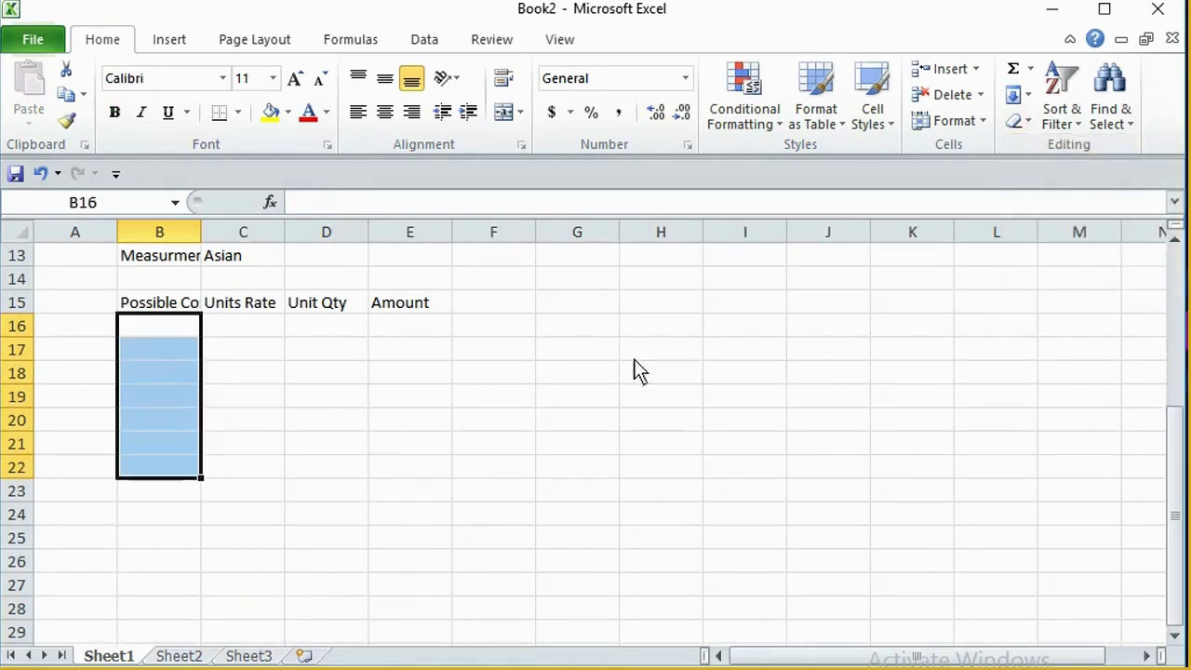
pyautogui.hotkey('ctrl', 'z')
# Clear only the formats of the pasted cost items in cells B16:B22.
pyautogui.click(1032, 124)
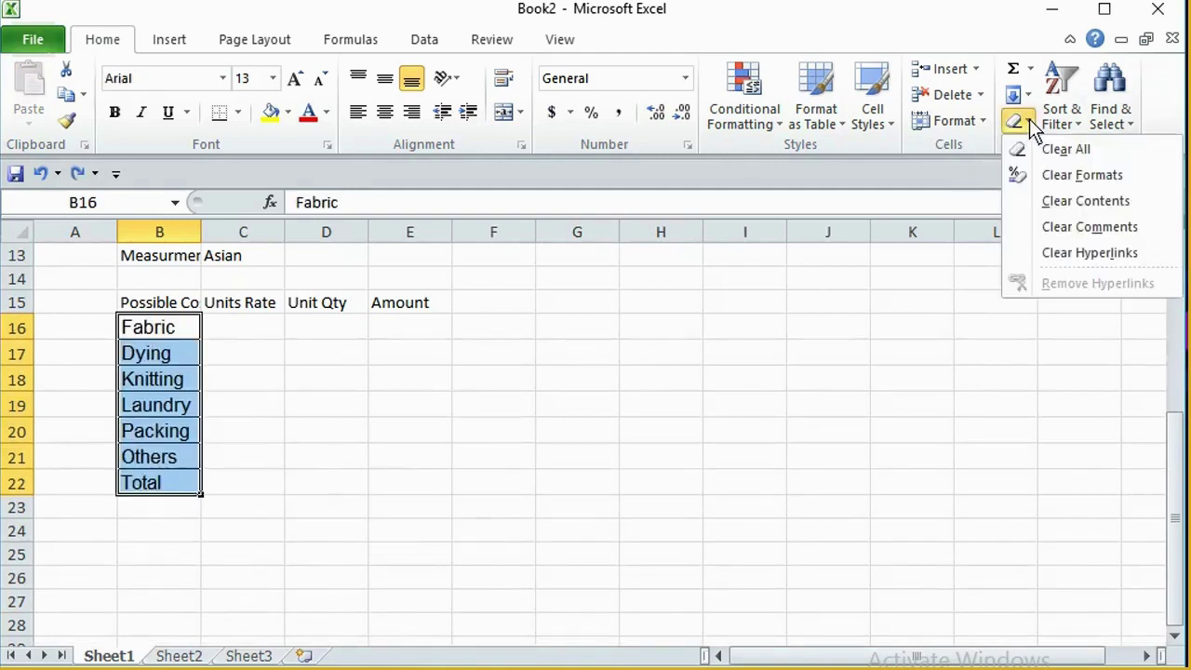
pyautogui.click(1081, 175)
pyautogui.click(205, 421)
pyautogui.click(154, 327)
pyautogui.click(168, 467)
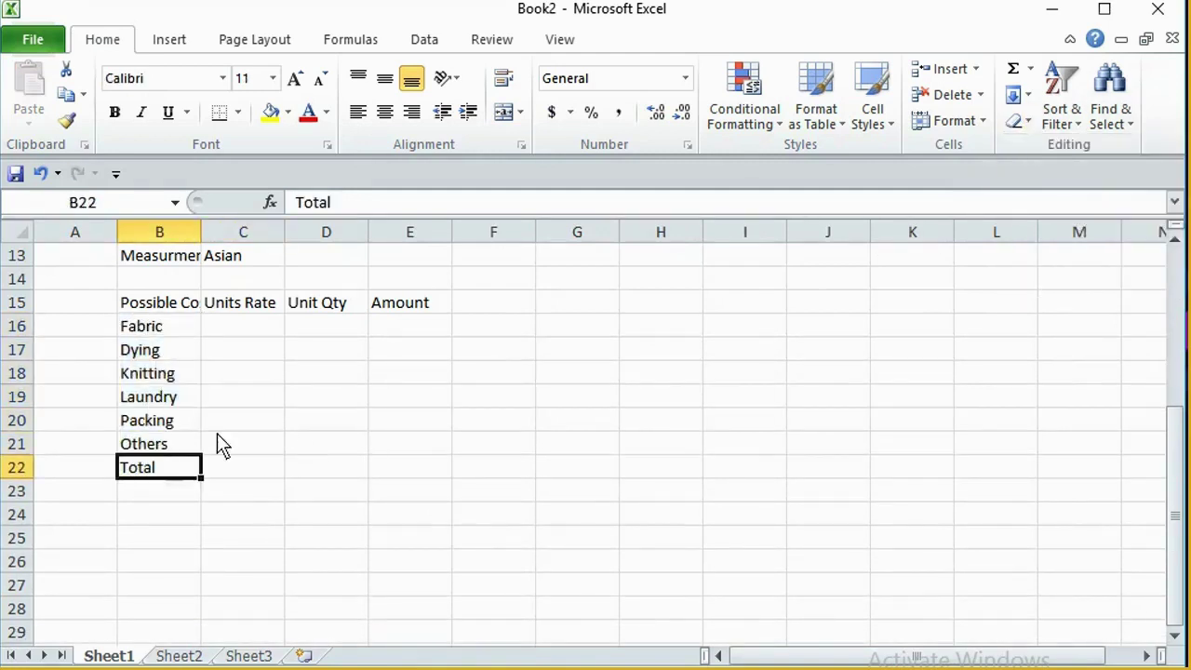
# Copy the unit rates and unit quantities (D18:E24) from the Costing sheet workbook into Book2, starting at cell C16.
pyautogui.click(245, 328)
pyautogui.moveTo(261, 668)
pyautogui.click(200, 630)
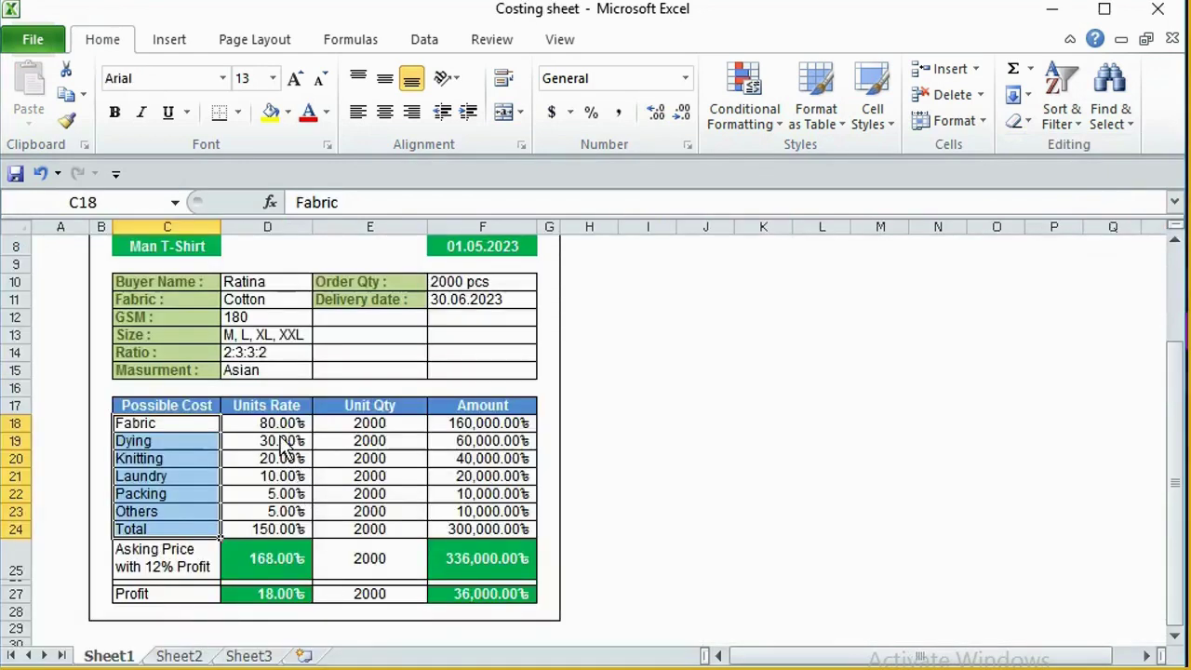
pyautogui.moveTo(279, 425); pyautogui.dragTo(349, 535)
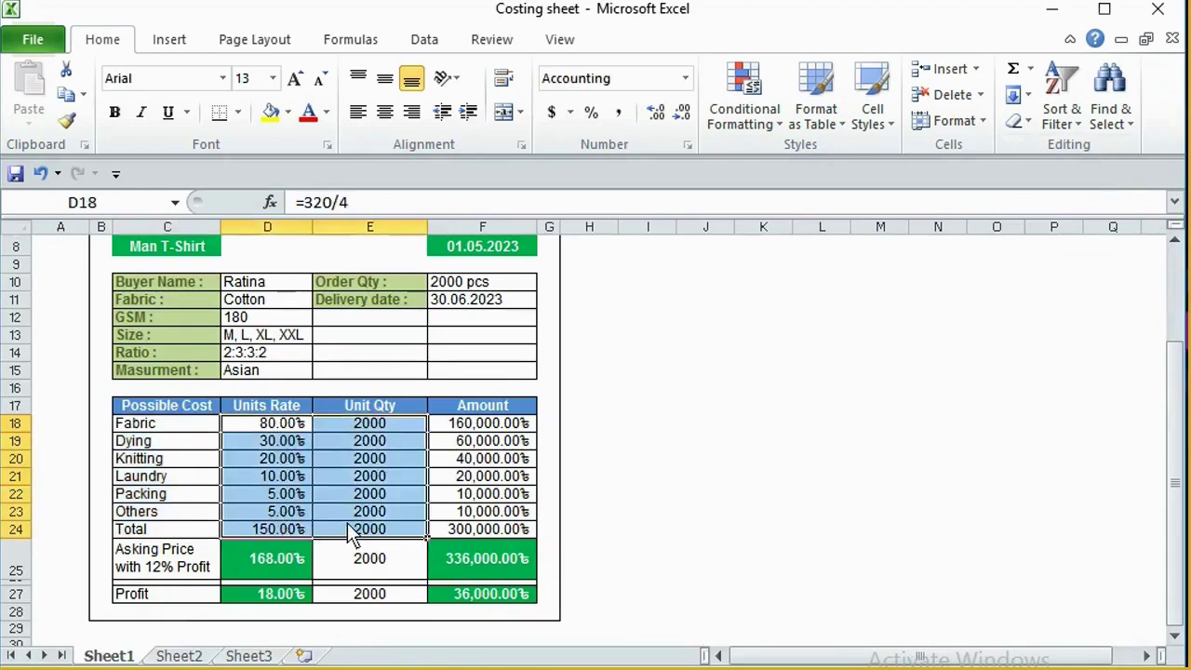
pyautogui.hotkey('ctrl', 'c')
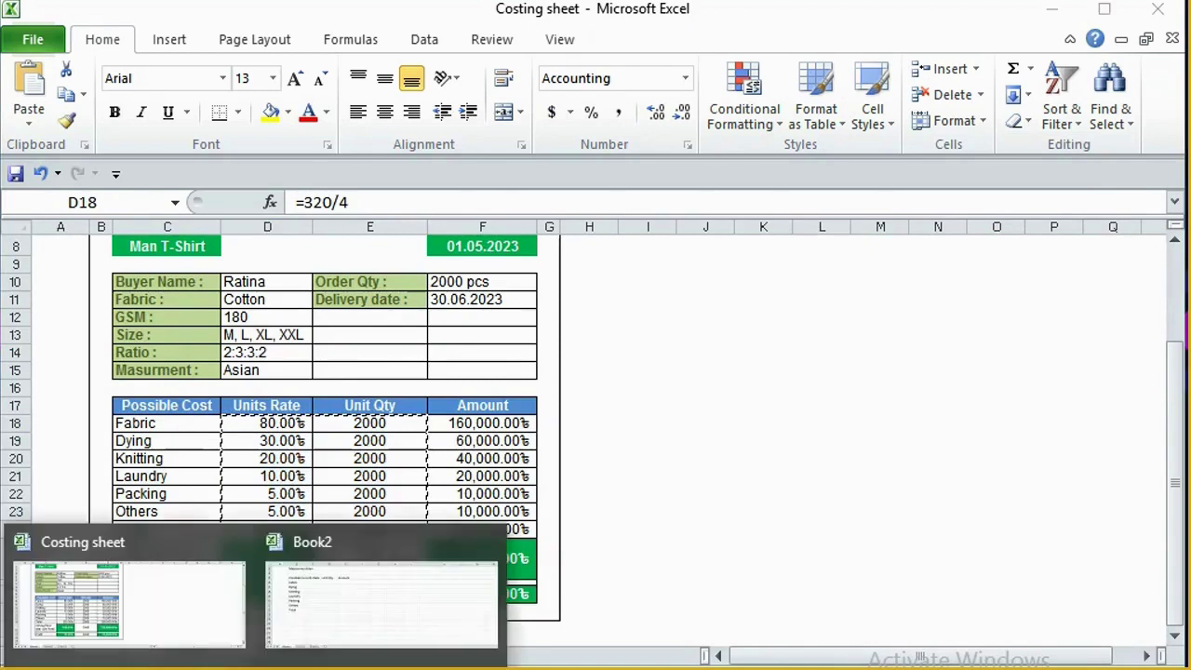
pyautogui.click(335, 633)
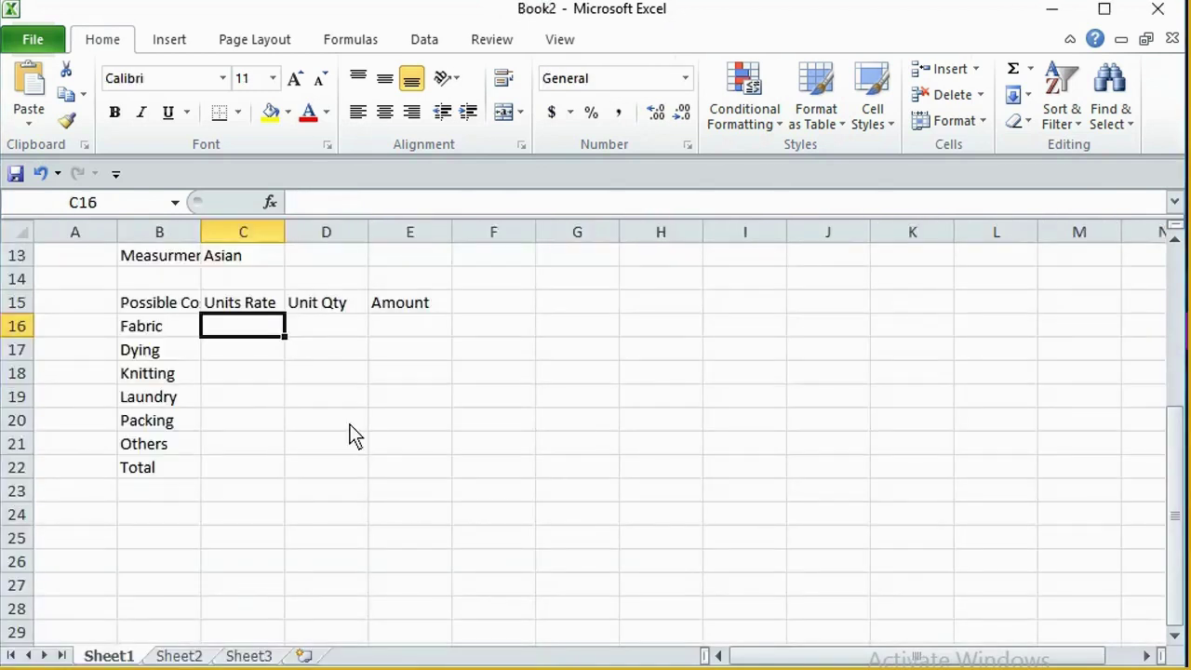
pyautogui.hotkey('ctrl', 'v')
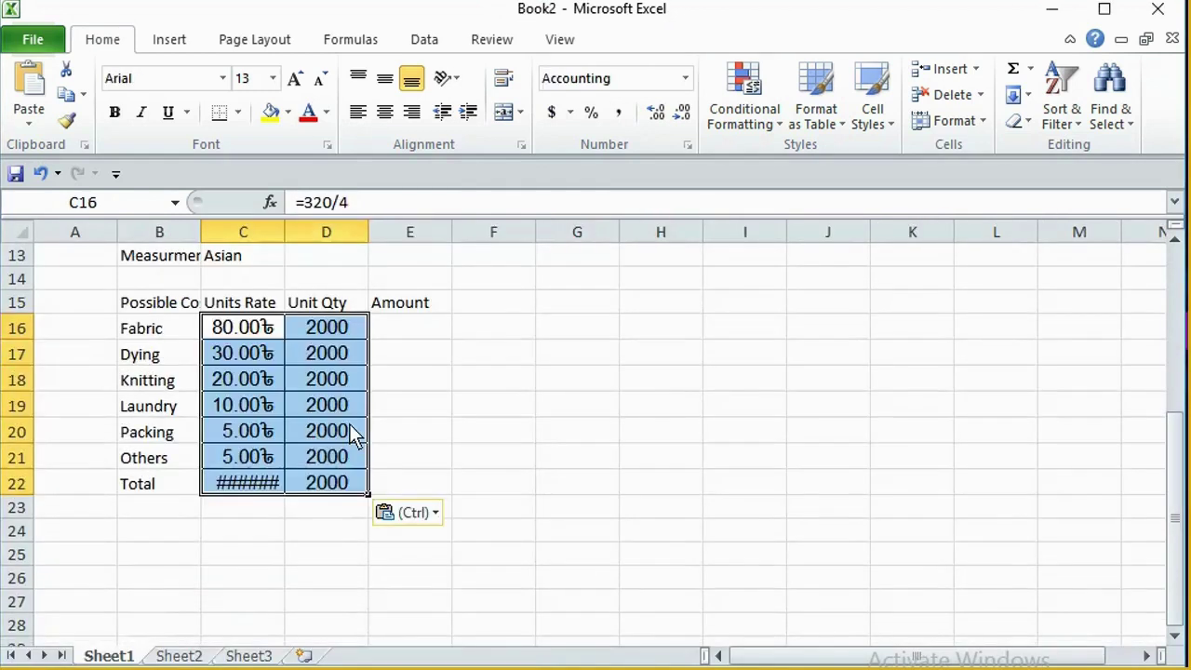
# Clear the formats of the pasted rates and quantities in cells C16:D22.
pyautogui.click(1016, 121)
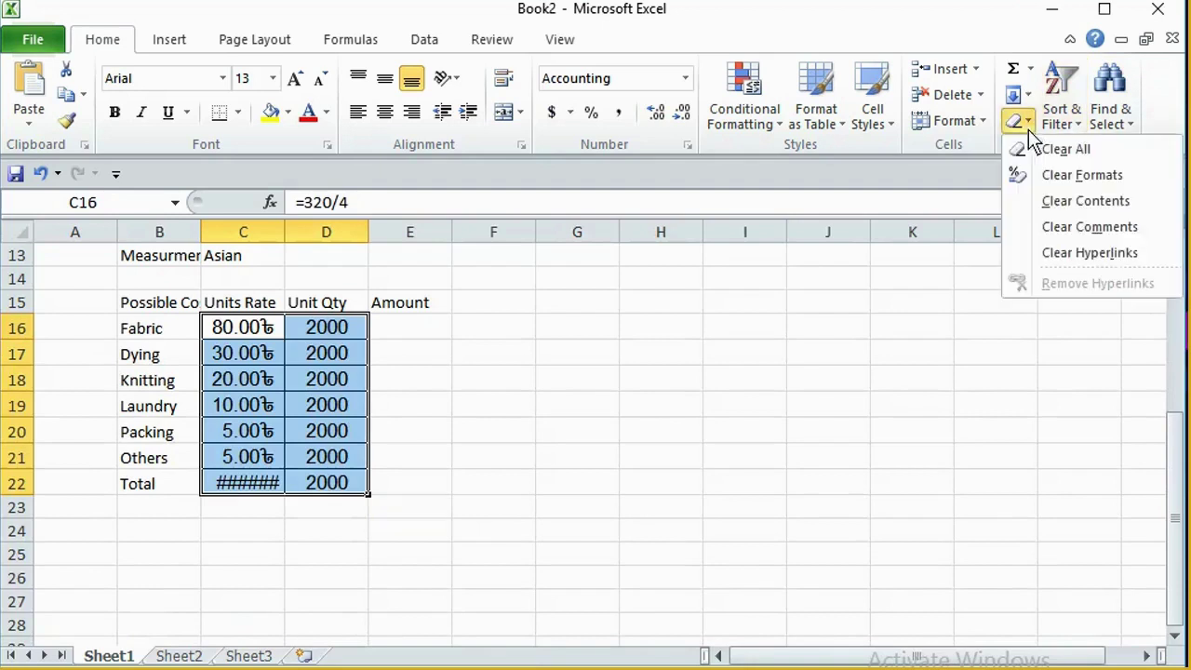
pyautogui.click(1056, 174)
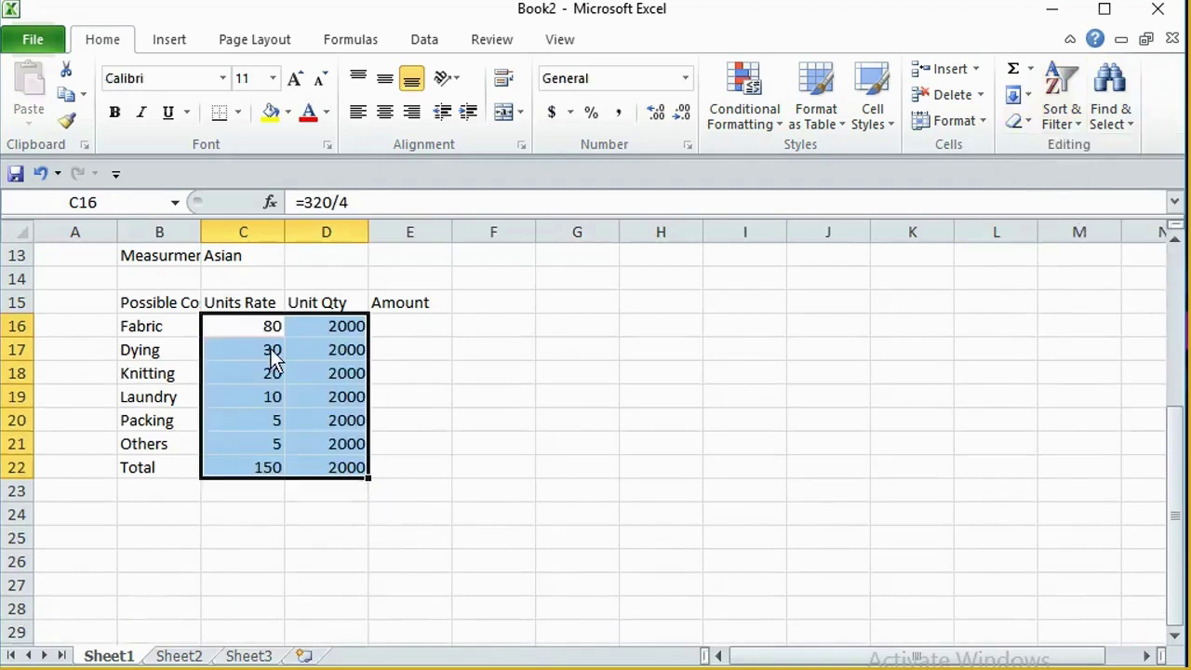
pyautogui.click(404, 328)
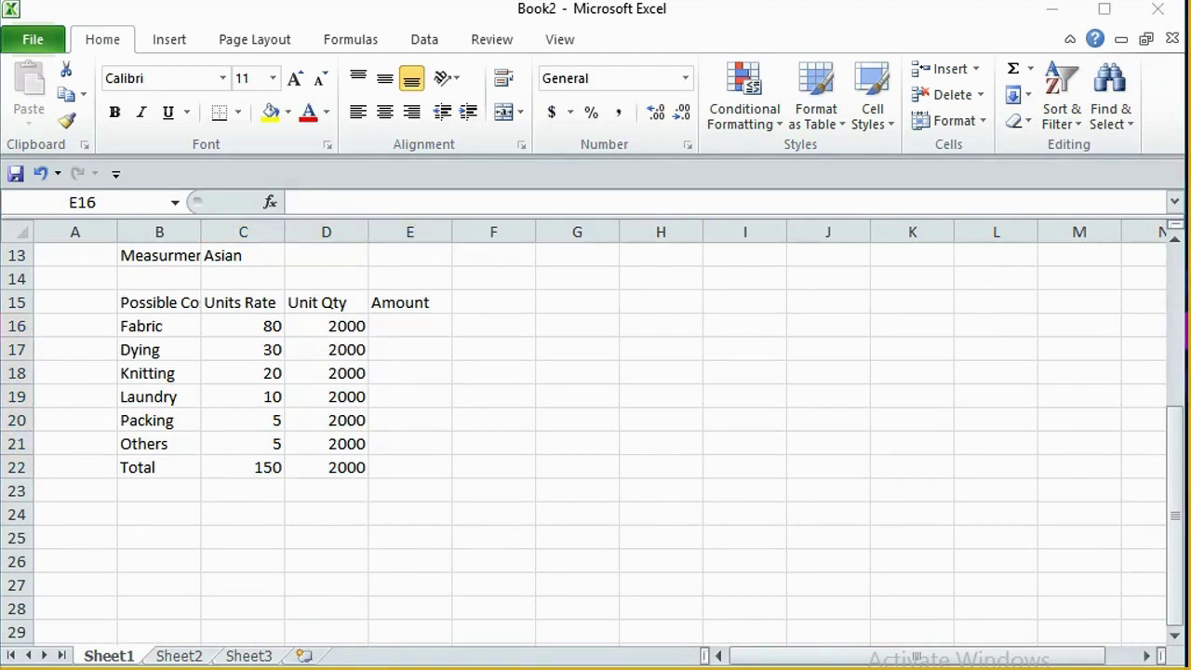
# Copy the label "Asking Price with 12% Profit" from the Costing sheet workbook into cell B23 of Book2.
pyautogui.click(186, 643)
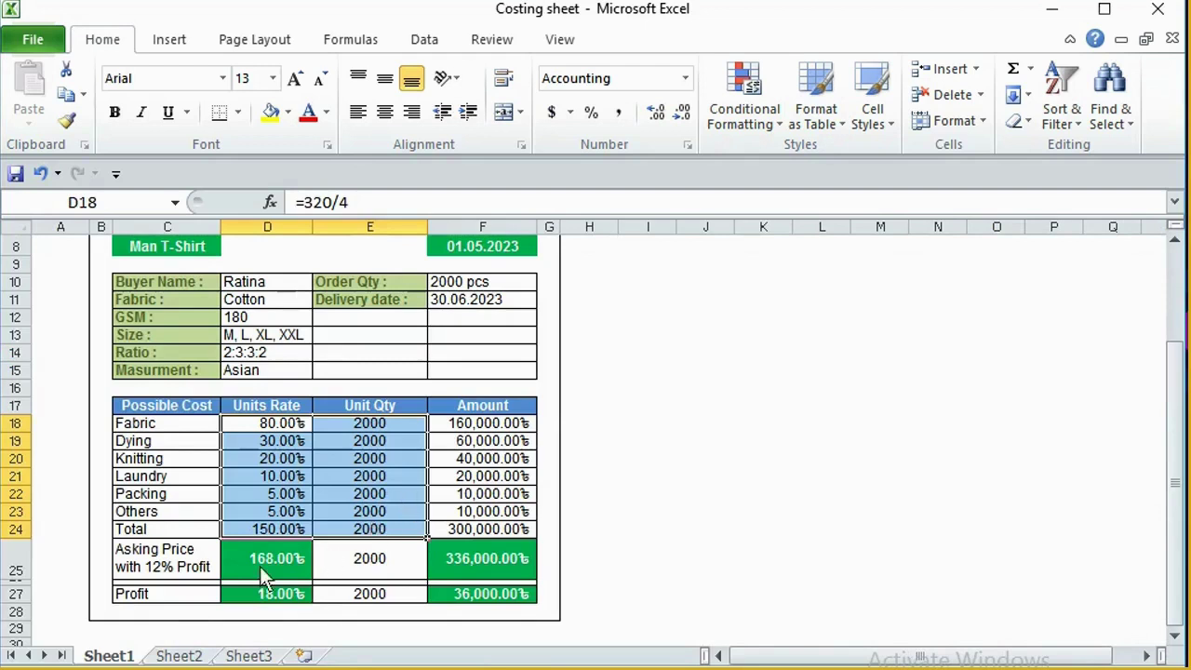
pyautogui.click(193, 569)
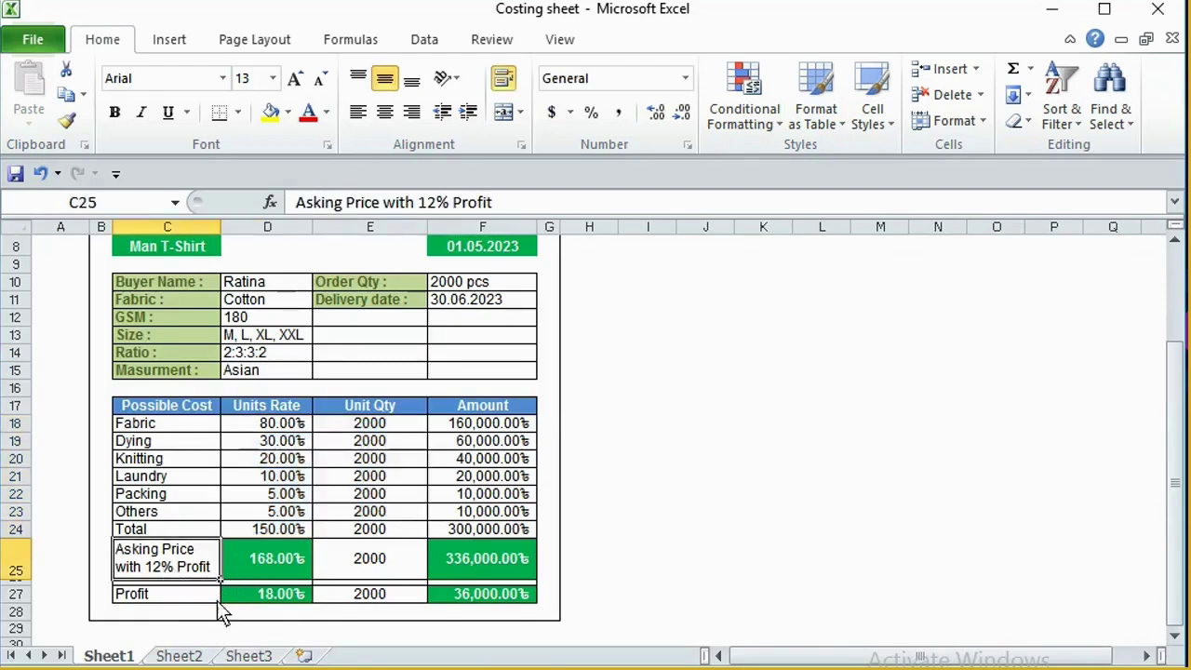
pyautogui.hotkey('ctrl', 'c')
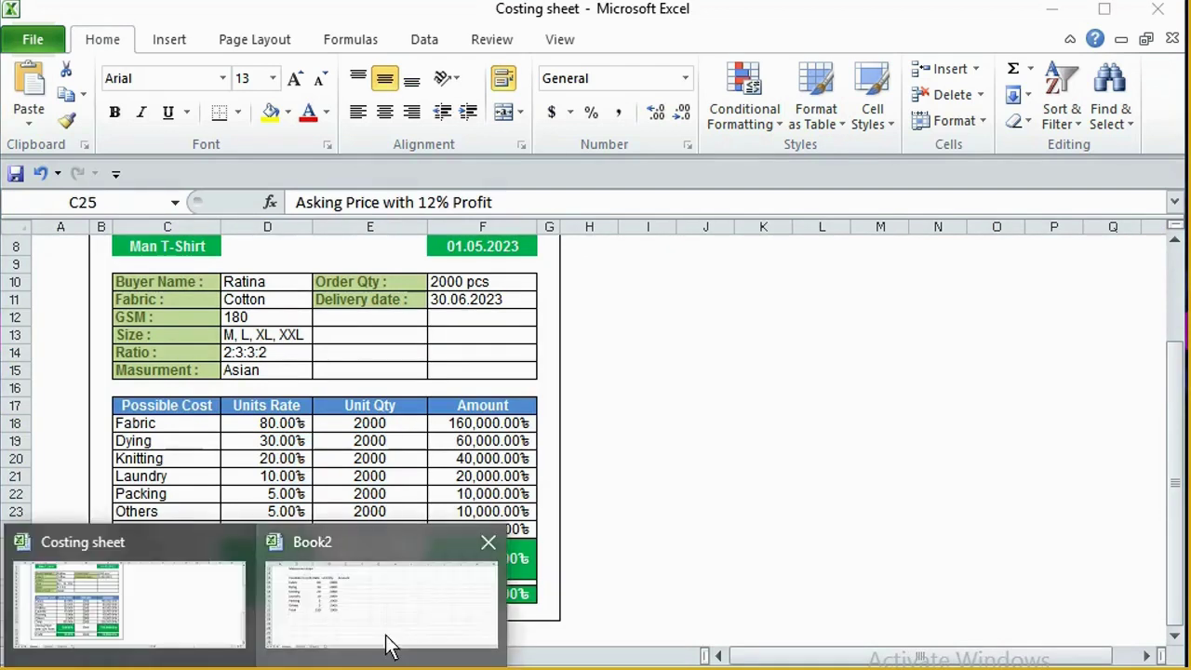
pyautogui.click(385, 639)
pyautogui.click(159, 496)
pyautogui.hotkey('ctrl', 'v')
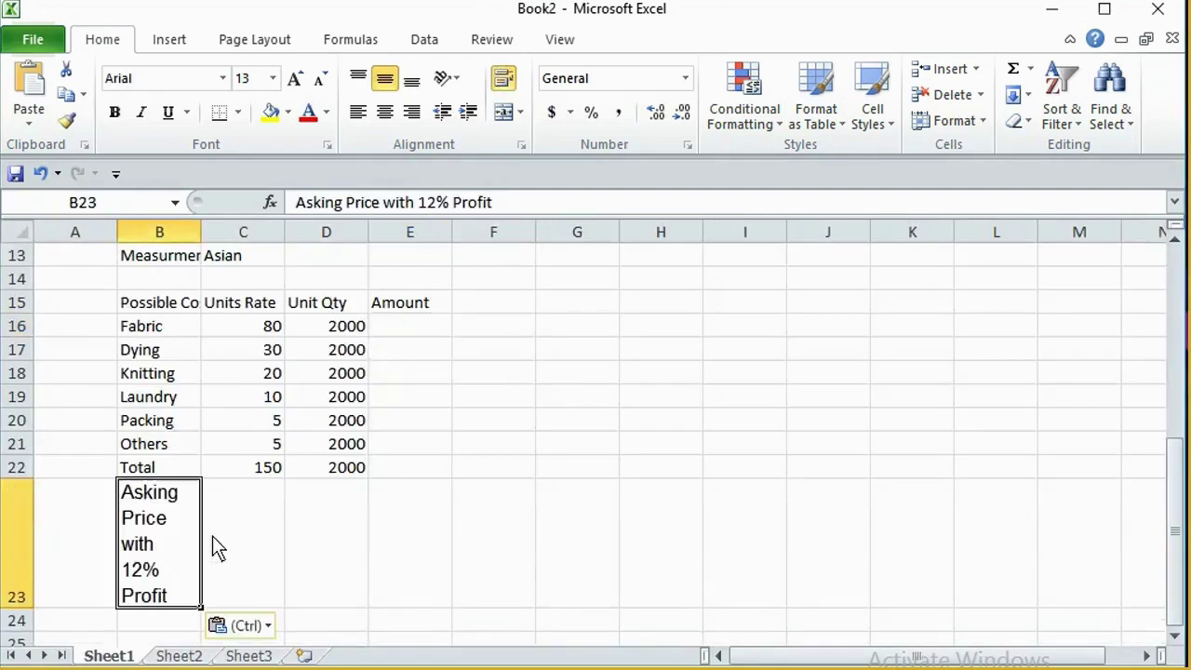
# Enter the label "Profit" in cell B24, below the asking price label.
pyautogui.click(163, 625)
pyautogui.scroll(-3, 684, 407)
pyautogui.write('Profit')
pyautogui.press('Tab')
# Clear the formats of the asking price label in cell B23.
pyautogui.press('Up')
pyautogui.press('Left')
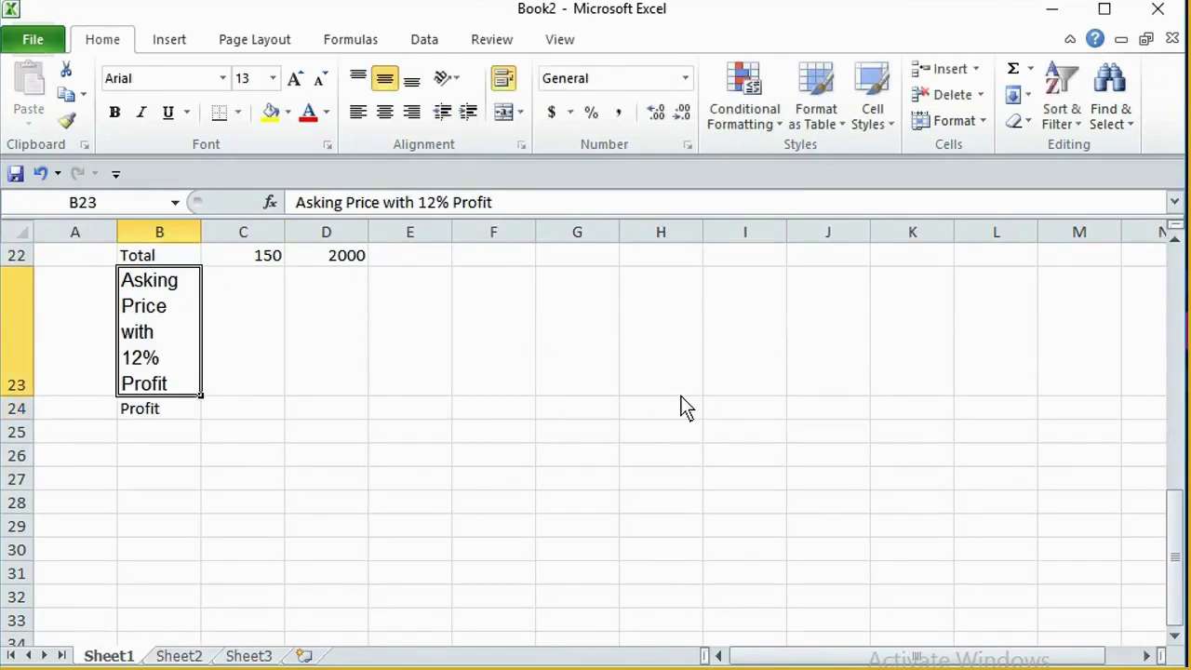
pyautogui.click(1019, 121)
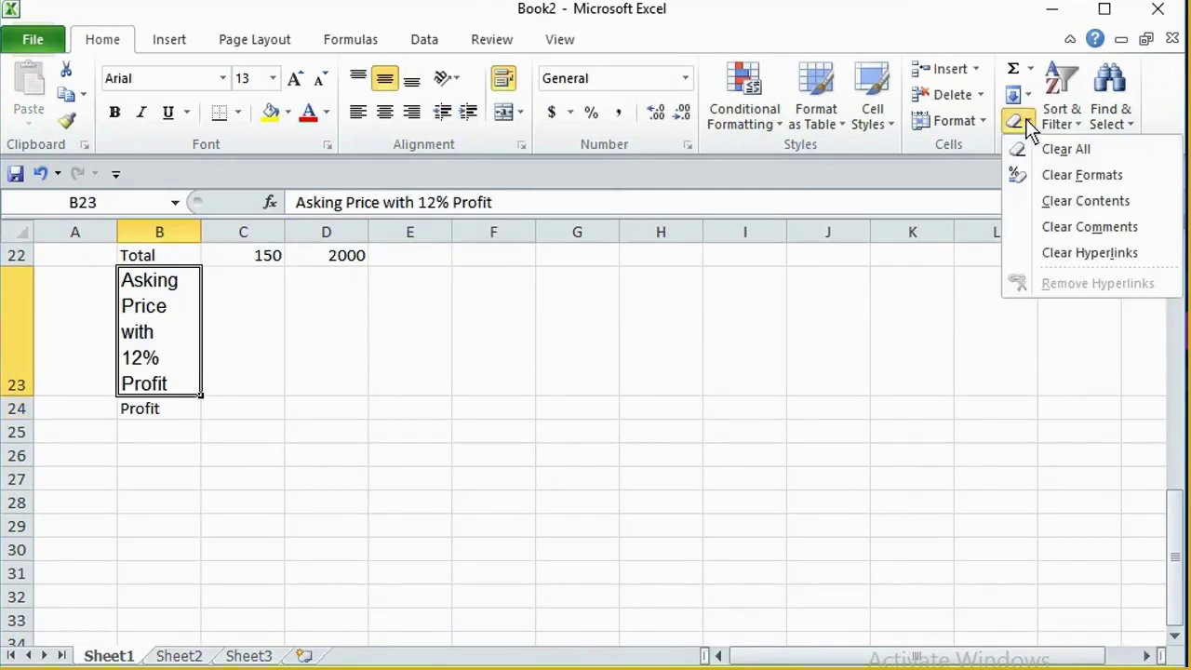
pyautogui.click(1087, 184)
pyautogui.scroll(4, 345, 466)
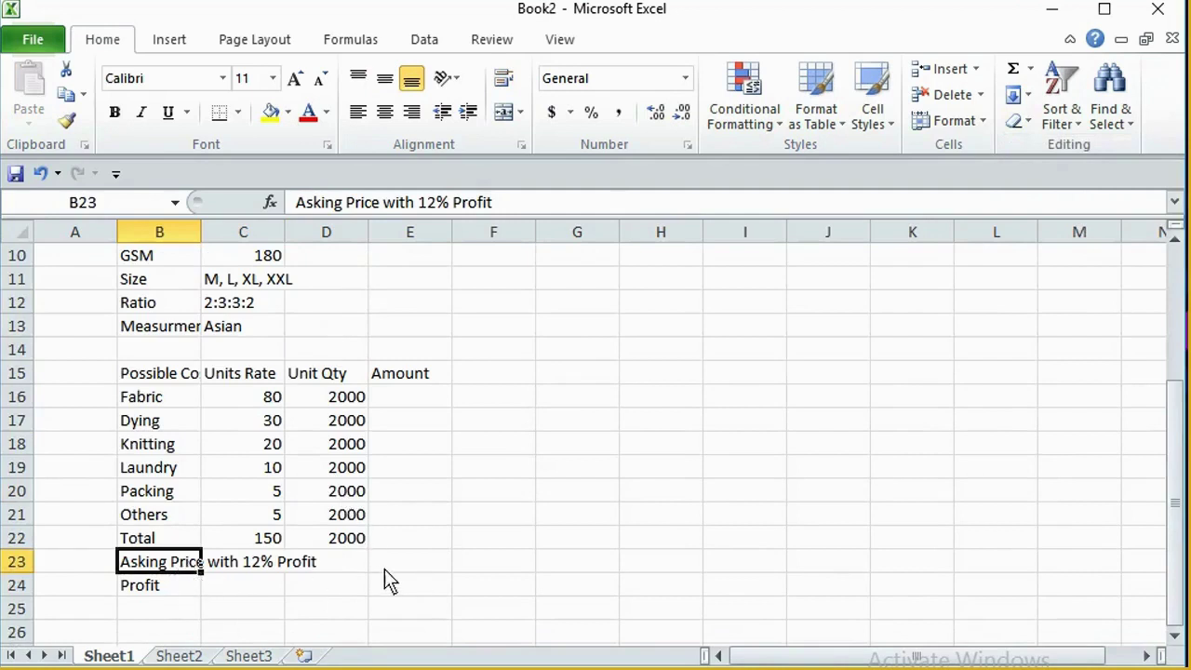
pyautogui.scroll(3, 219, 535)
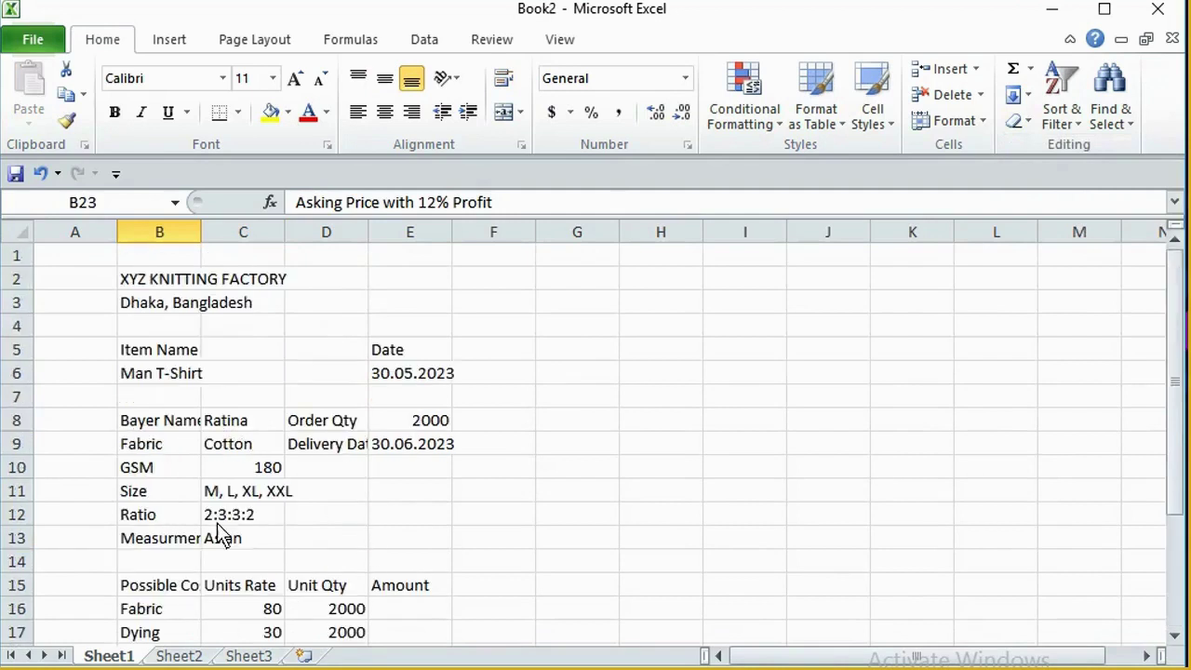
# Examine the layout and formatting of the finished Costing sheet workbook, and return to Book2.
pyautogui.scroll(-2, 266, 531)
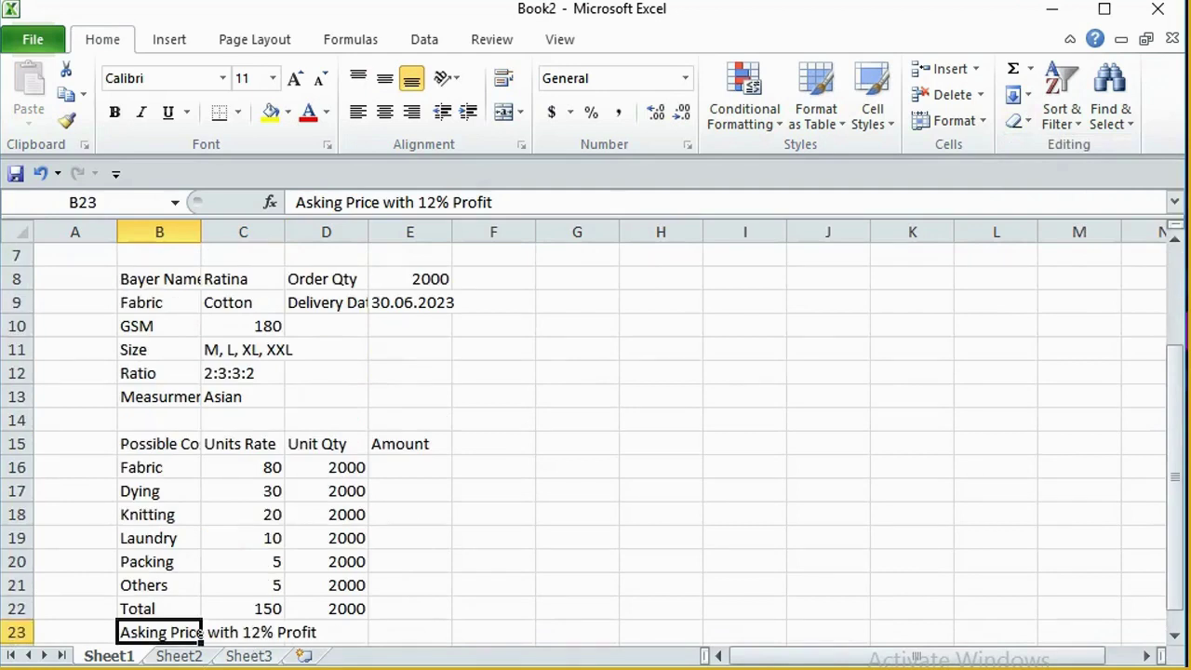
pyautogui.click(146, 630)
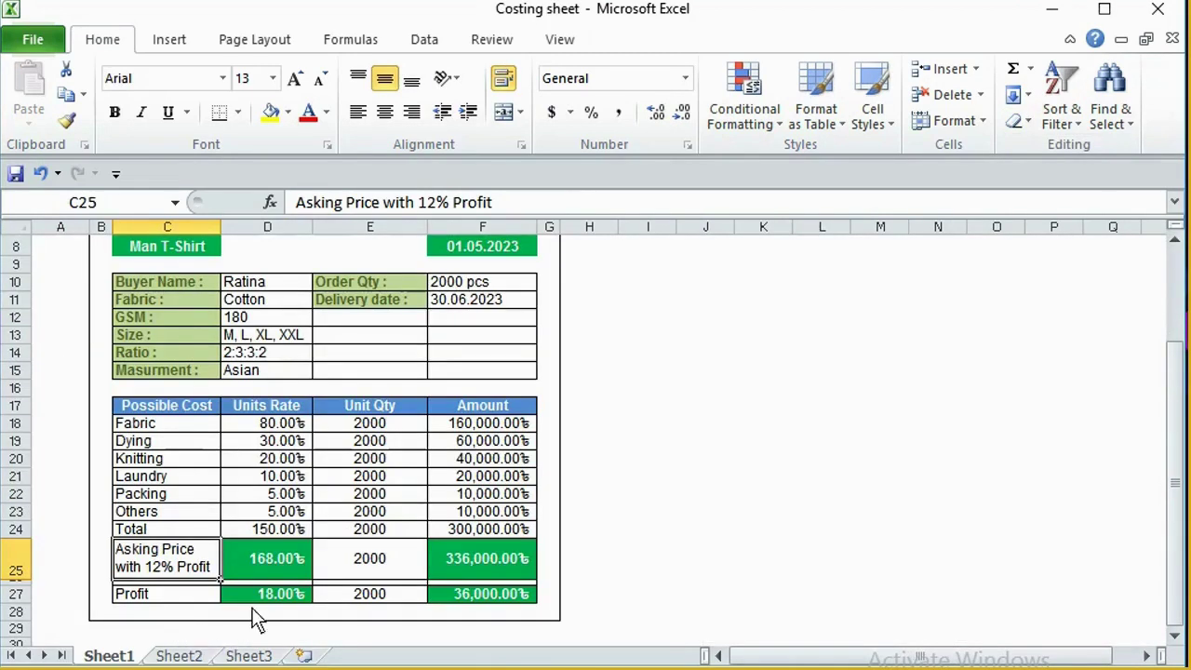
pyautogui.scroll(3, 360, 614)
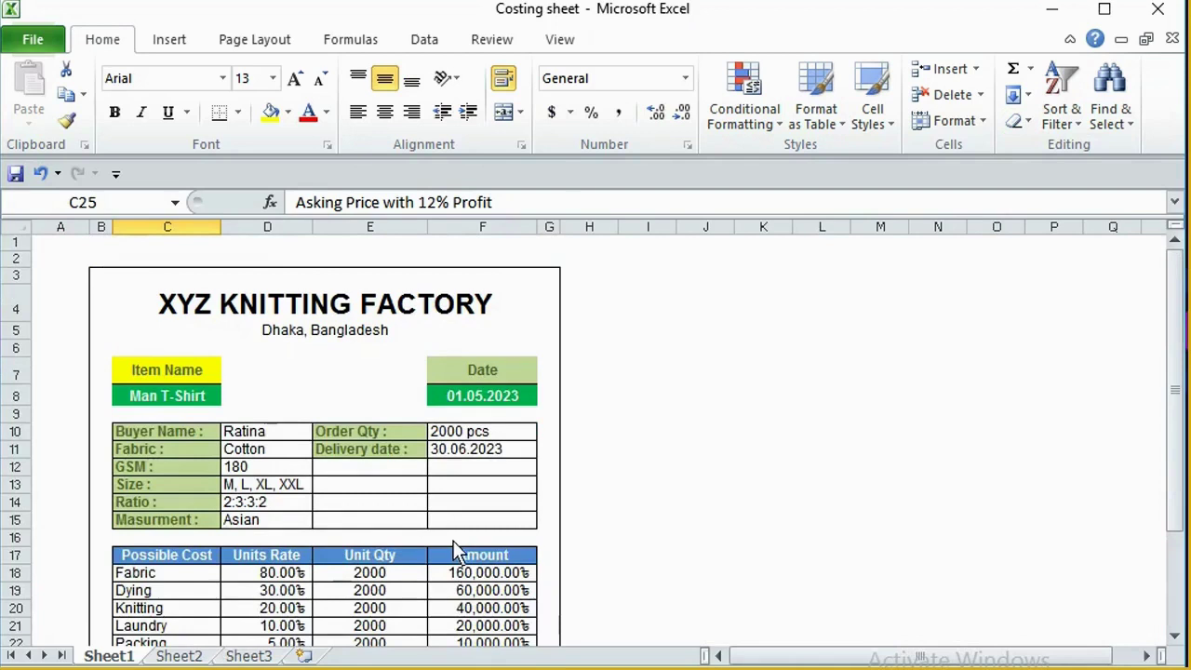
pyautogui.scroll(-4, 455, 549)
pyautogui.scroll(3, 462, 570)
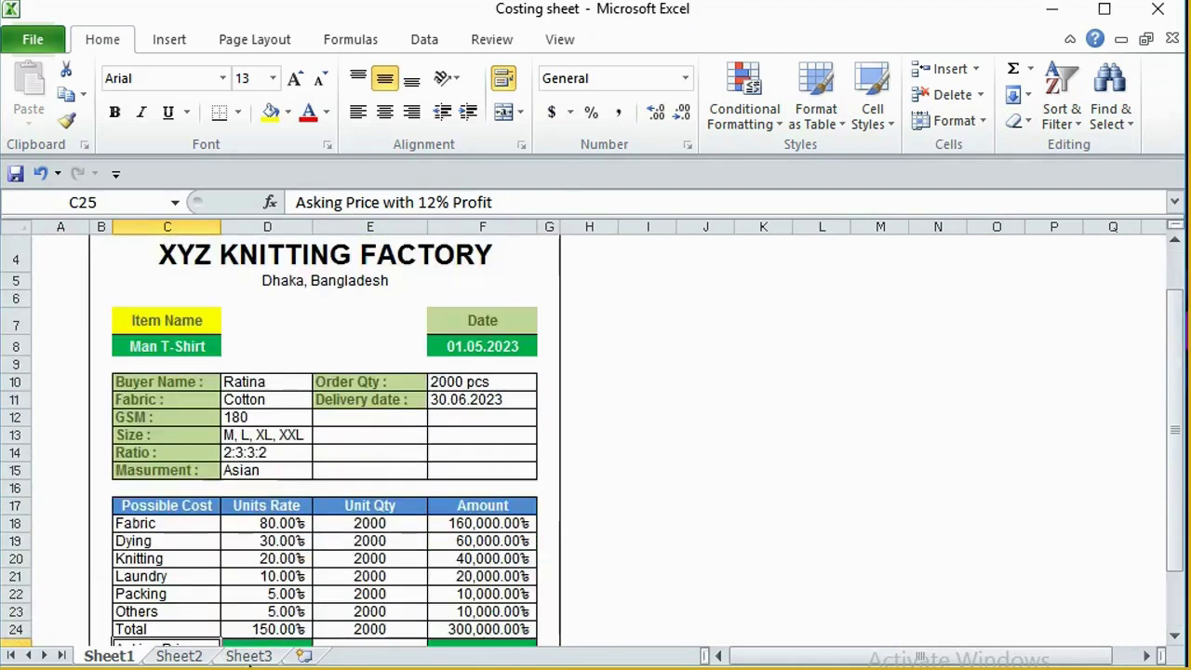
pyautogui.click(385, 632)
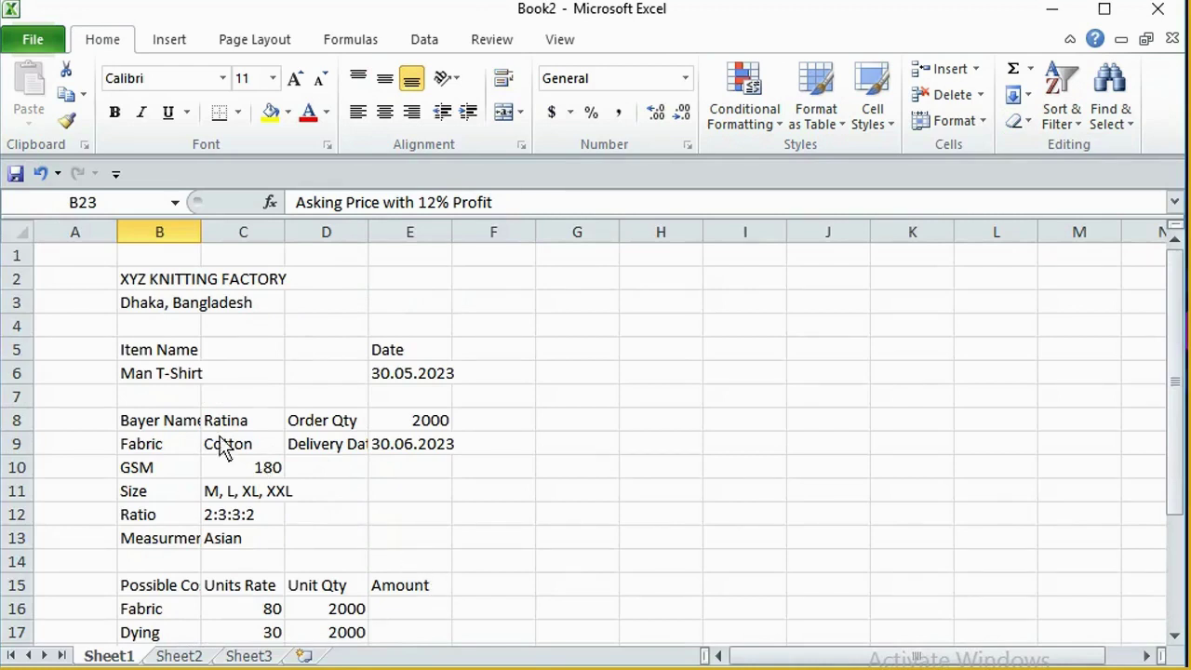
pyautogui.click(160, 285)
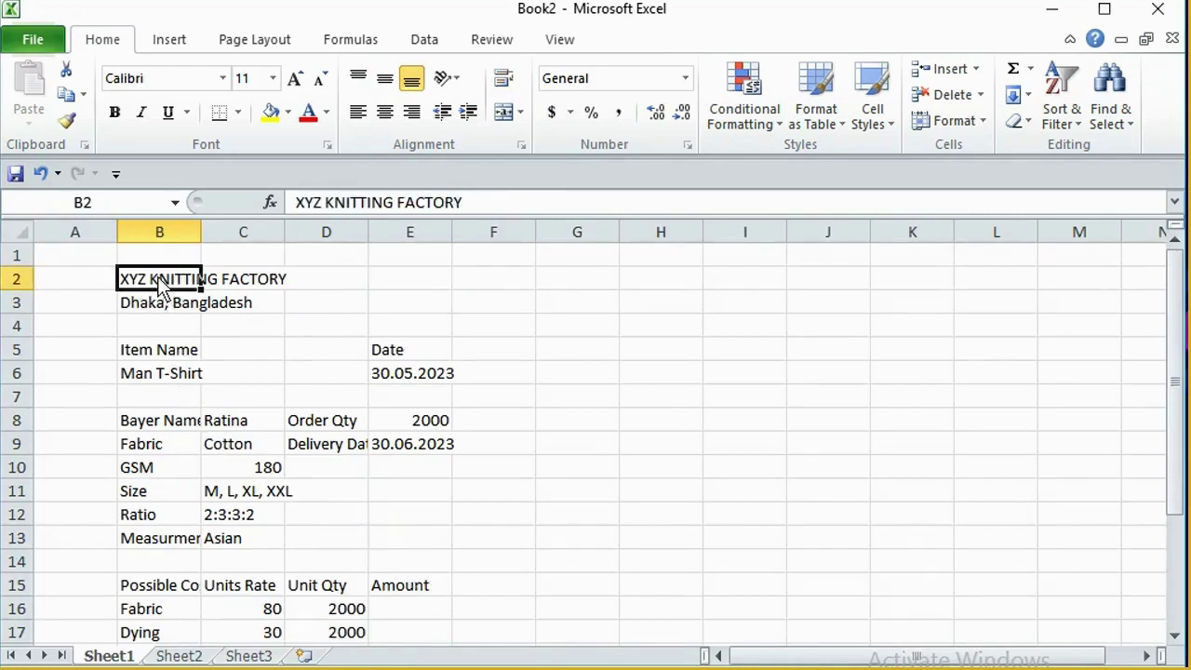
pyautogui.scroll(-4, 160, 285)
pyautogui.keyDown('shift'); pyautogui.click(419, 515); pyautogui.keyUp('shift')
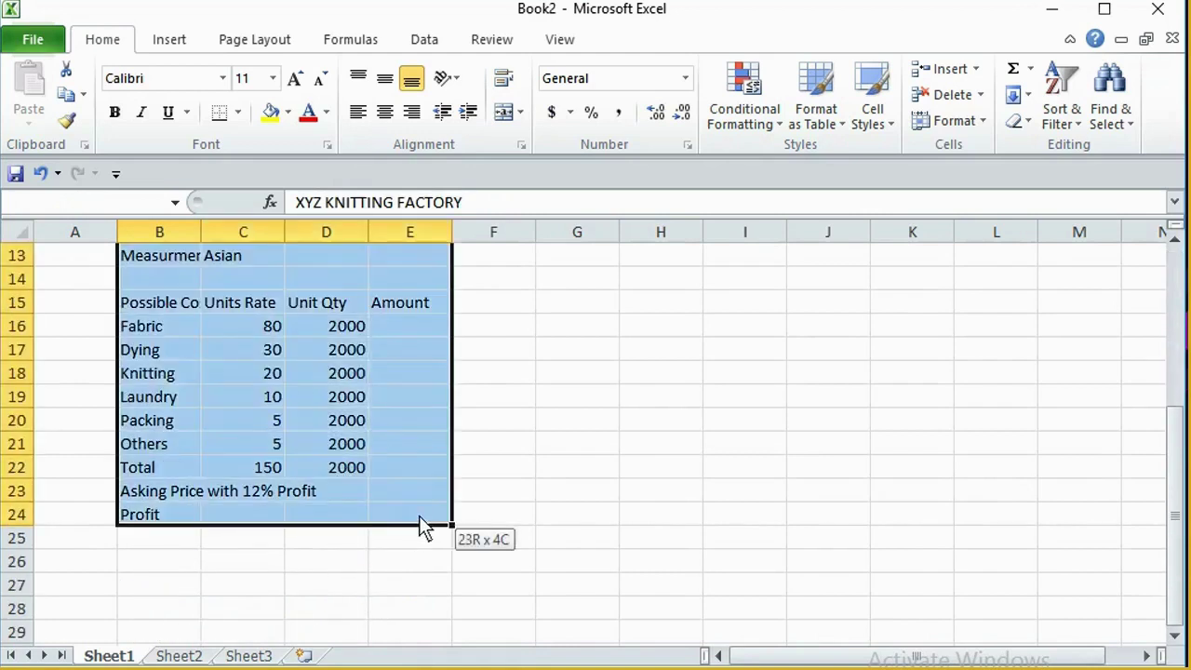
pyautogui.scroll(3, 367, 502)
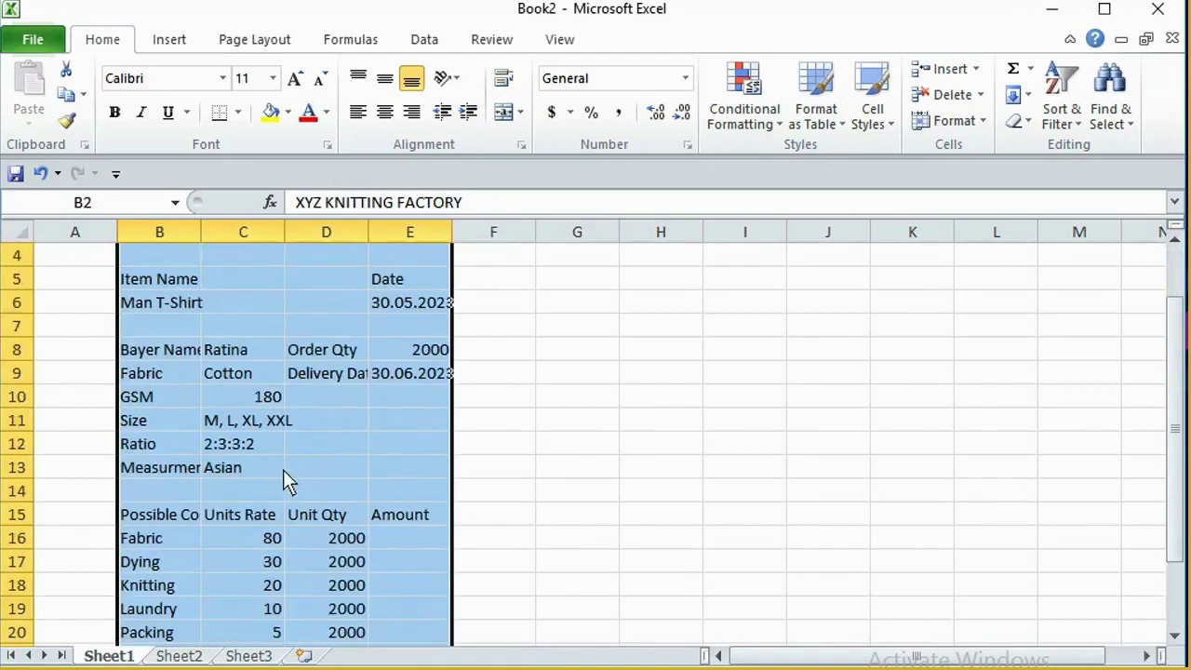
pyautogui.scroll(1, 285, 474)
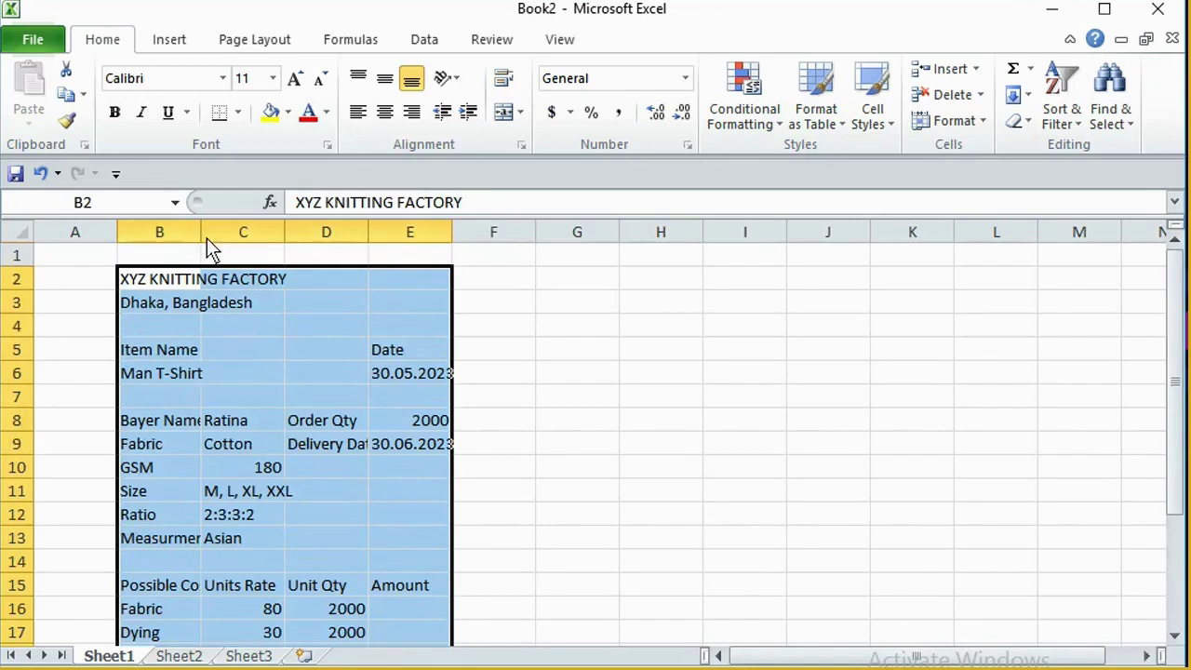
# Select the whole costing range B2:E24 and widen columns B to E so their labels and dates fit.
pyautogui.click(151, 286)
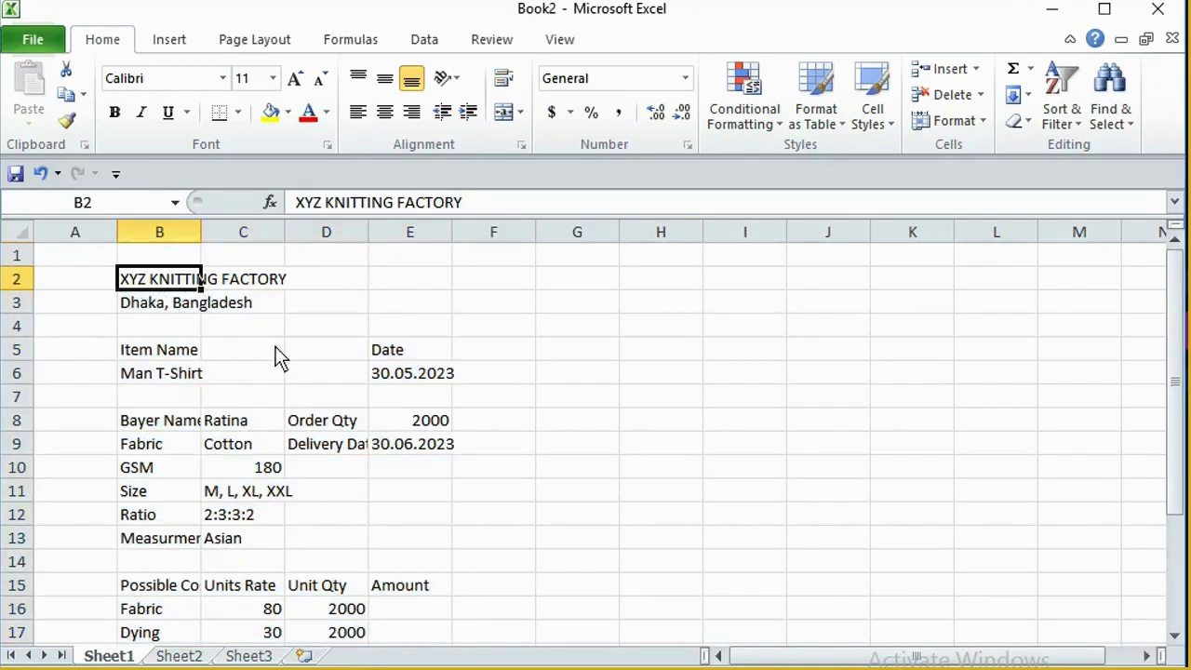
pyautogui.scroll(-4, 273, 356)
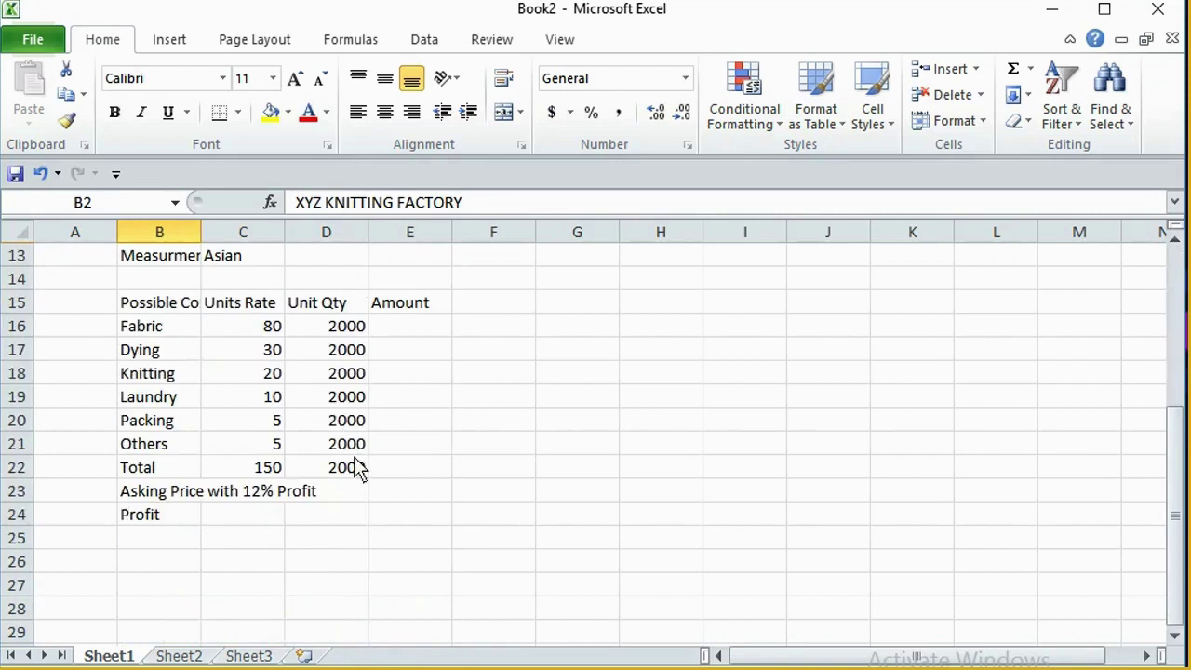
pyautogui.keyDown('shift'); pyautogui.click(427, 516); pyautogui.keyUp('shift')
pyautogui.scroll(1, 331, 523)
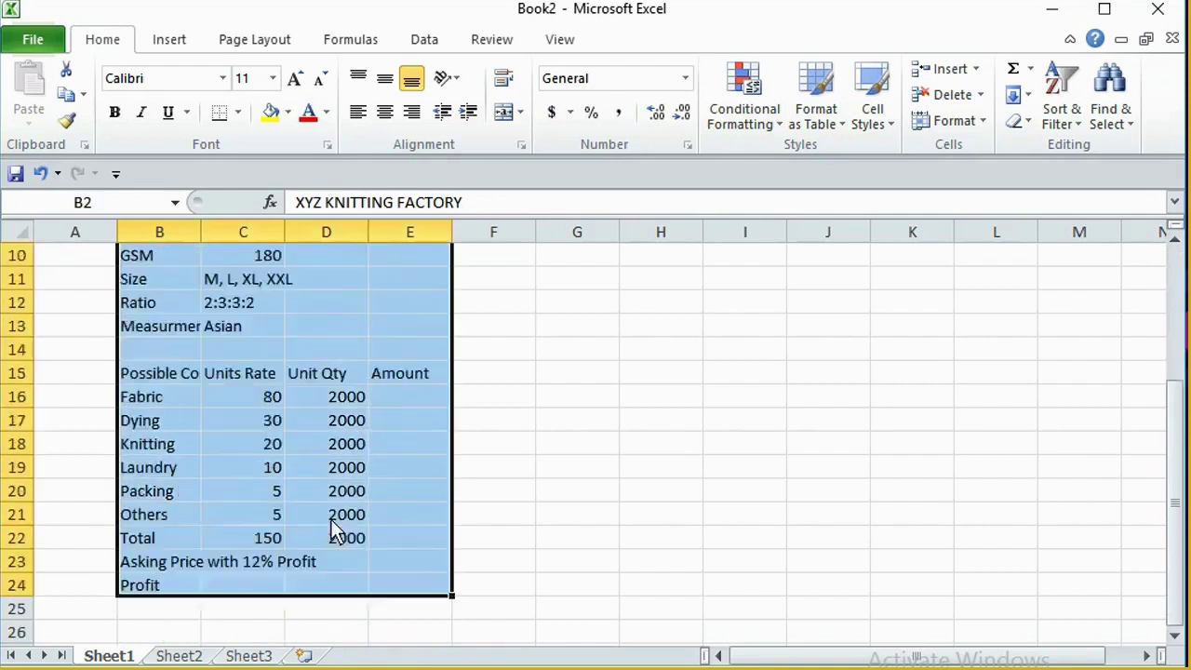
pyautogui.scroll(3, 331, 523)
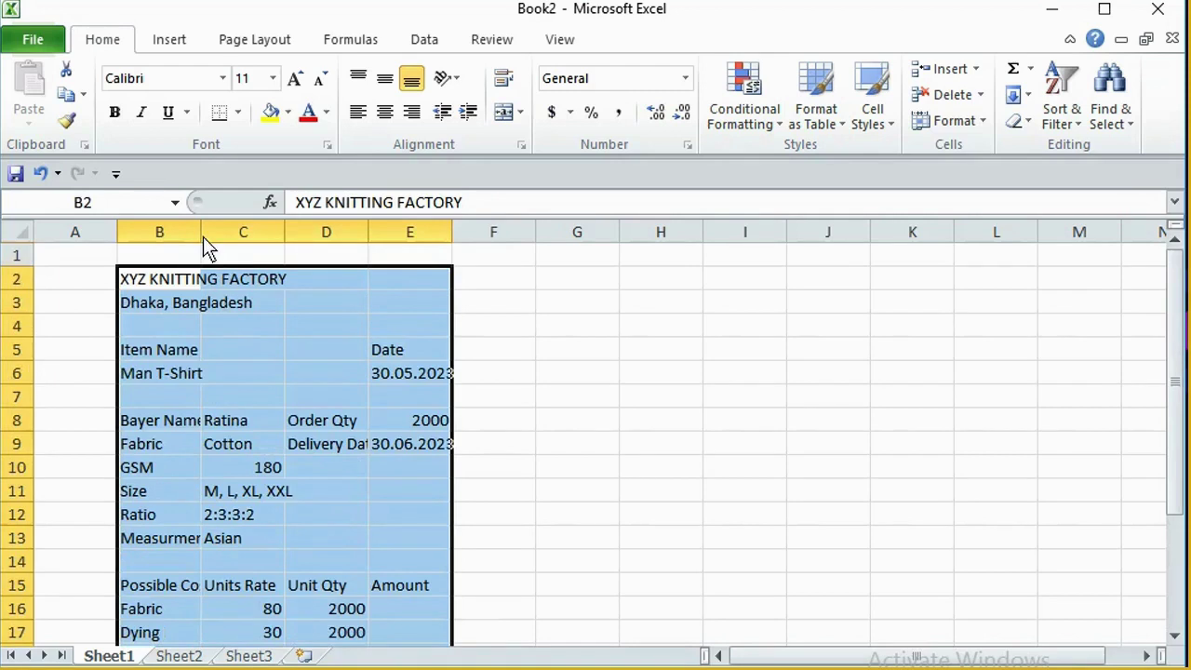
pyautogui.scroll(-1, 207, 232)
pyautogui.moveTo(206, 233); pyautogui.dragTo(227, 237)
pyautogui.moveTo(310, 233); pyautogui.dragTo(329, 238)
pyautogui.moveTo(410, 236); pyautogui.dragTo(443, 240)
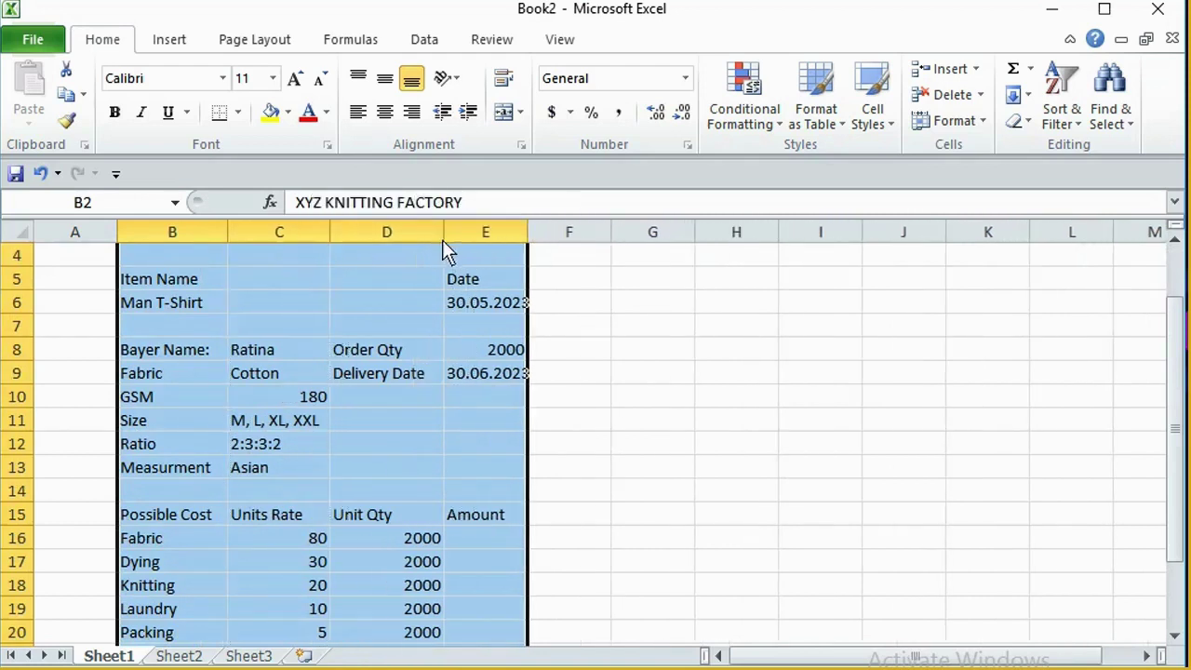
pyautogui.moveTo(527, 234); pyautogui.dragTo(563, 243)
pyautogui.scroll(1, 187, 422)
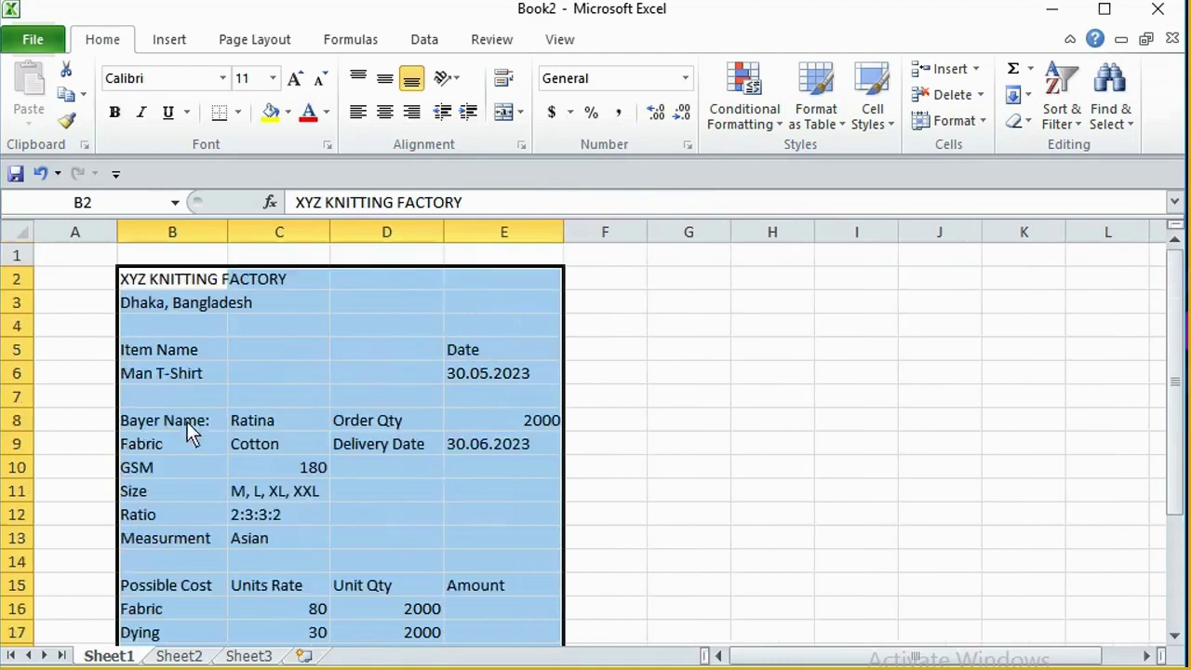
# Set the font of the selected costing range B2:E24 to Arial, size 13.
pyautogui.scroll(-4, 400, 465)
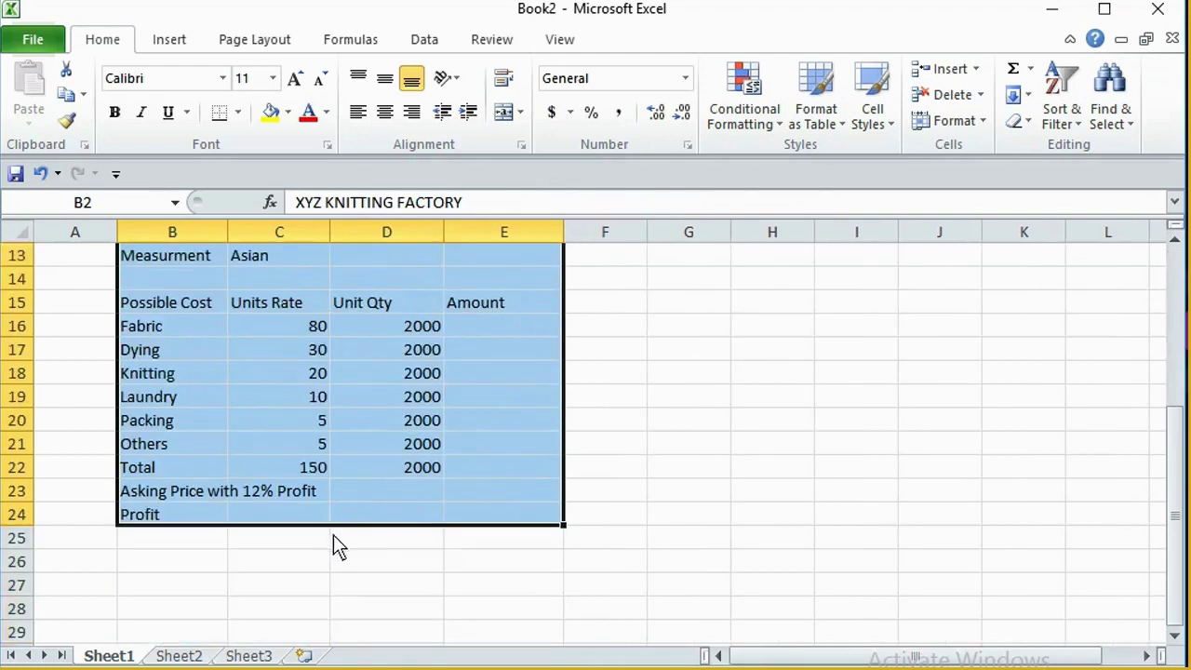
pyautogui.scroll(2, 338, 548)
pyautogui.click(182, 83)
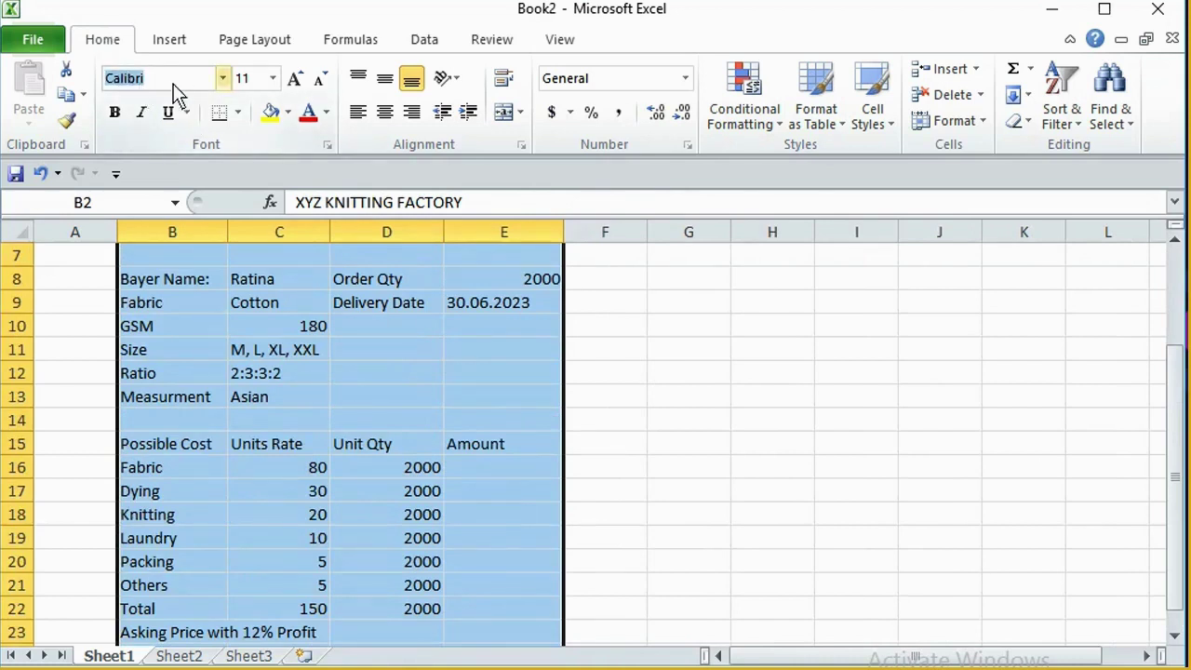
pyautogui.write('A')
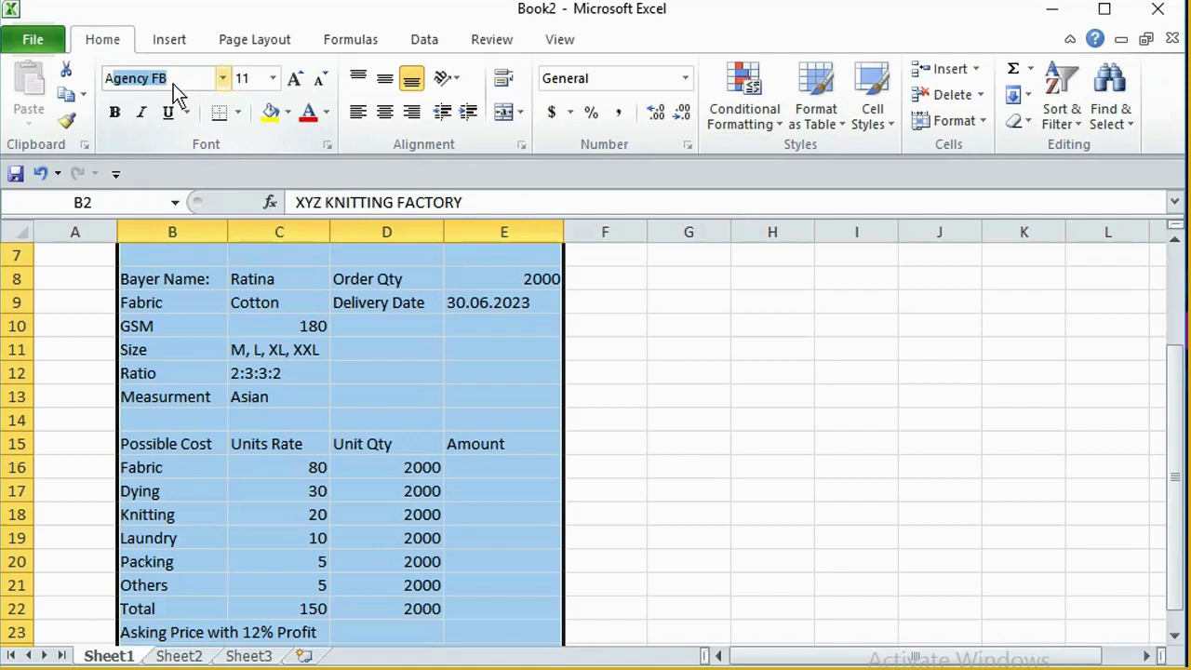
pyautogui.write('rial')
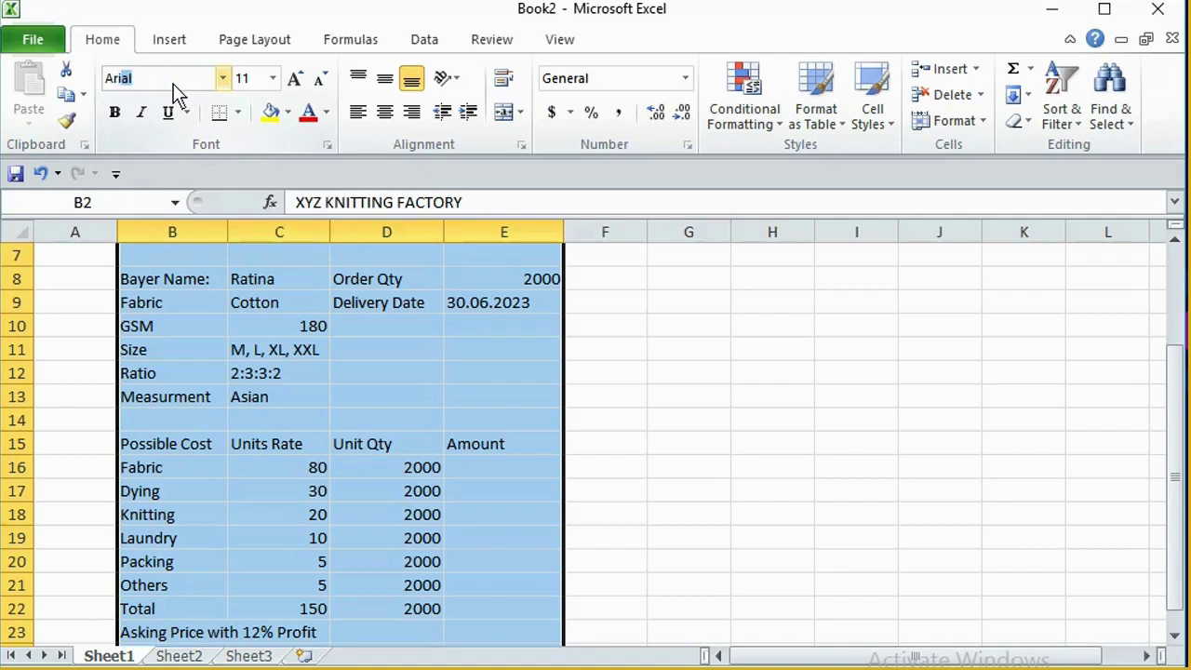
pyautogui.press('Tab')
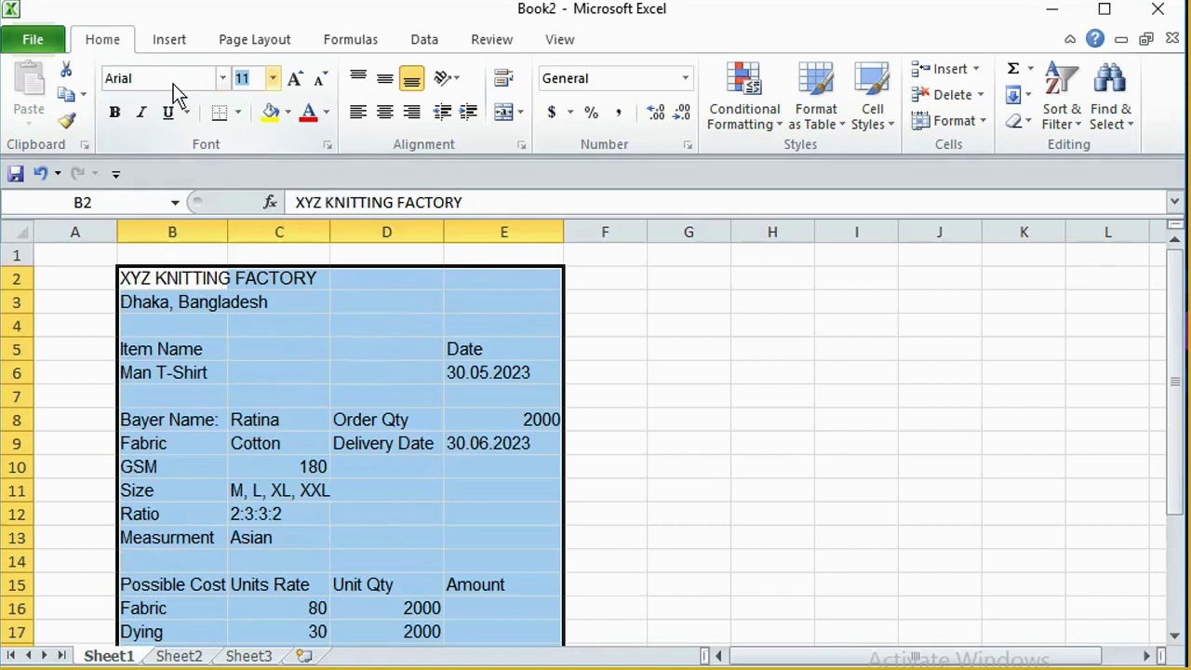
pyautogui.write('13')
pyautogui.press('Return')
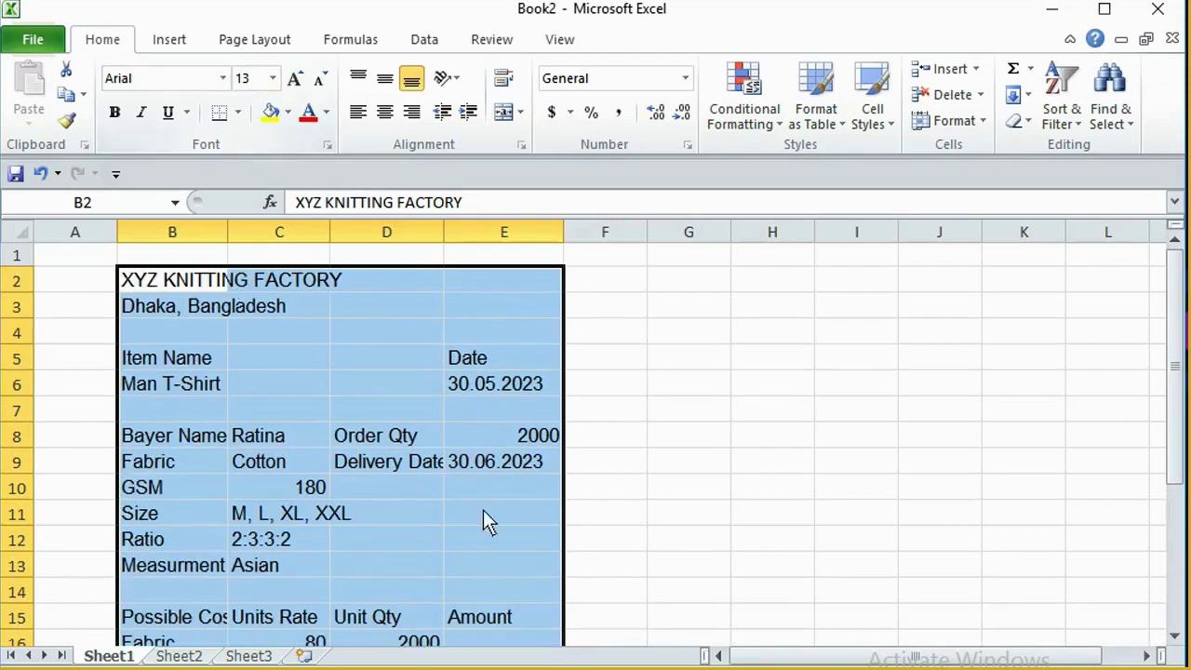
# Widen columns D, C and B further to fit the enlarged text.
pyautogui.moveTo(442, 239); pyautogui.dragTo(470, 241)
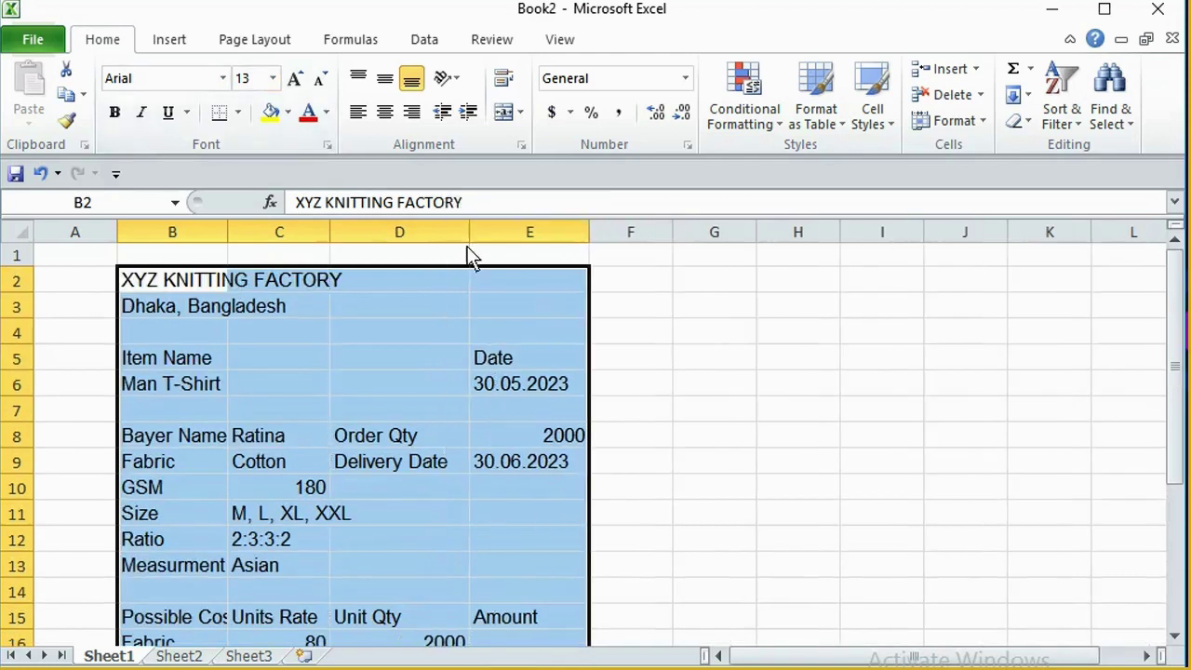
pyautogui.moveTo(329, 239); pyautogui.dragTo(361, 239)
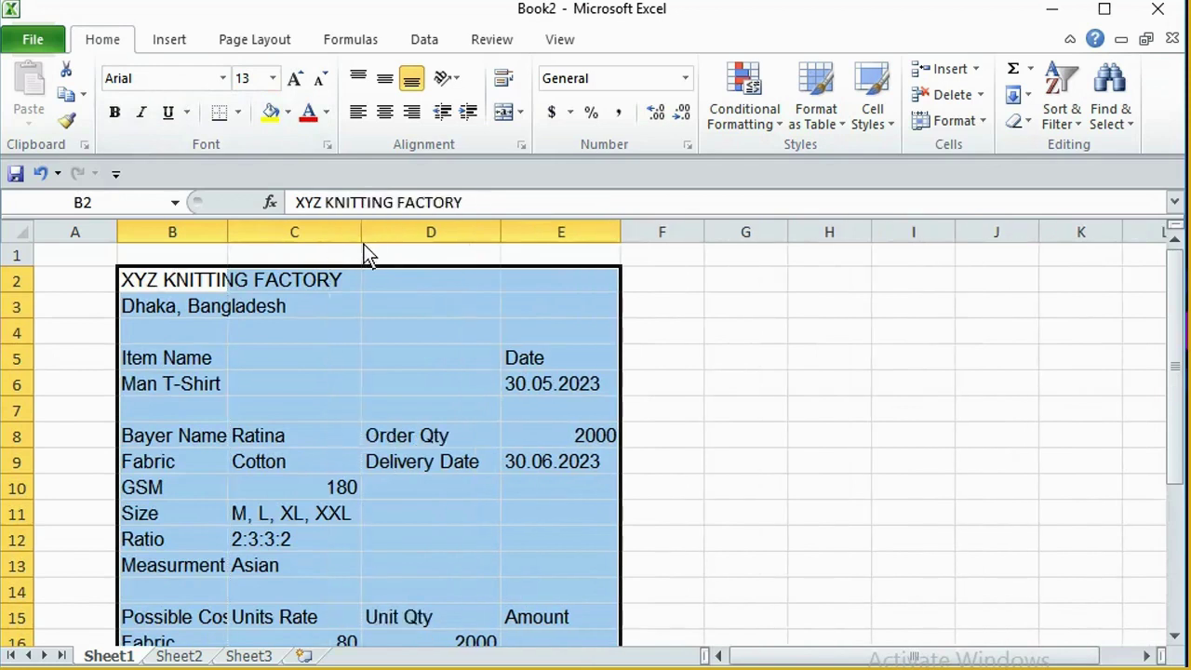
pyautogui.scroll(-2, 347, 464)
pyautogui.moveTo(229, 241); pyautogui.dragTo(260, 241)
pyautogui.scroll(-2, 267, 418)
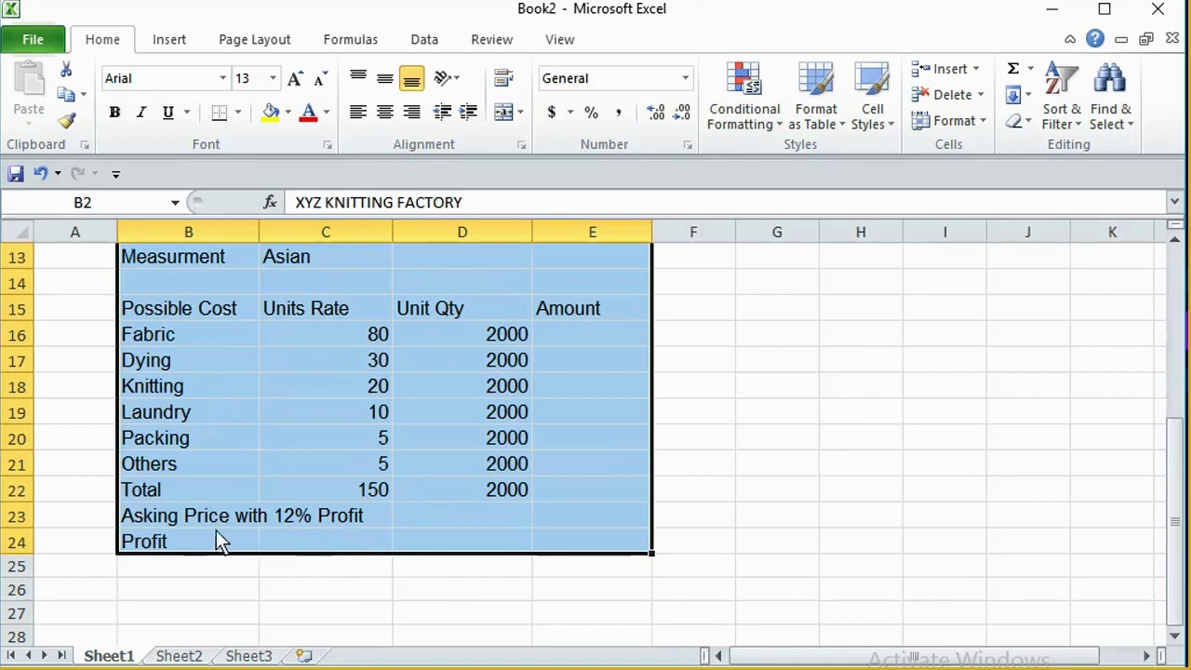
pyautogui.moveTo(258, 240); pyautogui.dragTo(280, 239)
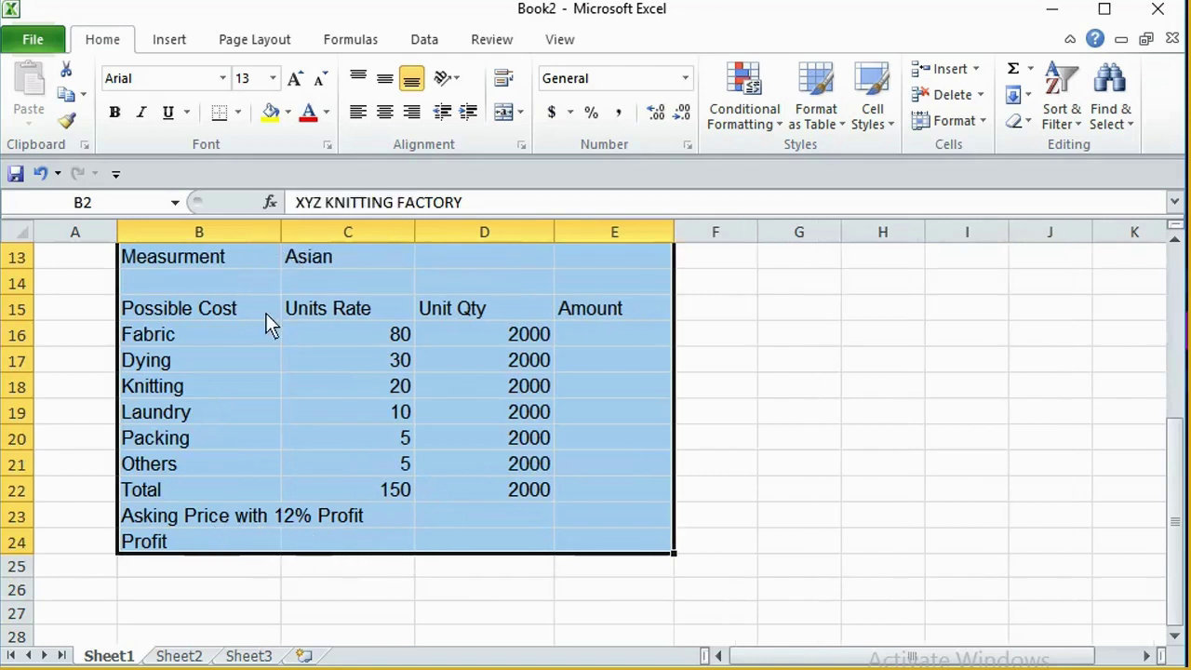
pyautogui.click(223, 525)
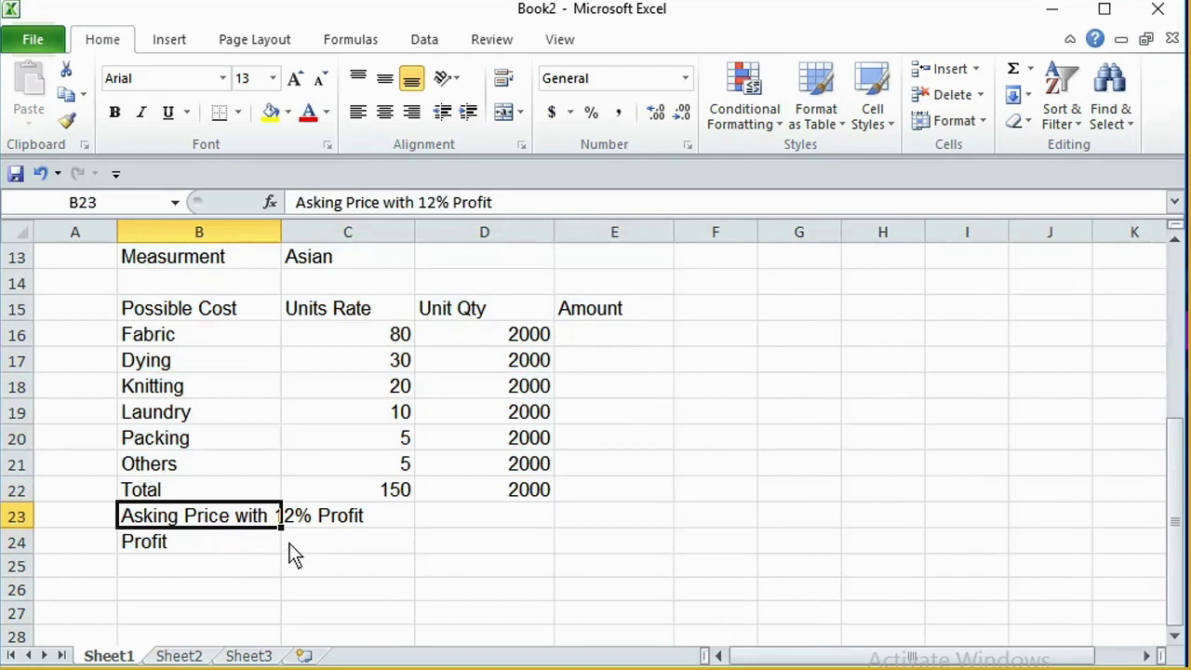
pyautogui.keyDown('shift'); pyautogui.click(353, 529); pyautogui.keyUp('shift')
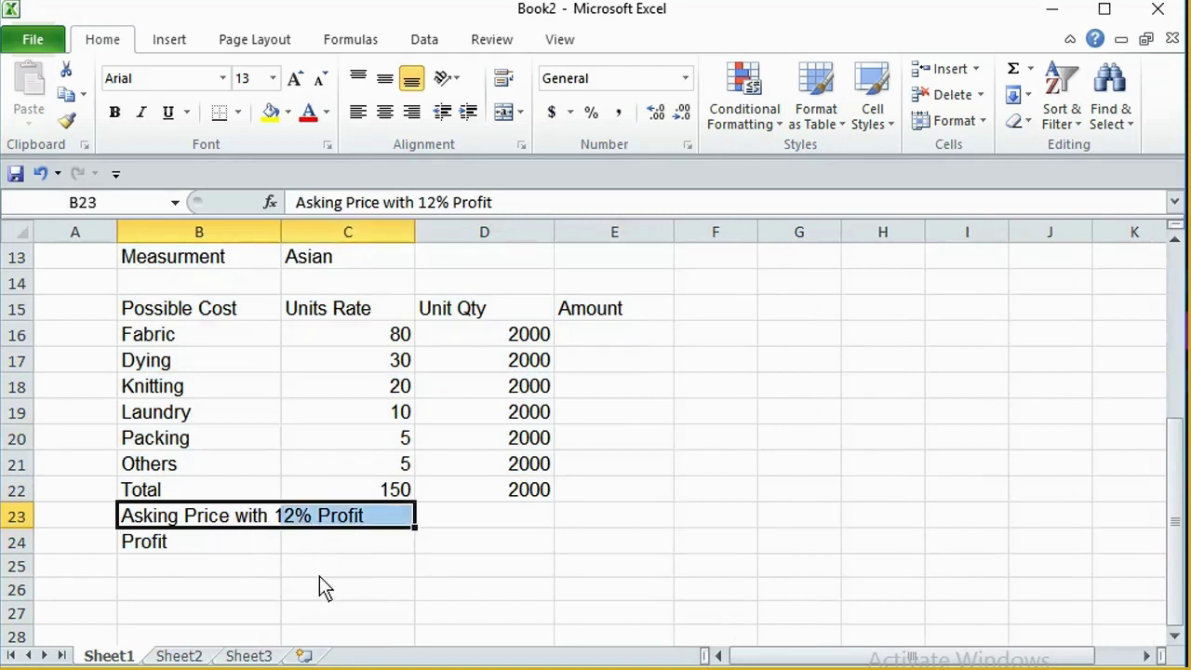
# Apply All Borders to the order details block B8:E13.
pyautogui.scroll(4, 326, 558)
pyautogui.scroll(-1, 343, 531)
pyautogui.moveTo(247, 367); pyautogui.dragTo(622, 491)
pyautogui.click(239, 113)
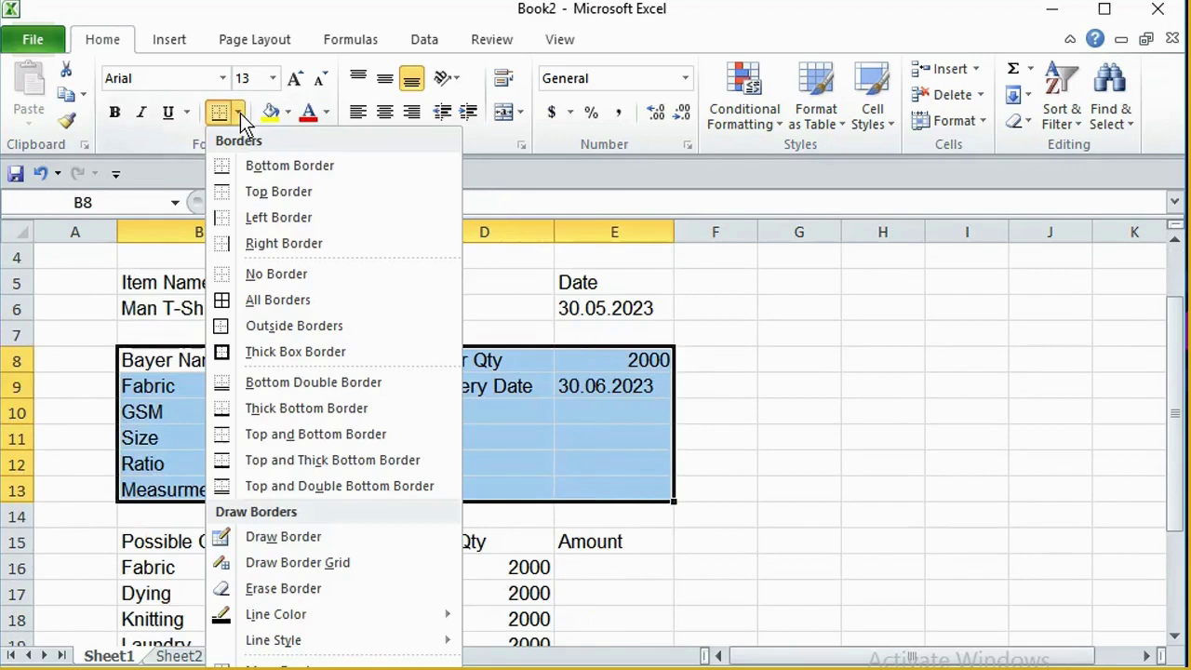
pyautogui.click(265, 300)
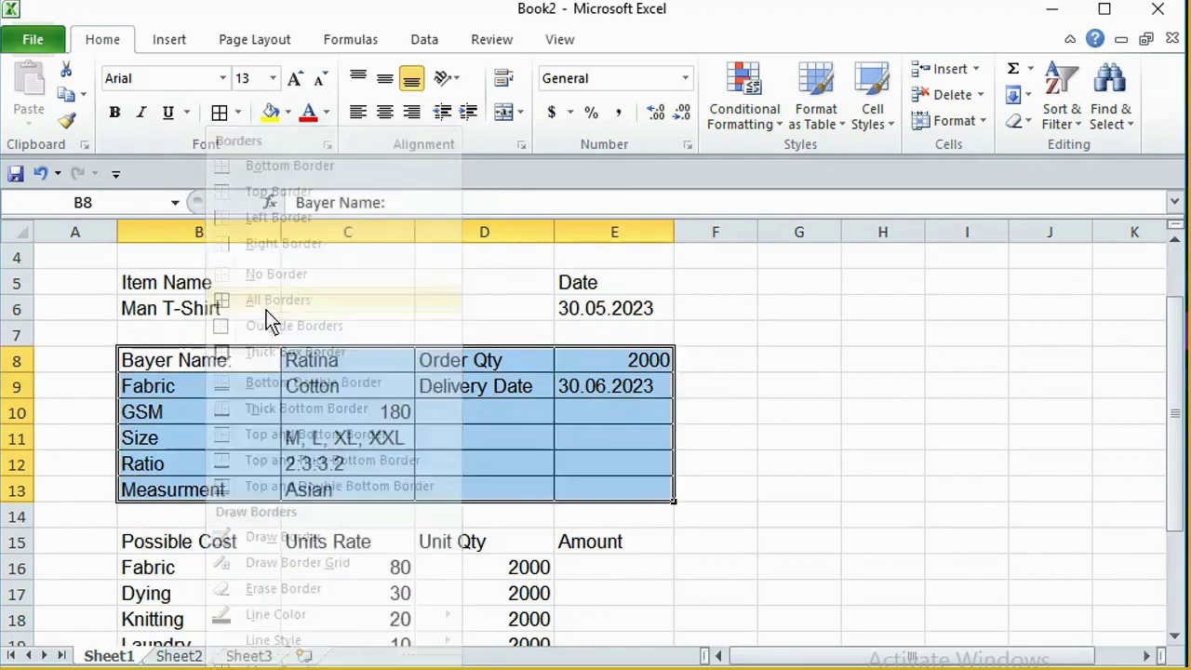
pyautogui.click(241, 112)
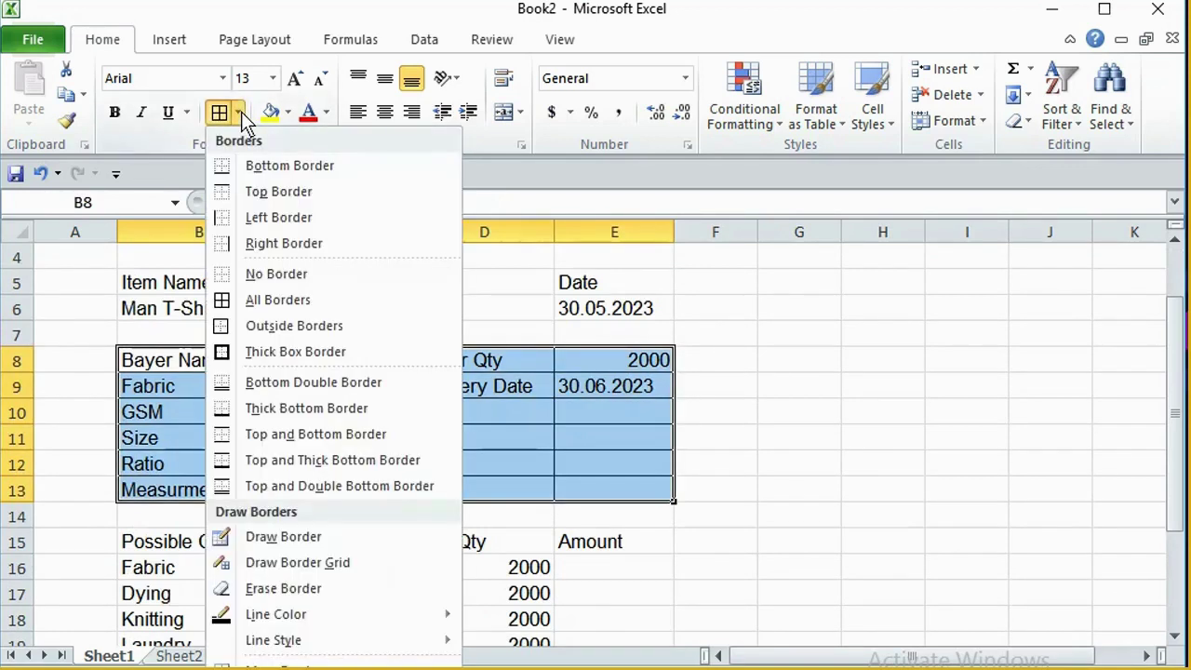
pyautogui.click(273, 302)
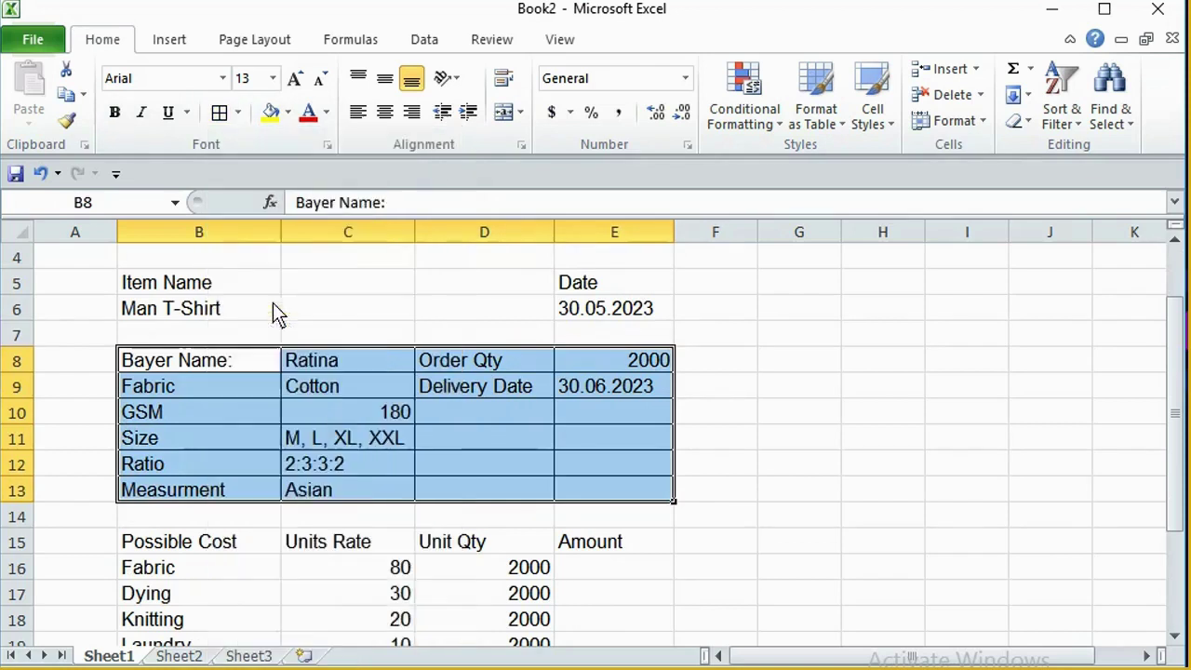
# Fill the order detail labels in cells B8:B13 with a light olive green theme color.
pyautogui.click(235, 363)
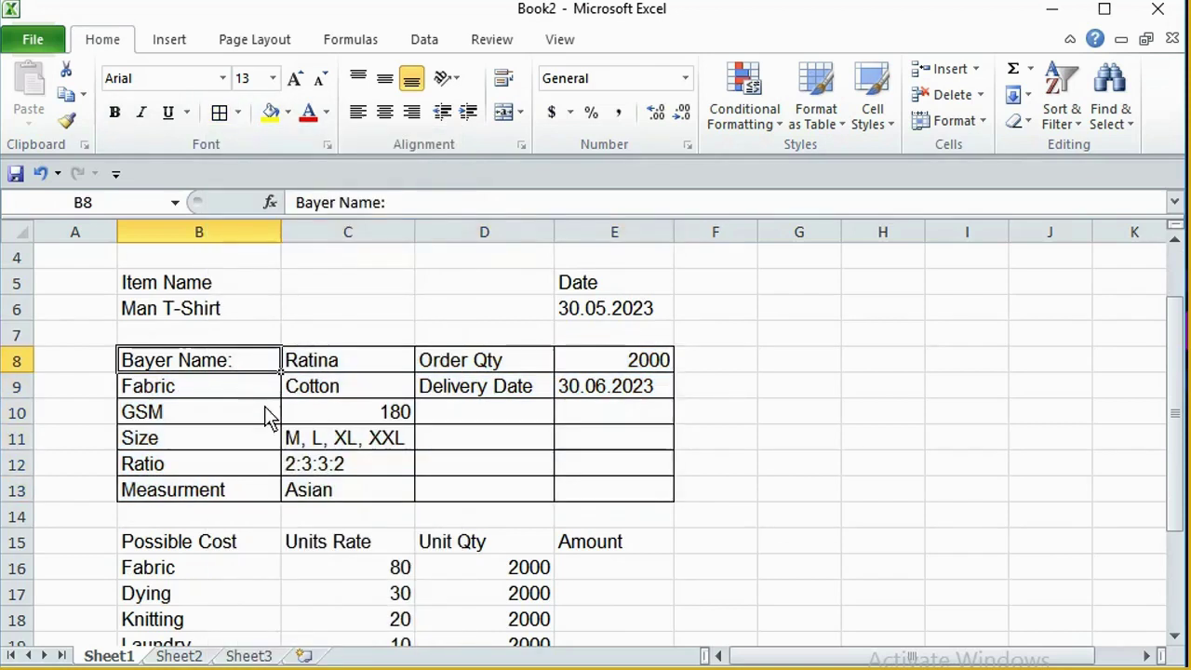
pyautogui.moveTo(224, 495); pyautogui.dragTo(229, 368)
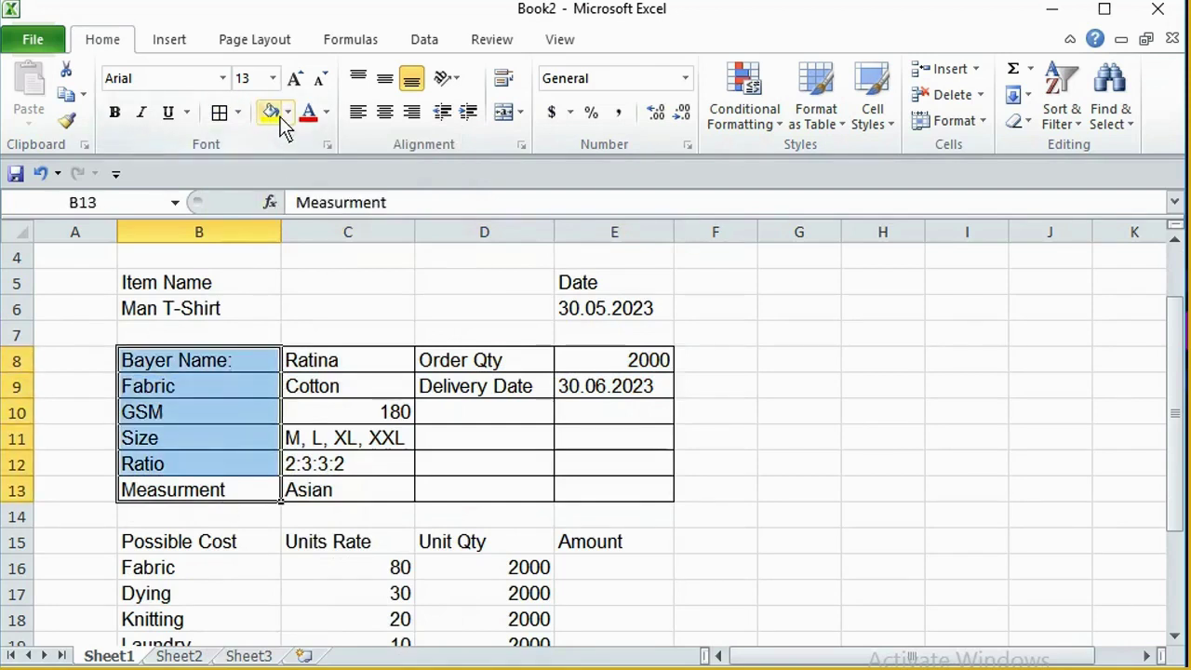
pyautogui.click(287, 113)
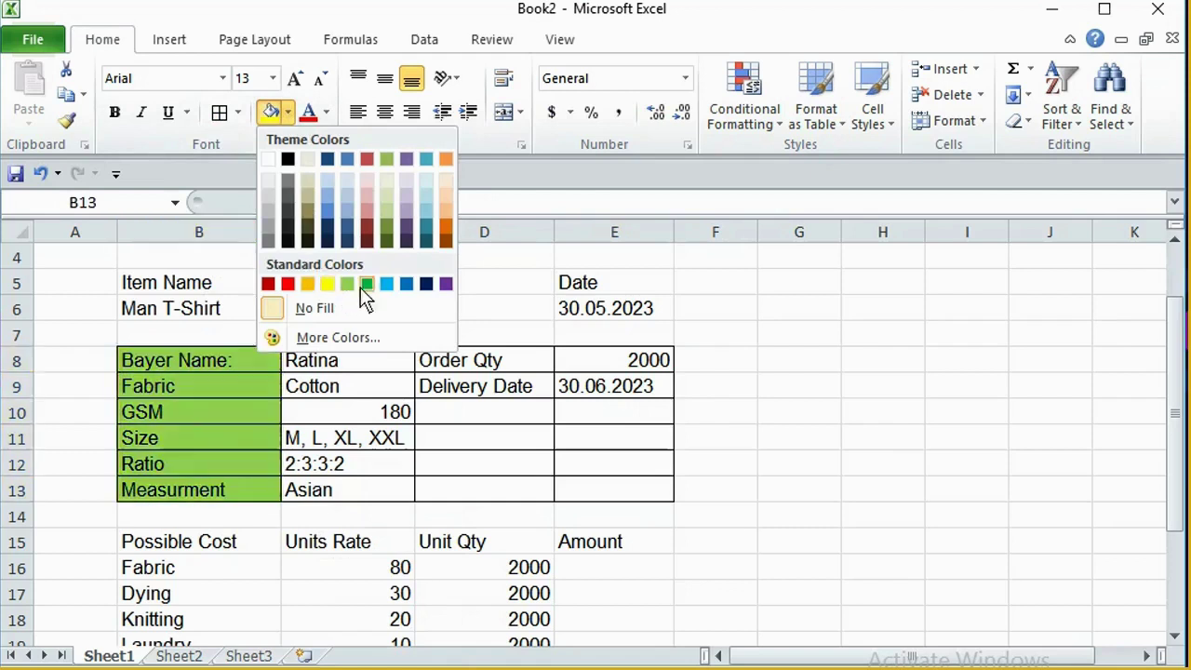
pyautogui.click(390, 216)
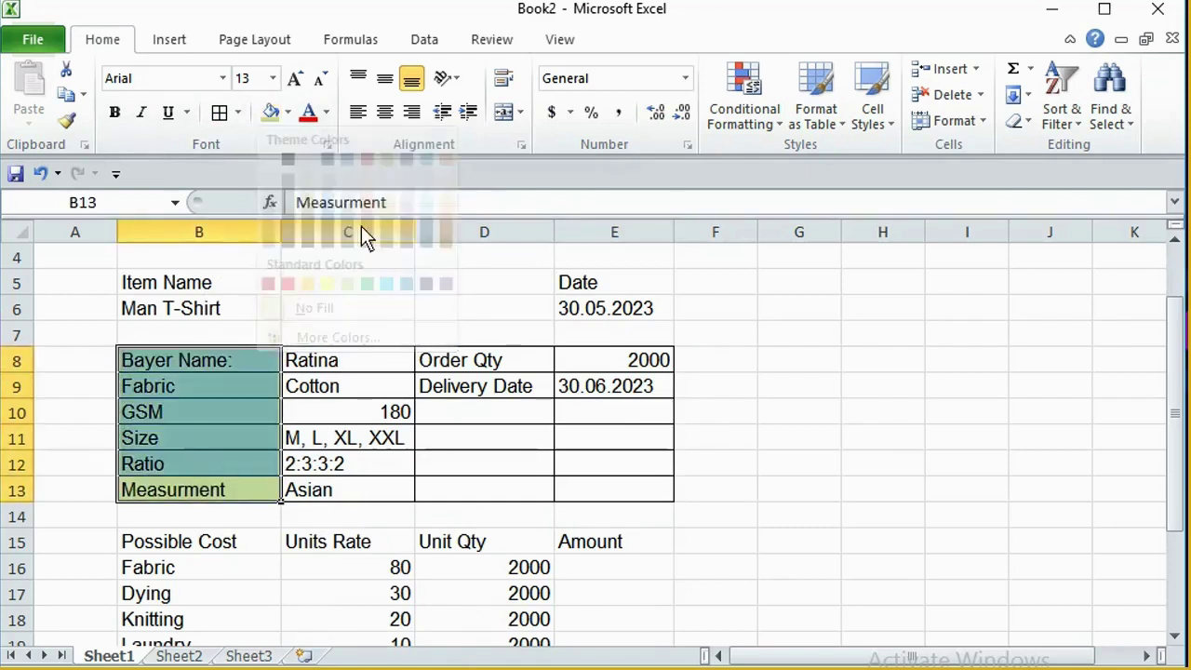
# Make the order detail labels in B8:B13 bold with a dark olive green font color.
pyautogui.click(326, 112)
pyautogui.click(426, 267)
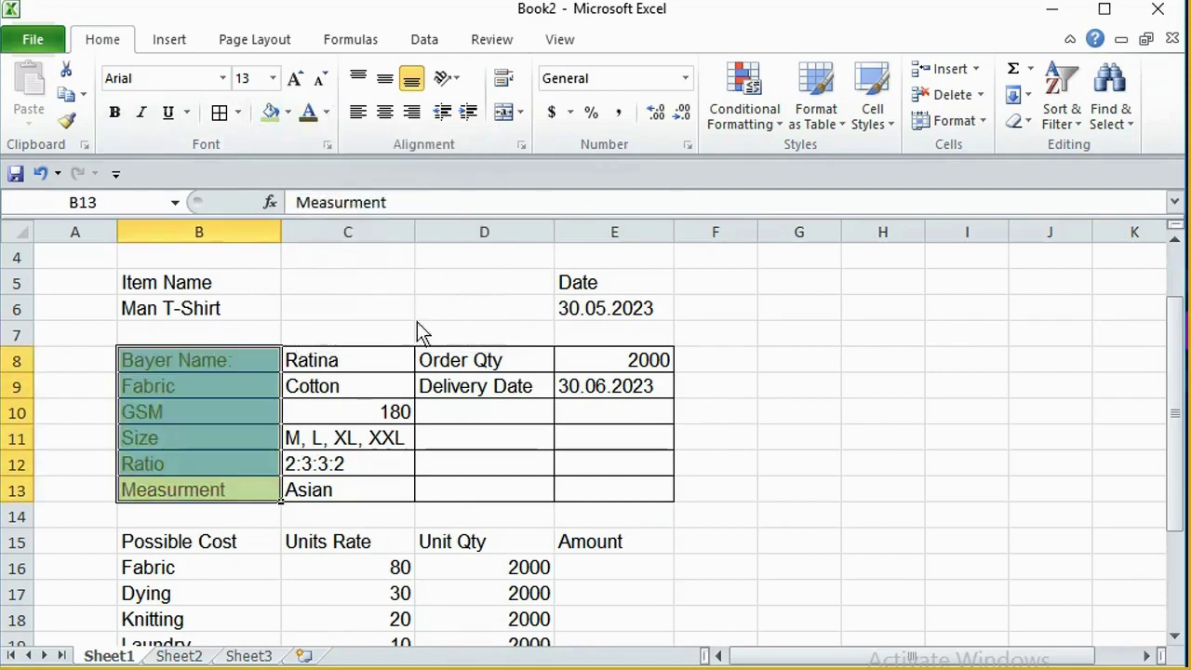
pyautogui.click(115, 112)
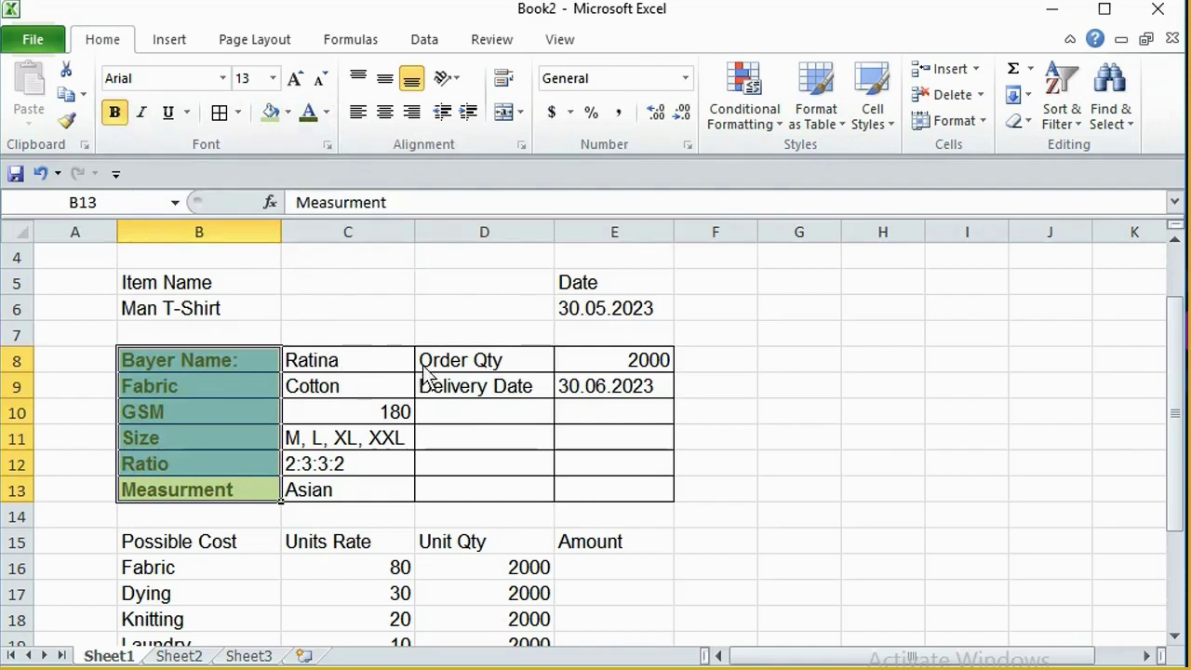
# Left-align the order detail values in cells C8:C13.
pyautogui.moveTo(371, 366); pyautogui.dragTo(365, 482)
pyautogui.click(358, 112)
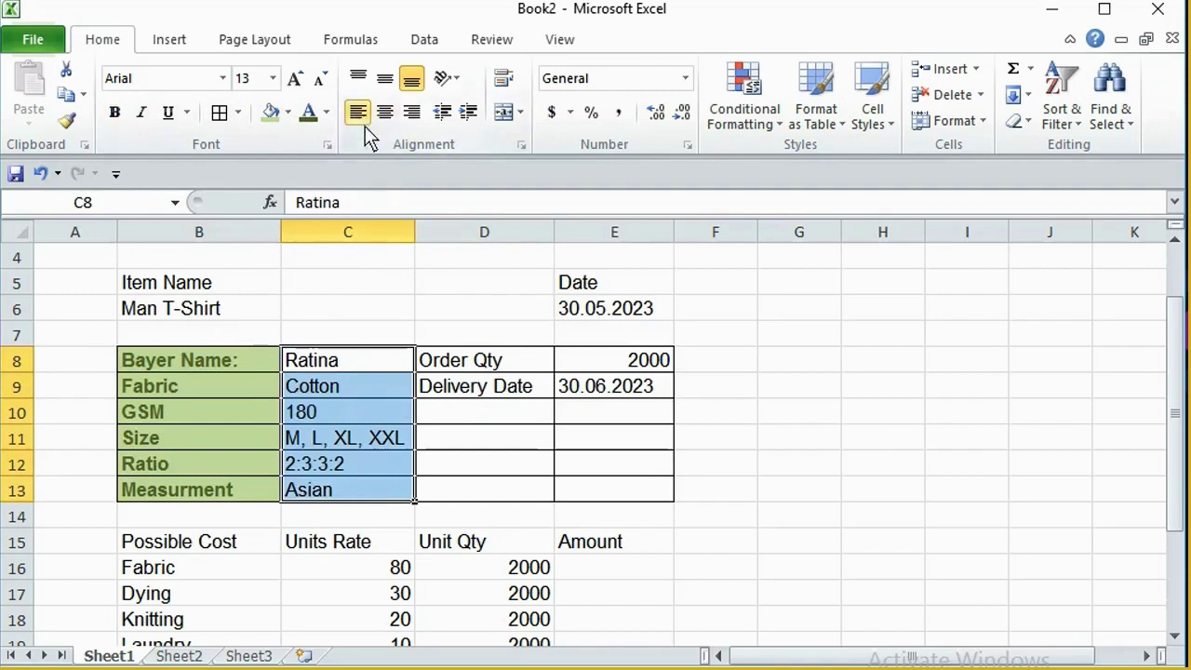
pyautogui.click(354, 415)
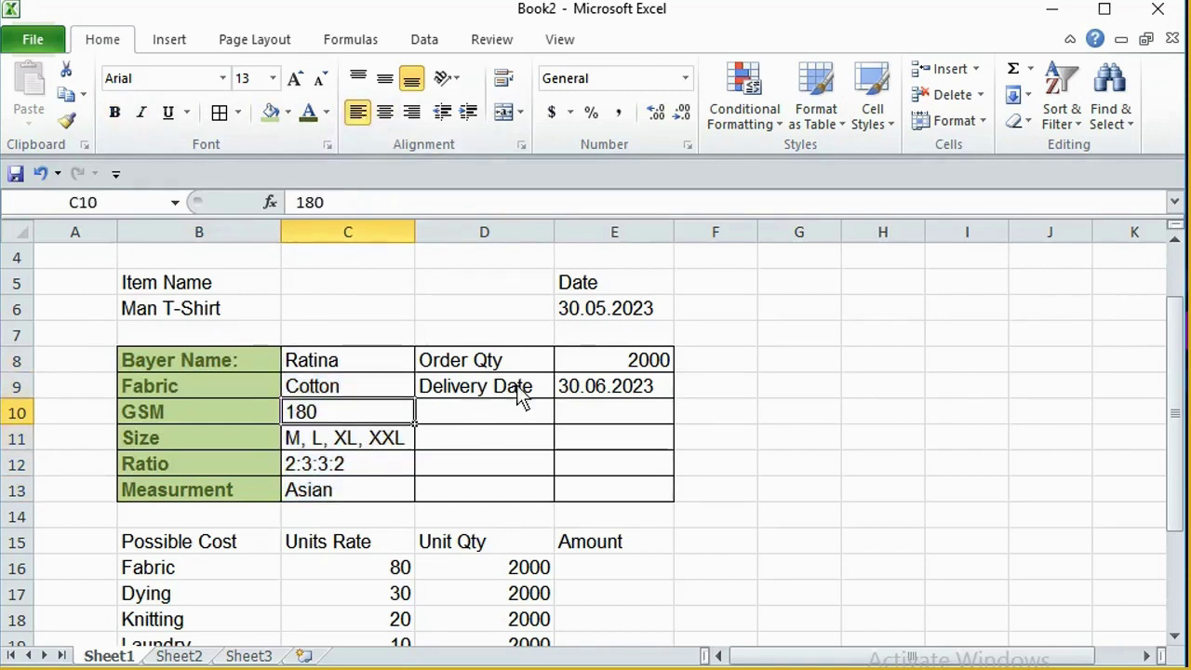
# Fill the Order Qty and Delivery Date labels in D8:D9 with olive green and copy the Bayer Name label's formatting onto them.
pyautogui.moveTo(511, 371); pyautogui.dragTo(510, 391)
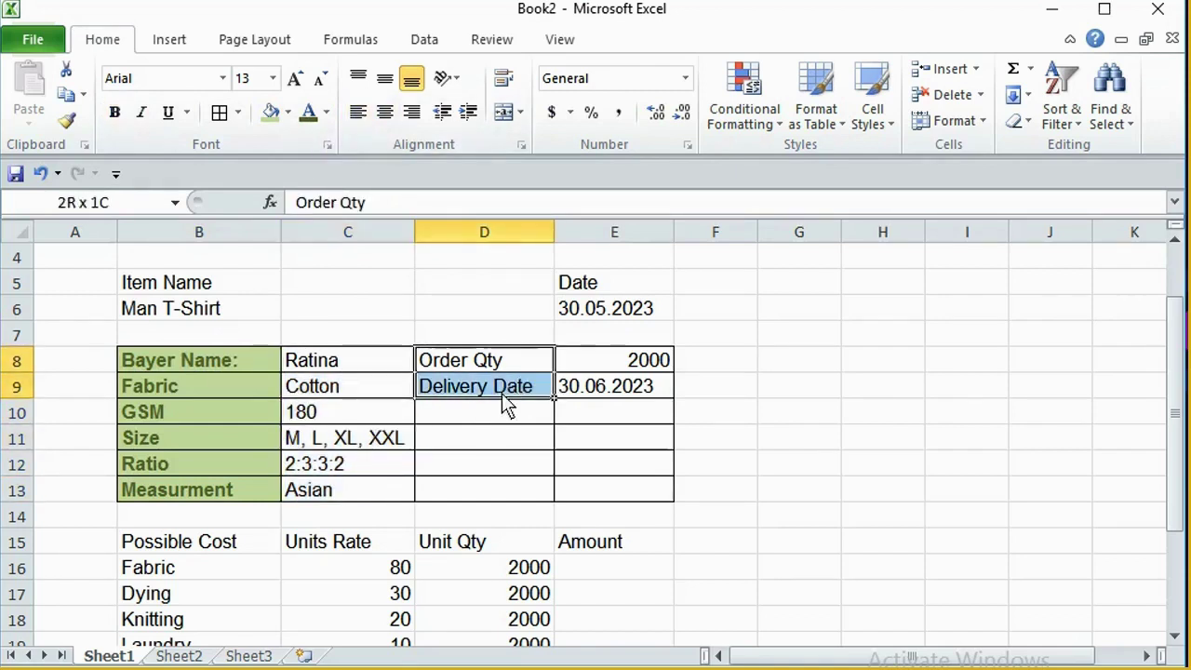
pyautogui.click(274, 114)
pyautogui.click(299, 120)
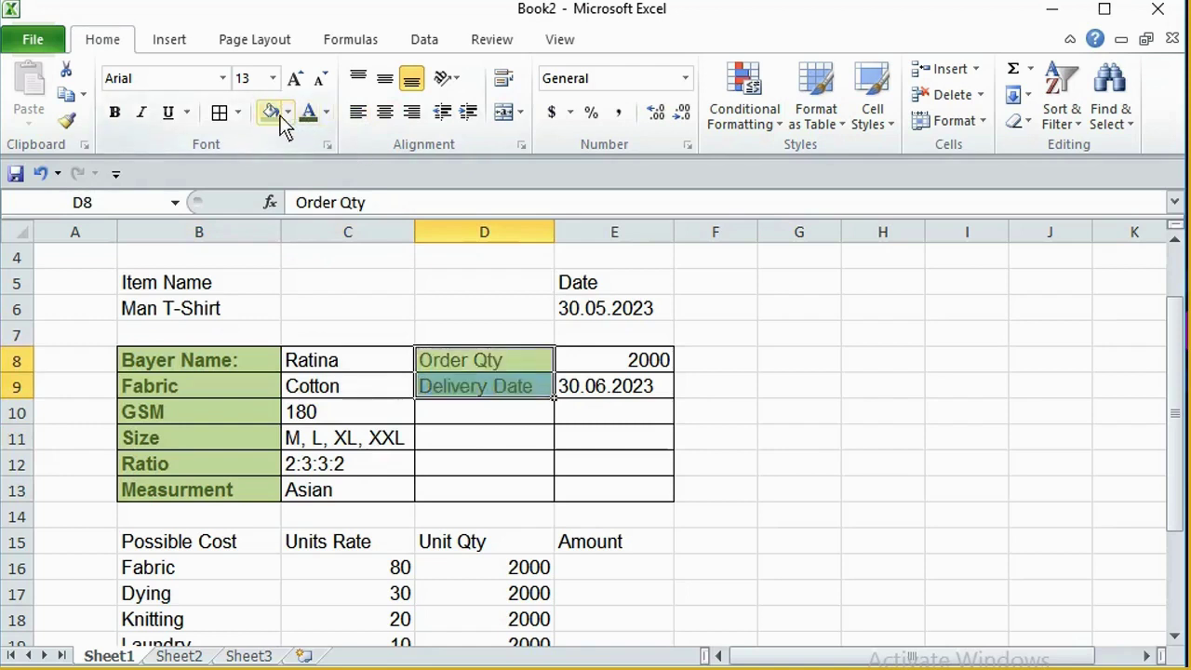
pyautogui.click(221, 370)
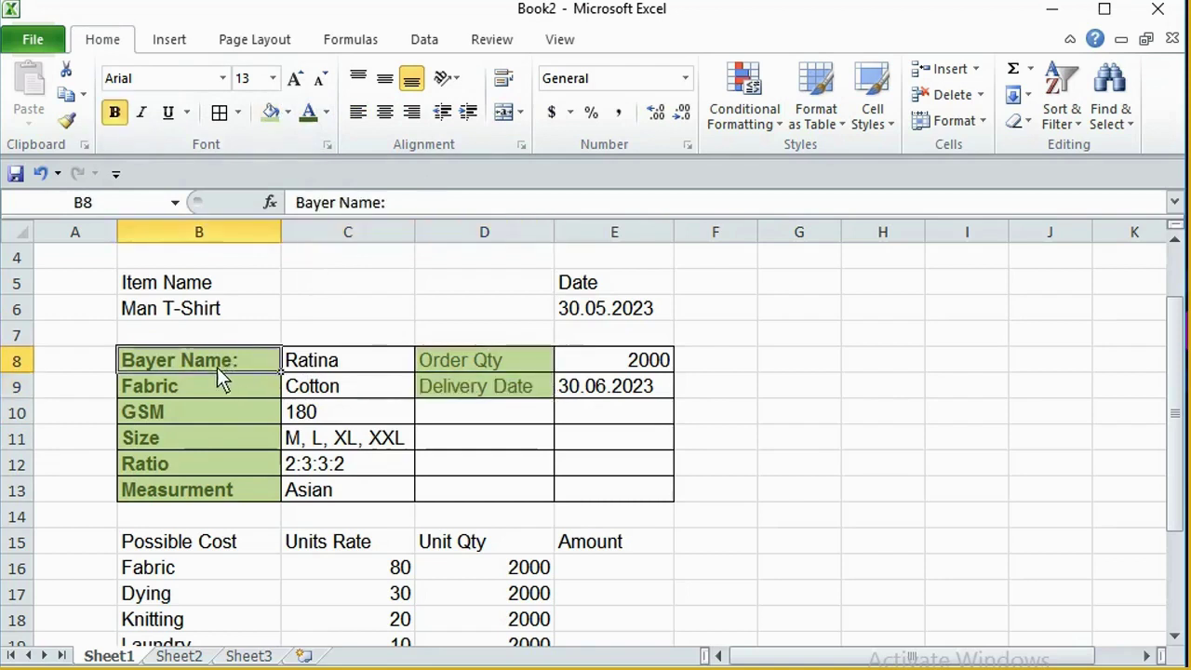
pyautogui.click(67, 122)
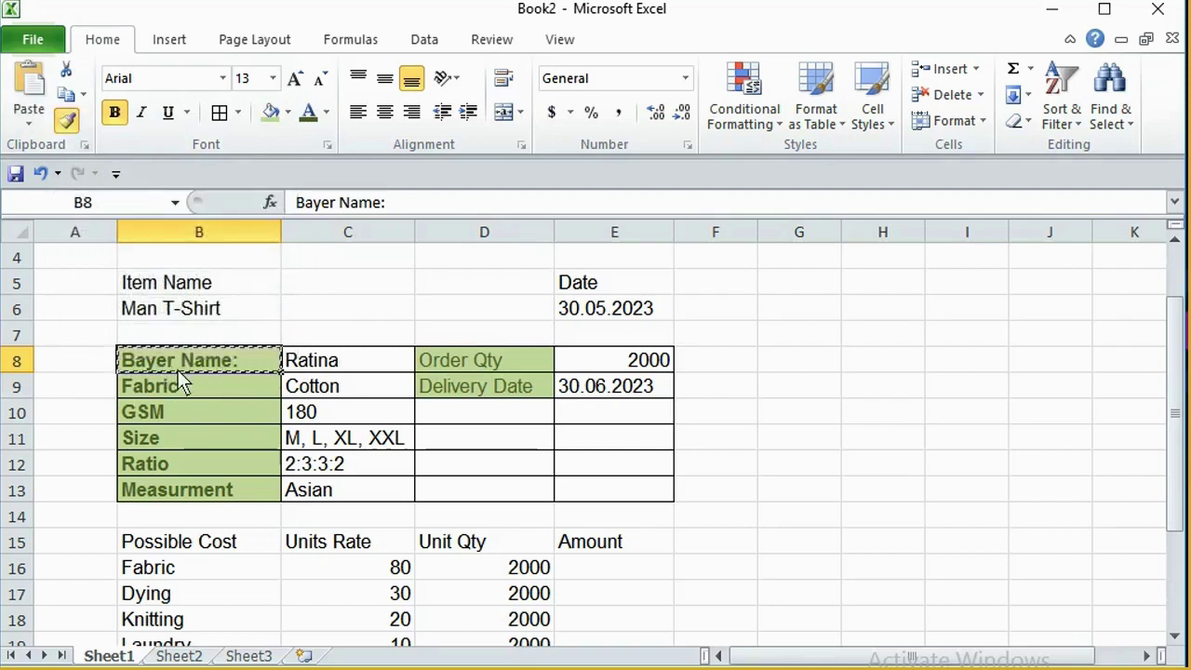
pyautogui.moveTo(476, 360); pyautogui.dragTo(479, 391)
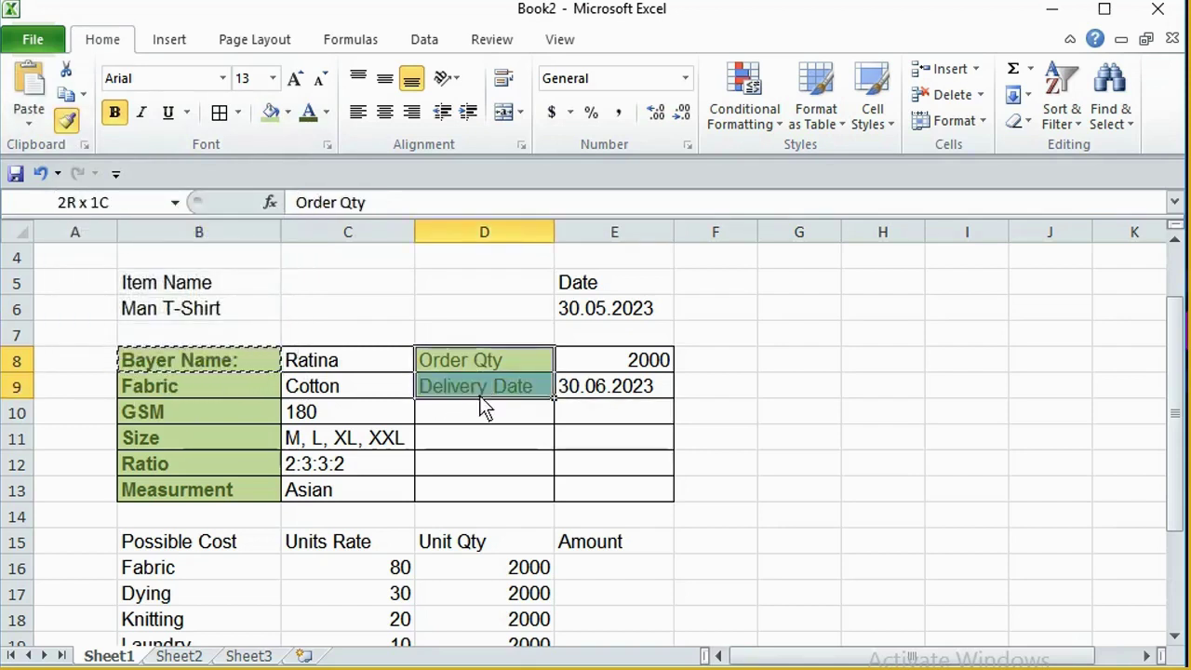
# Add a space and colon to the end of the Order Qty and Delivery Date labels in D8:D9.
pyautogui.doubleClick(537, 368)
pyautogui.write(':')
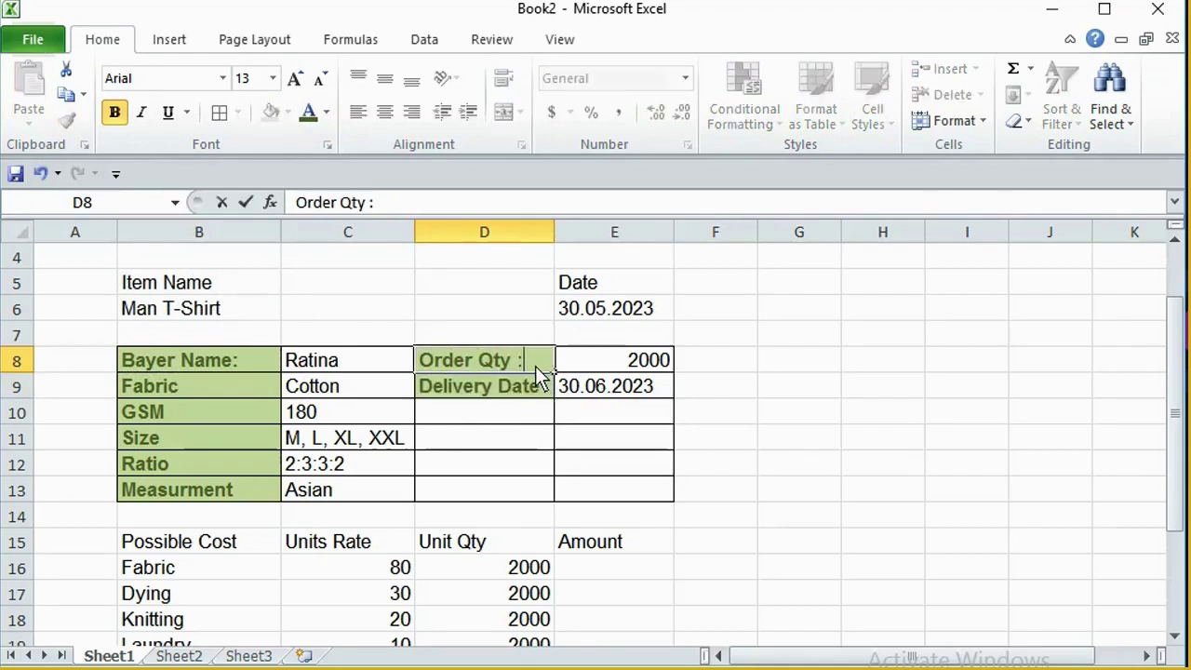
pyautogui.press('Return')
pyautogui.press('F2')
pyautogui.write(':')
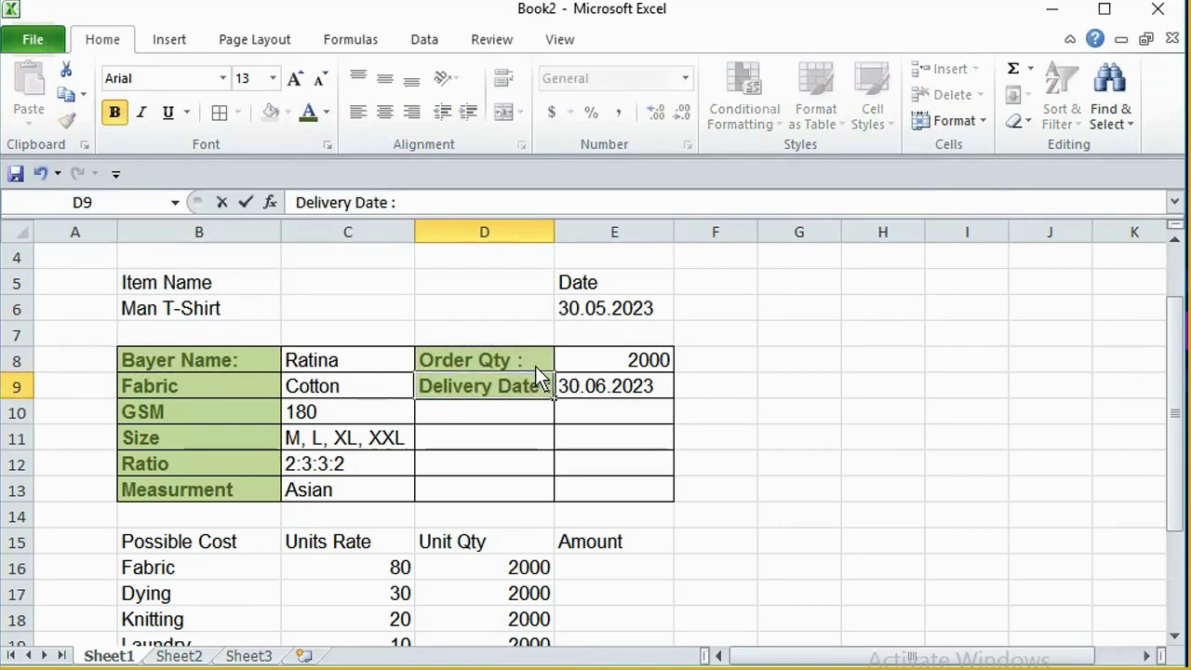
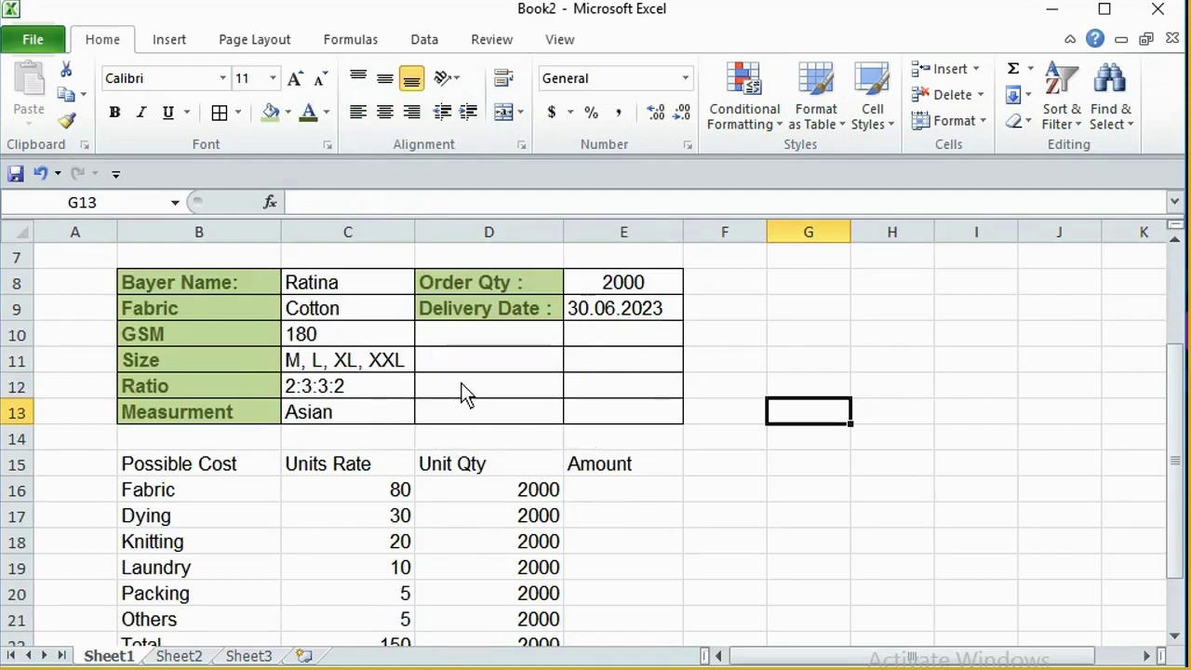
# Add a space and colon to the end of the Fabric, GSM, Size, Ratio and Measurment labels in B9:B13.
pyautogui.doubleClick(203, 311)
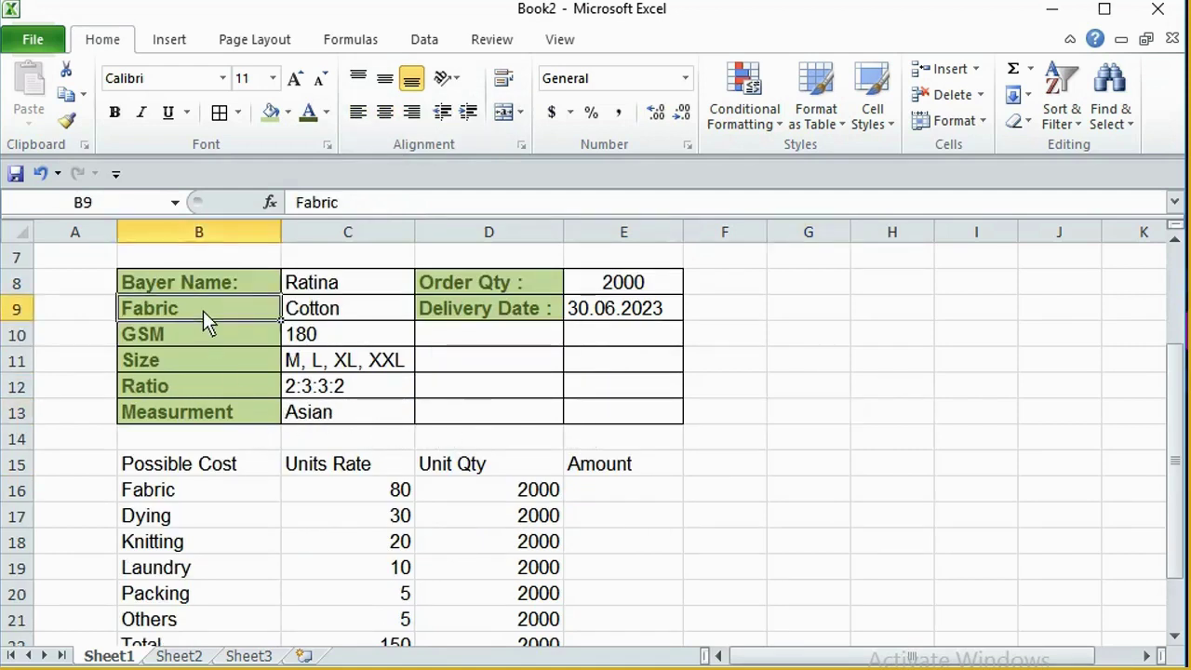
pyautogui.write(':')
pyautogui.press('Return')
pyautogui.press('F2')
pyautogui.write(':')
pyautogui.press('Return')
pyautogui.press('F2')
pyautogui.write(':')
pyautogui.press('Return')
pyautogui.press('F2')
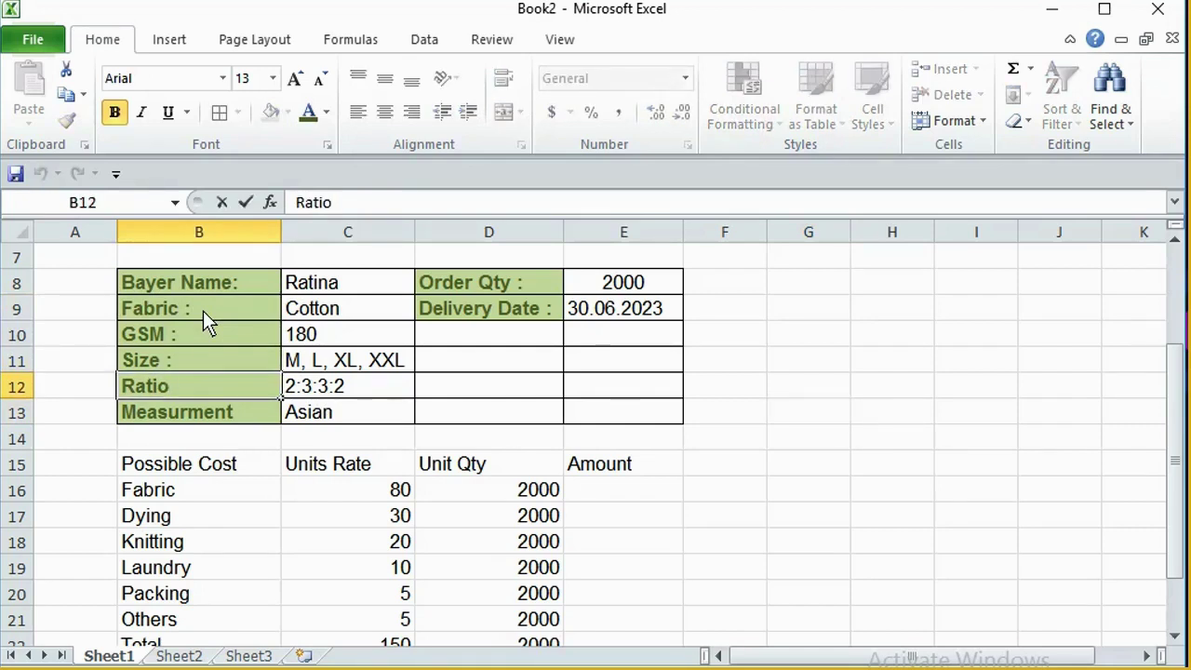
pyautogui.write(':')
pyautogui.press('Return')
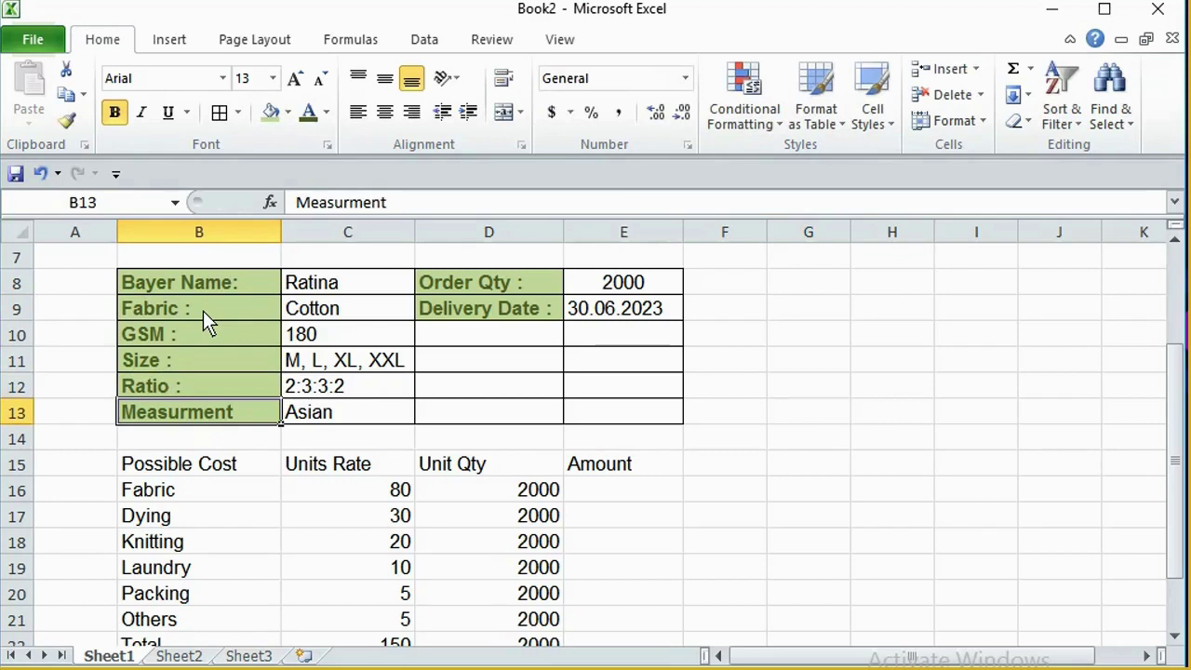
pyautogui.press('F2')
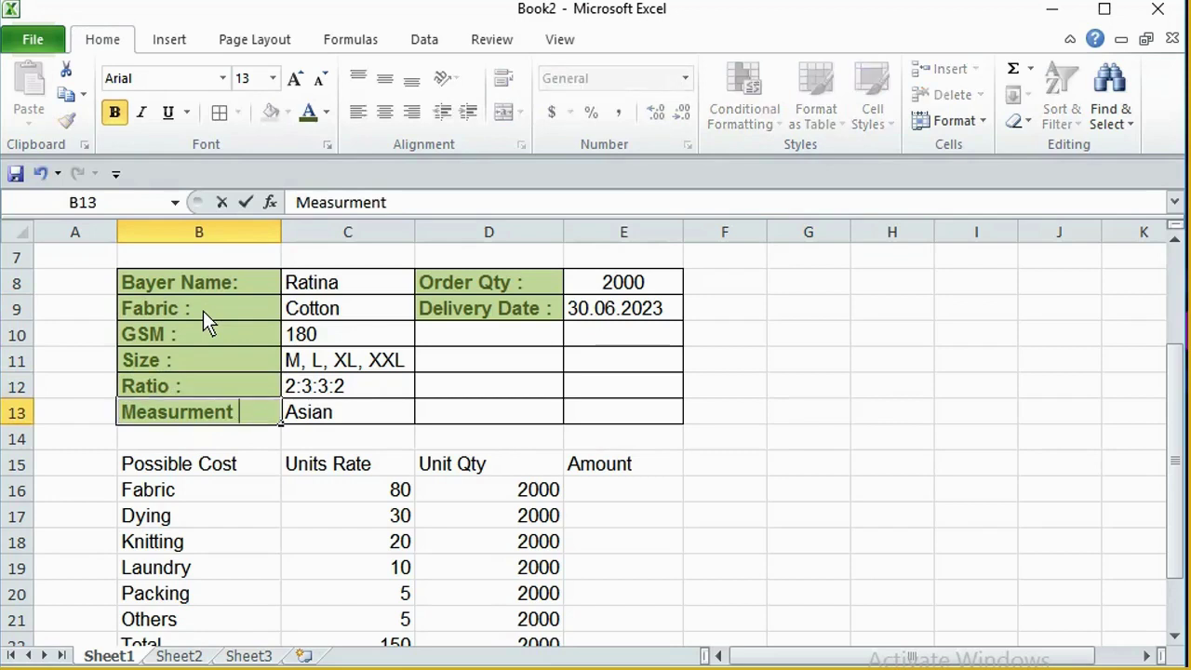
pyautogui.write(':')
pyautogui.press('Return')
pyautogui.press('Up')
pyautogui.press('Up')
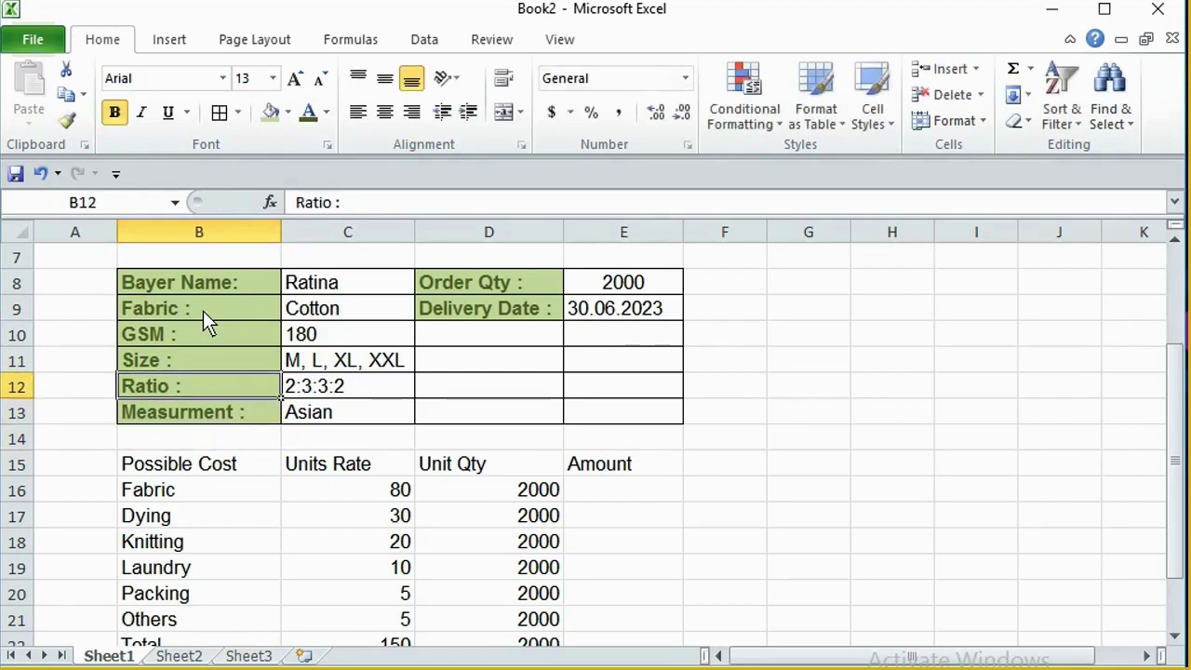
pyautogui.write('d')
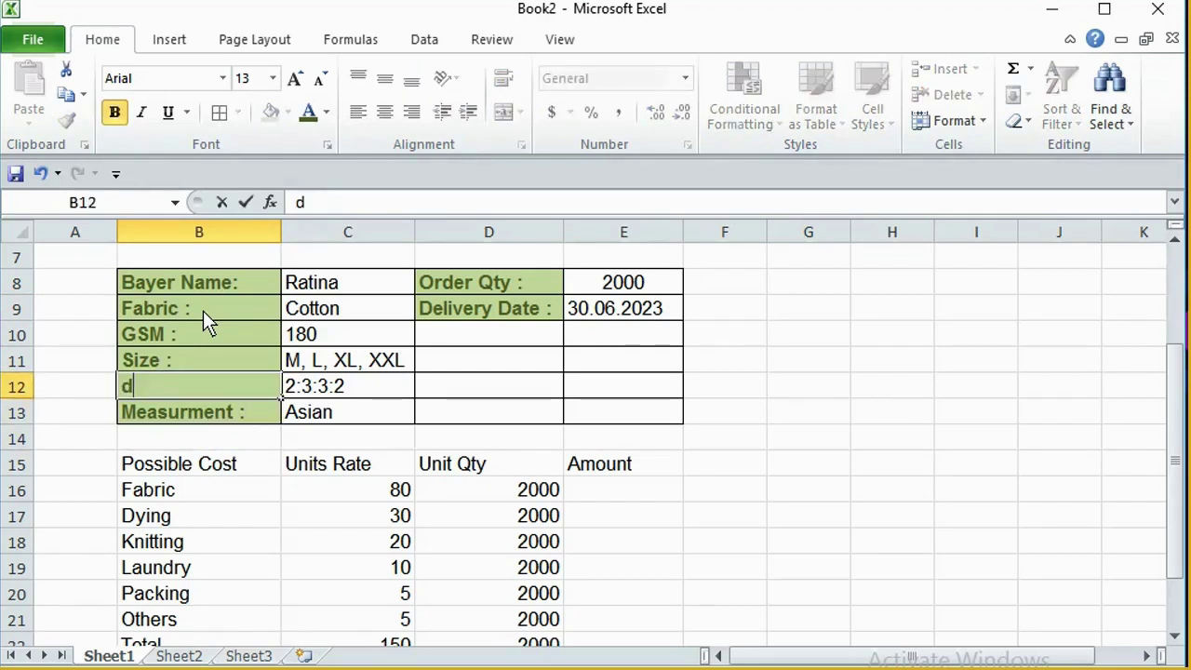
pyautogui.press('BackSpace')
pyautogui.press('Return')
pyautogui.hotkey('ctrl', 'z')
pyautogui.press('Up')
pyautogui.press('Down')
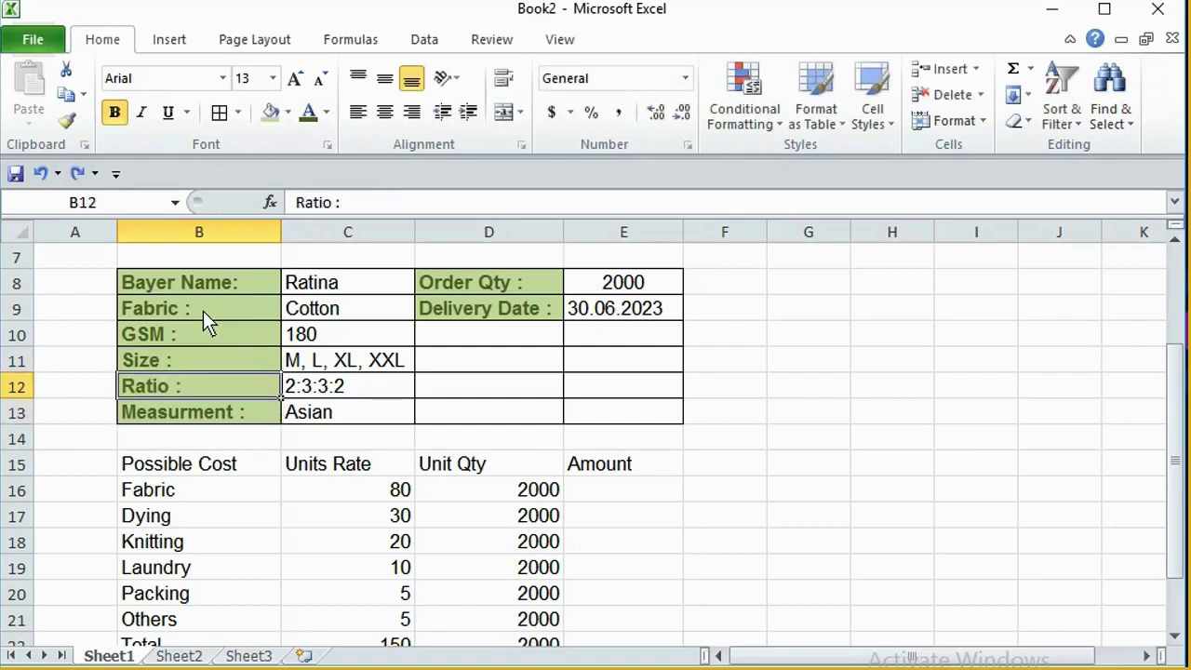
pyautogui.press('F2')
pyautogui.hotkey('shift', 'Left')
pyautogui.hotkey('shift', 'Left')
pyautogui.hotkey('shift', 'Left')
pyautogui.hotkey('shift', 'Right')
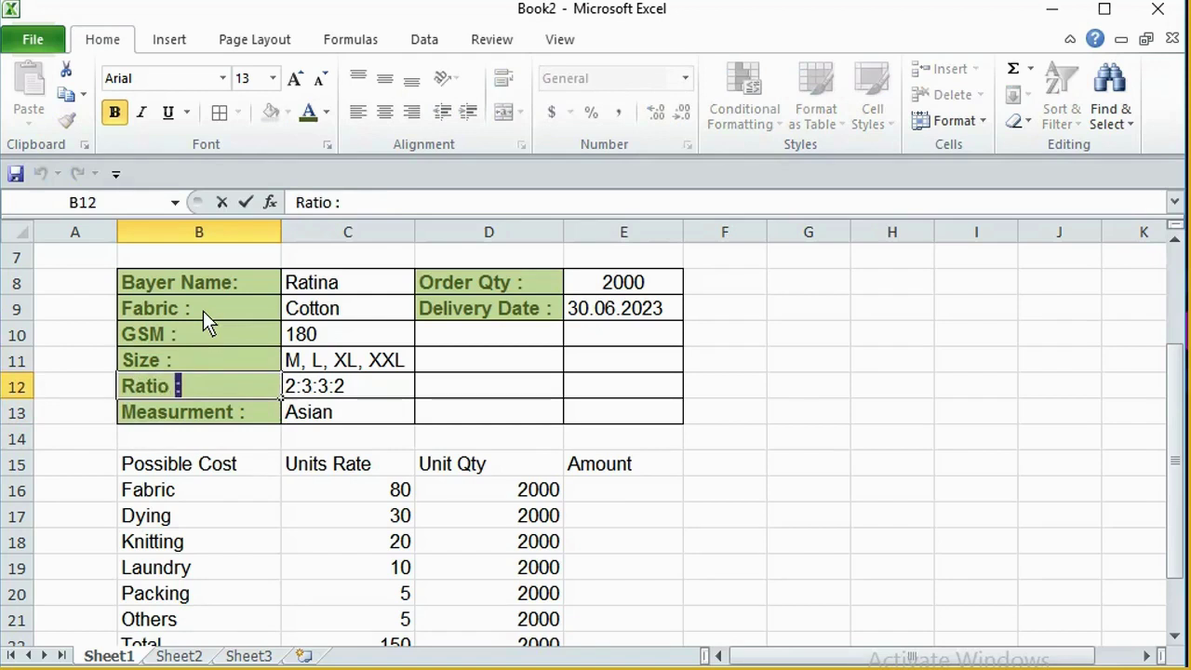
pyautogui.press('Tab')
pyautogui.press('Down')
pyautogui.press('Down')
pyautogui.press('Down')
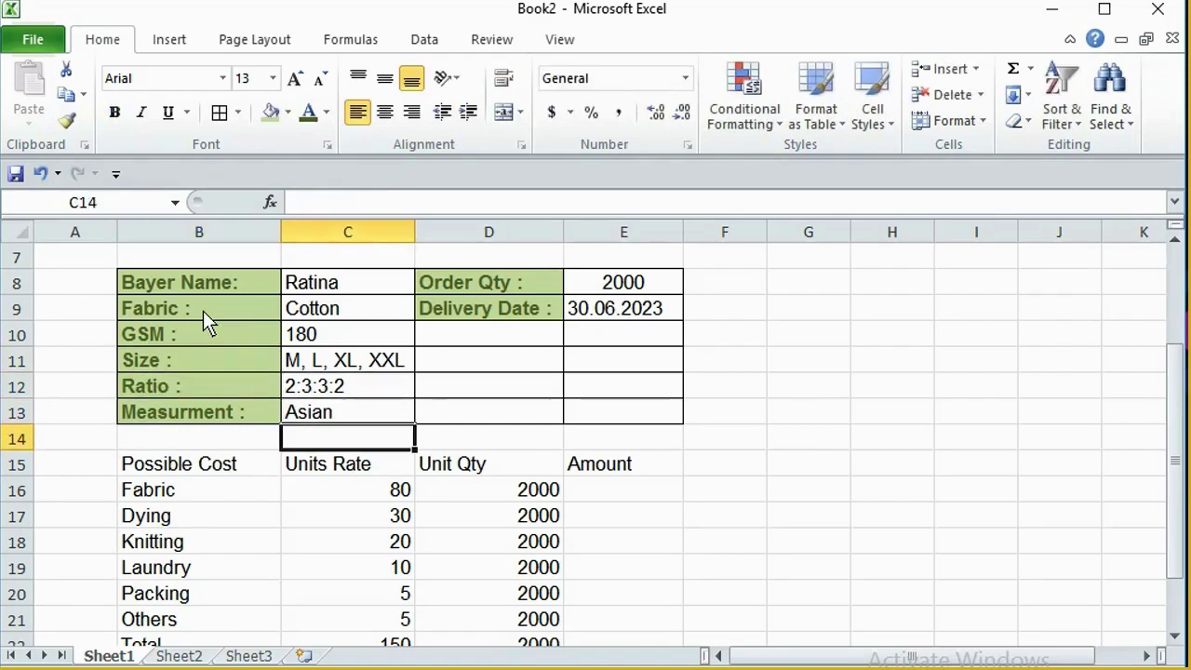
# Make the cost table's header row B15:E15 bold.
pyautogui.scroll(-2, 212, 320)
pyautogui.moveTo(182, 310); pyautogui.dragTo(614, 314)
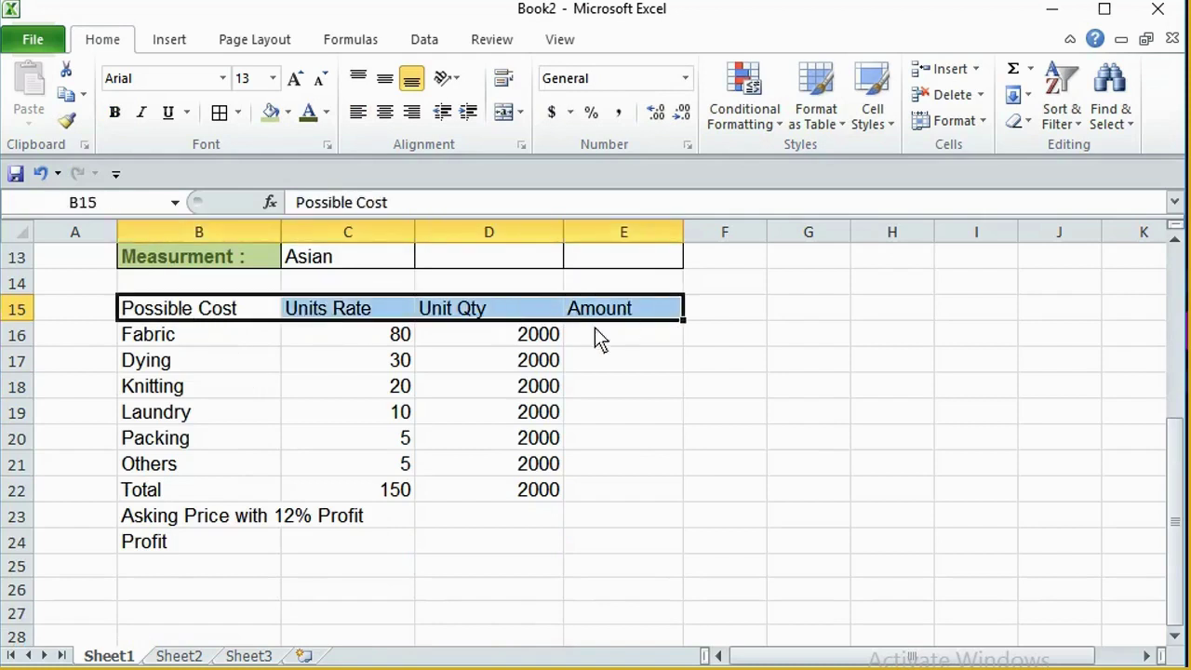
pyautogui.click(115, 116)
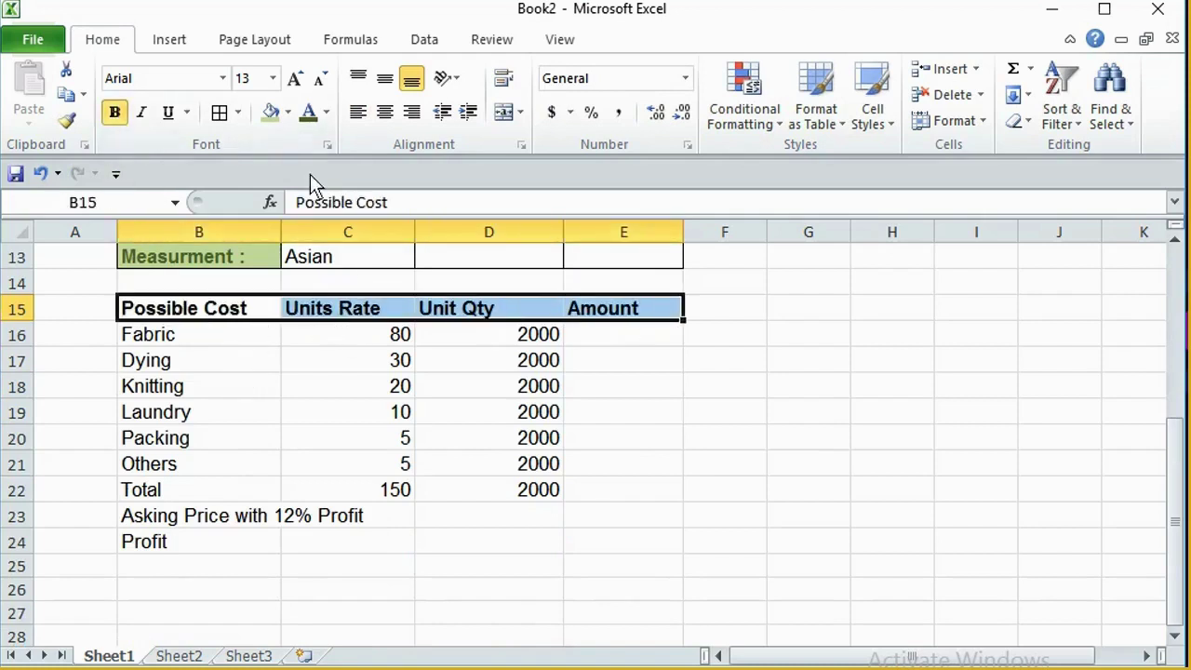
# Try a light blue theme fill on the cost table's header row B15:E15.
pyautogui.click(288, 113)
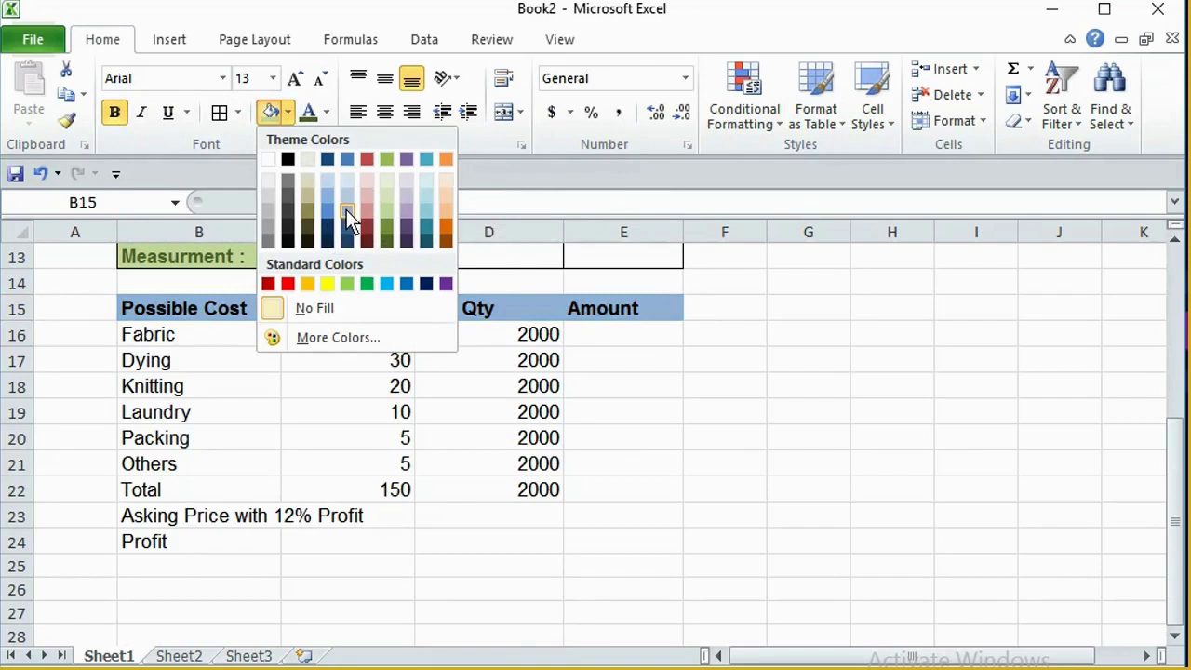
pyautogui.click(346, 210)
pyautogui.click(327, 112)
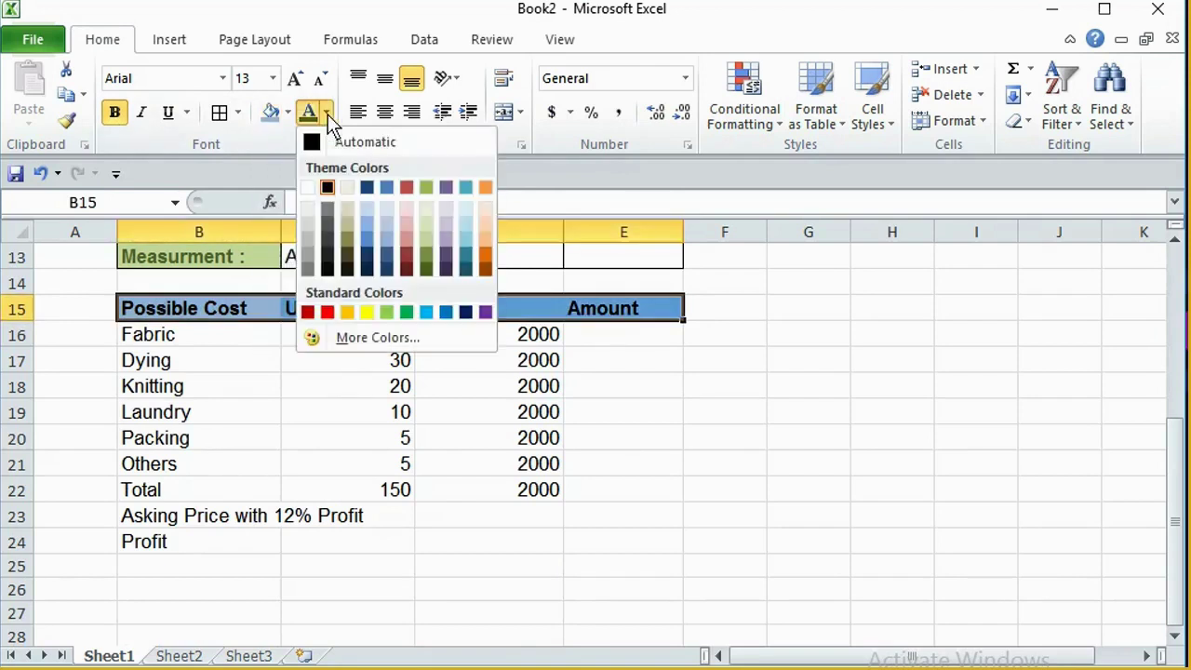
pyautogui.click(328, 113)
# Fill the cost table's header row B15:E15 with a dark blue theme color and set its text to white.
pyautogui.click(286, 111)
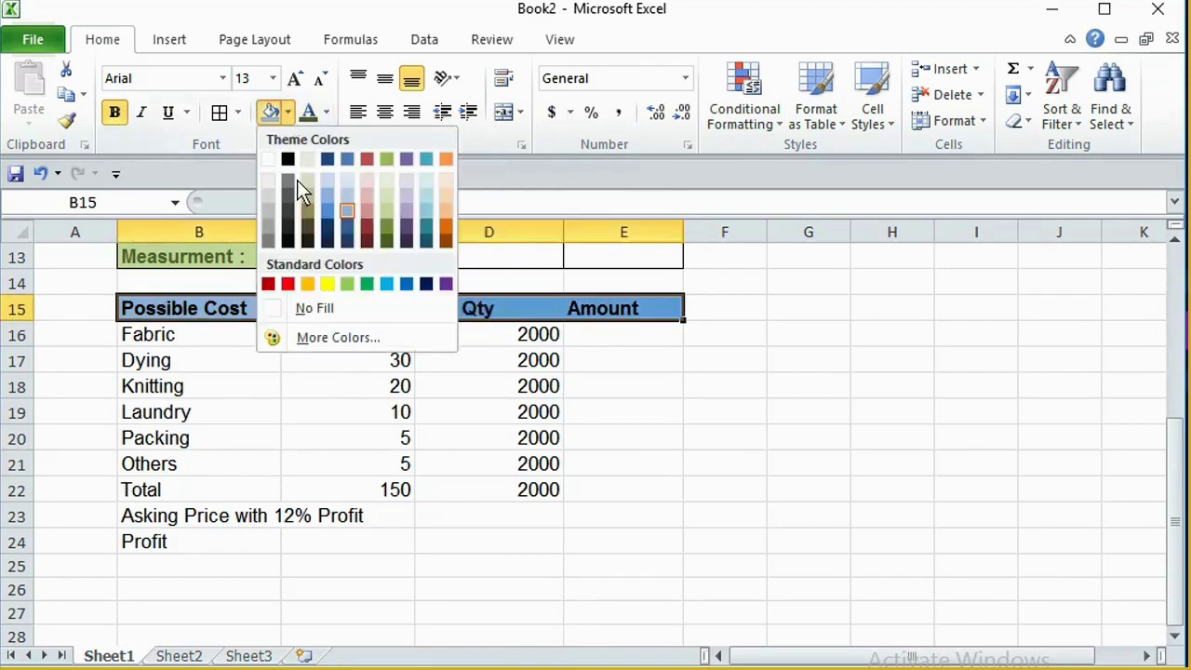
pyautogui.click(325, 225)
pyautogui.click(326, 113)
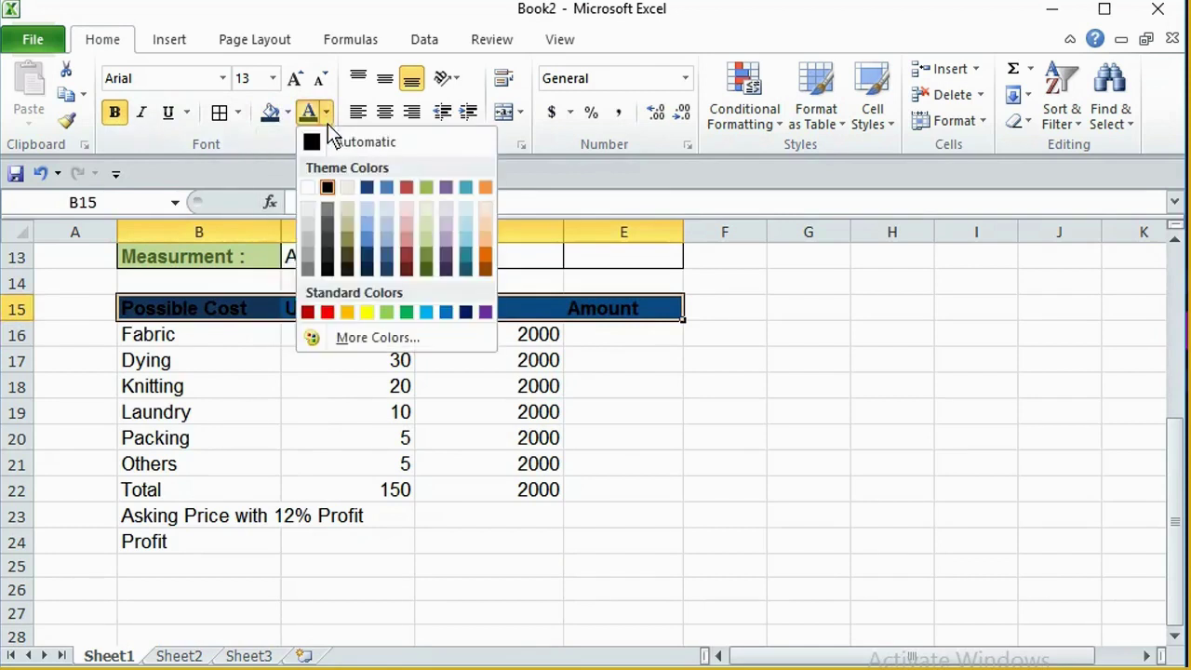
pyautogui.click(310, 188)
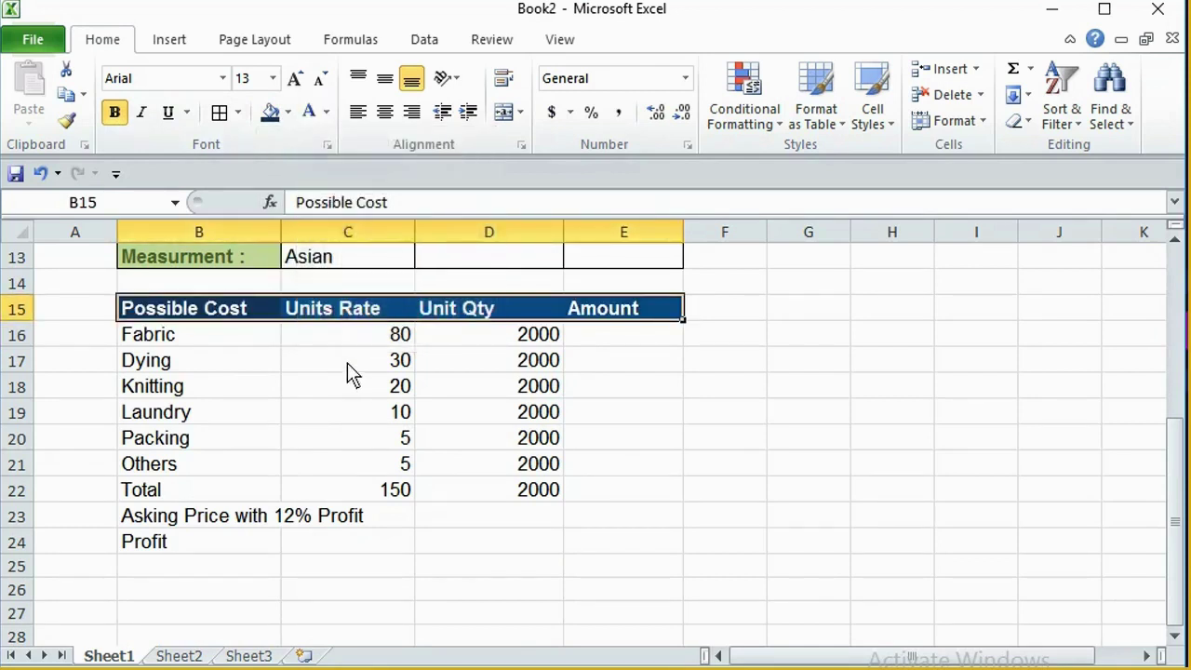
# Apply All Borders to the cost table in B15:E24.
pyautogui.click(225, 317)
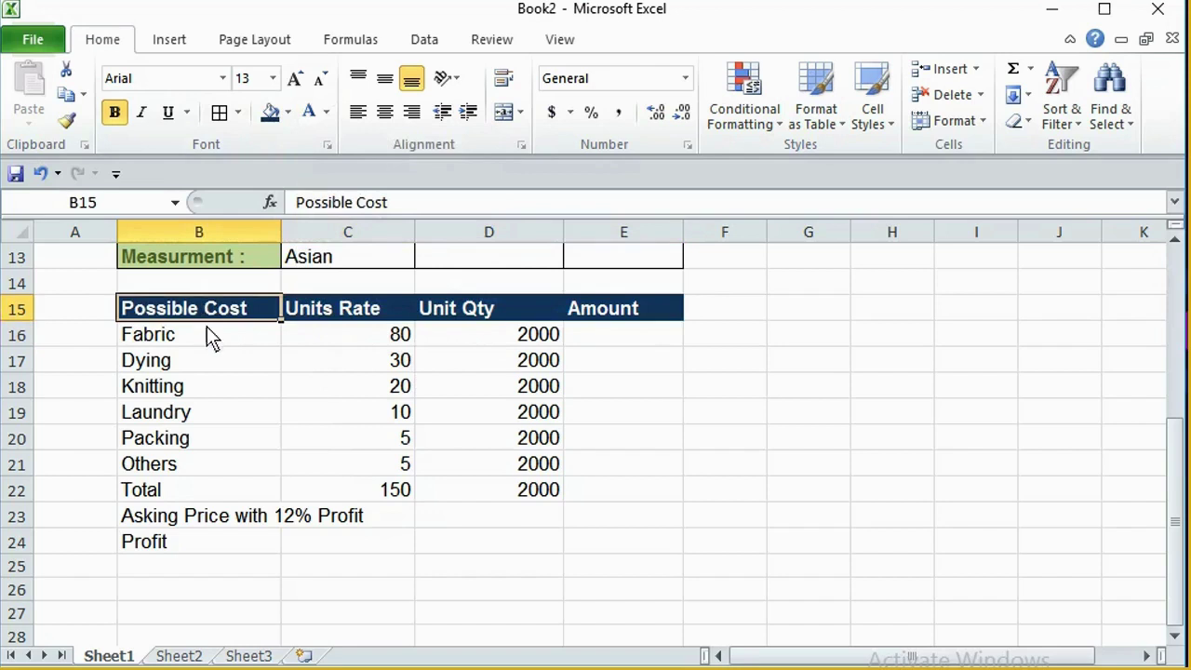
pyautogui.moveTo(199, 319); pyautogui.dragTo(595, 541)
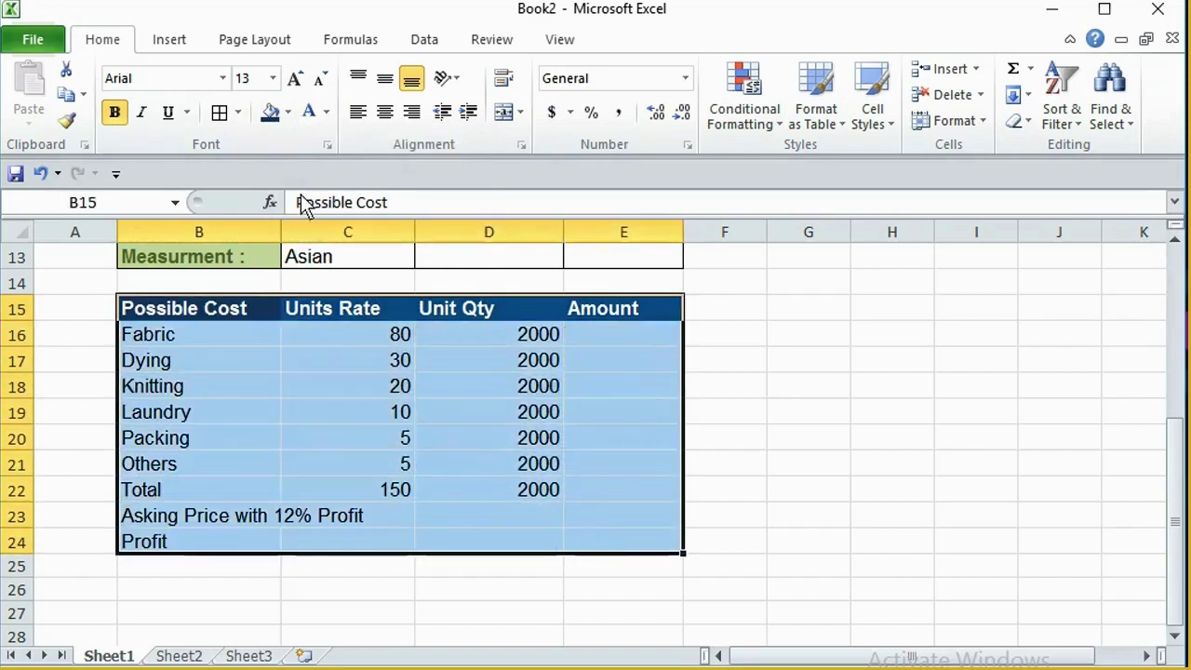
pyautogui.click(221, 113)
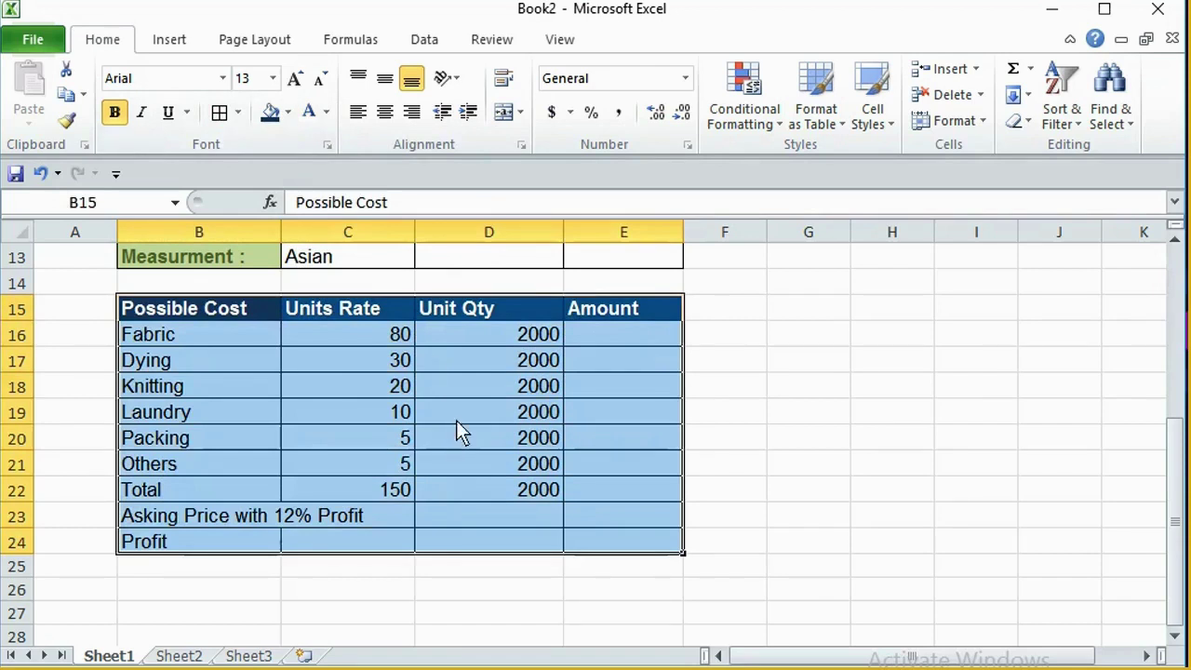
pyautogui.click(282, 233)
# Center the cost table headers in B15:E15 horizontally and vertically.
pyautogui.moveTo(236, 311); pyautogui.dragTo(599, 309)
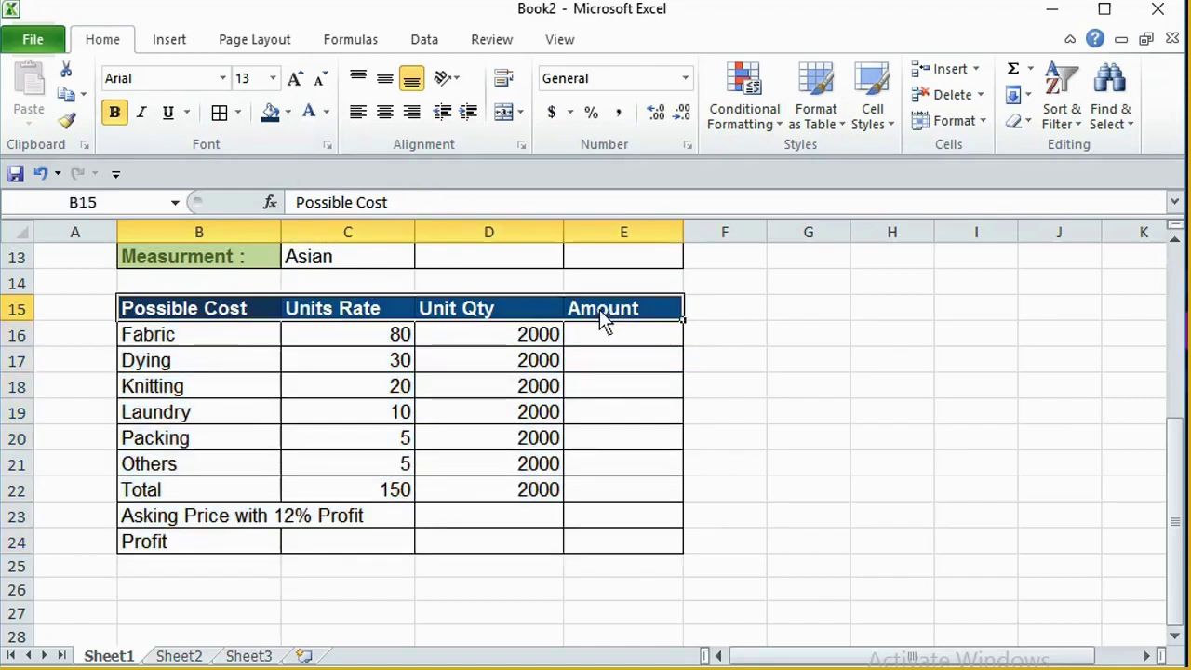
pyautogui.click(384, 112)
pyautogui.click(384, 78)
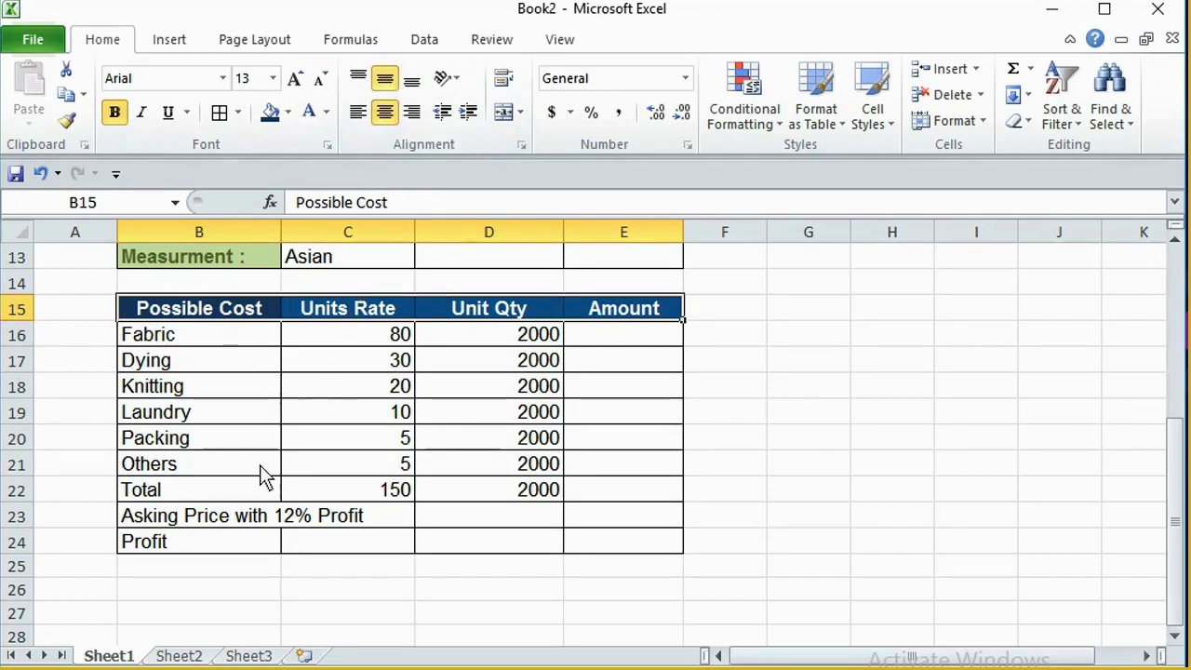
# Center the Unit Qty column cells D16:D24 horizontally in the cost table.
pyautogui.click(201, 523)
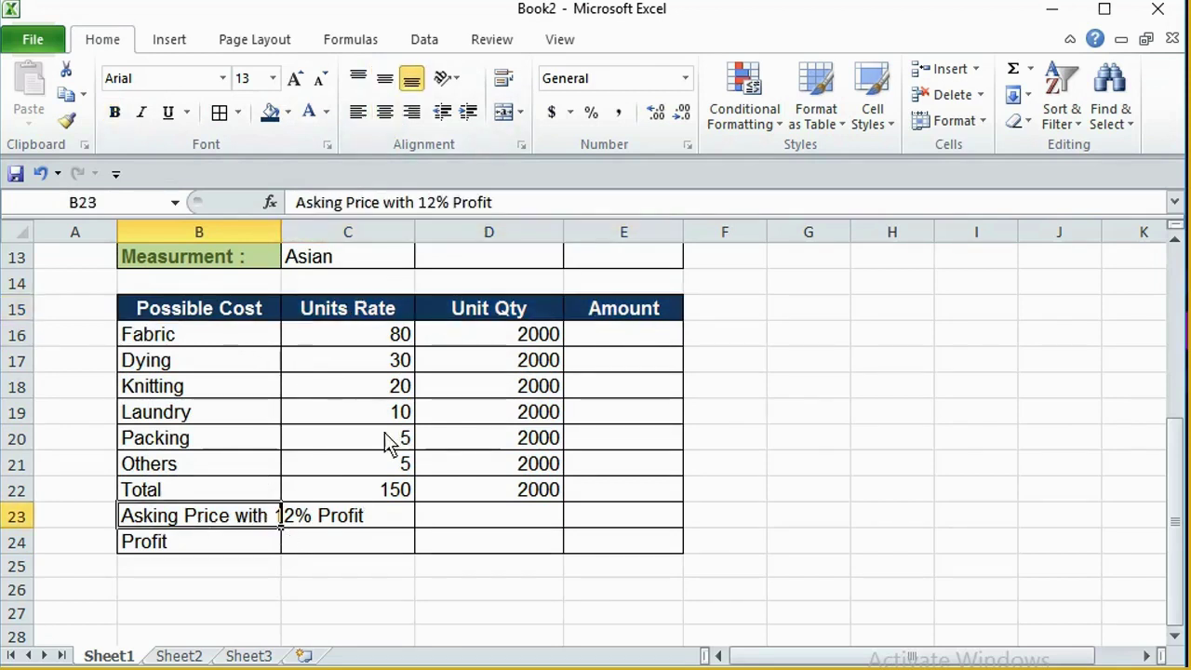
pyautogui.moveTo(394, 337); pyautogui.dragTo(398, 498)
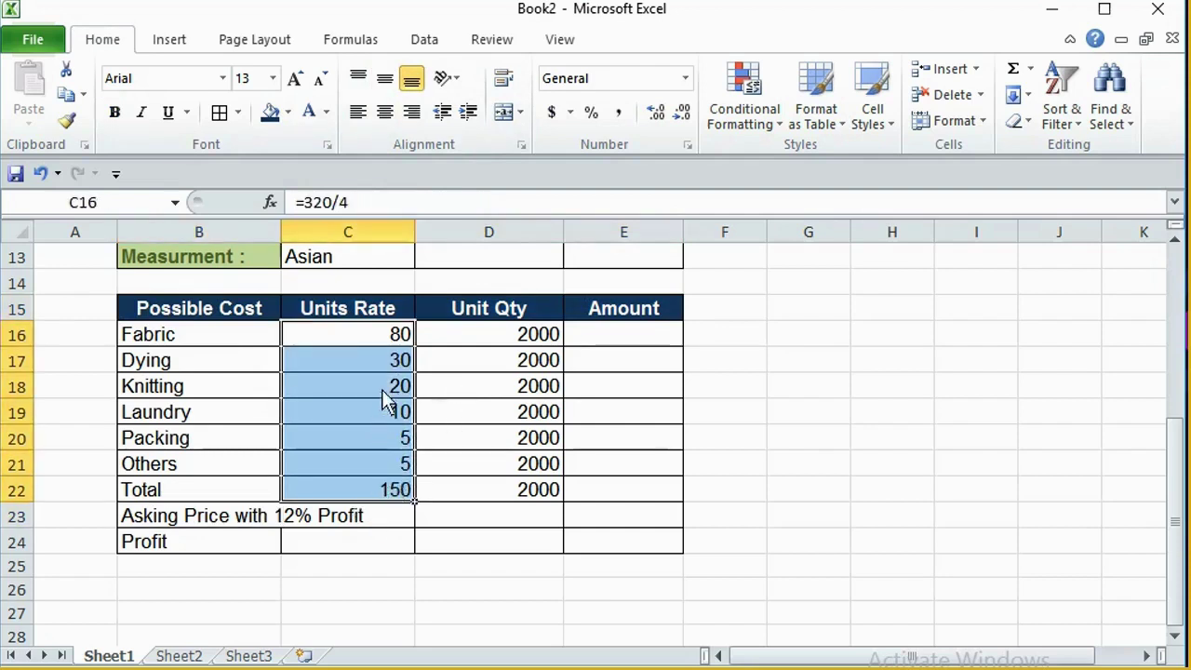
pyautogui.moveTo(531, 337); pyautogui.dragTo(507, 486)
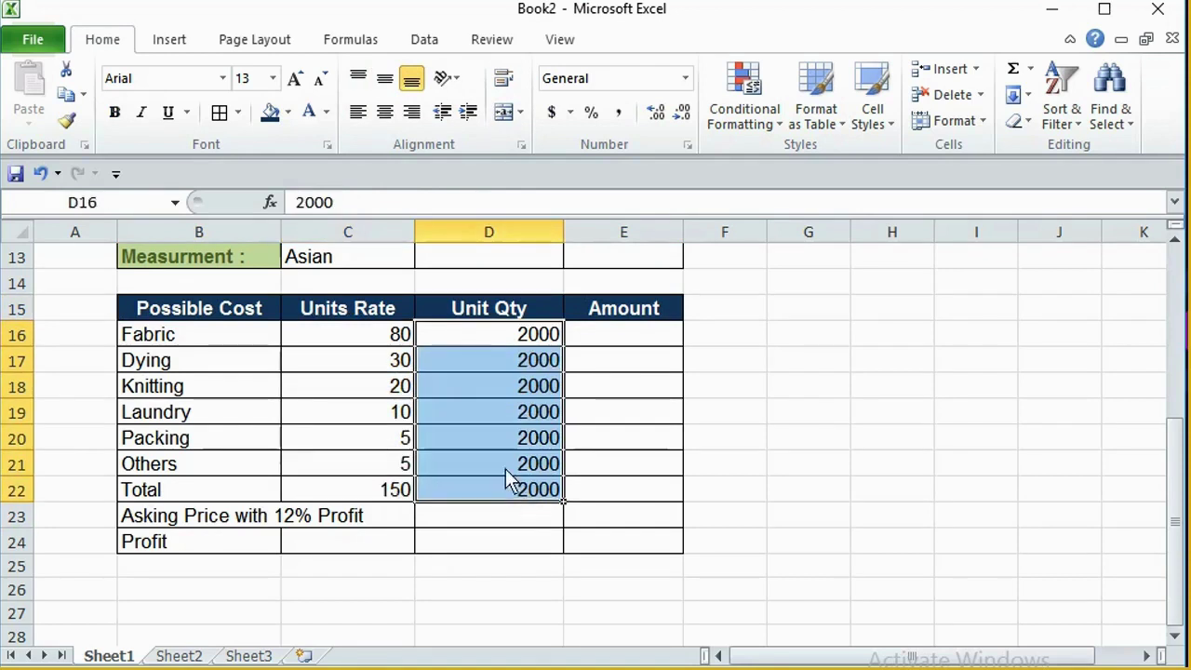
pyautogui.keyDown('shift'); pyautogui.click(499, 556); pyautogui.keyUp('shift')
pyautogui.click(385, 112)
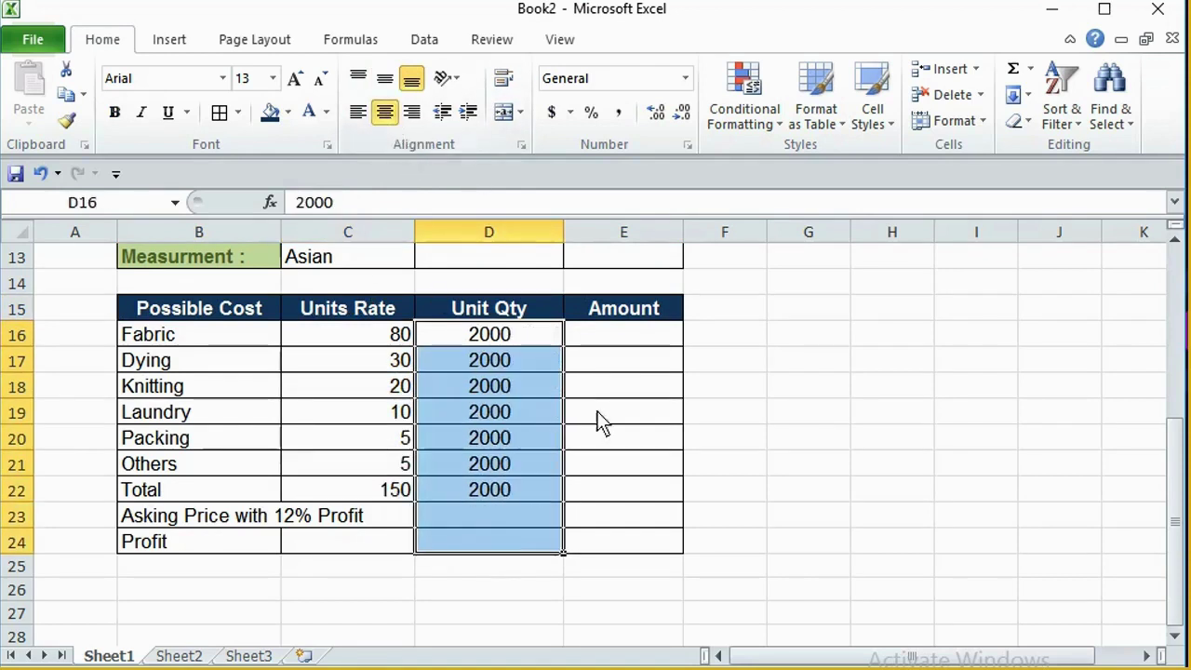
# Right-align the Amount cells E16:E24 and align them to the vertical middle.
pyautogui.click(627, 341)
pyautogui.moveTo(633, 344); pyautogui.dragTo(637, 547)
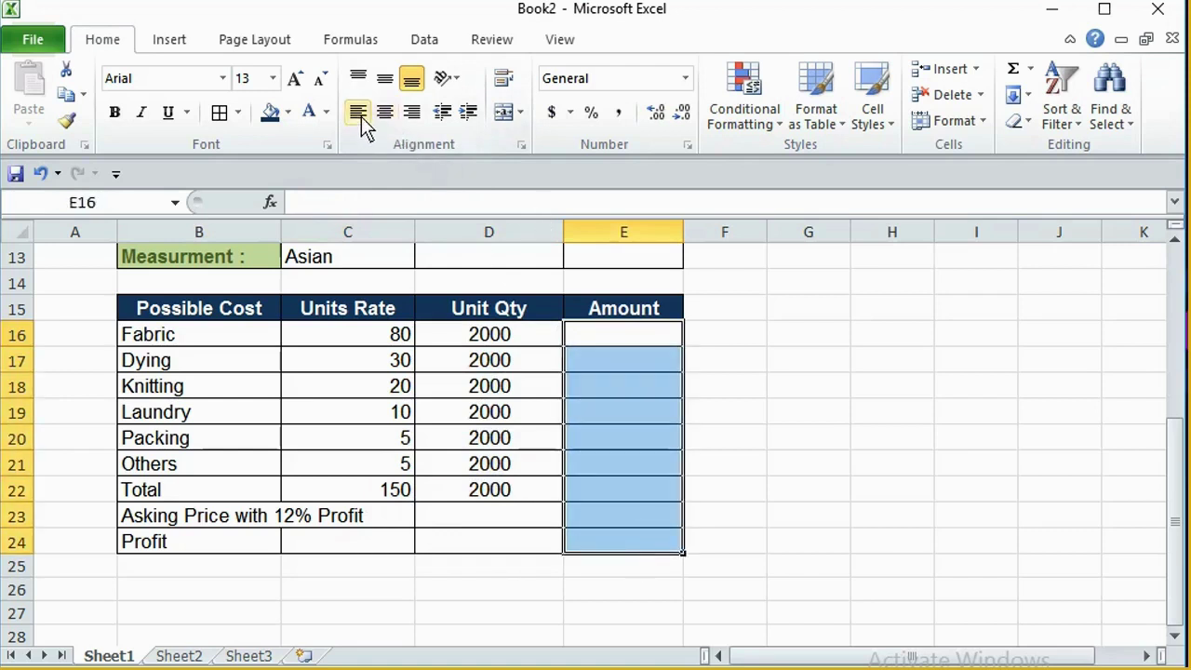
pyautogui.click(411, 112)
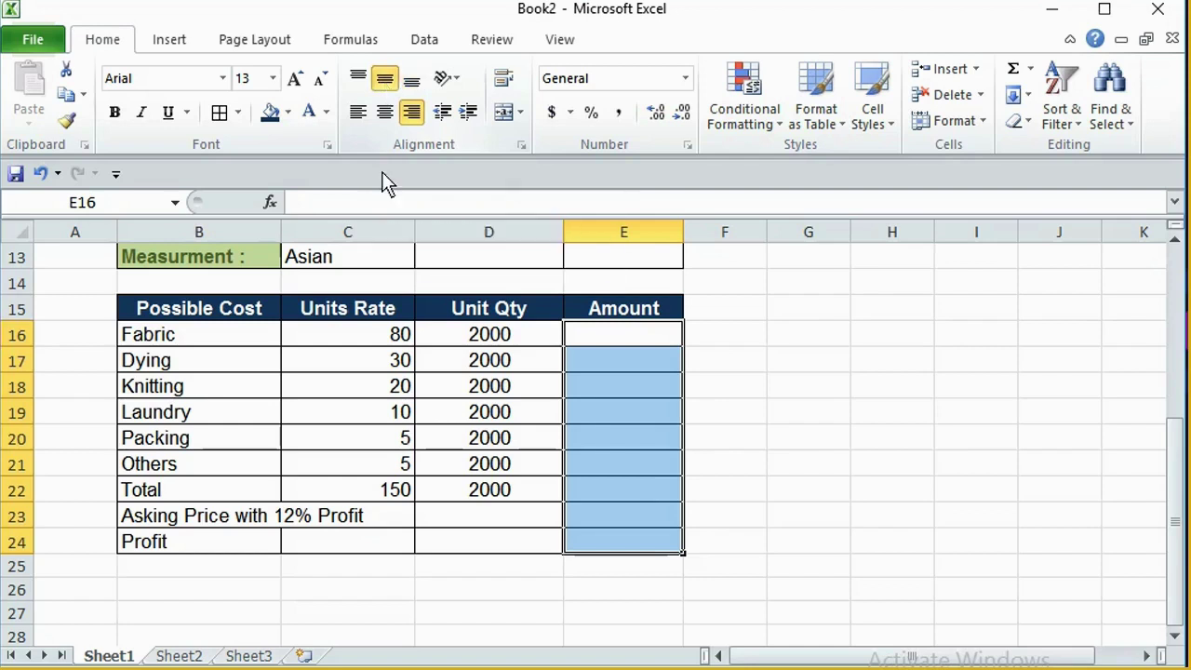
# Wrap the text of the Asking Price with 12% Profit label in B23 and right-align it.
pyautogui.click(244, 515)
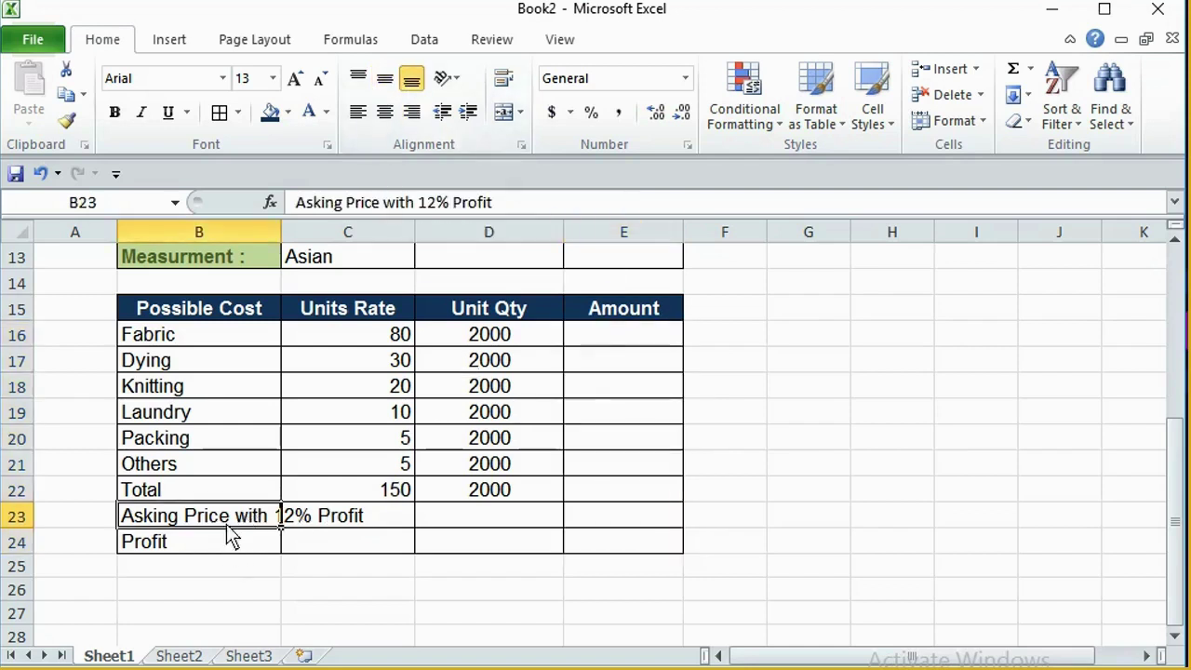
pyautogui.click(500, 84)
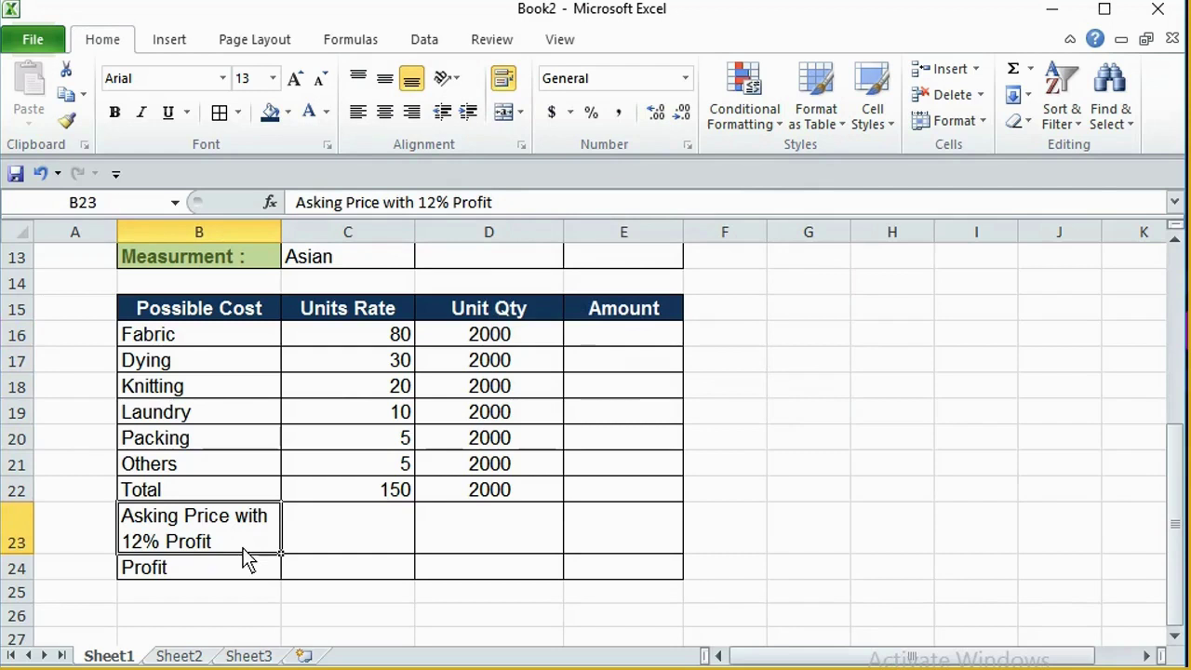
pyautogui.click(419, 116)
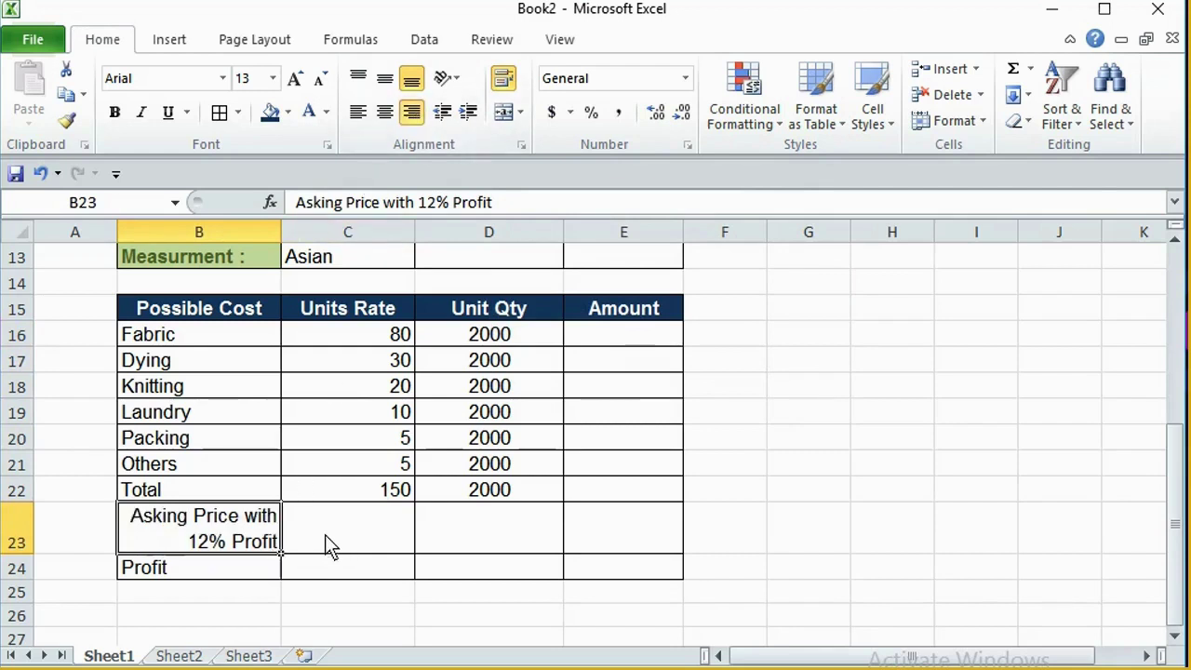
# Format the Profit label in B24 with dark blue fill and white, bold, centered text.
pyautogui.click(356, 539)
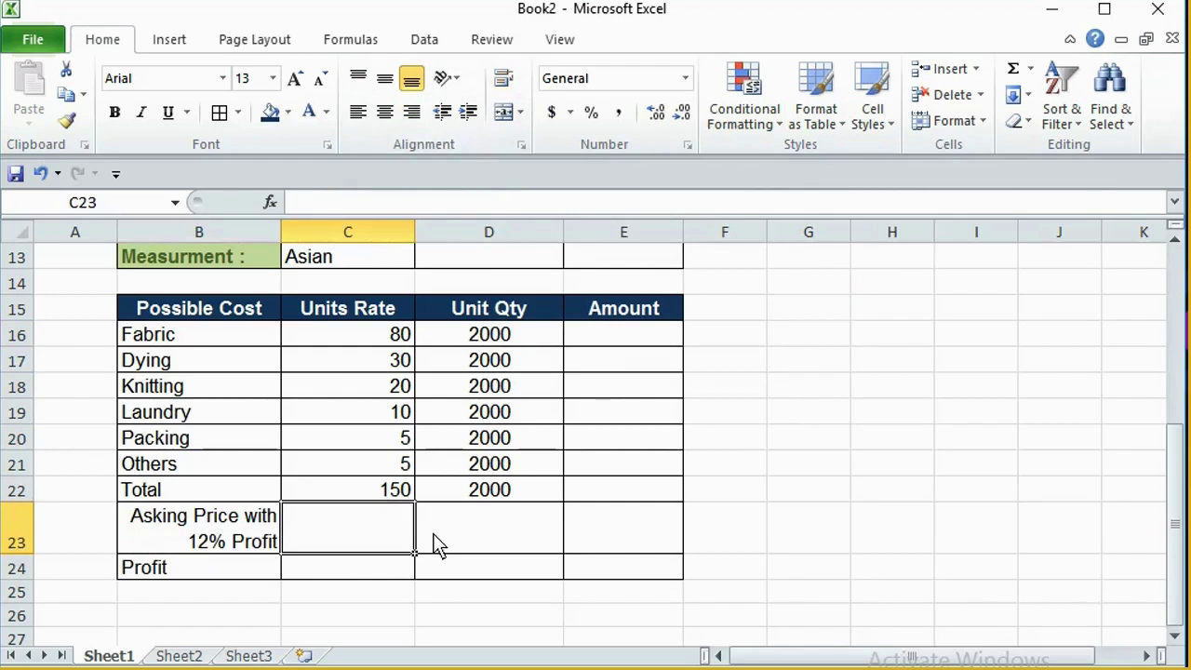
pyautogui.click(216, 567)
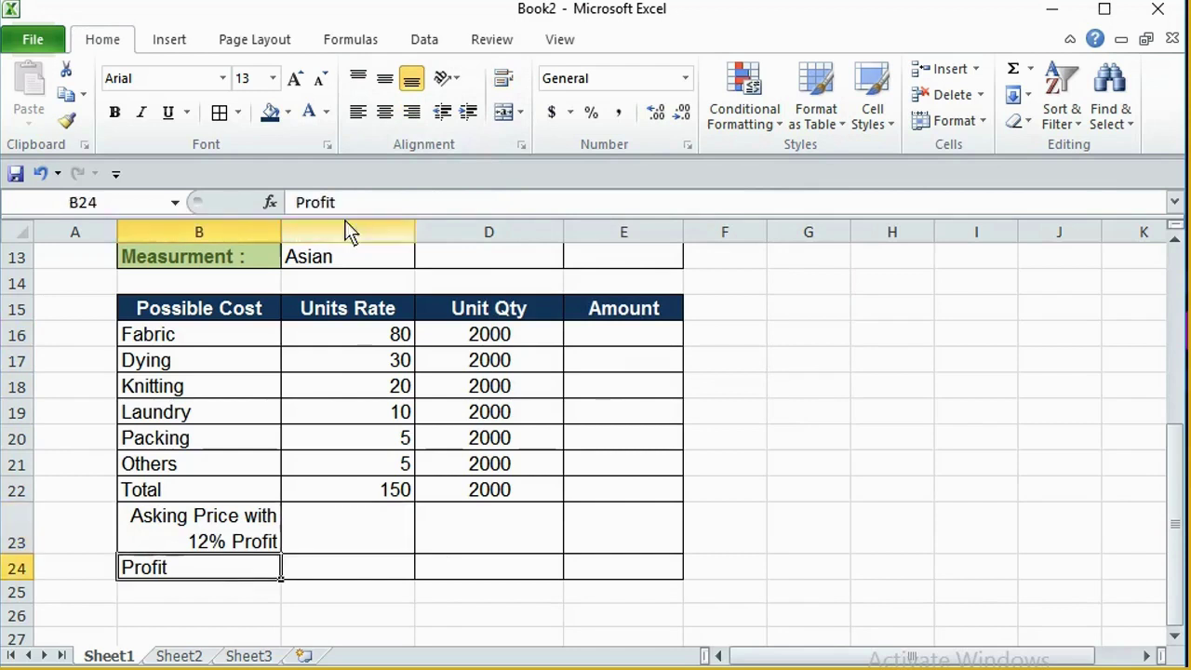
pyautogui.click(268, 112)
pyautogui.click(306, 112)
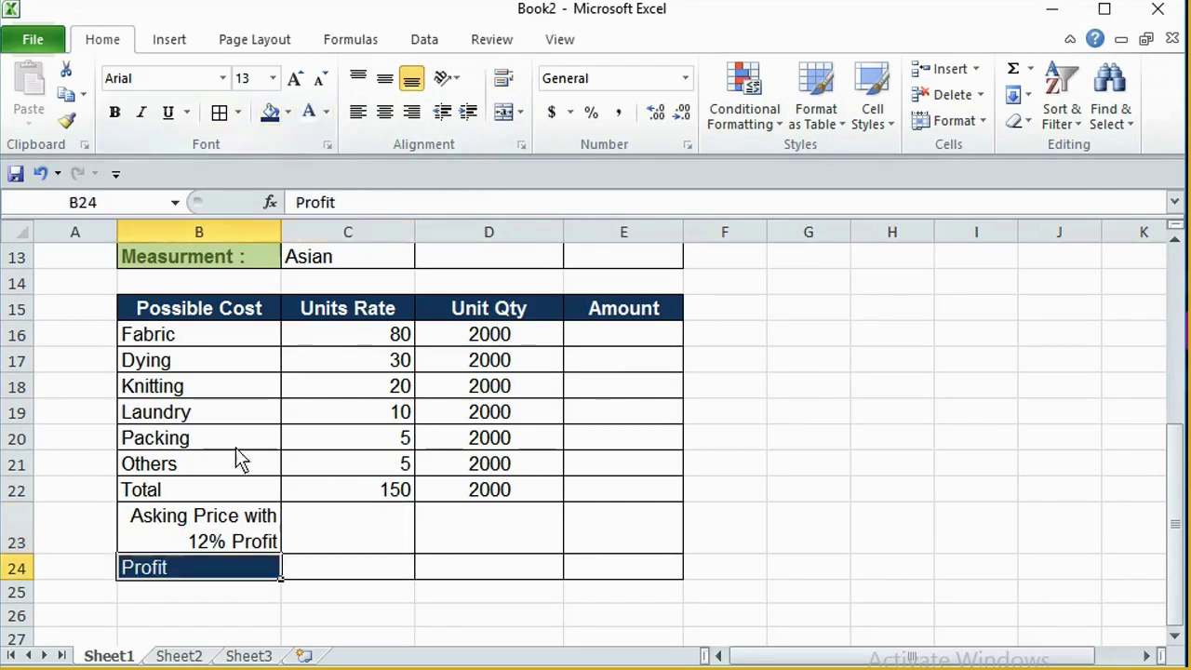
pyautogui.click(115, 113)
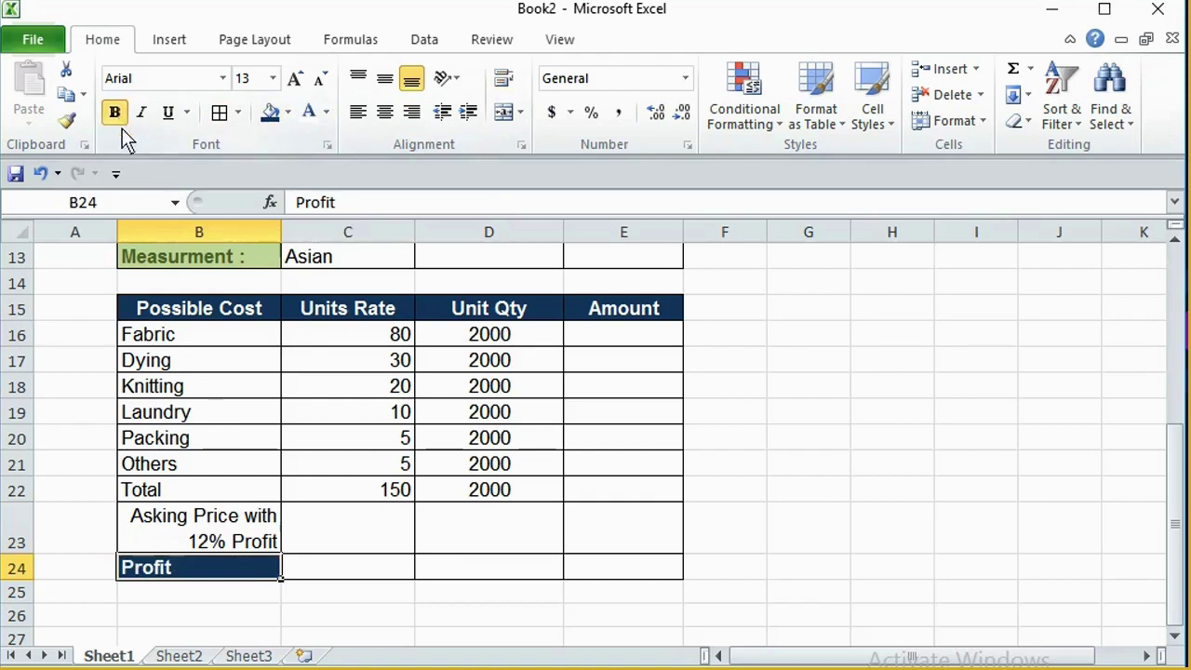
pyautogui.click(383, 114)
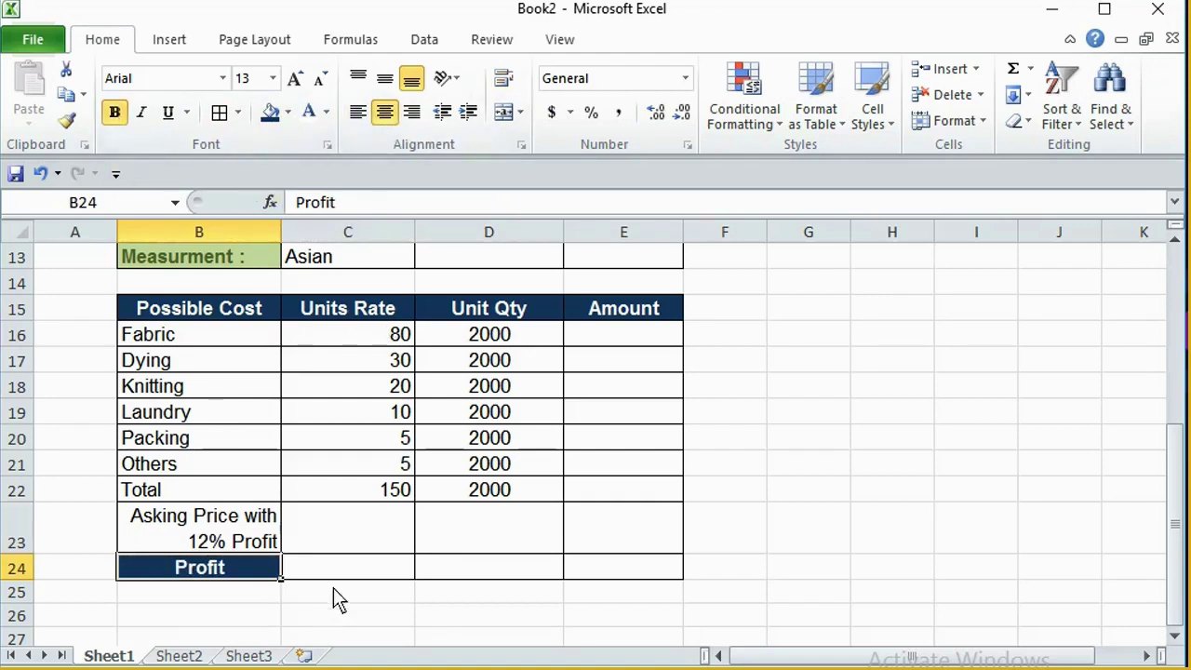
# Check how the asking price and profit rows are formatted in the finished Costing sheet workbook.
pyautogui.click(361, 568)
pyautogui.moveTo(361, 567); pyautogui.dragTo(610, 579)
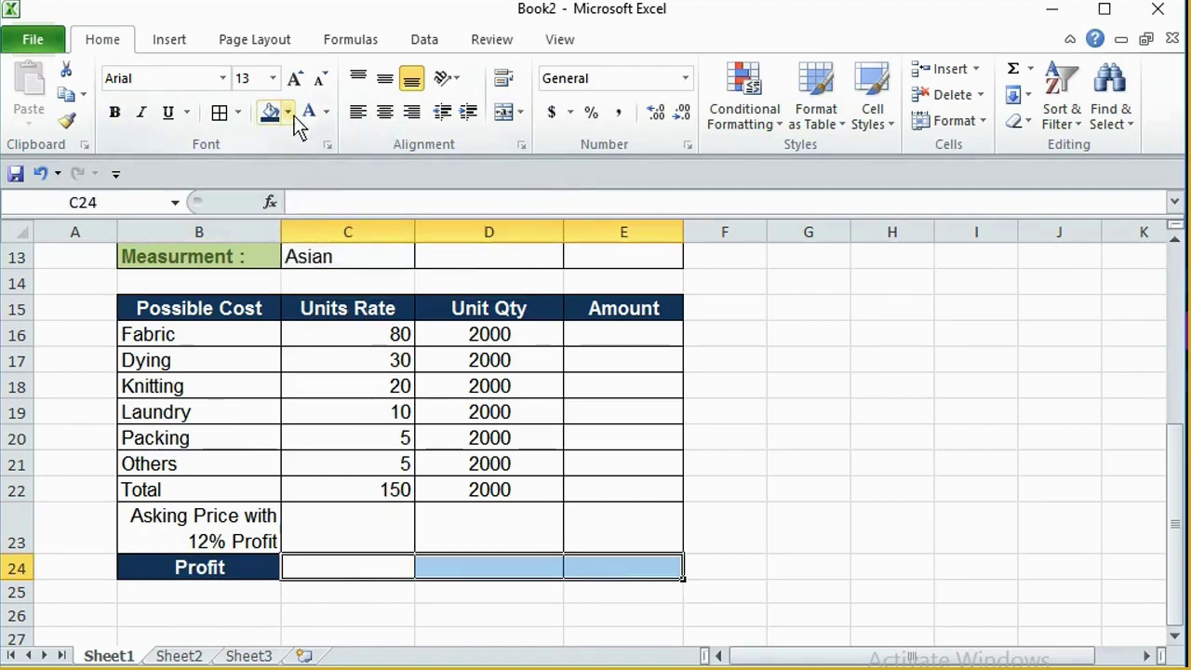
pyautogui.moveTo(347, 527); pyautogui.dragTo(483, 525)
pyautogui.moveTo(392, 569); pyautogui.dragTo(606, 573)
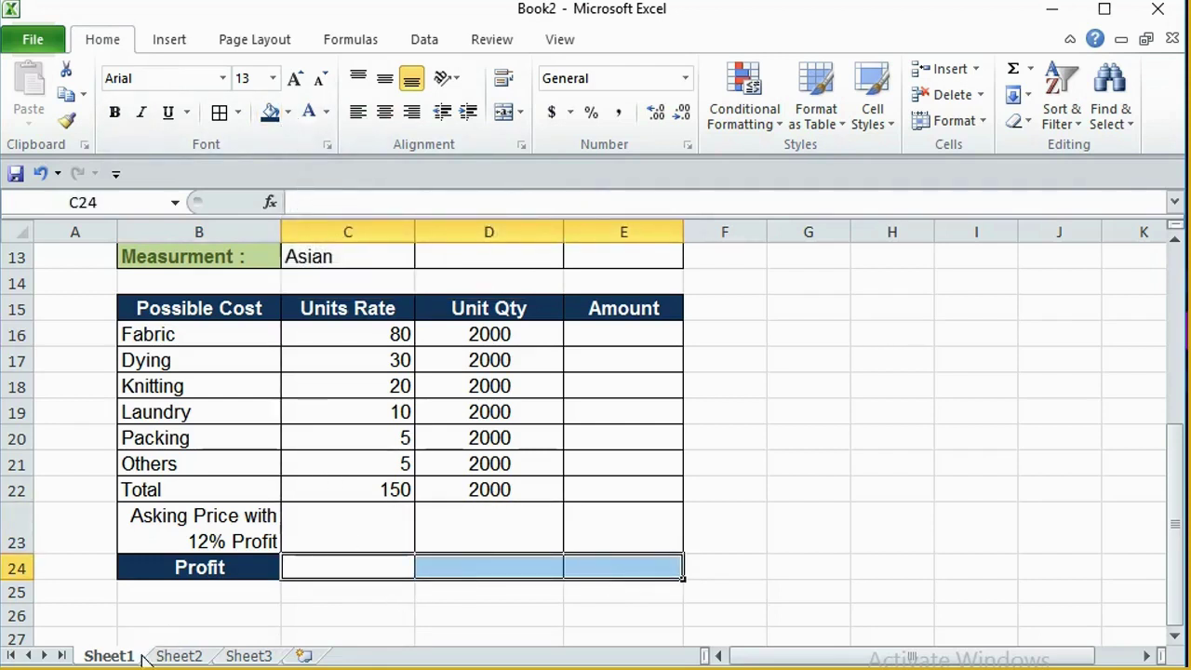
pyautogui.click(133, 595)
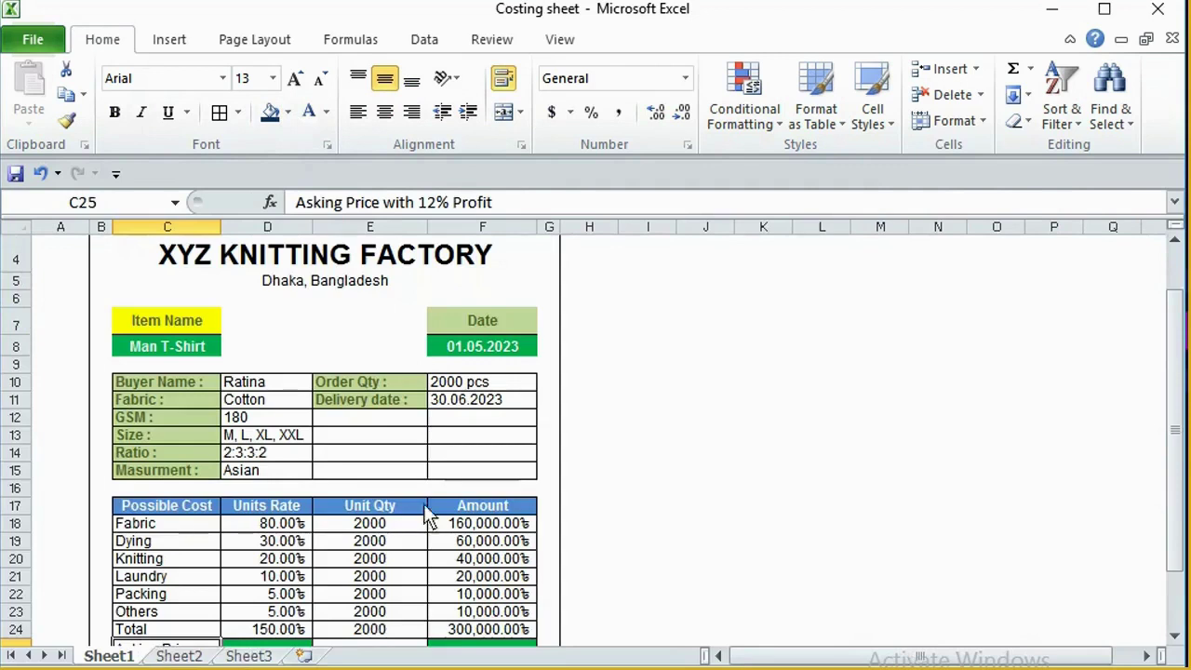
pyautogui.scroll(-2, 423, 503)
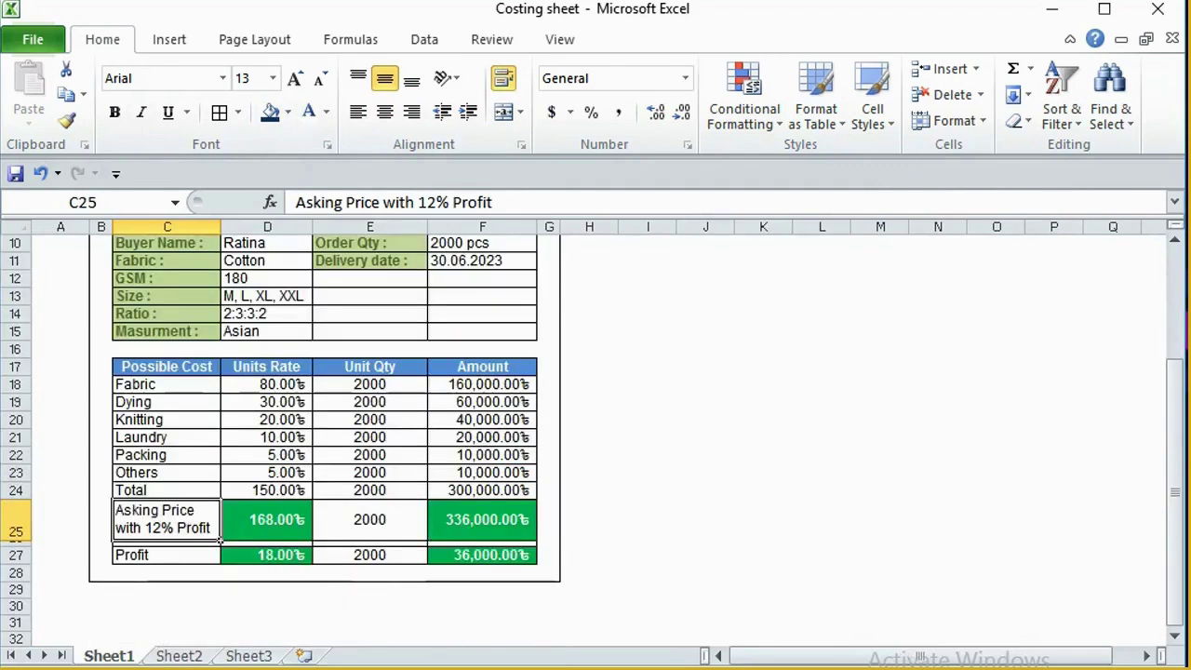
pyautogui.click(385, 609)
# Fill cells C23, C24, E23 and E24 with standard green and make them bold.
pyautogui.click(381, 544)
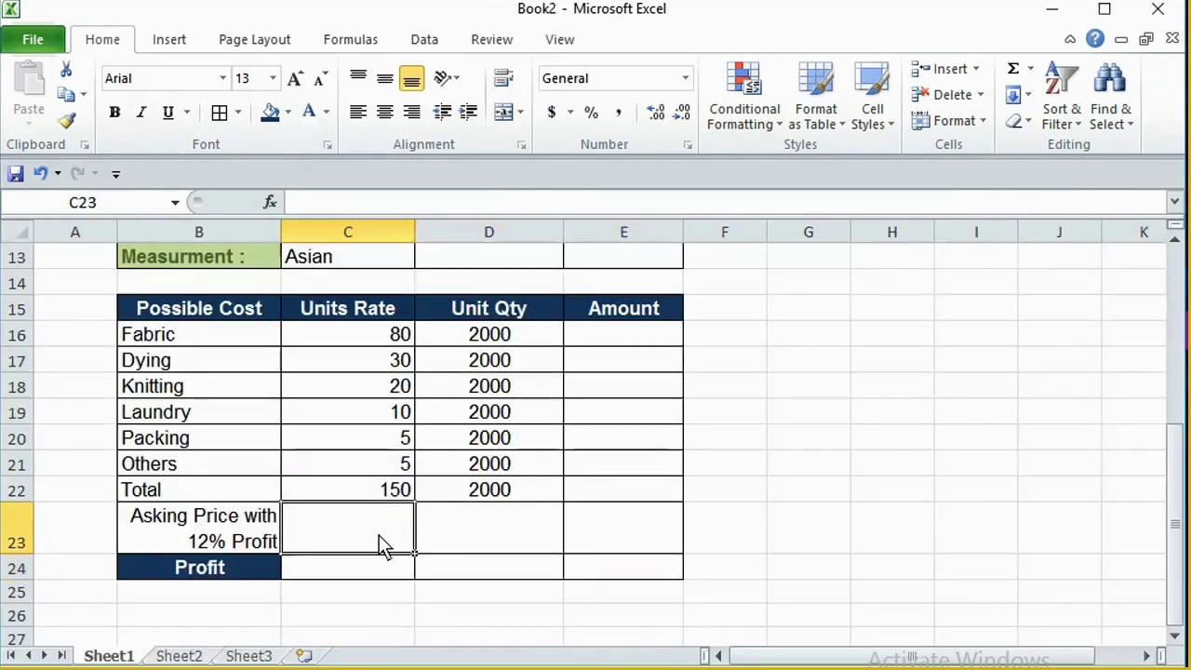
pyautogui.click(370, 565)
pyautogui.keyDown('ctrl'); pyautogui.click(617, 536); pyautogui.keyUp('ctrl')
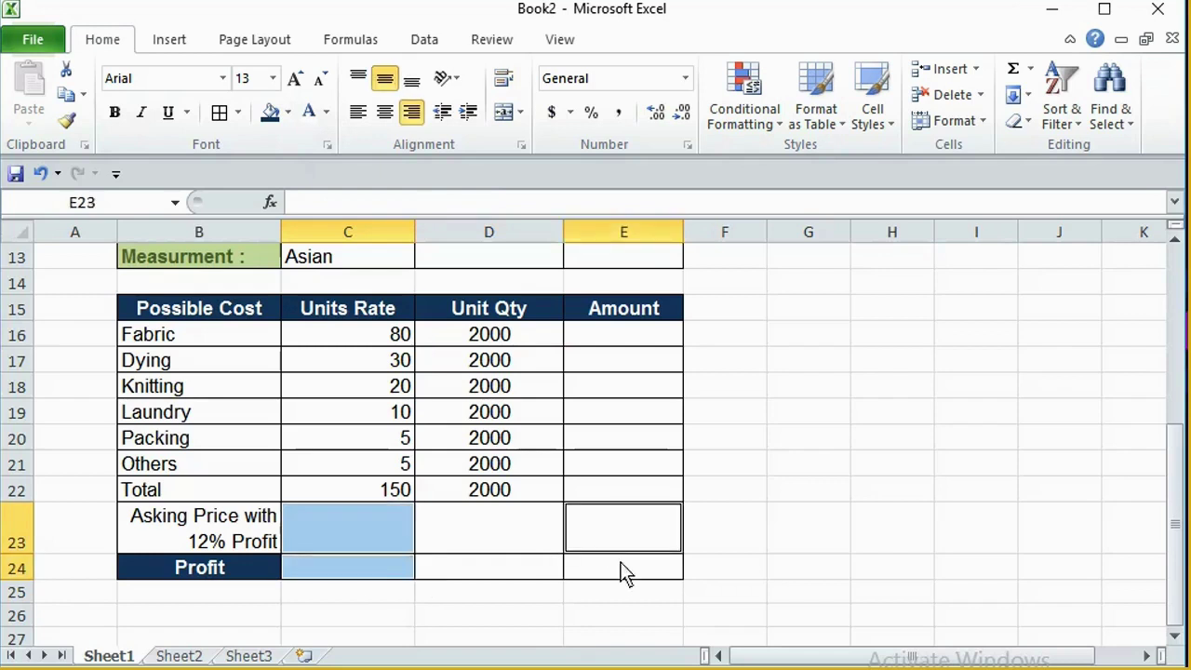
pyautogui.keyDown('ctrl'); pyautogui.click(622, 570); pyautogui.keyUp('ctrl')
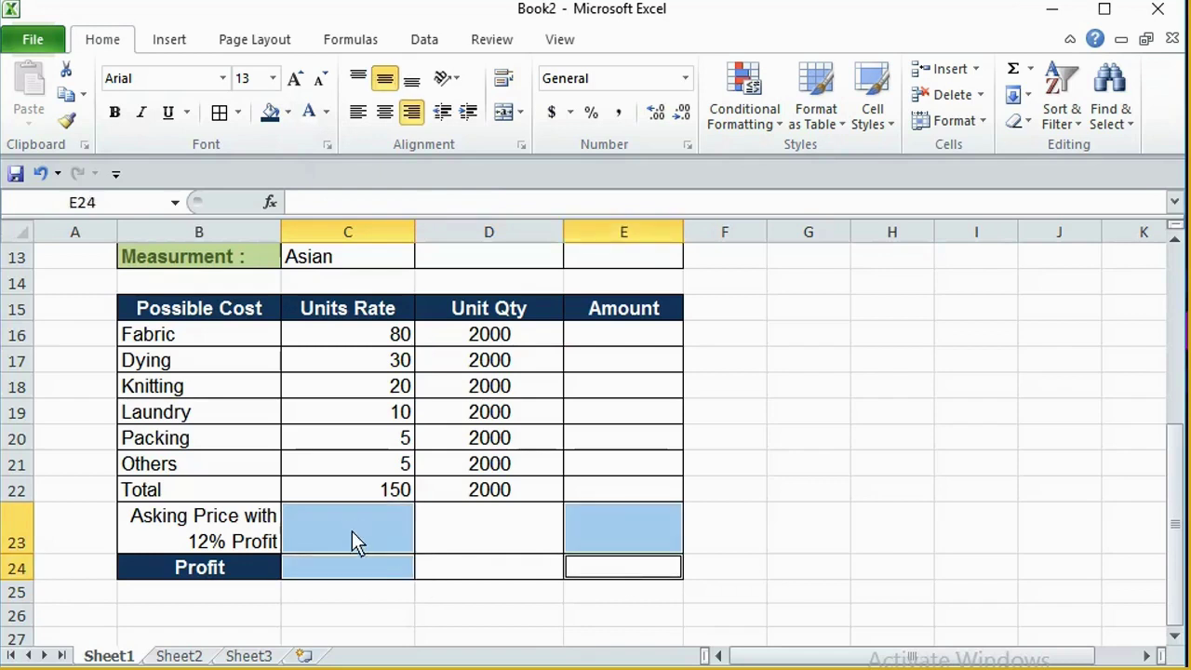
pyautogui.click(287, 112)
pyautogui.click(364, 287)
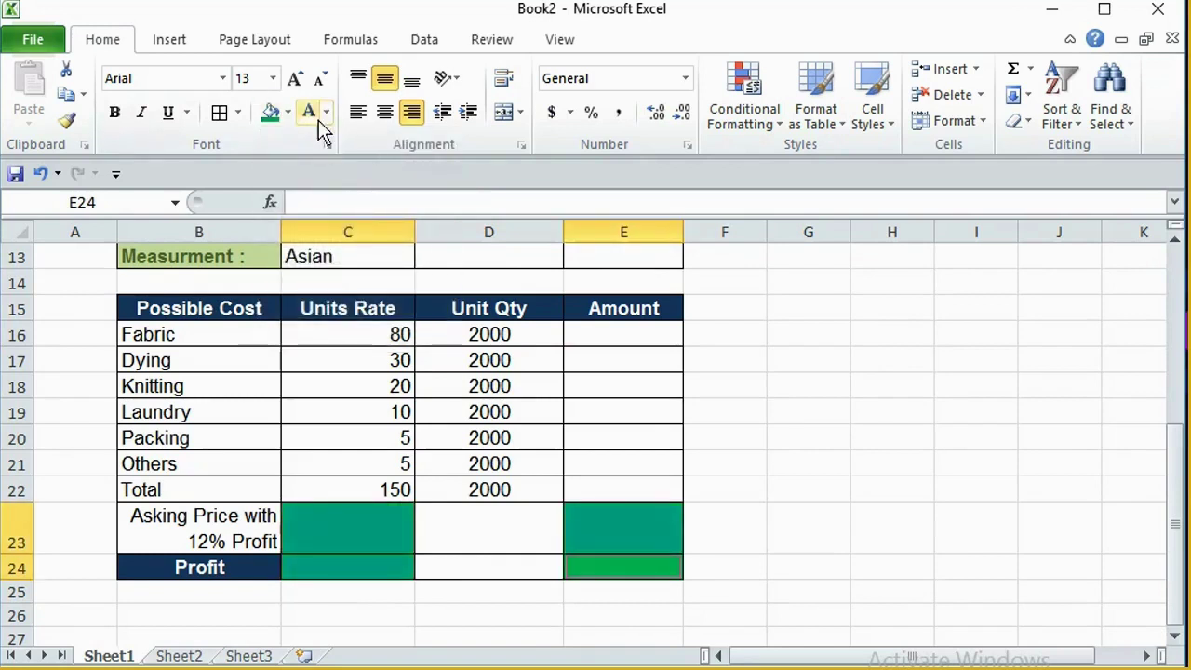
pyautogui.click(115, 112)
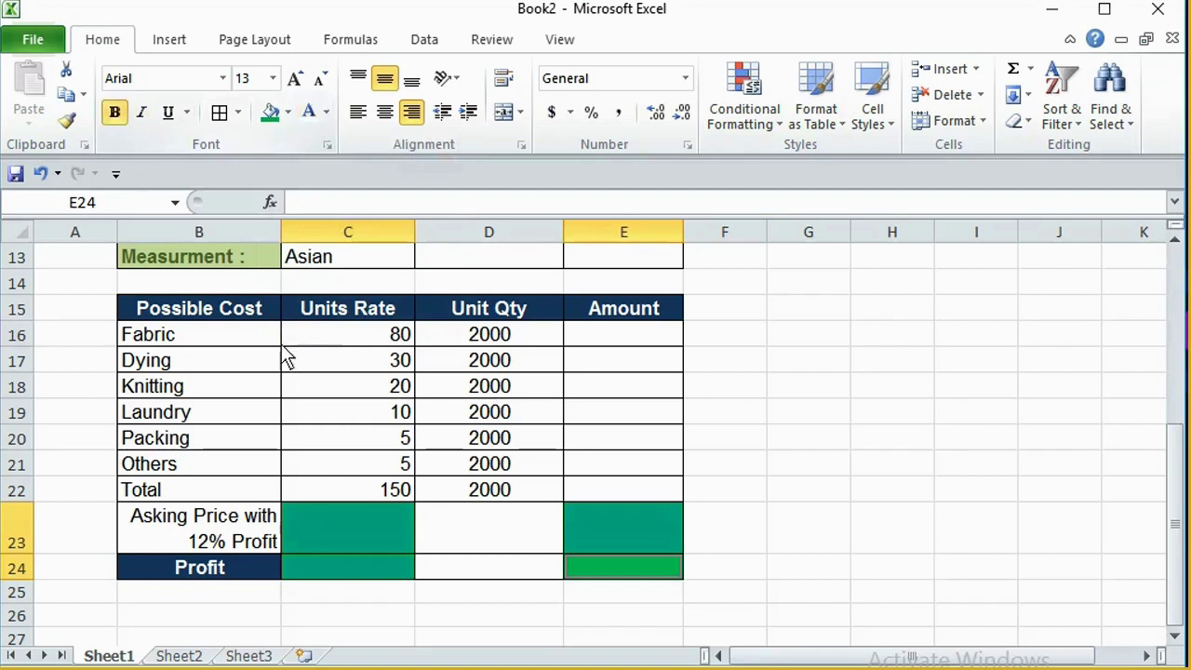
# Merge and center the XYZ KNITTING FACTORY title across B2:E2 with middle vertical alignment.
pyautogui.scroll(3, 447, 498)
pyautogui.scroll(1, 457, 494)
pyautogui.scroll(-1, 465, 500)
pyautogui.scroll(-5, 494, 555)
pyautogui.scroll(3, 511, 518)
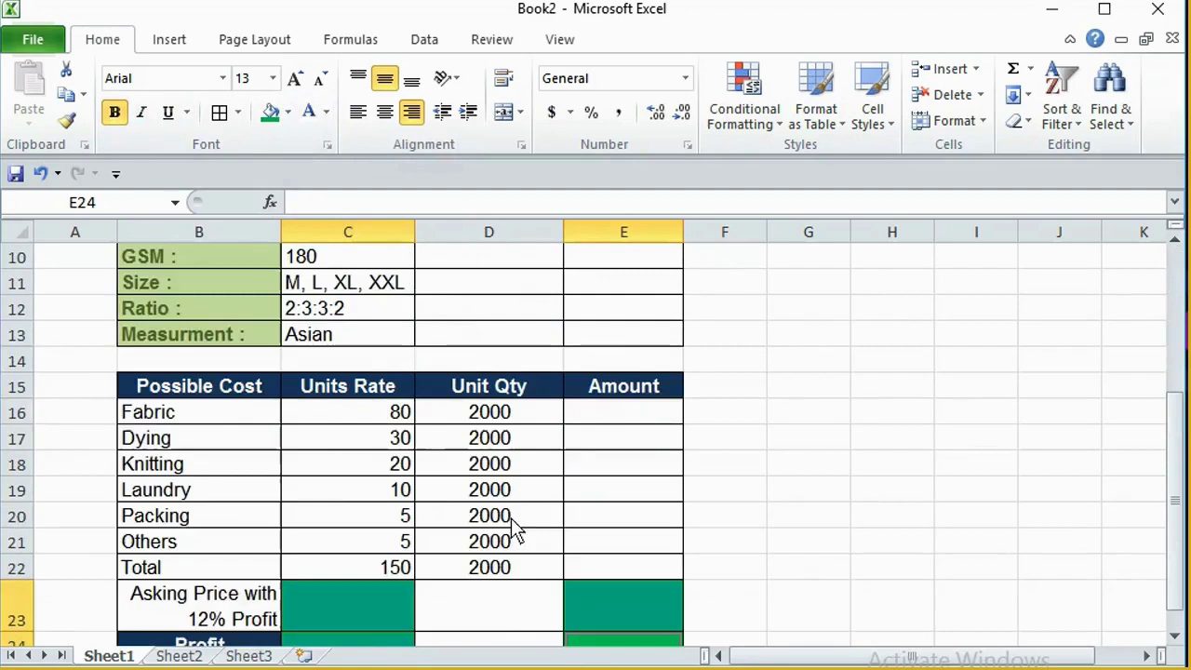
pyautogui.scroll(3, 511, 518)
pyautogui.moveTo(203, 287); pyautogui.dragTo(614, 290)
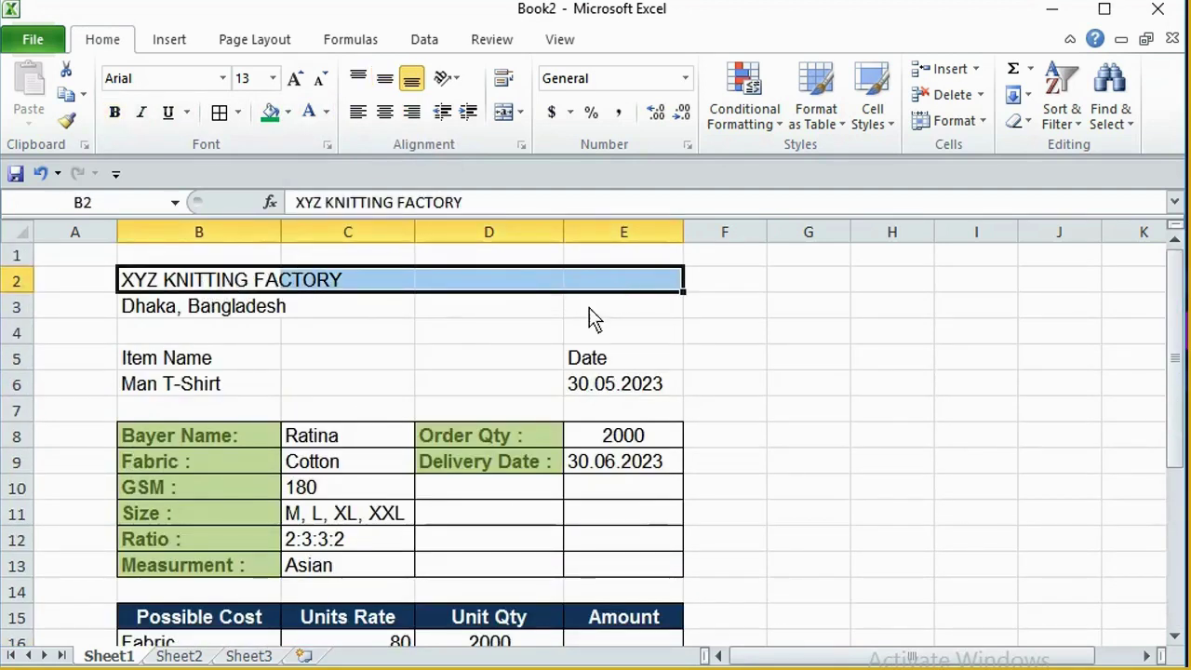
pyautogui.click(504, 113)
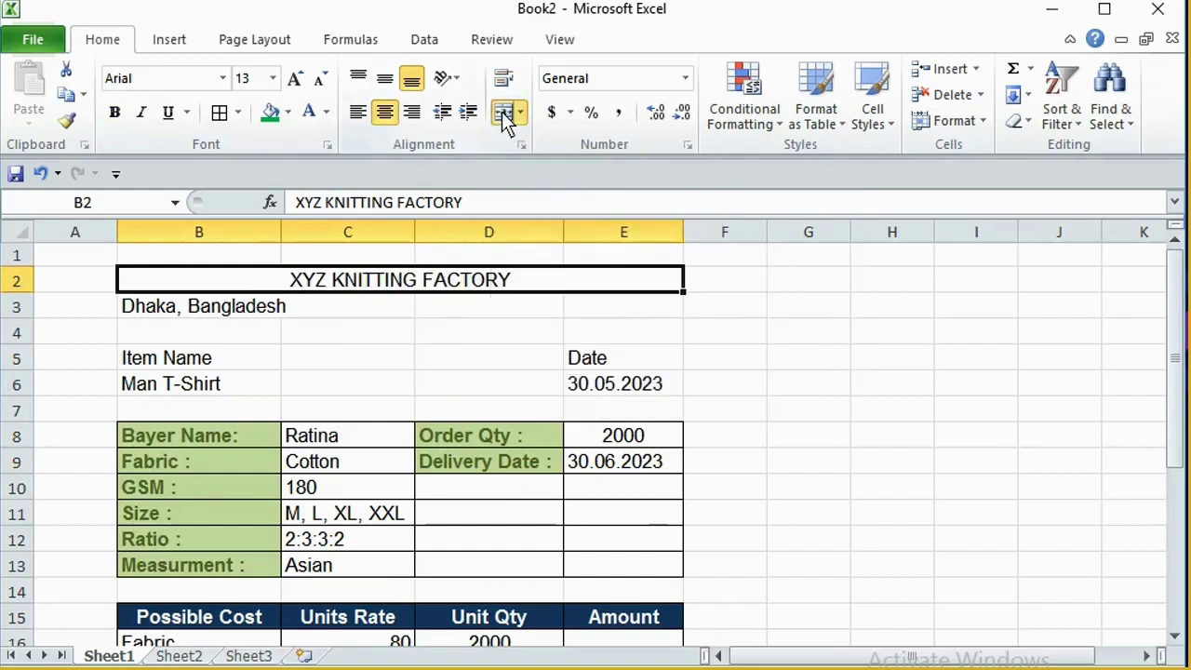
pyautogui.click(386, 80)
# Set the factory title in B2 to bold at font size 28.
pyautogui.click(272, 79)
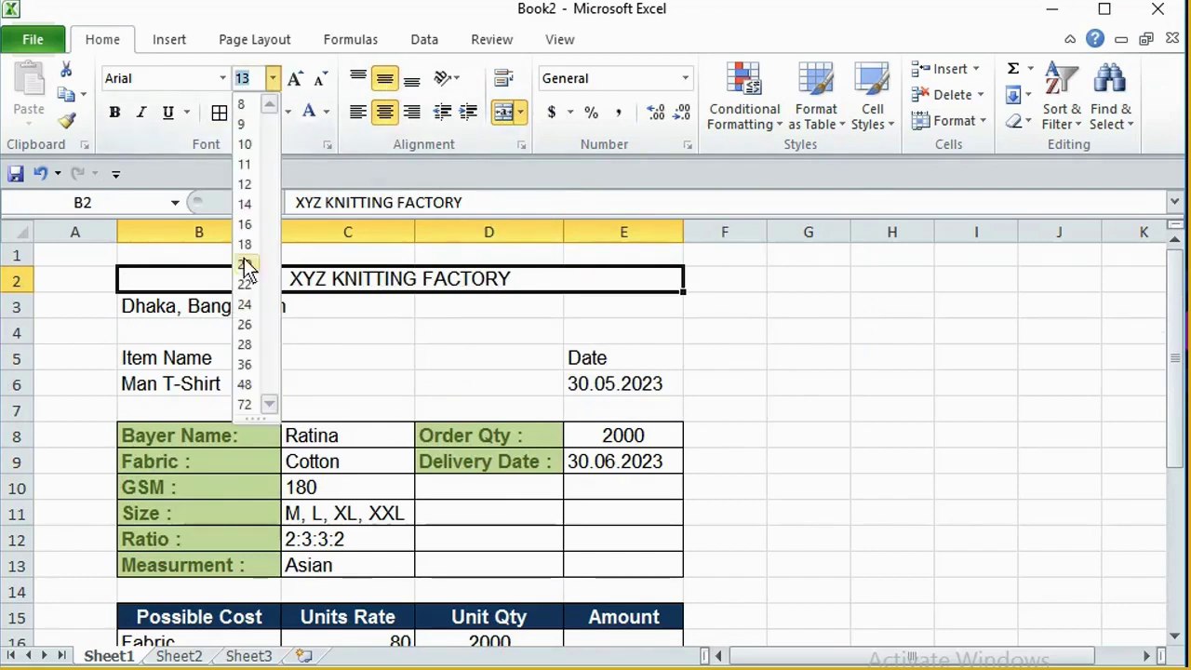
pyautogui.click(246, 344)
pyautogui.click(114, 112)
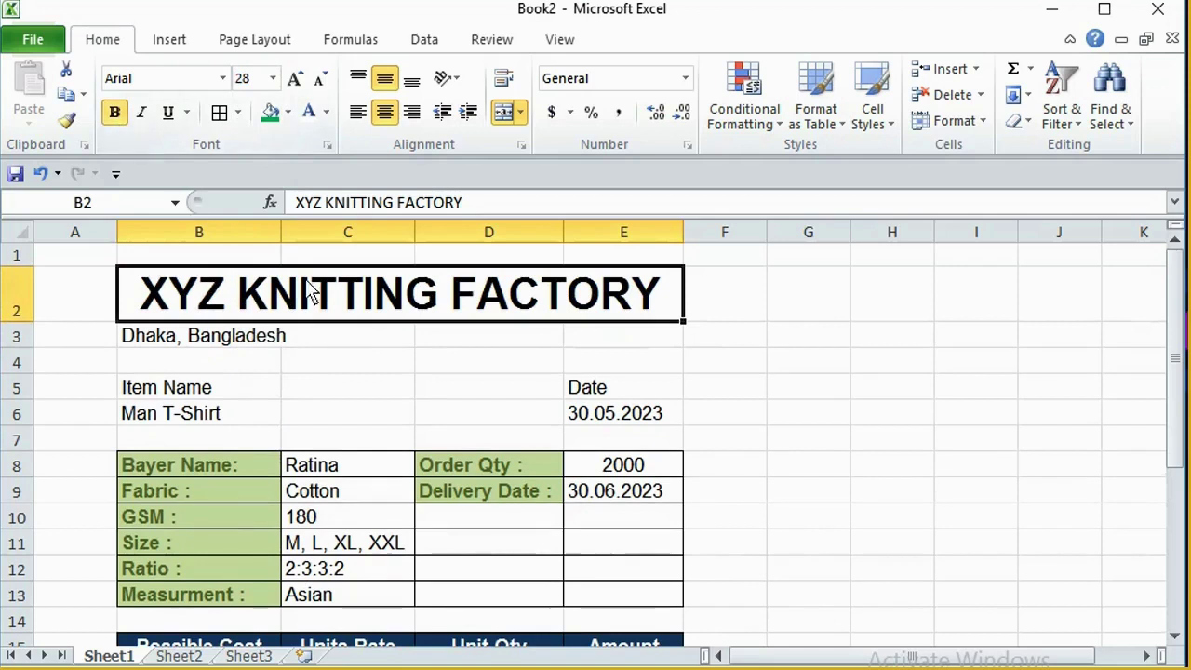
# Merge and center the location line below the title across B3:E3, aligned to the vertical middle.
pyautogui.moveTo(173, 337); pyautogui.dragTo(581, 335)
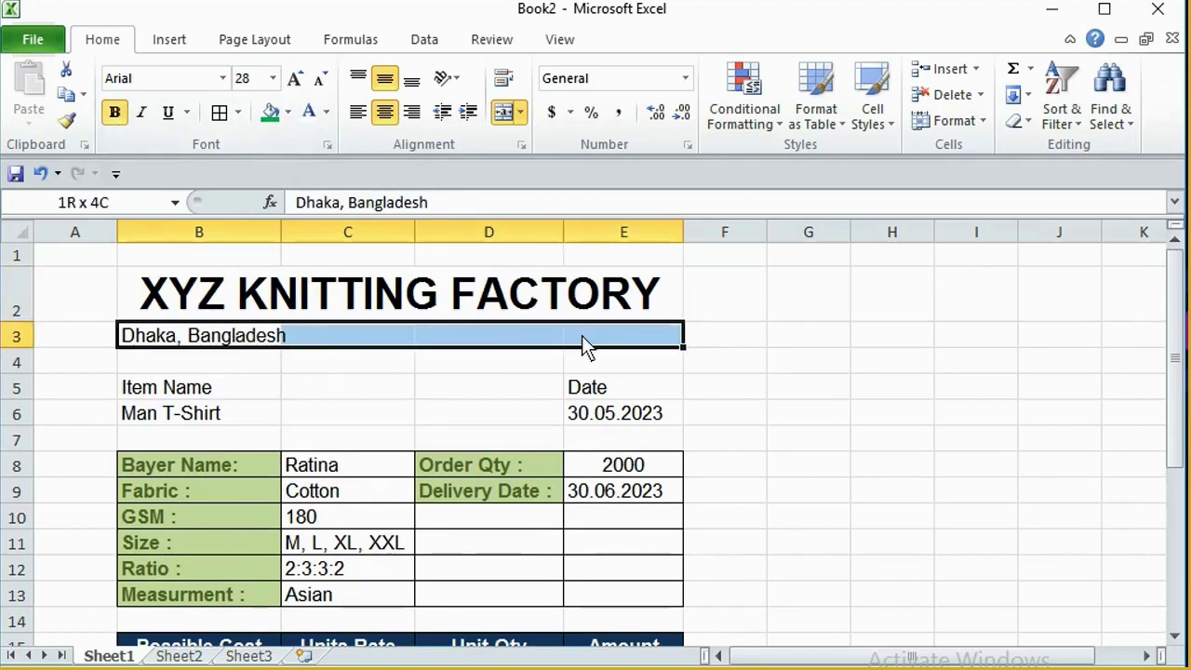
pyautogui.click(501, 115)
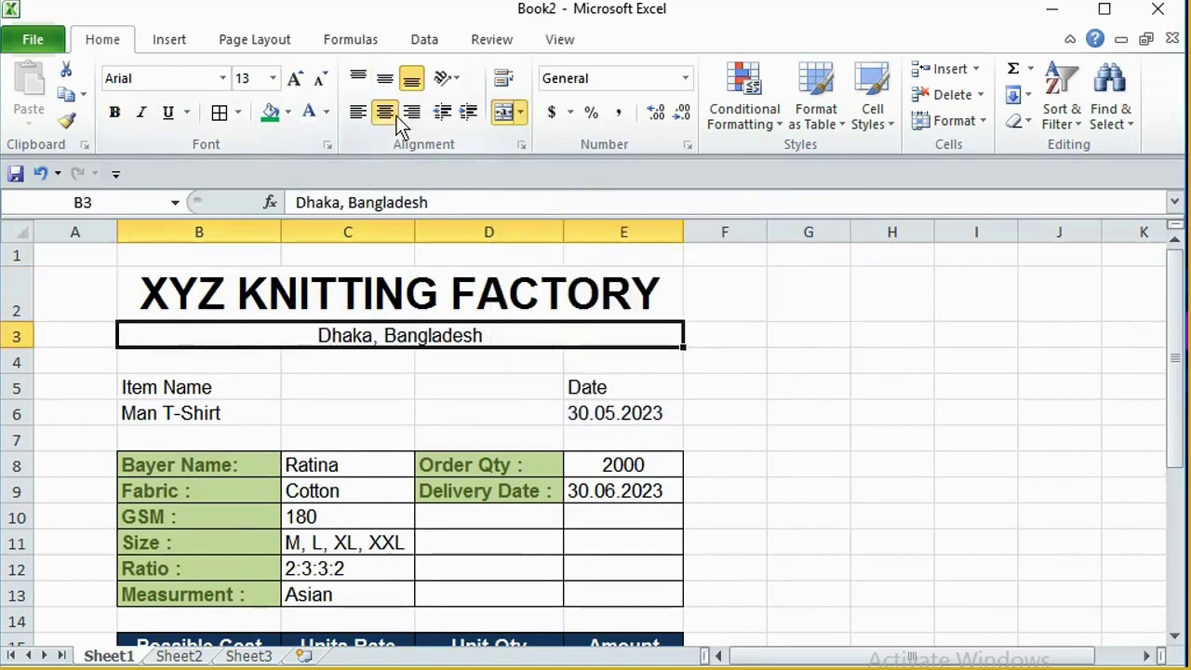
pyautogui.click(385, 79)
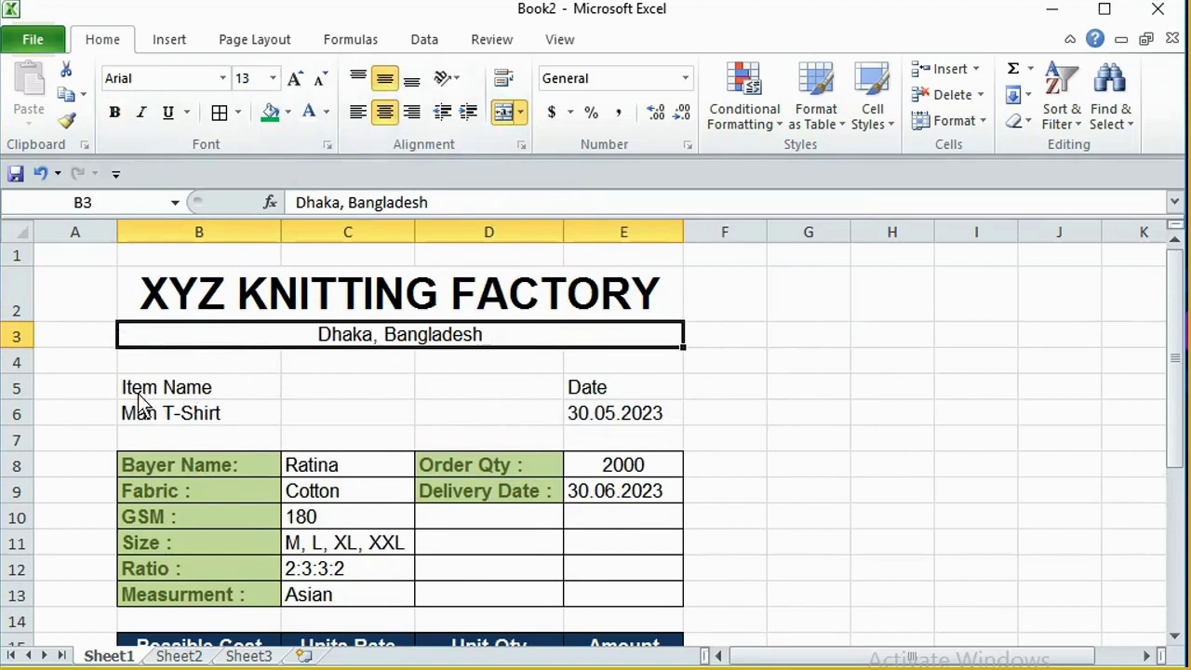
# Center the Item Name and Man T-Shirt cells B5:B6 horizontally.
pyautogui.click(170, 389)
pyautogui.moveTo(195, 391); pyautogui.dragTo(223, 415)
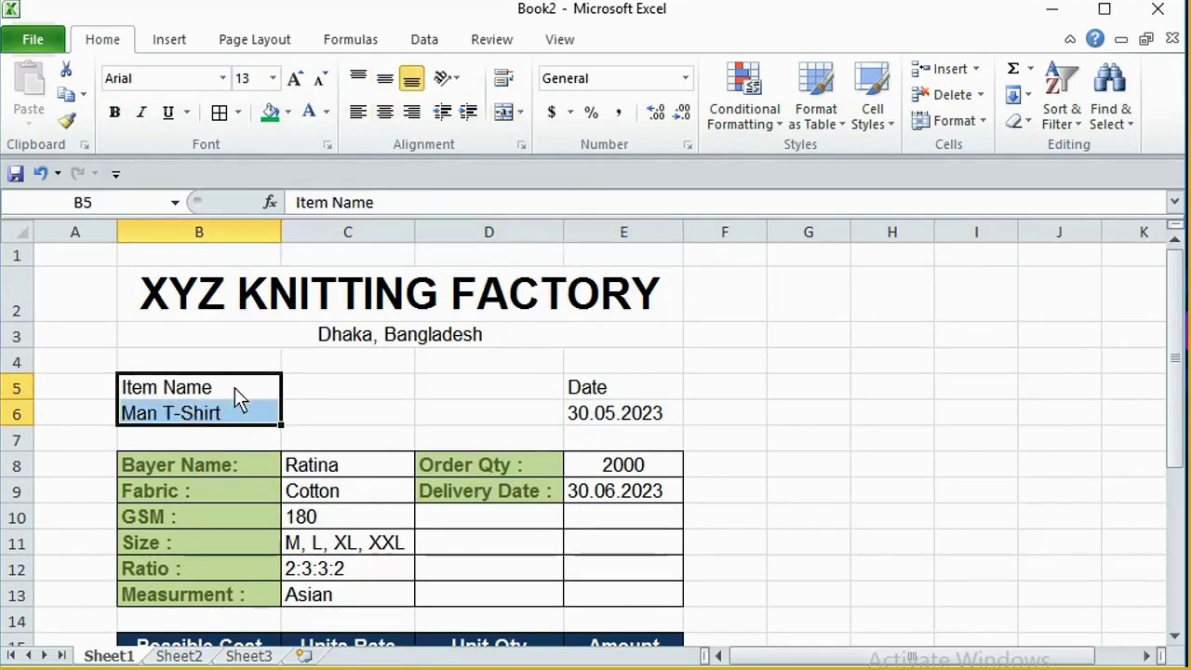
pyautogui.click(384, 113)
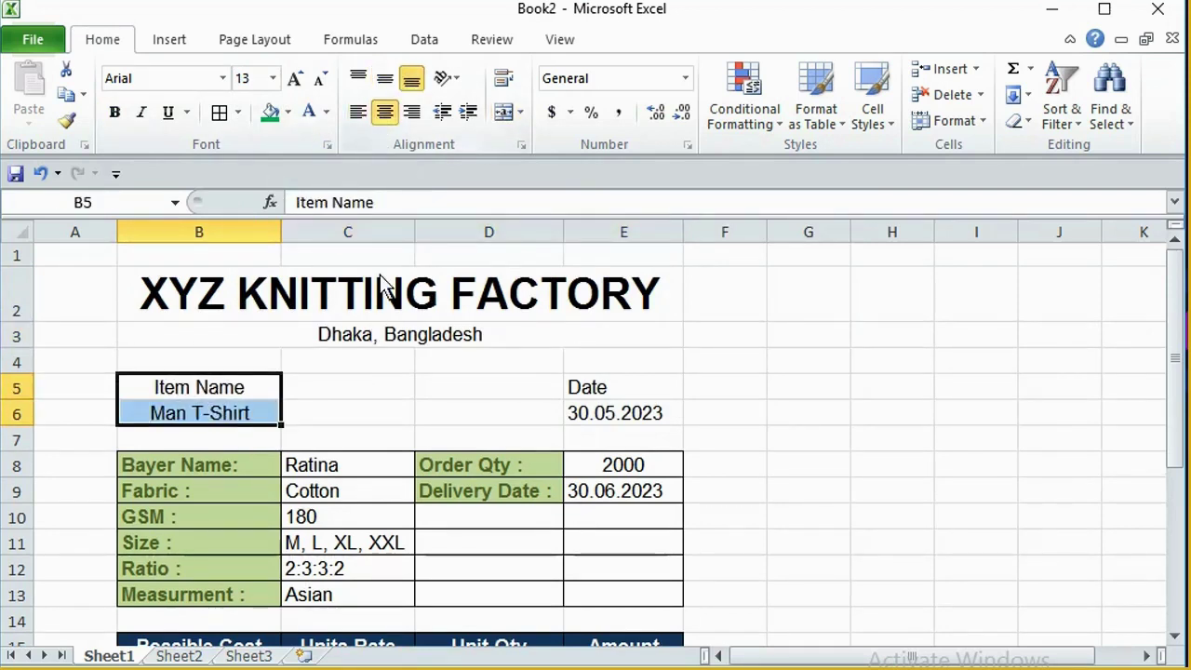
# Fill the Item Name cell B5 with standard yellow and make its text bold.
pyautogui.click(212, 394)
pyautogui.click(288, 113)
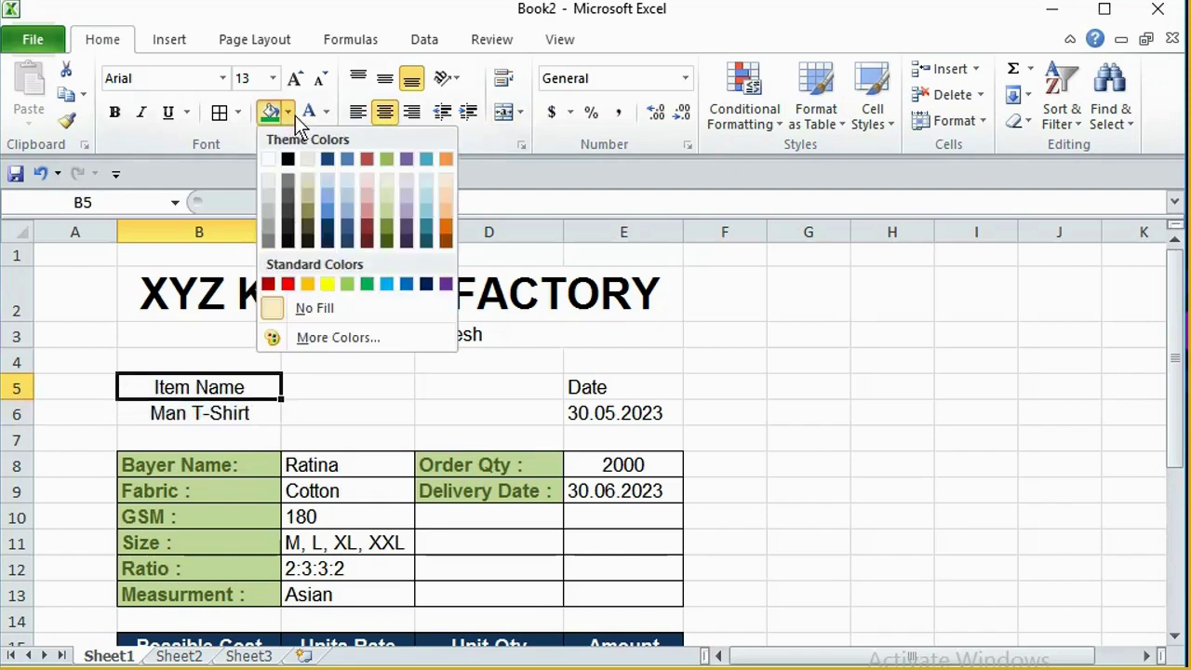
pyautogui.click(320, 283)
pyautogui.click(120, 114)
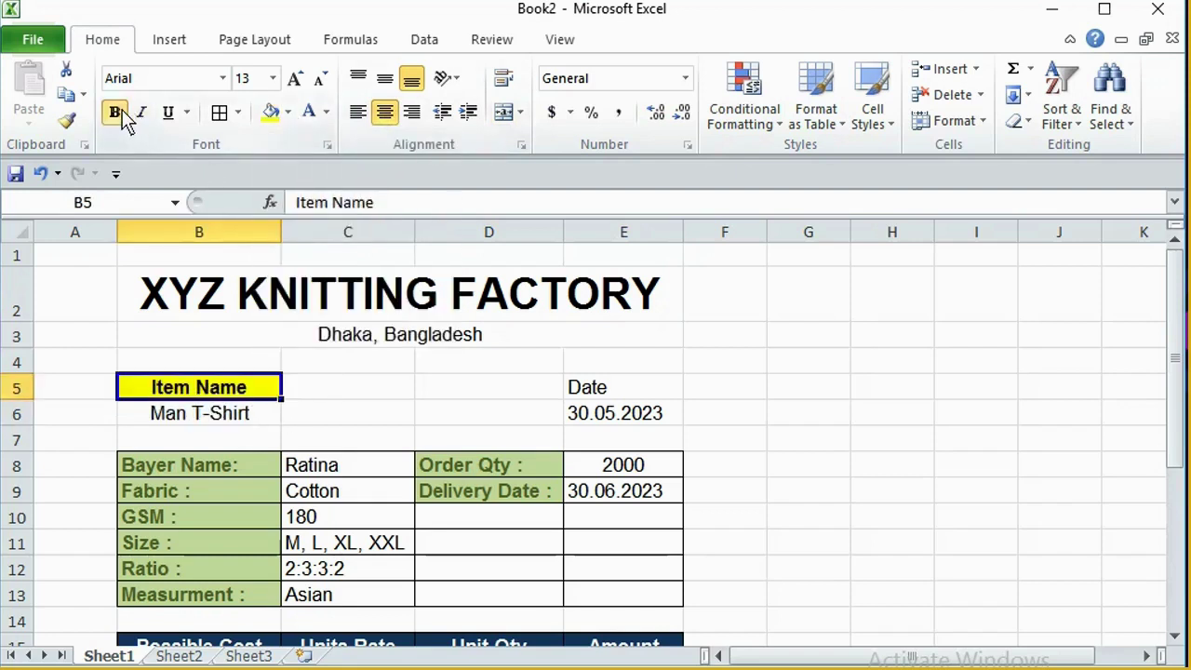
# Add a bottom border to the Item Name cell B5.
pyautogui.click(207, 415)
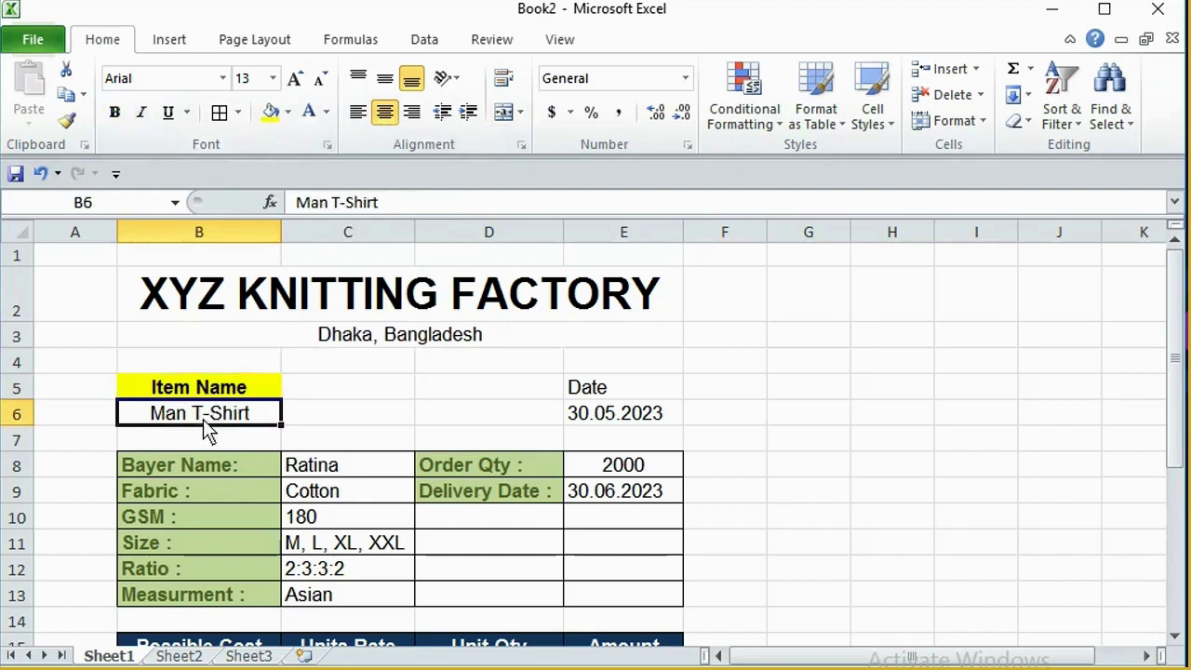
pyautogui.click(258, 391)
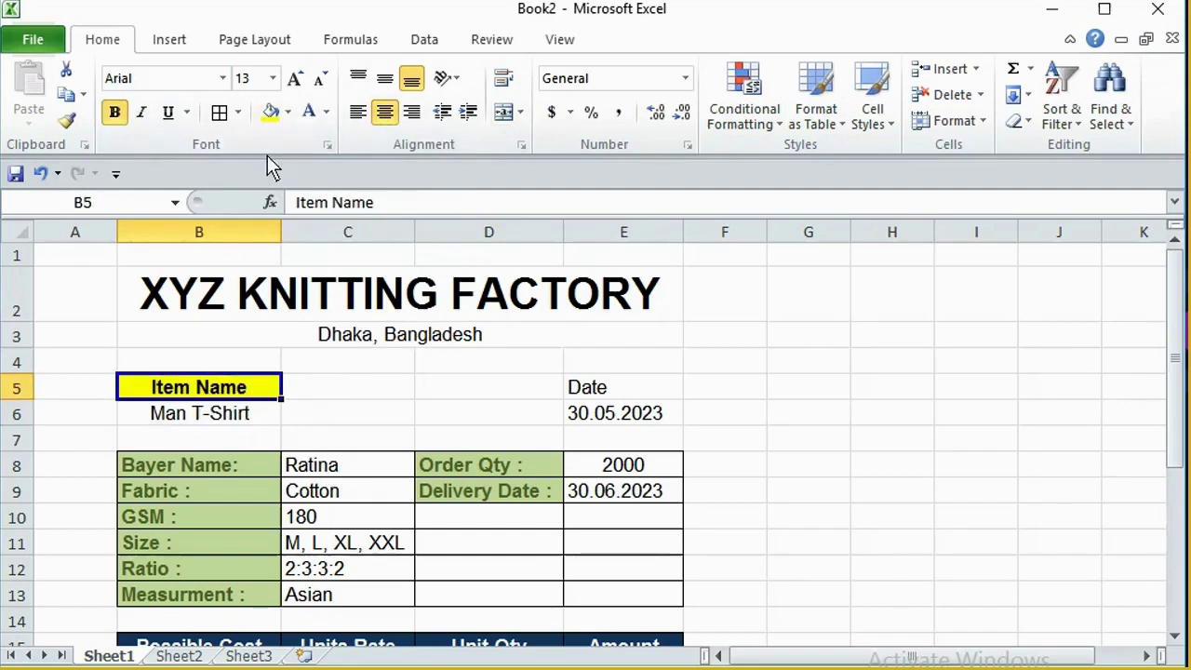
pyautogui.click(238, 114)
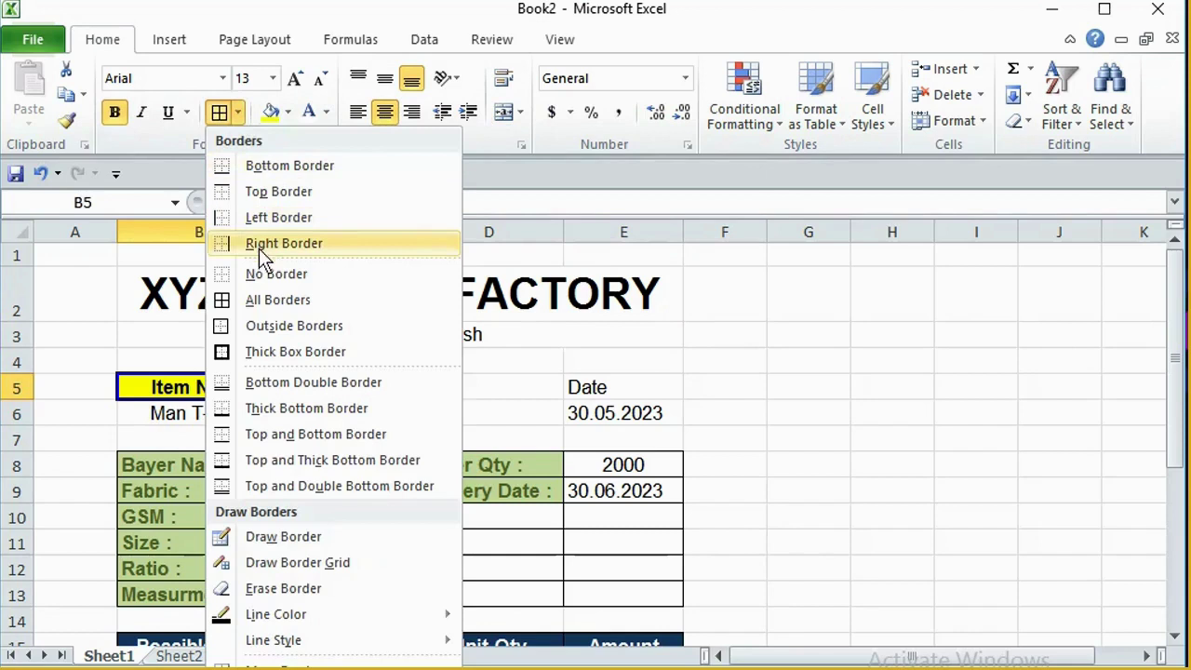
pyautogui.click(276, 168)
pyautogui.click(342, 398)
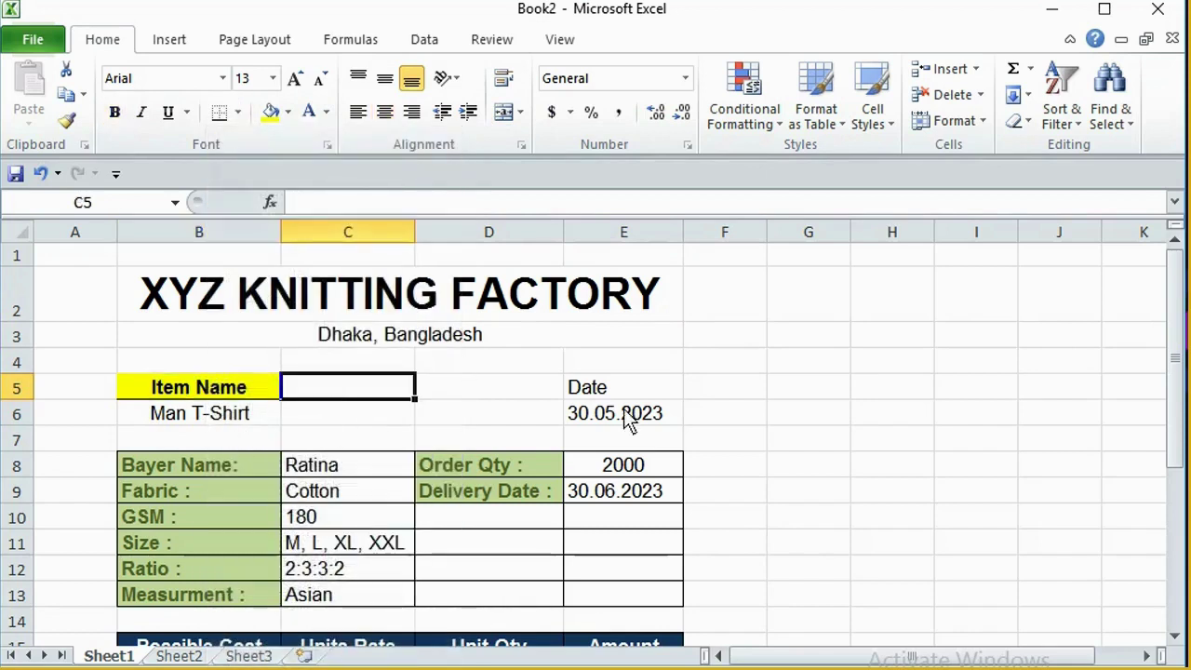
# Center the Date cell E5 horizontally and align it to the vertical middle.
pyautogui.click(612, 387)
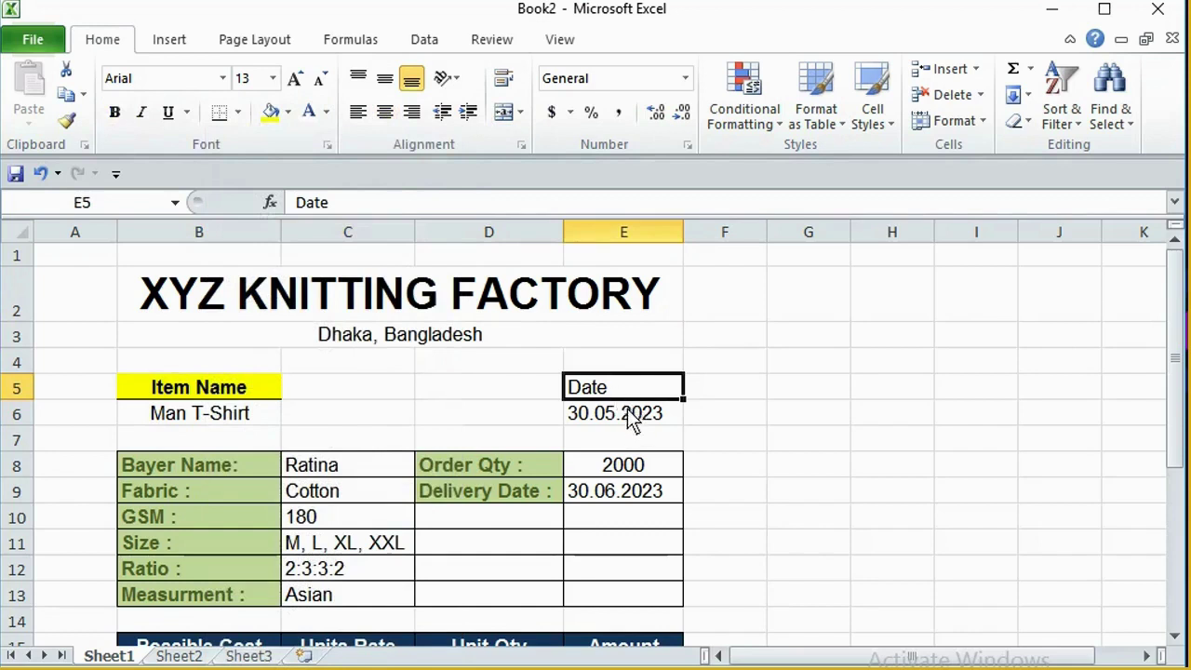
pyautogui.click(383, 113)
pyautogui.click(384, 78)
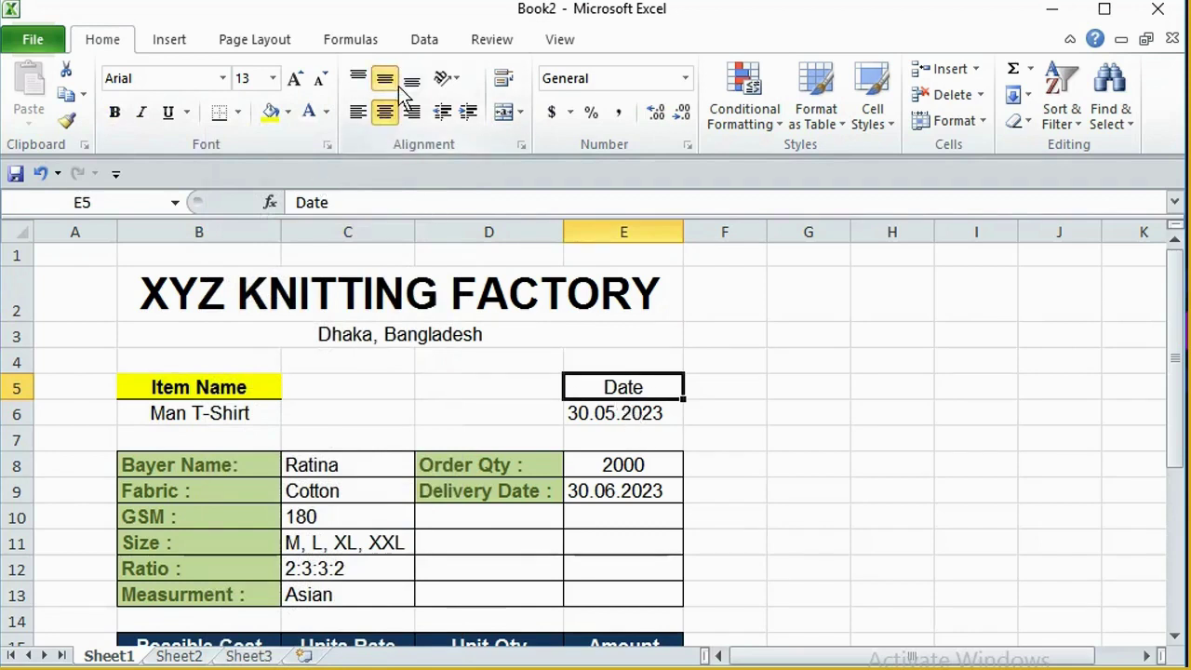
# Fill the Date cell E5 with standard yellow and give it a bottom border.
pyautogui.click(288, 112)
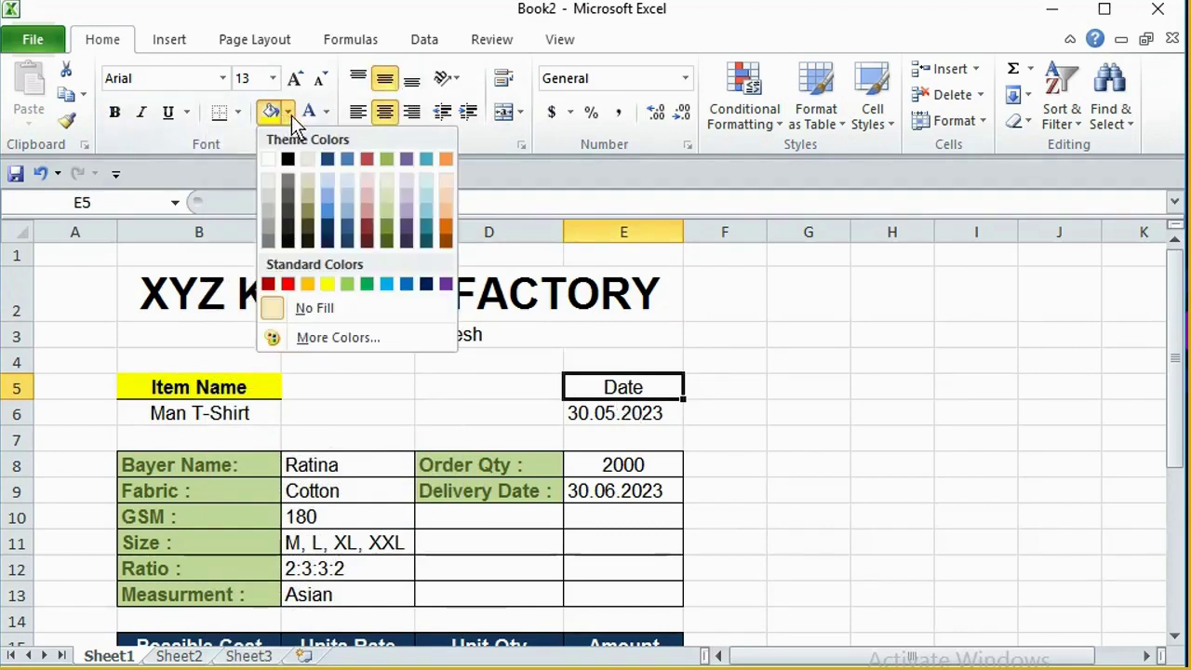
pyautogui.click(326, 279)
pyautogui.click(598, 418)
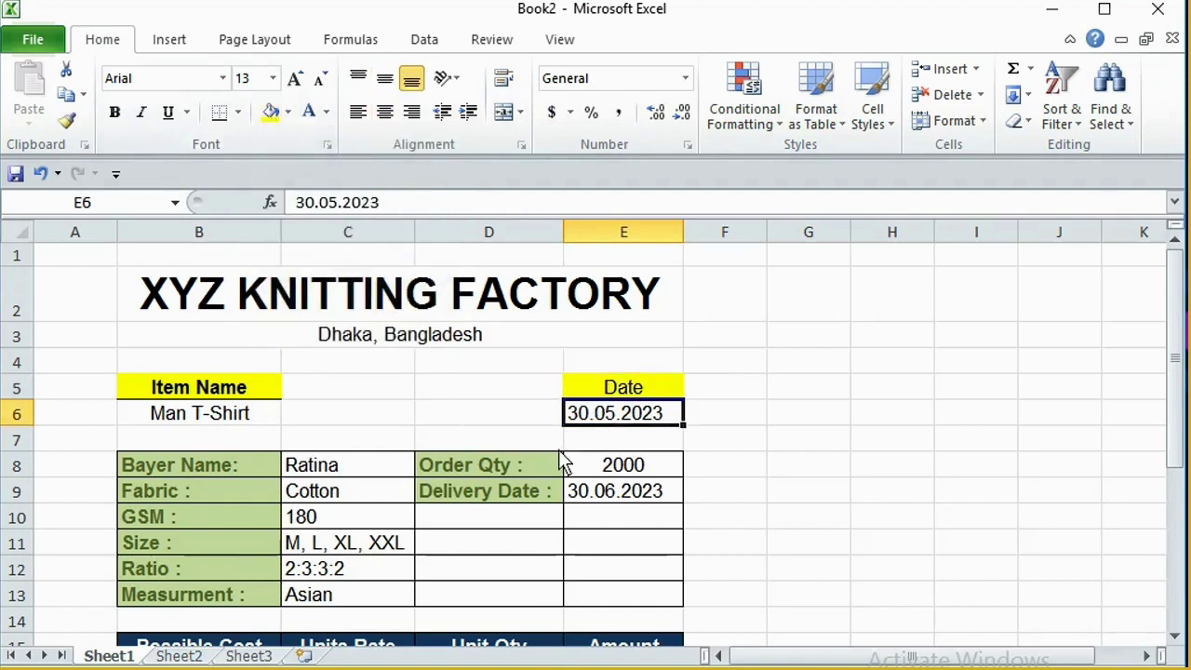
pyautogui.press('Up')
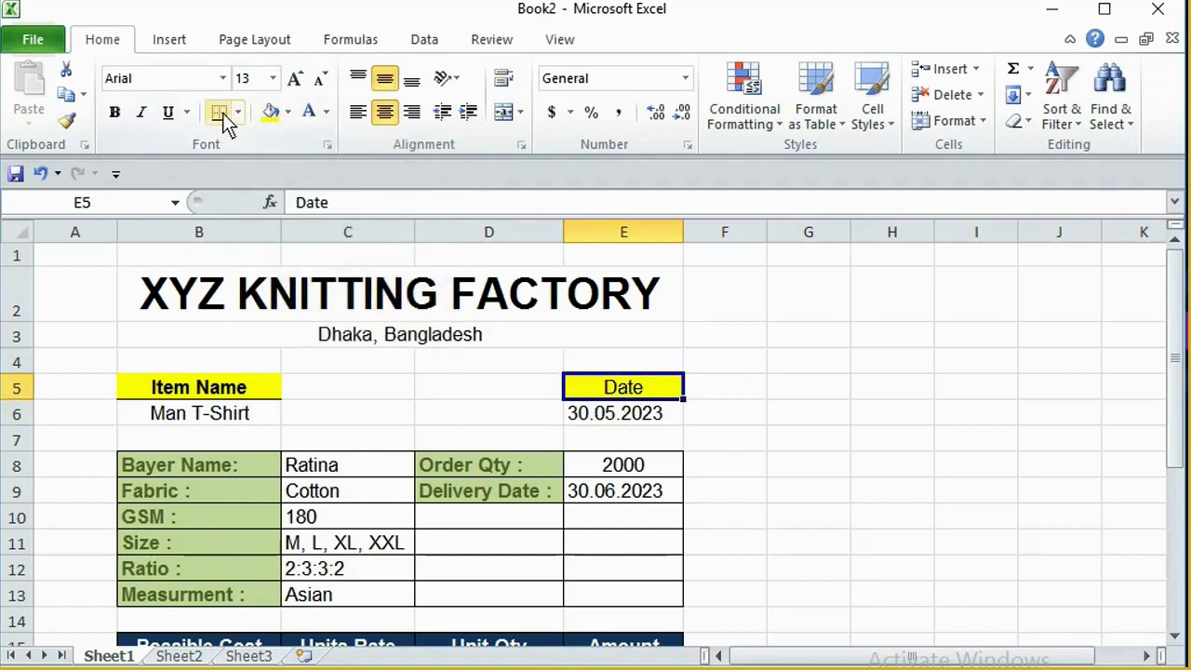
# Make the item and date values in row 6, B6:E6, bold.
pyautogui.moveTo(618, 415); pyautogui.dragTo(245, 415)
pyautogui.click(117, 116)
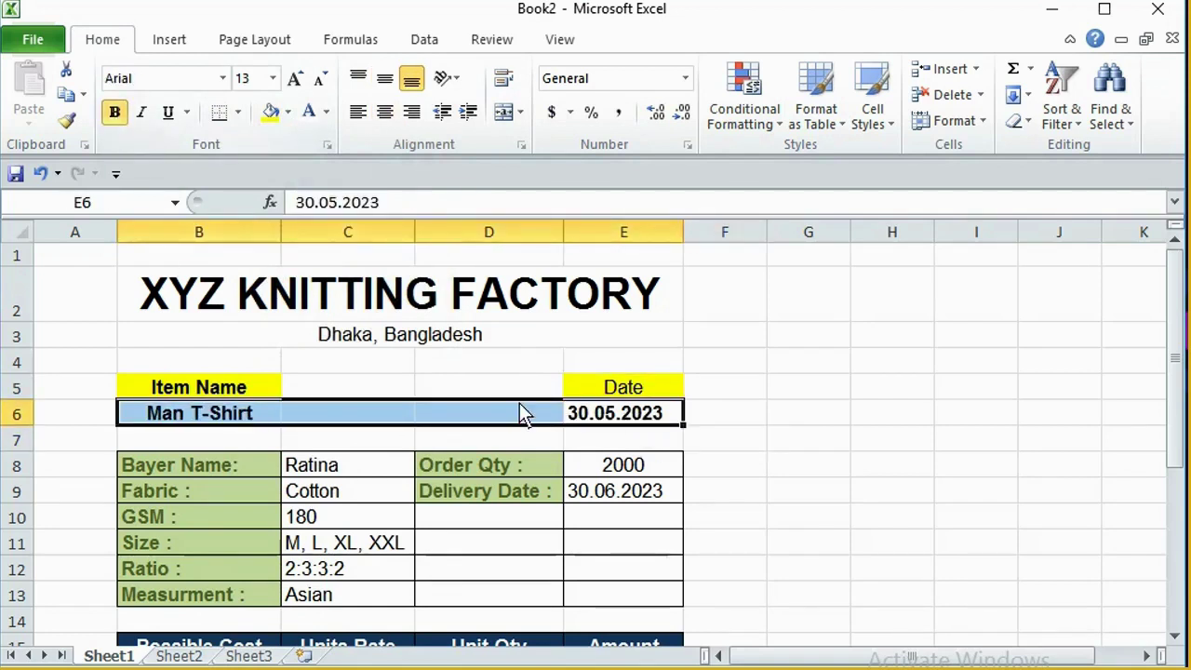
pyautogui.click(834, 486)
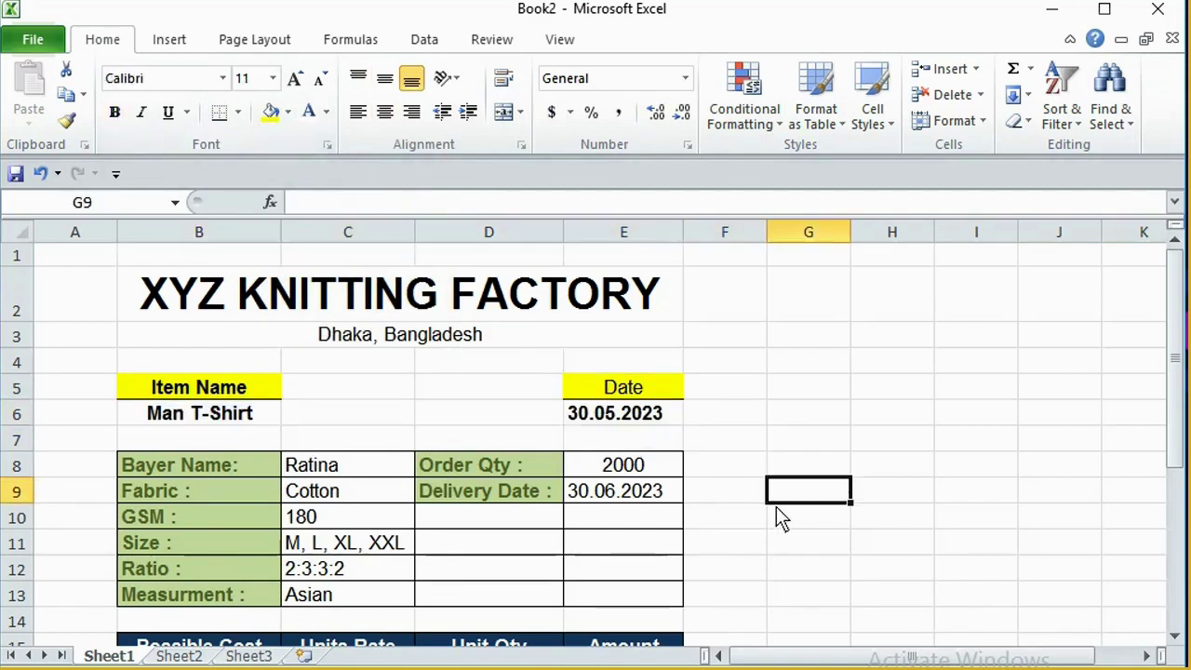
# Narrow the empty columns A and F on both sides of the costing sheet.
pyautogui.scroll(-4, 778, 507)
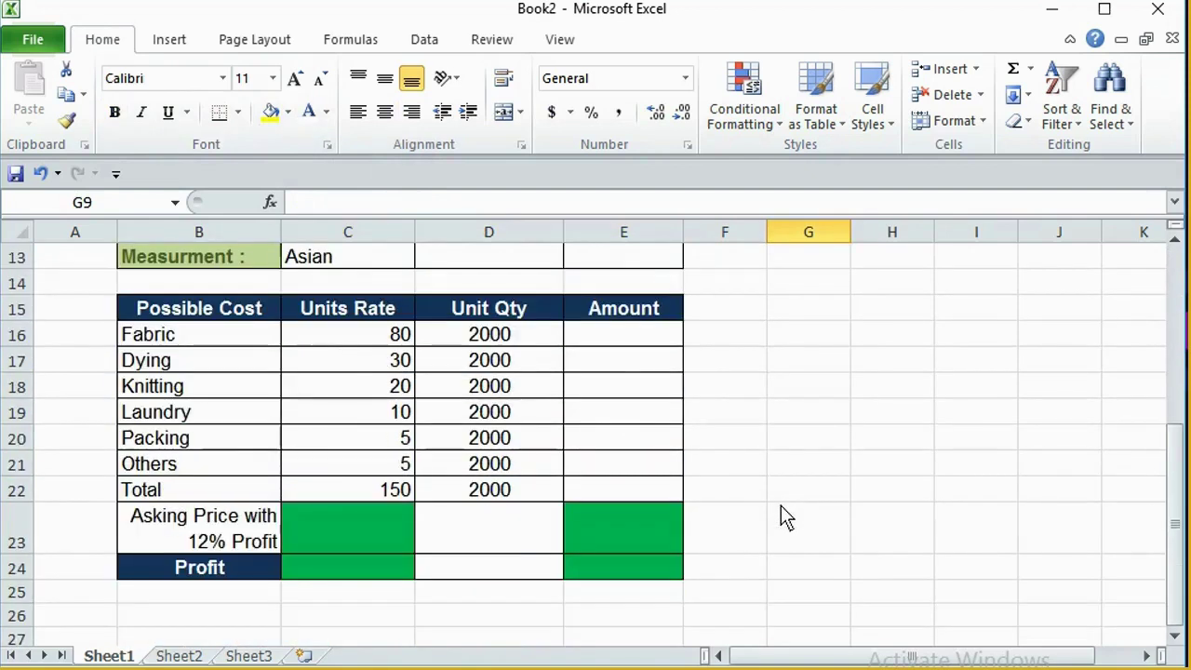
pyautogui.scroll(4, 750, 521)
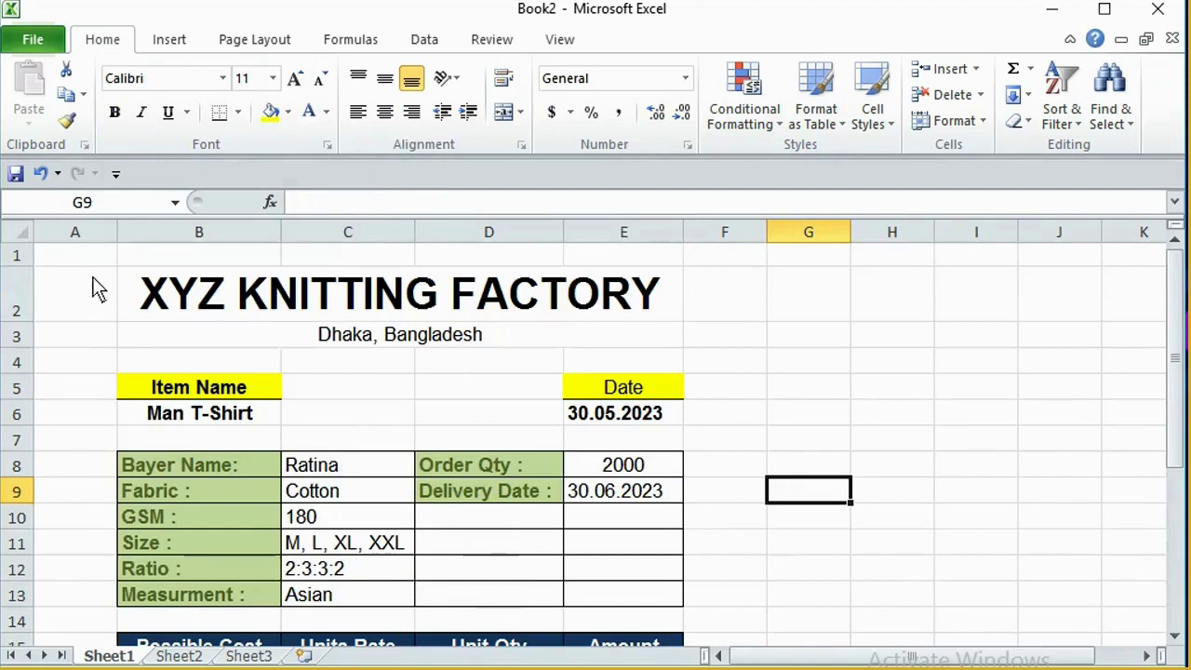
pyautogui.moveTo(118, 234); pyautogui.dragTo(67, 241)
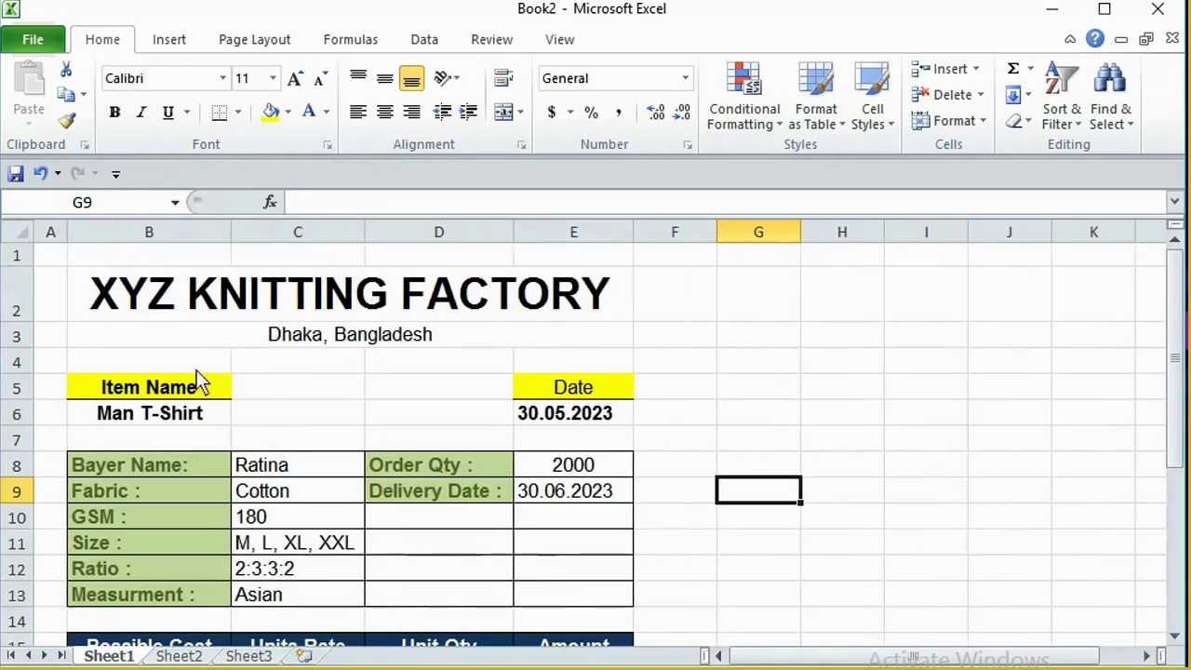
pyautogui.click(56, 255)
pyautogui.moveTo(717, 234); pyautogui.dragTo(671, 236)
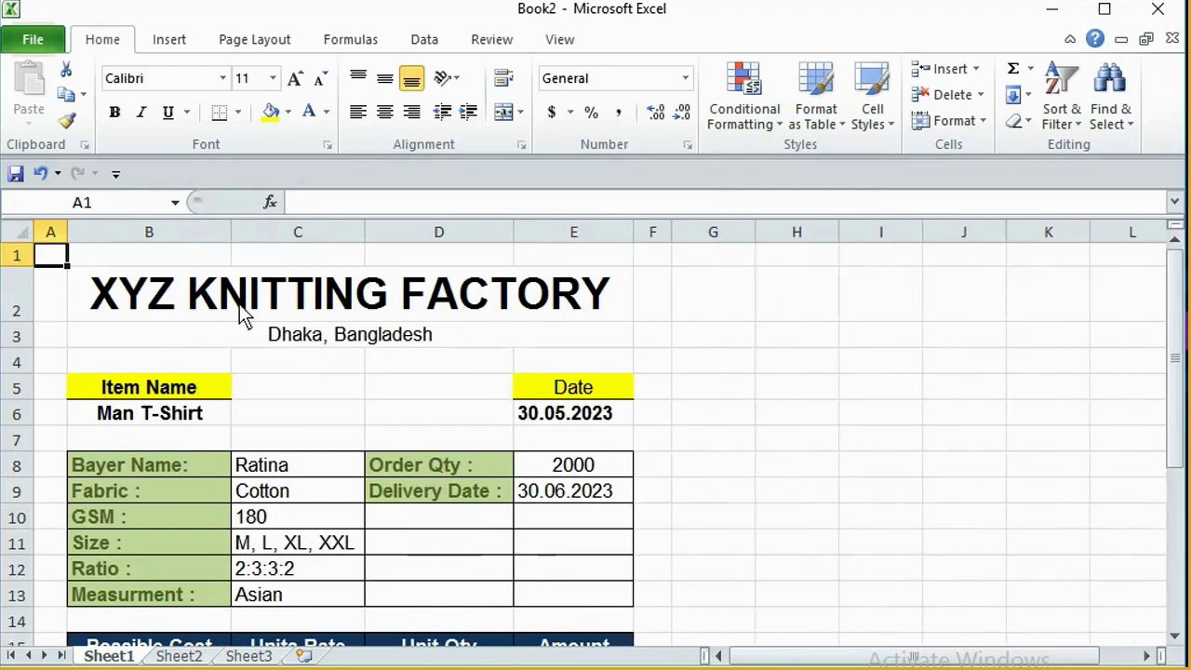
# Enter the formula =C16*D16 in E16 to calculate the Fabric amount from its rate and quantity.
pyautogui.scroll(-5, 582, 529)
pyautogui.scroll(2, 580, 531)
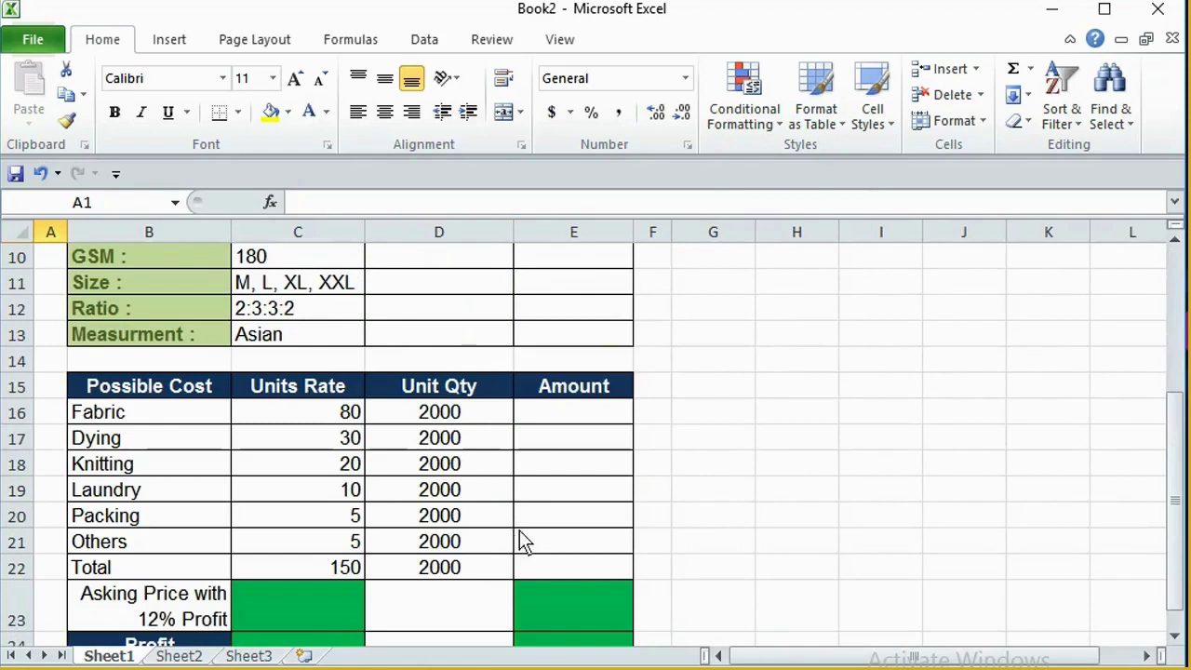
pyautogui.scroll(-1, 521, 540)
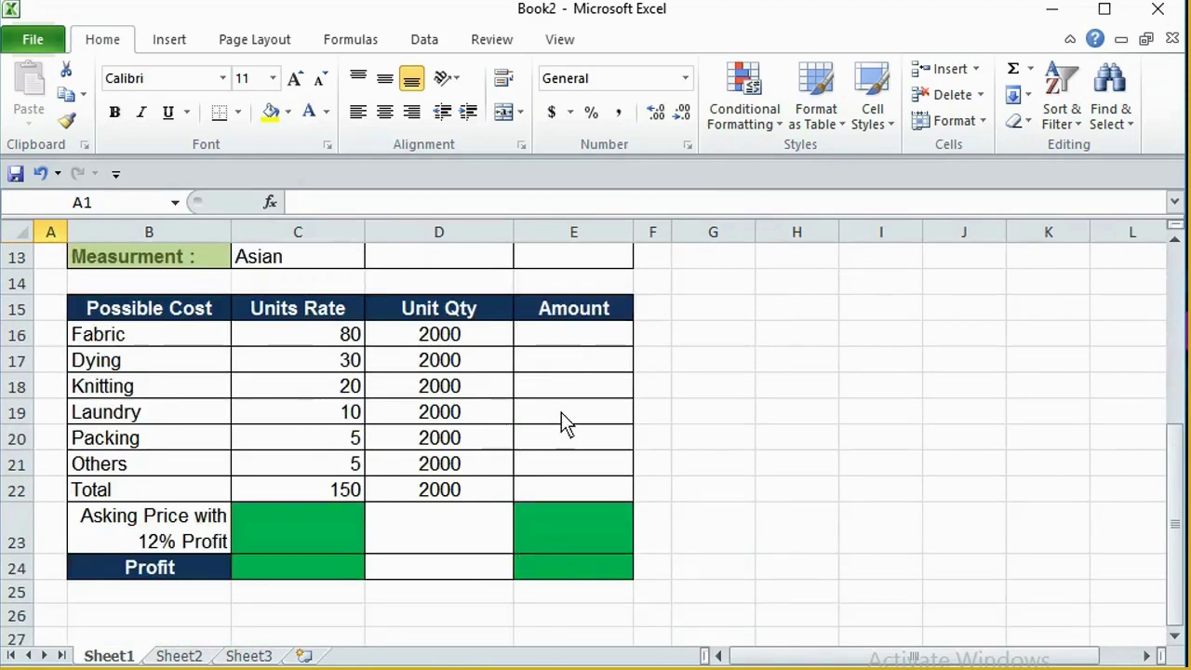
pyautogui.click(545, 366)
pyautogui.click(563, 338)
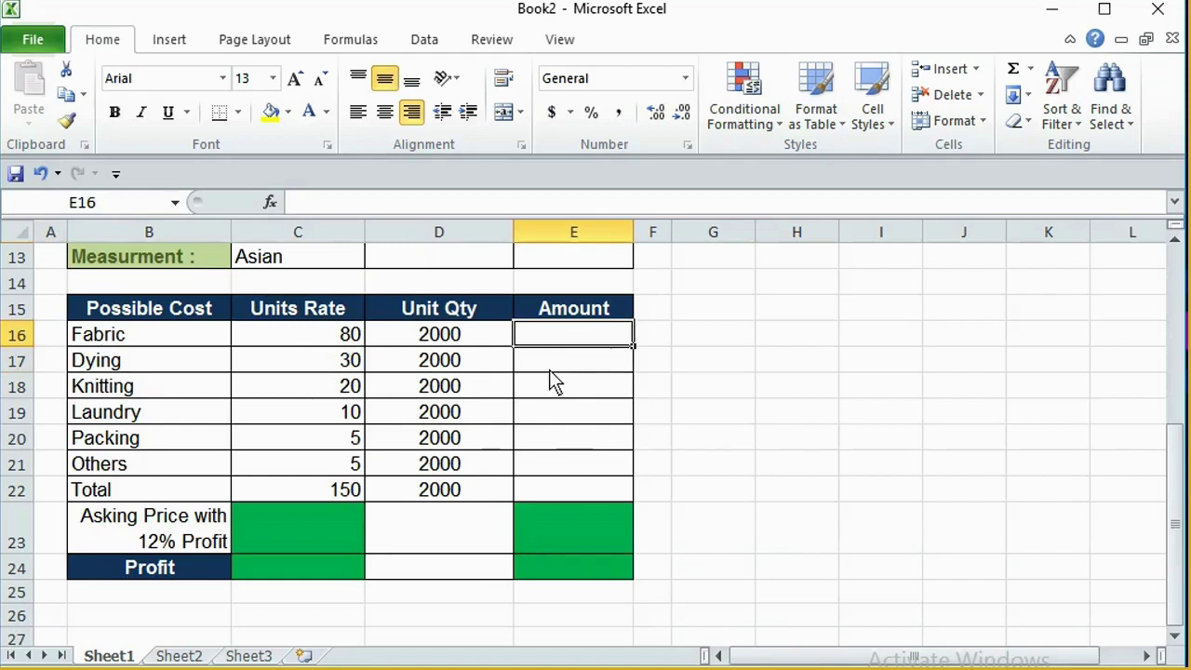
pyautogui.click(331, 339)
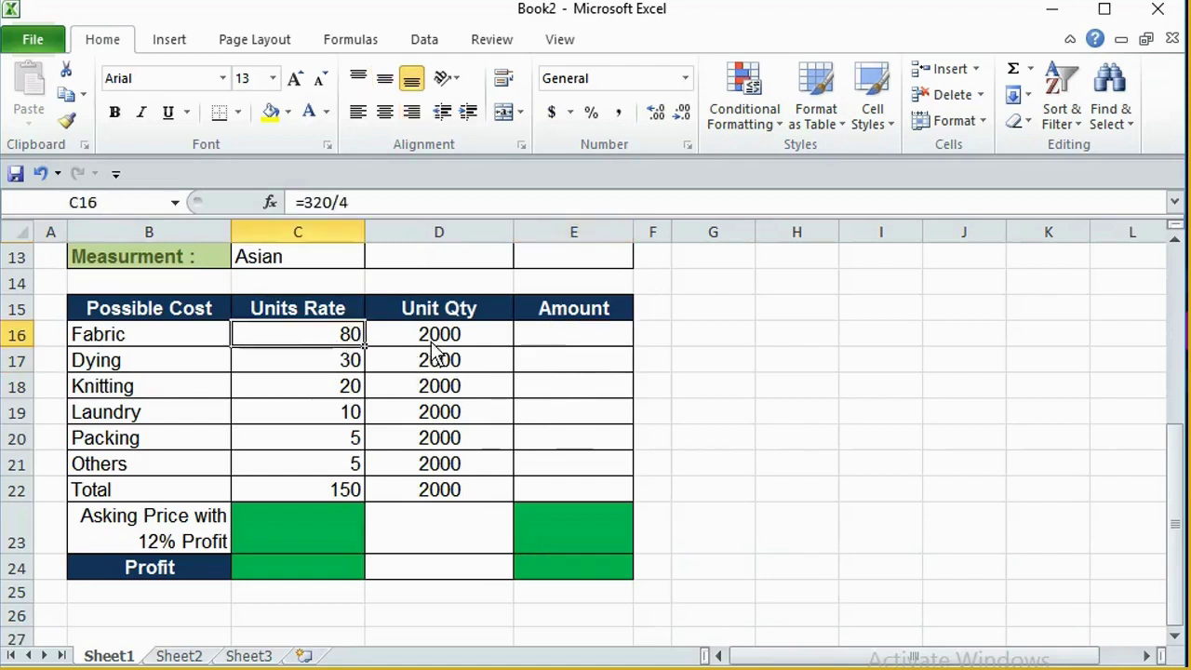
pyautogui.press('Right')
pyautogui.click(567, 337)
pyautogui.write('=')
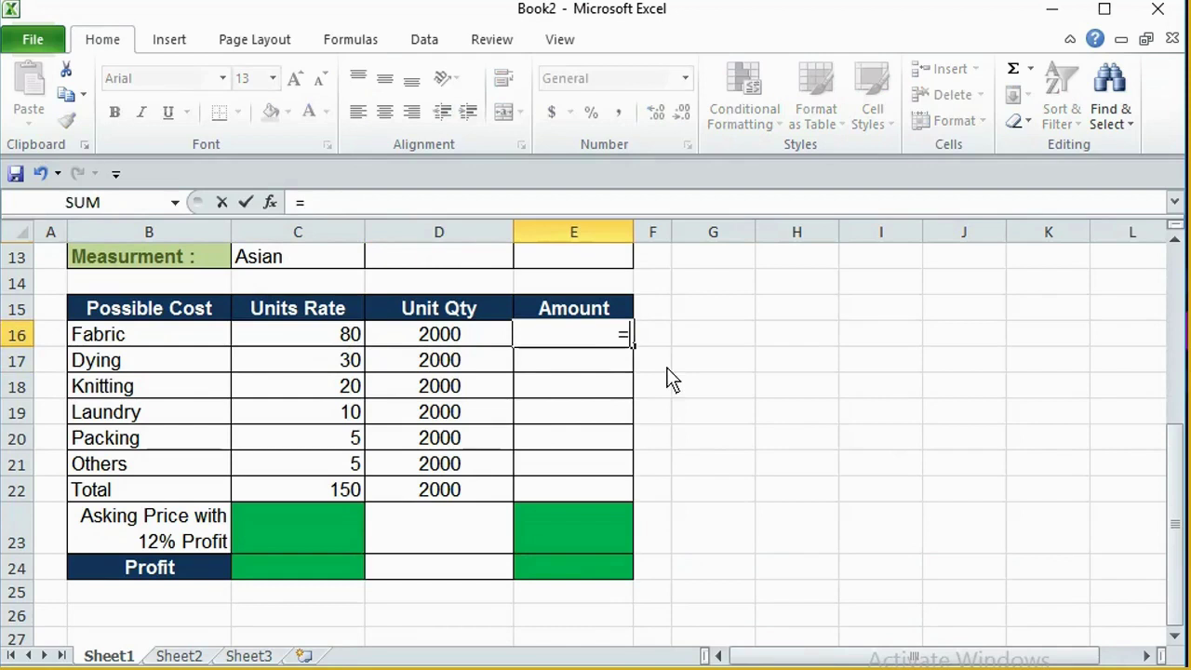
pyautogui.click(348, 341)
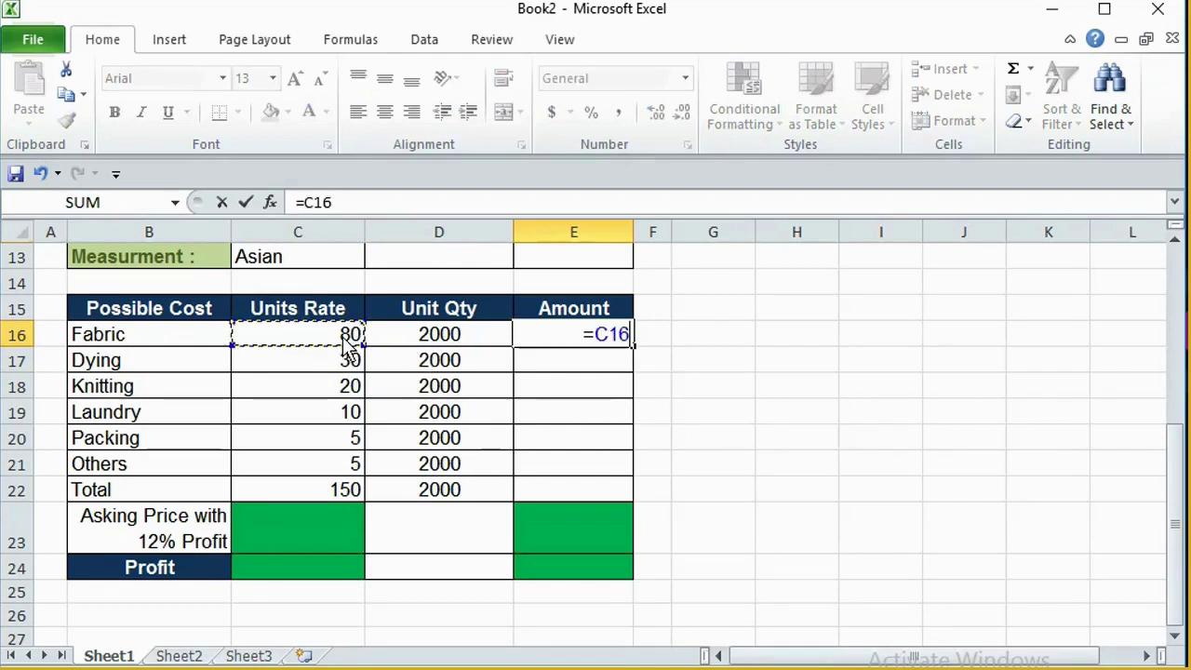
pyautogui.write('*')
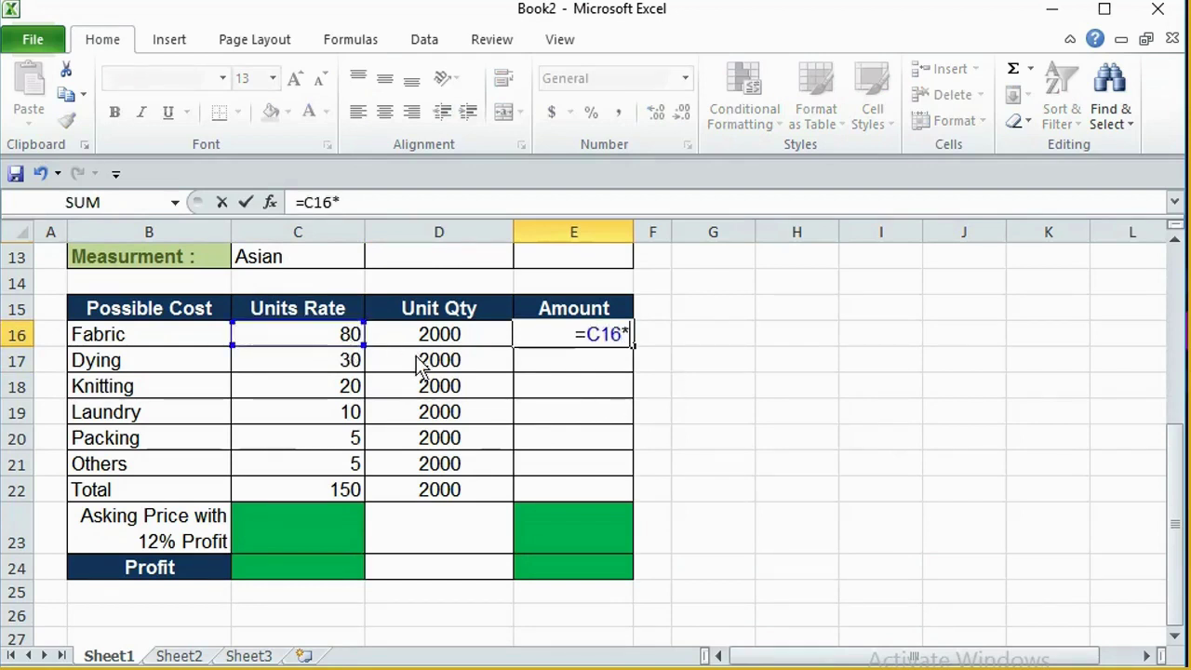
pyautogui.click(465, 335)
pyautogui.press('Return')
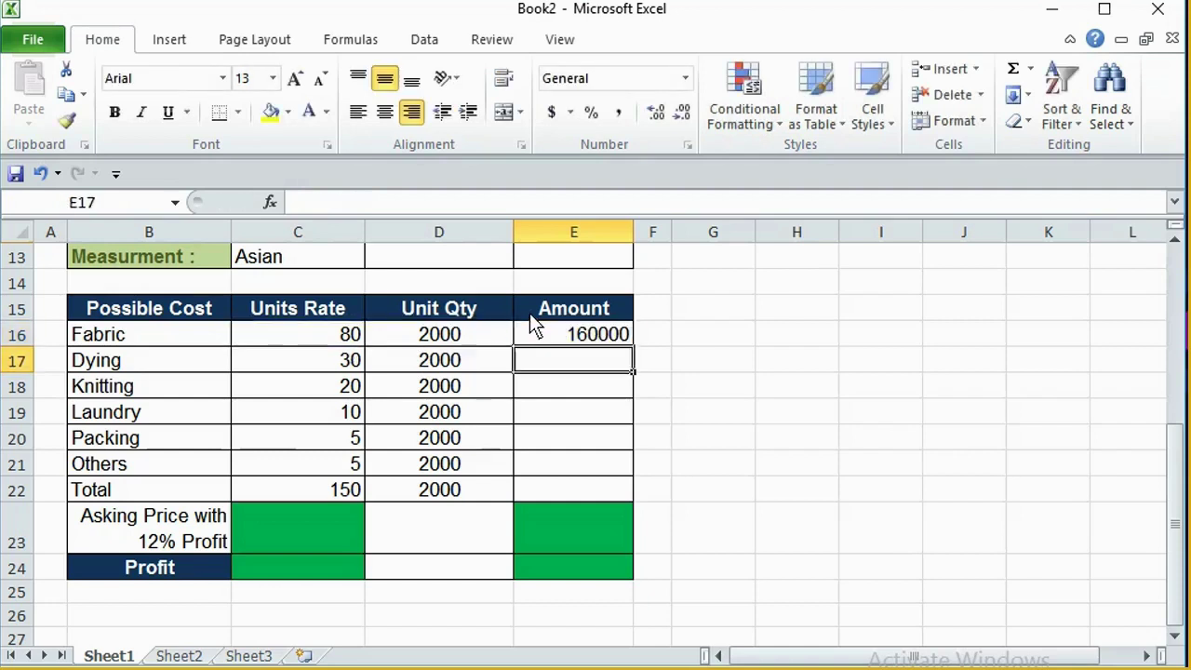
# Copy the Amount formula from E16 down through the Total row, E22.
pyautogui.click(570, 336)
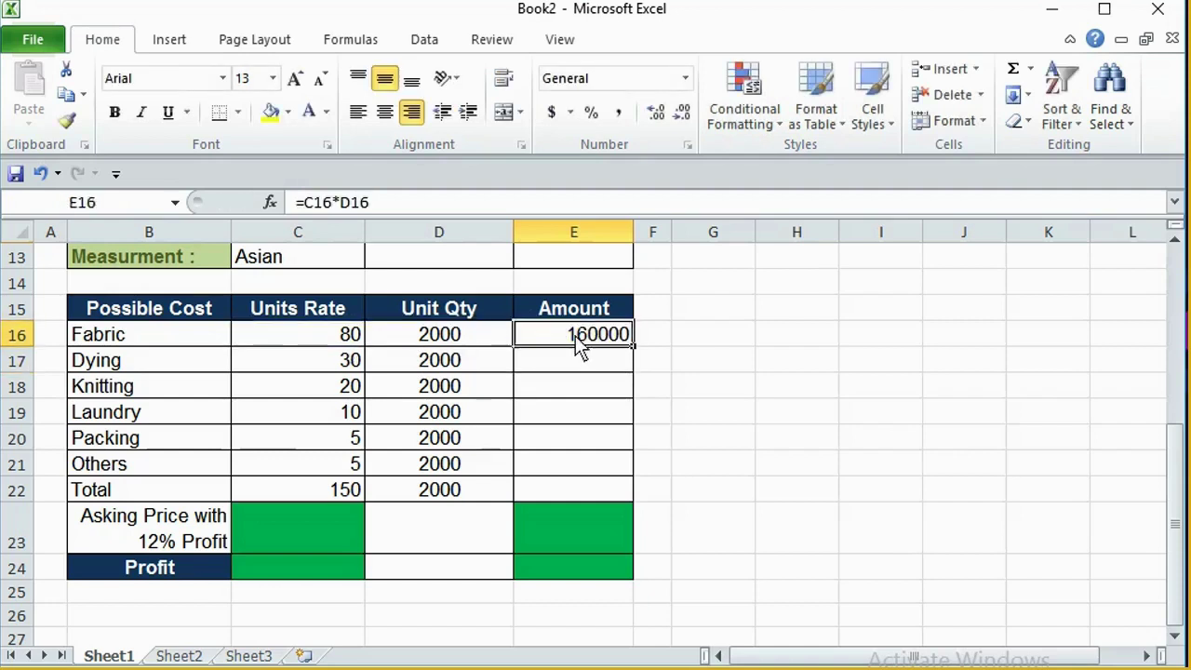
pyautogui.moveTo(636, 346); pyautogui.dragTo(623, 492)
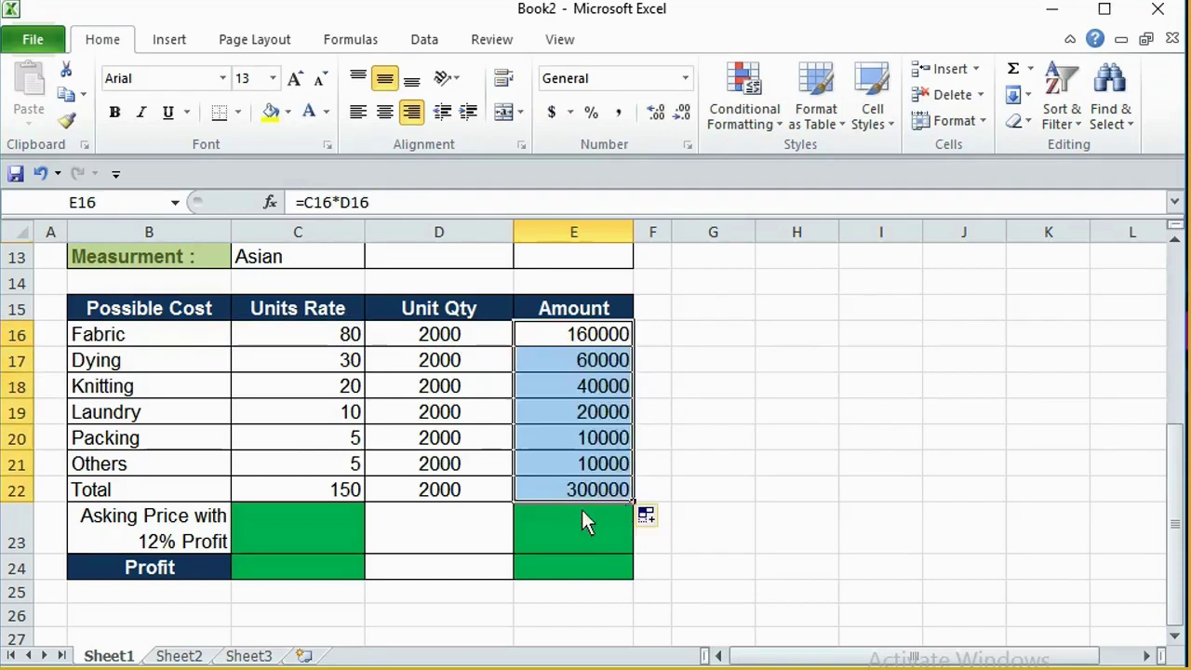
pyautogui.click(316, 486)
pyautogui.click(310, 523)
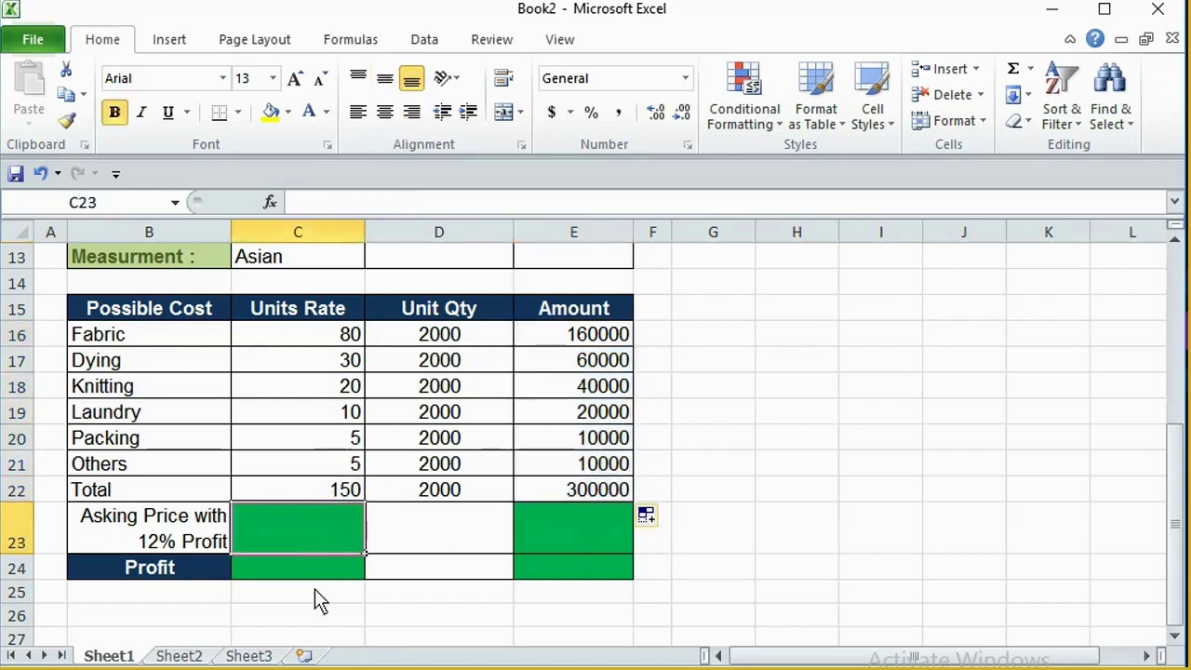
# Clear the Units Rate and Unit Qty cells of the Total row, C22 and D22.
pyautogui.click(315, 492)
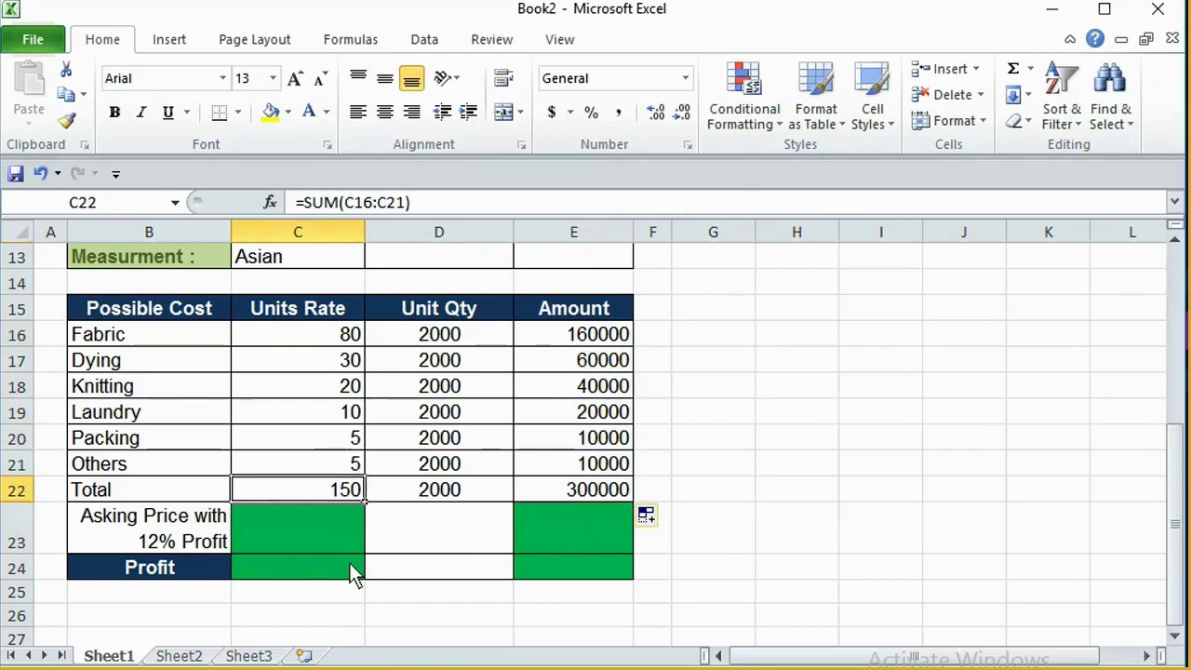
pyautogui.press('Delete')
pyautogui.press('Right')
pyautogui.press('Right')
pyautogui.press('Left')
pyautogui.press('Delete')
pyautogui.press('Left')
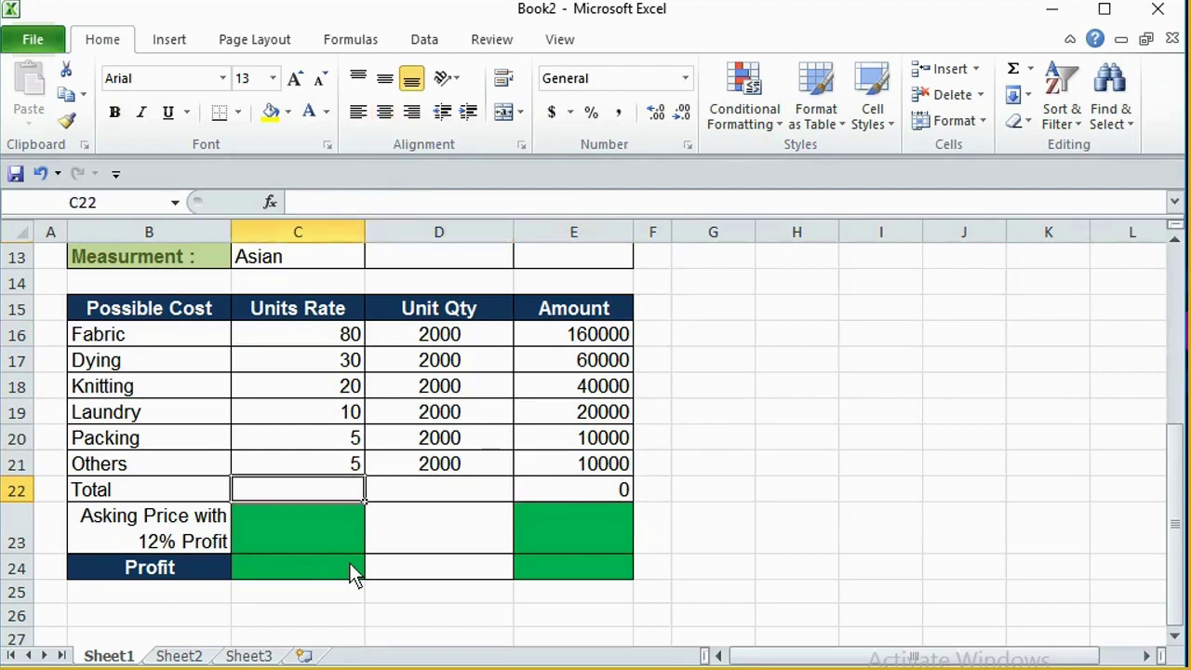
pyautogui.write('=sum')
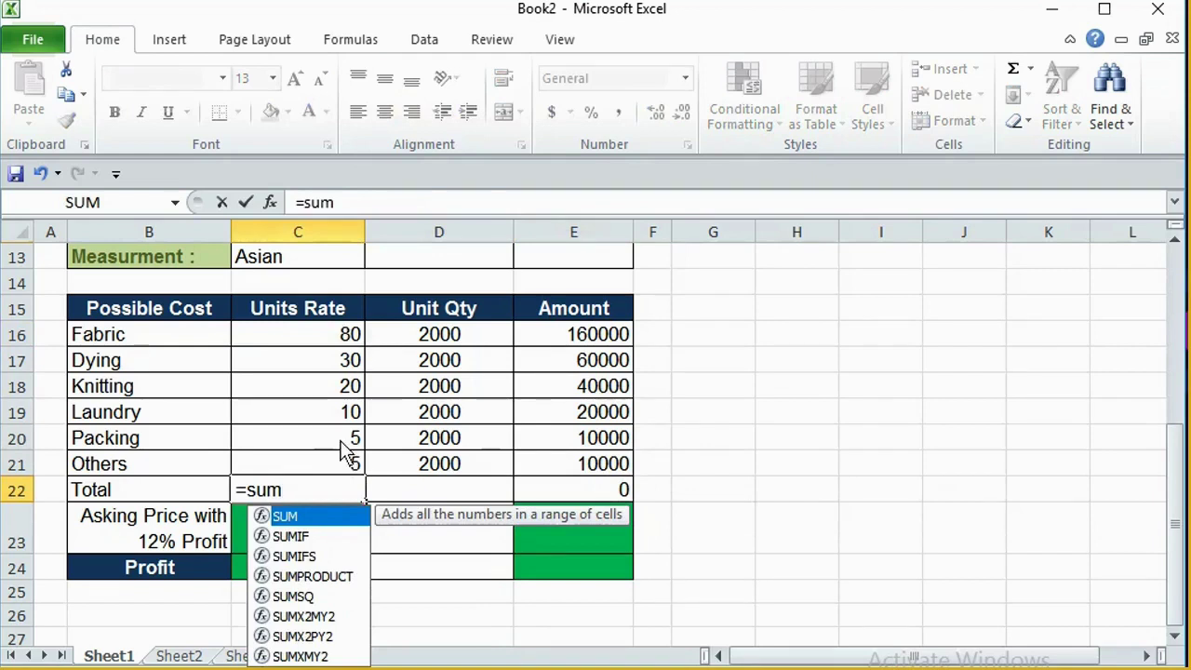
pyautogui.press('BackSpace')
pyautogui.press('BackSpace')
pyautogui.press('BackSpace')
pyautogui.press('BackSpace')
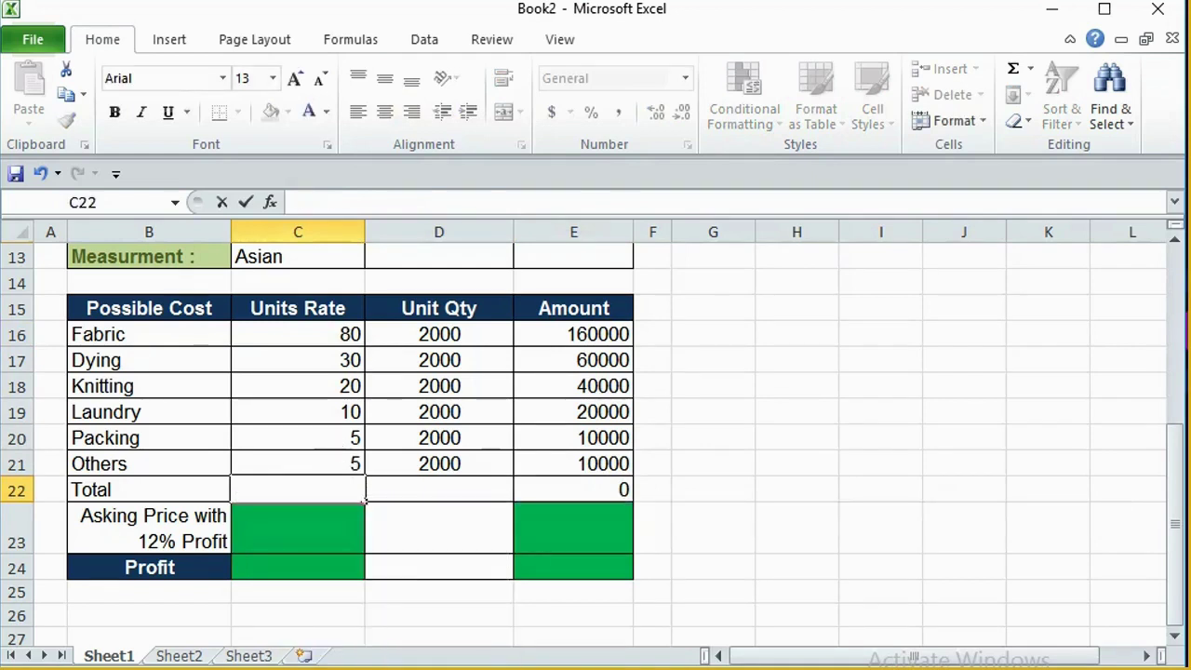
pyautogui.click(465, 444)
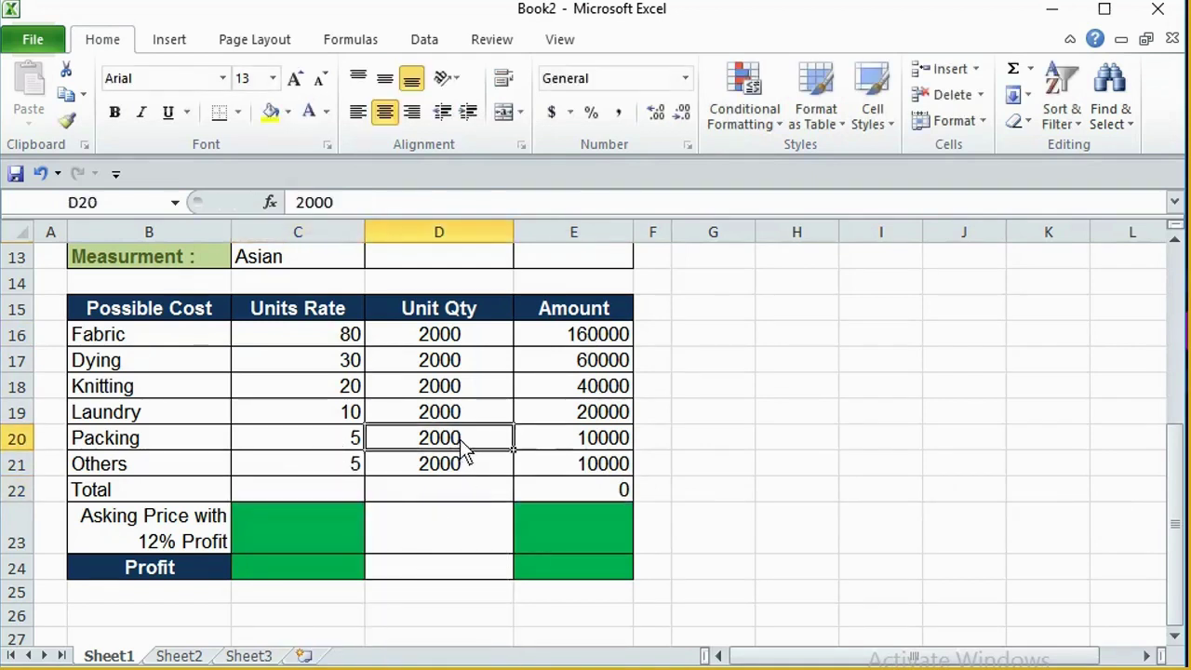
pyautogui.click(164, 340)
pyautogui.click(339, 338)
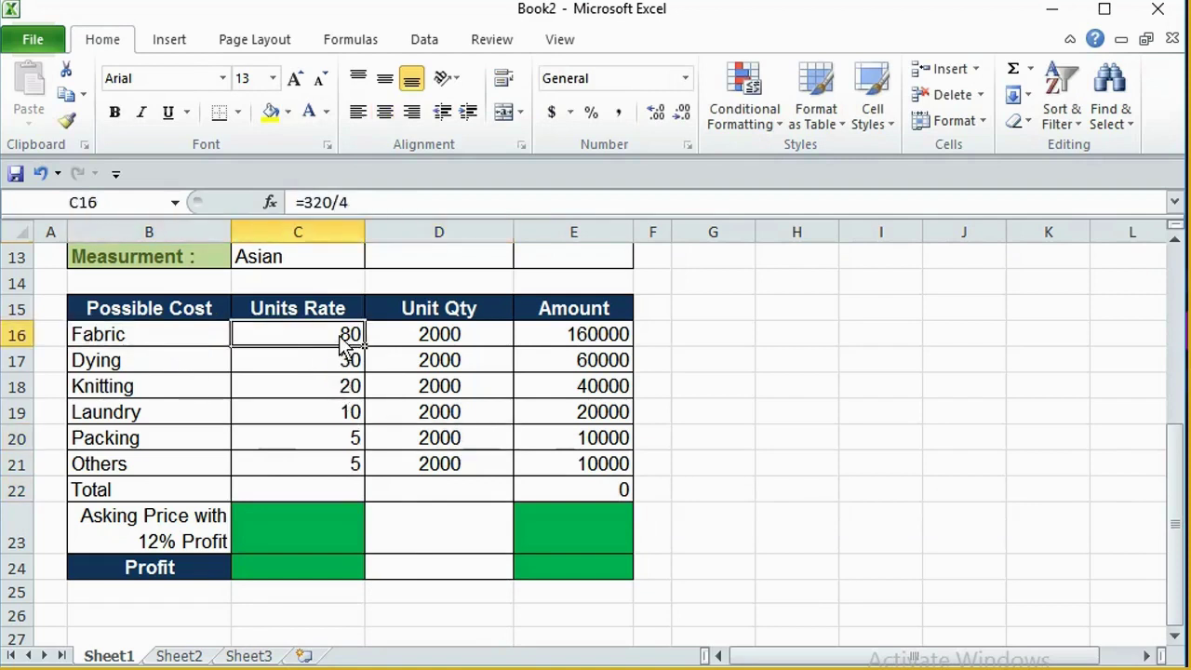
pyautogui.click(456, 340)
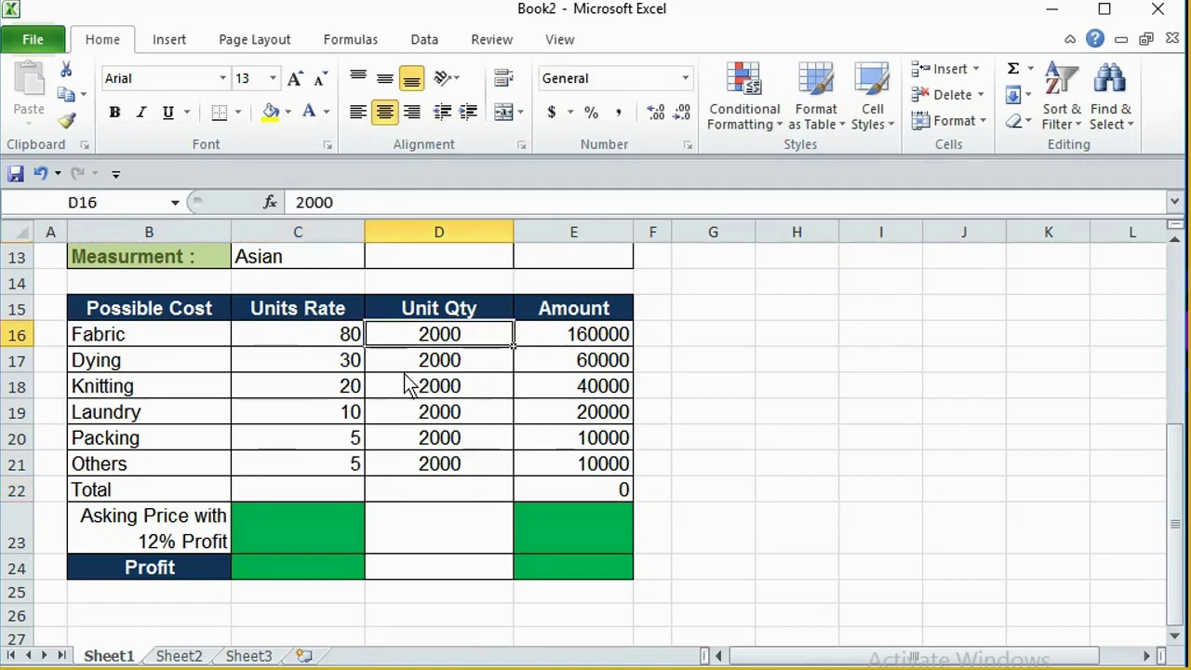
pyautogui.click(140, 366)
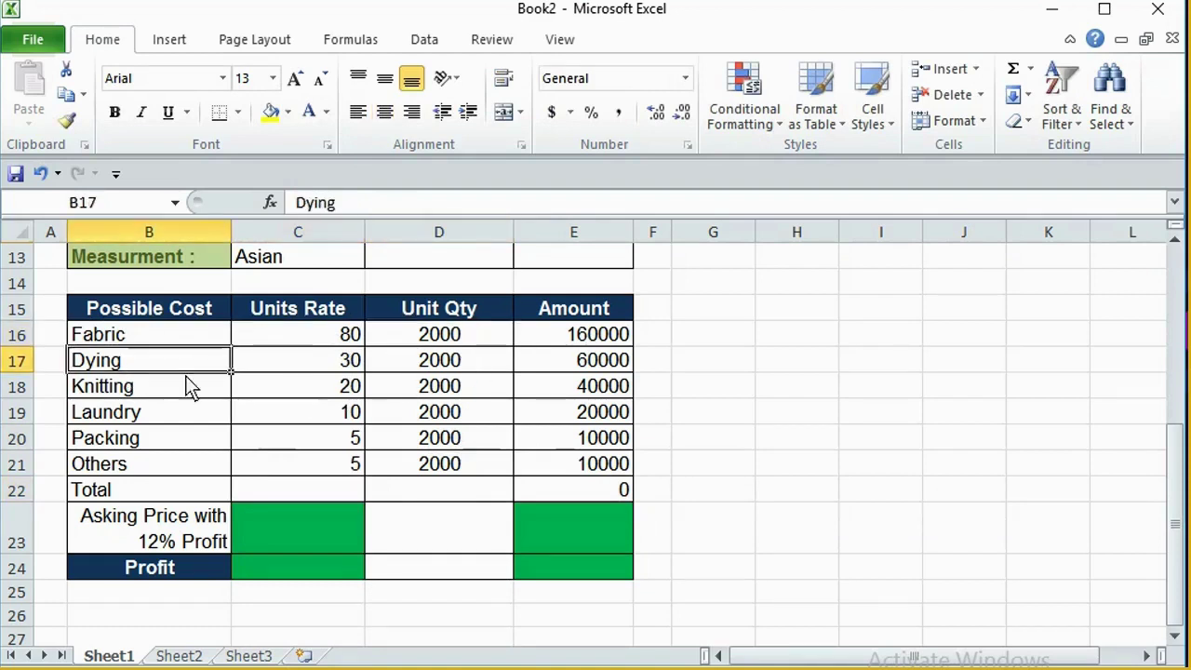
pyautogui.click(341, 374)
pyautogui.click(416, 369)
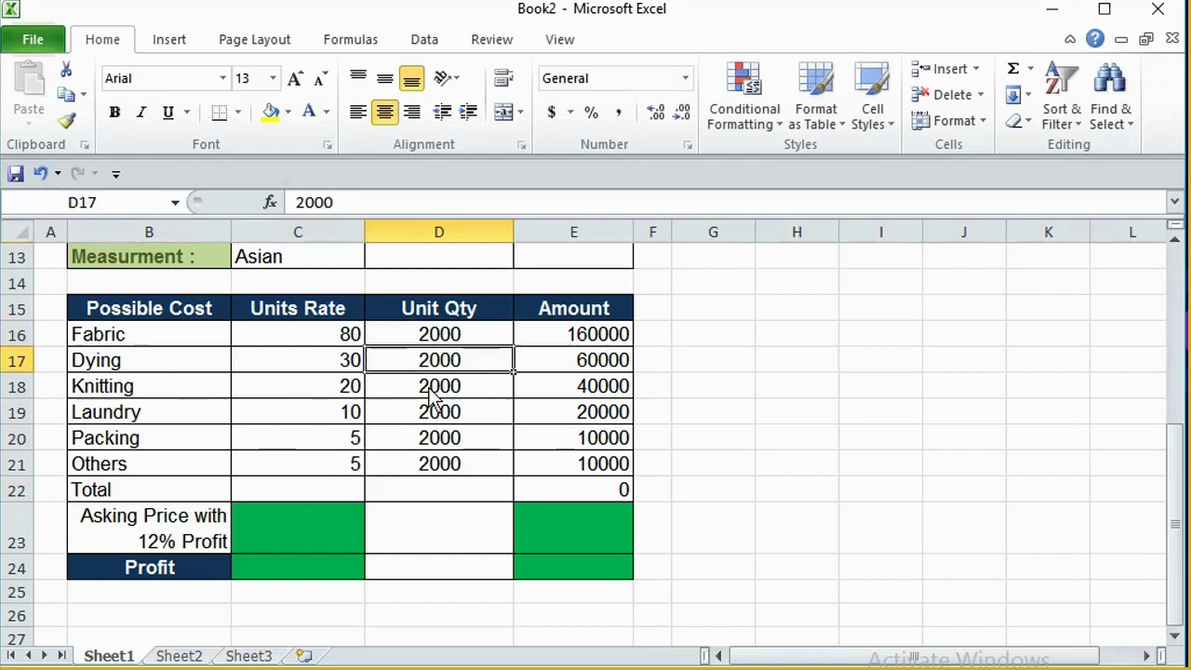
# Review the unit rates and quantities in the Knitting, Laundry, Packing and Others rows of the cost table.
pyautogui.click(173, 392)
pyautogui.click(345, 396)
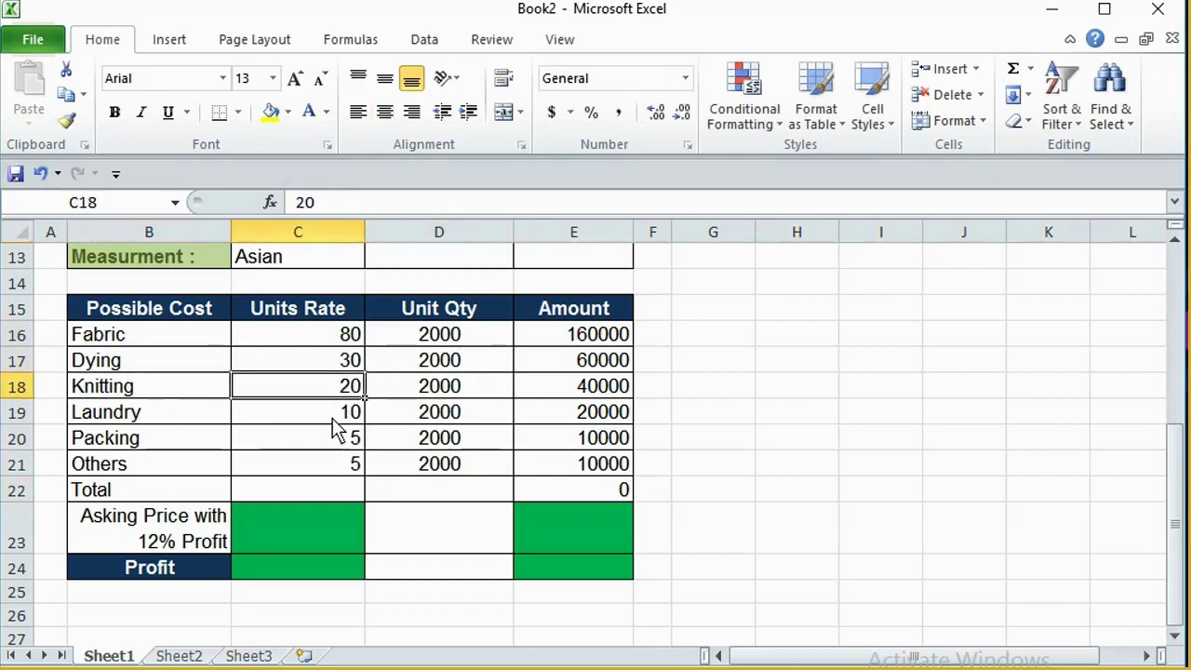
pyautogui.click(456, 388)
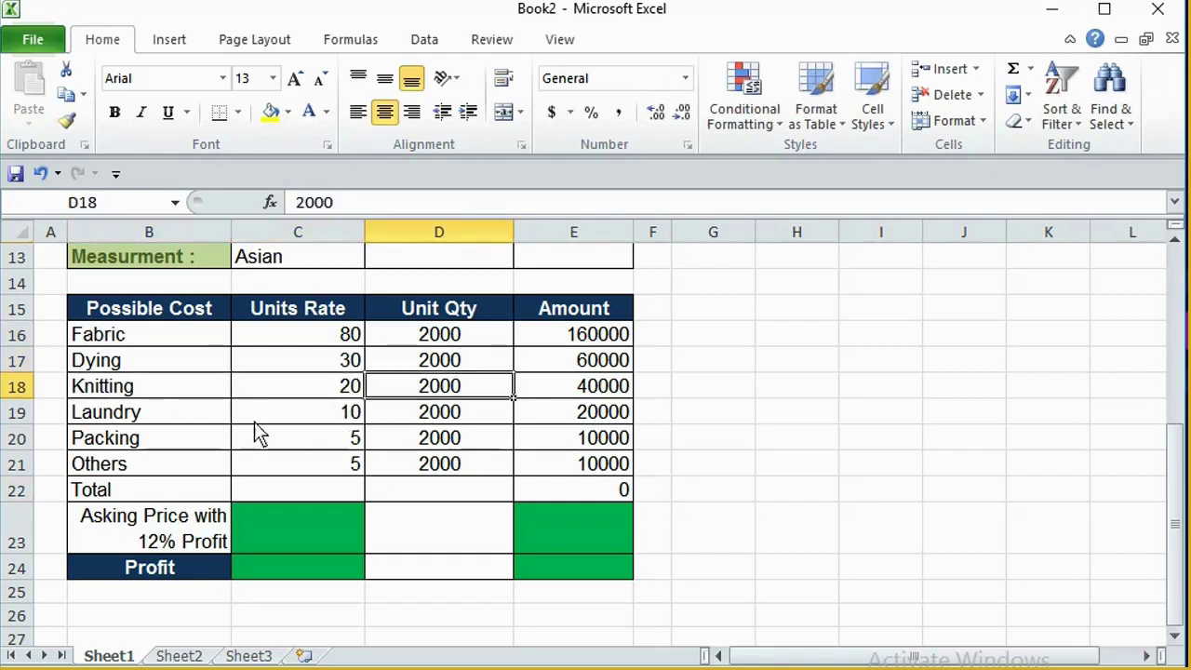
pyautogui.click(310, 419)
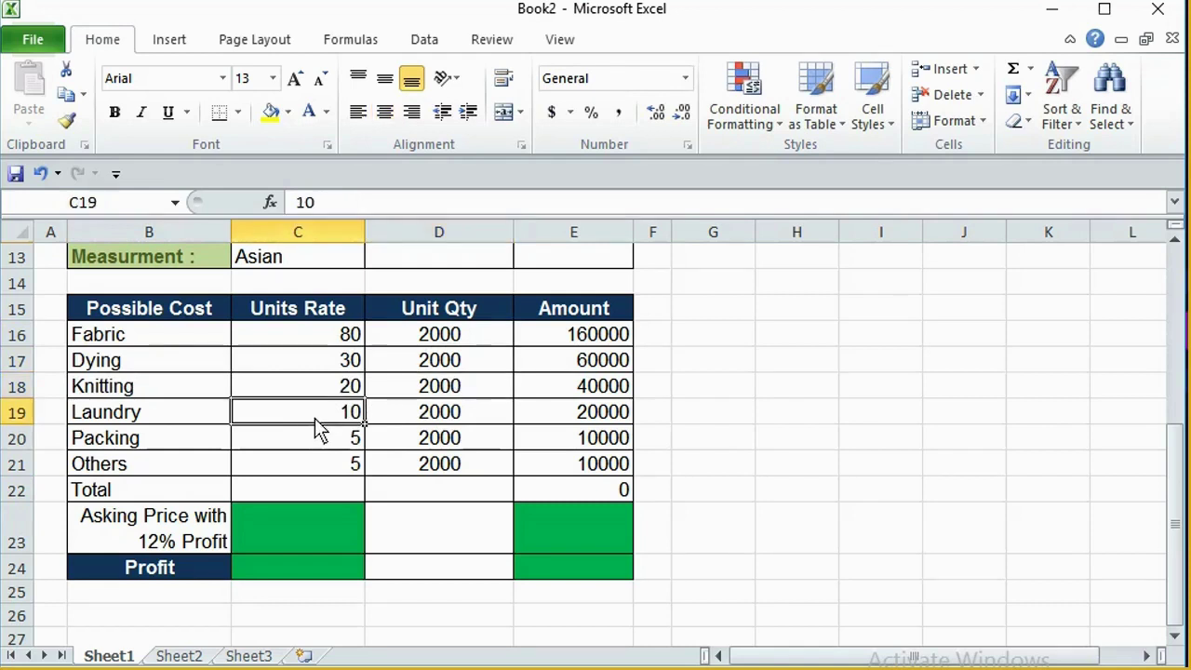
pyautogui.click(321, 445)
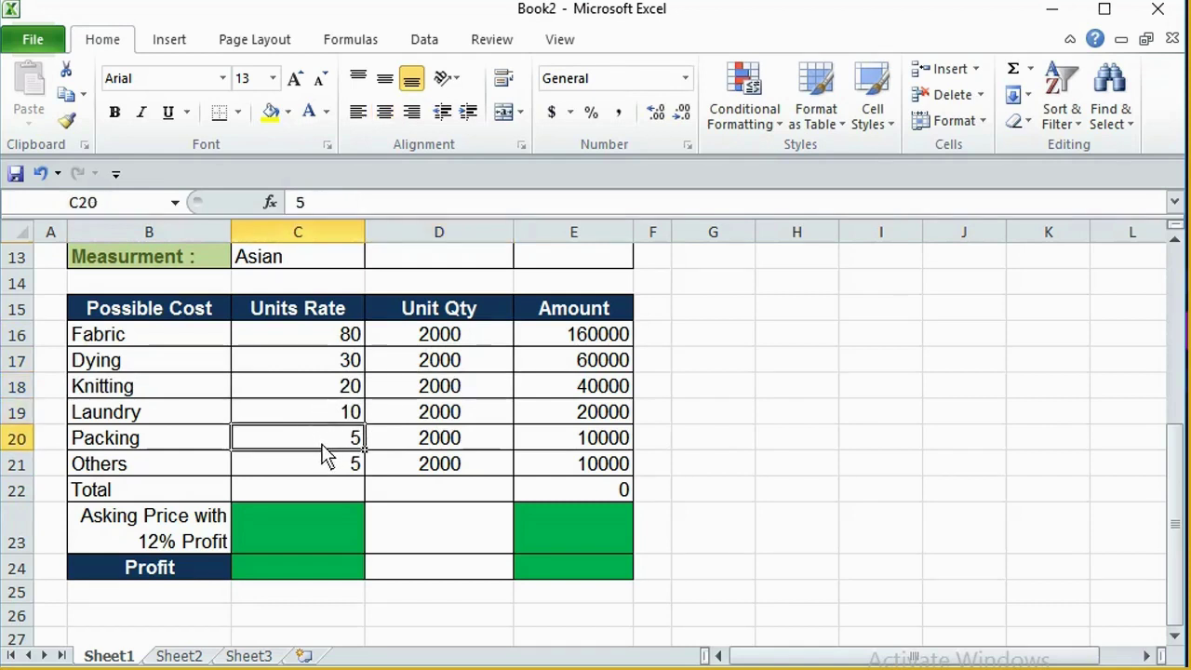
pyautogui.click(331, 467)
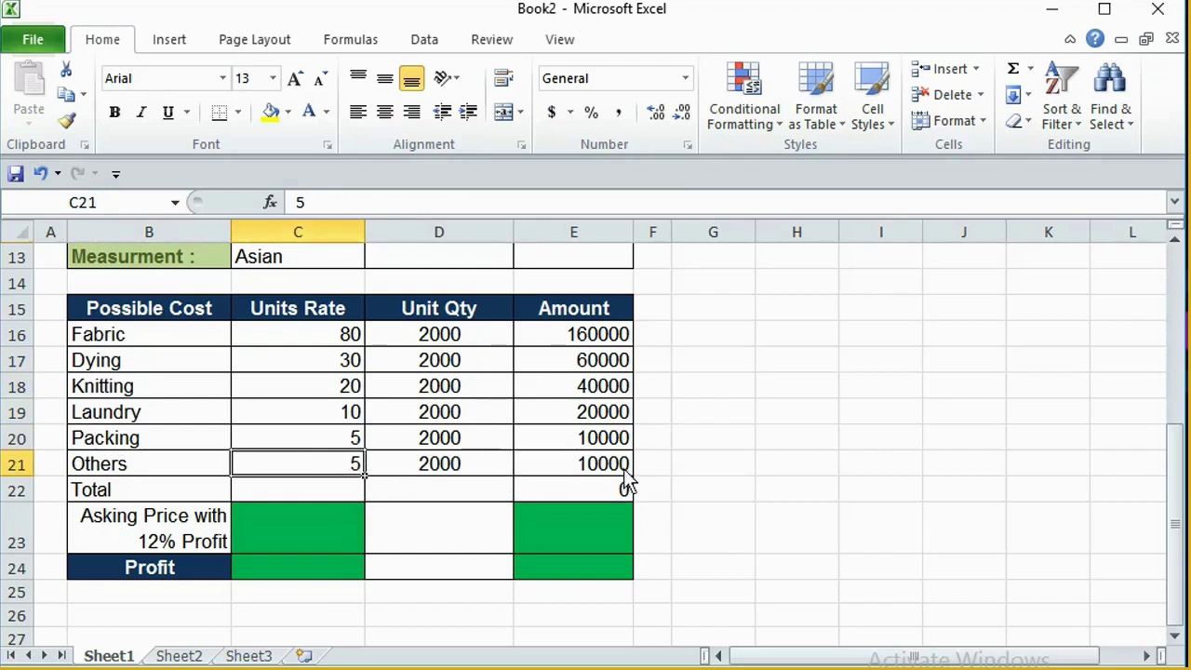
# Enter the formula =SUM(C16:C21) in C22 to total the unit rates.
pyautogui.click(344, 496)
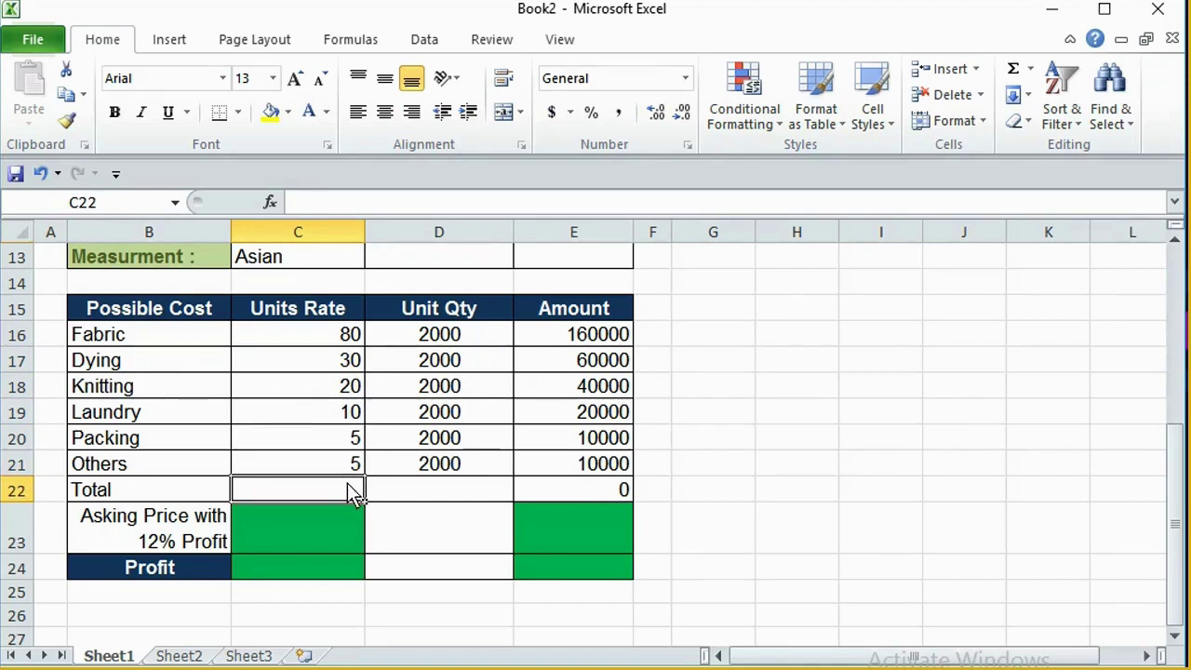
pyautogui.write('=')
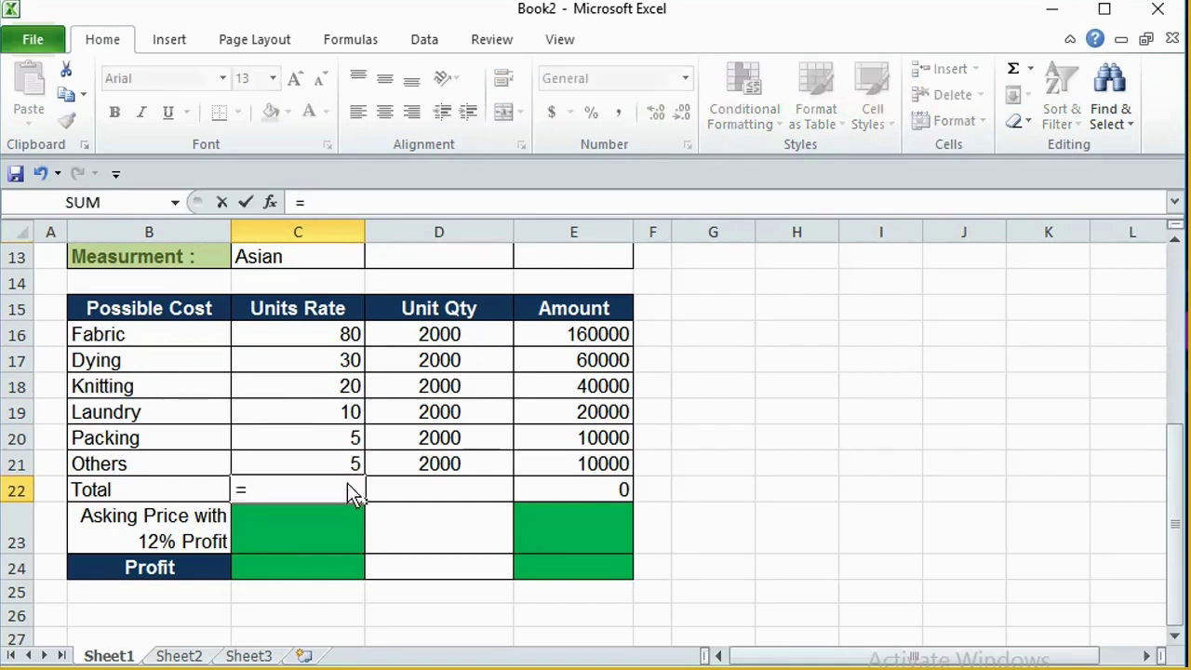
pyautogui.write('sum')
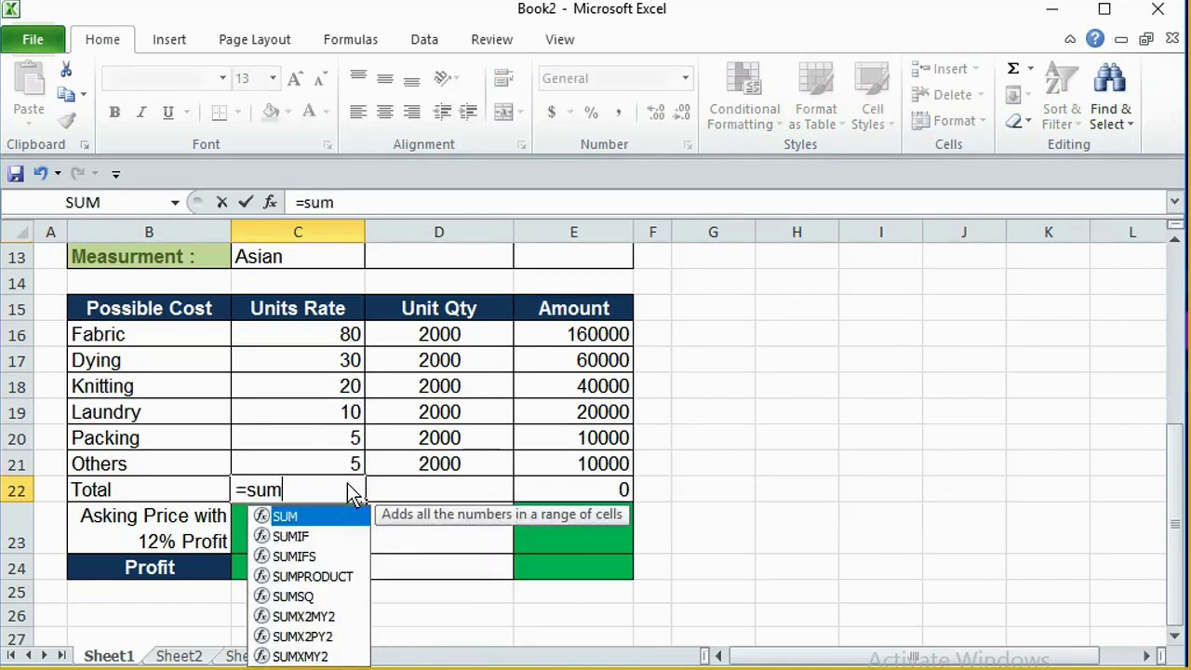
pyautogui.press('Tab')
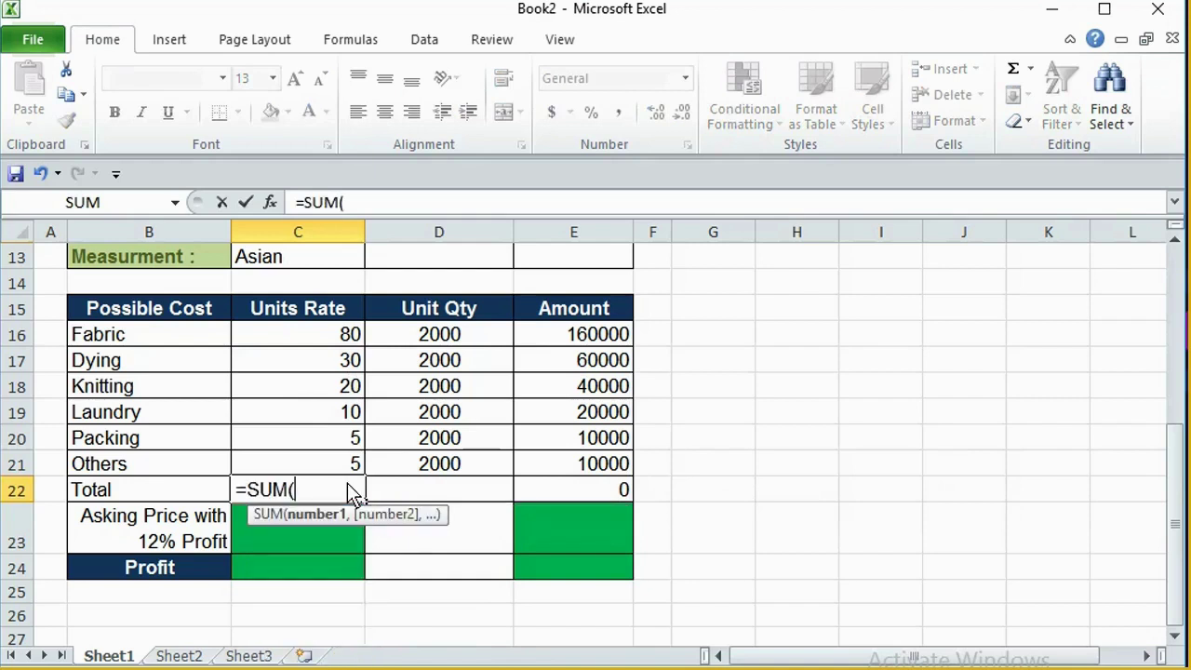
pyautogui.moveTo(346, 339); pyautogui.dragTo(354, 465)
pyautogui.write(')')
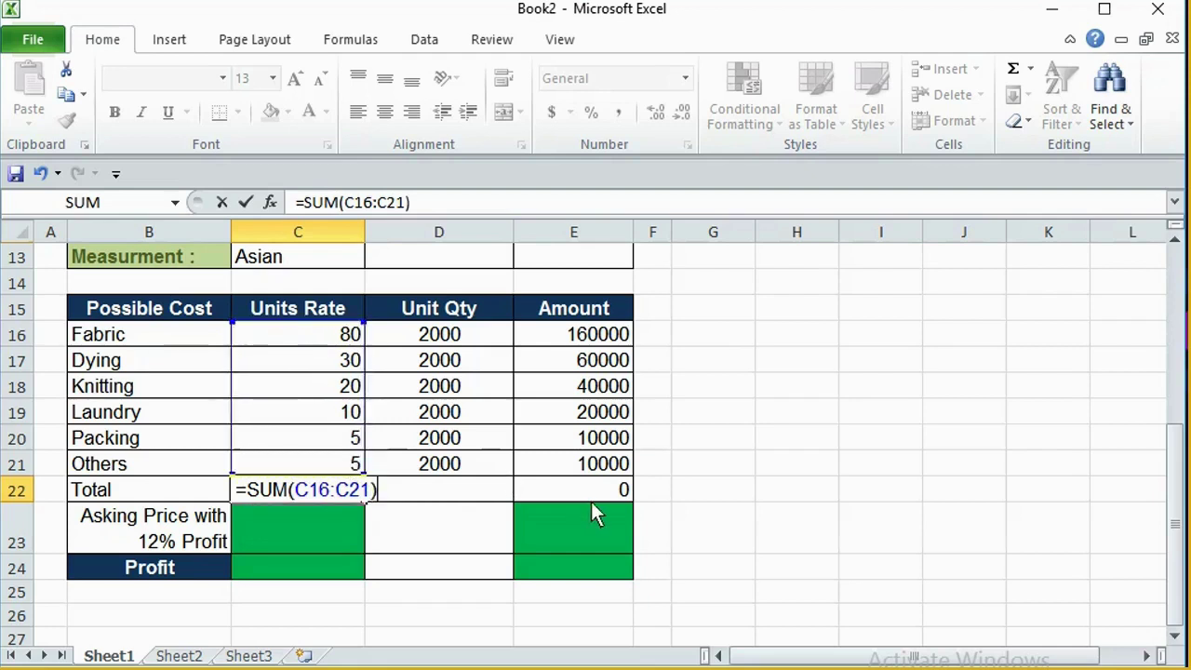
pyautogui.press('Return')
pyautogui.press('Up')
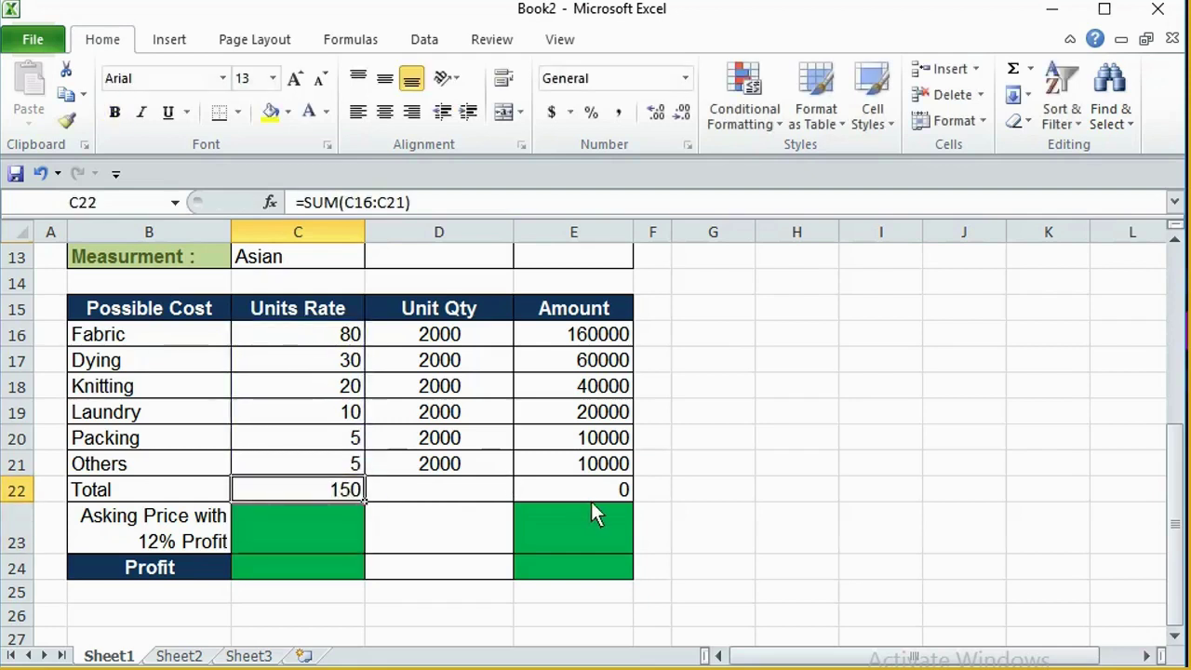
# Enter 2000 as the Unit Qty of the Total row in D22 and check the amounts in E16:E22.
pyautogui.press('Right')
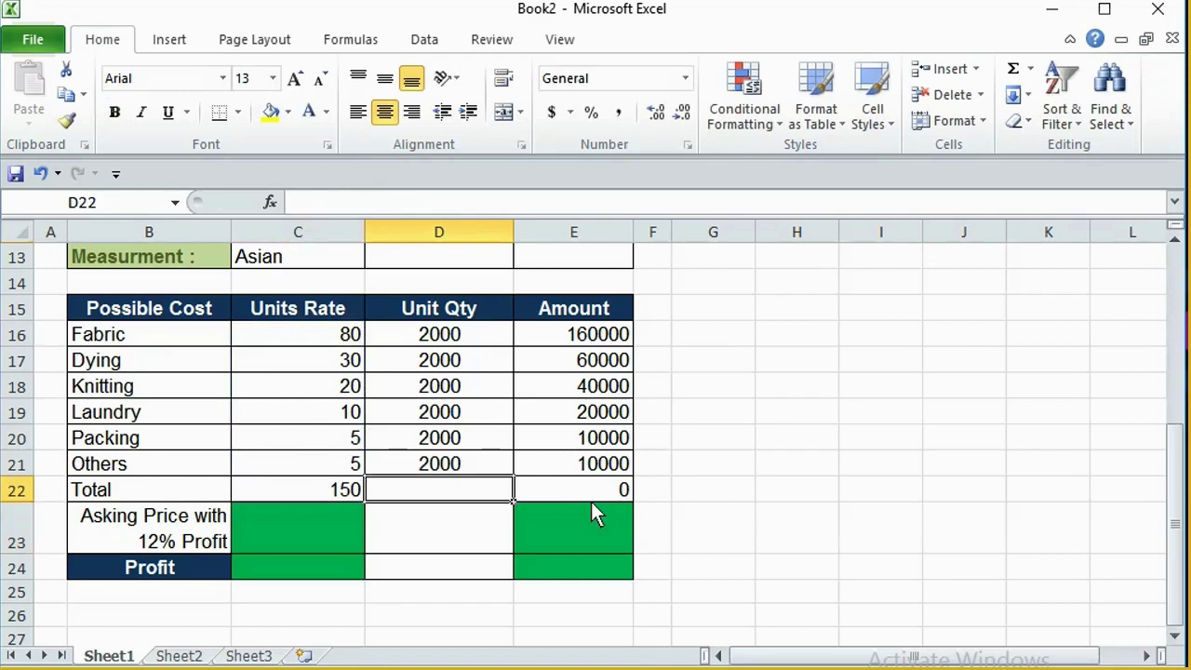
pyautogui.write('2000')
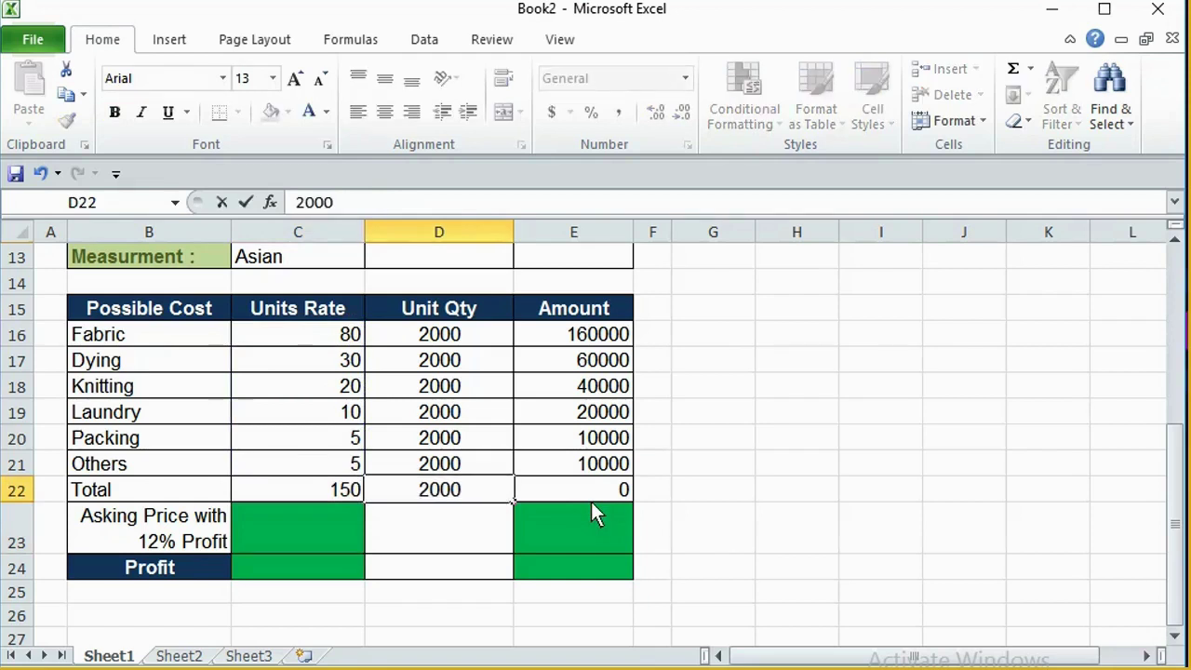
pyautogui.press('Tab')
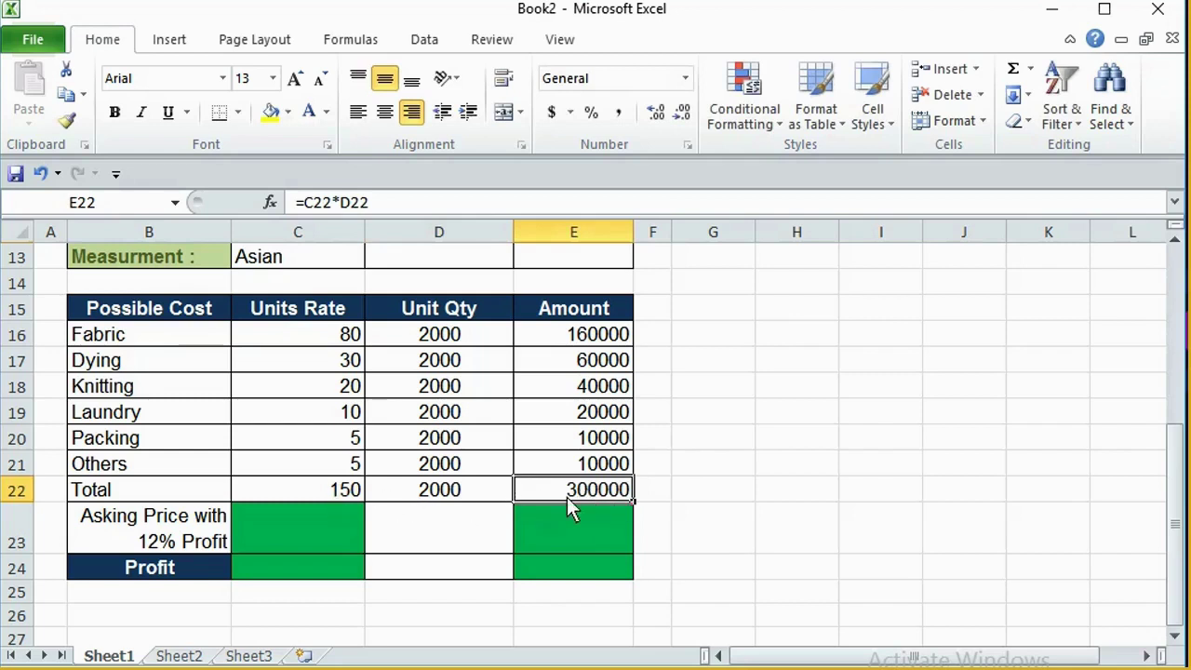
pyautogui.moveTo(595, 335); pyautogui.dragTo(606, 462)
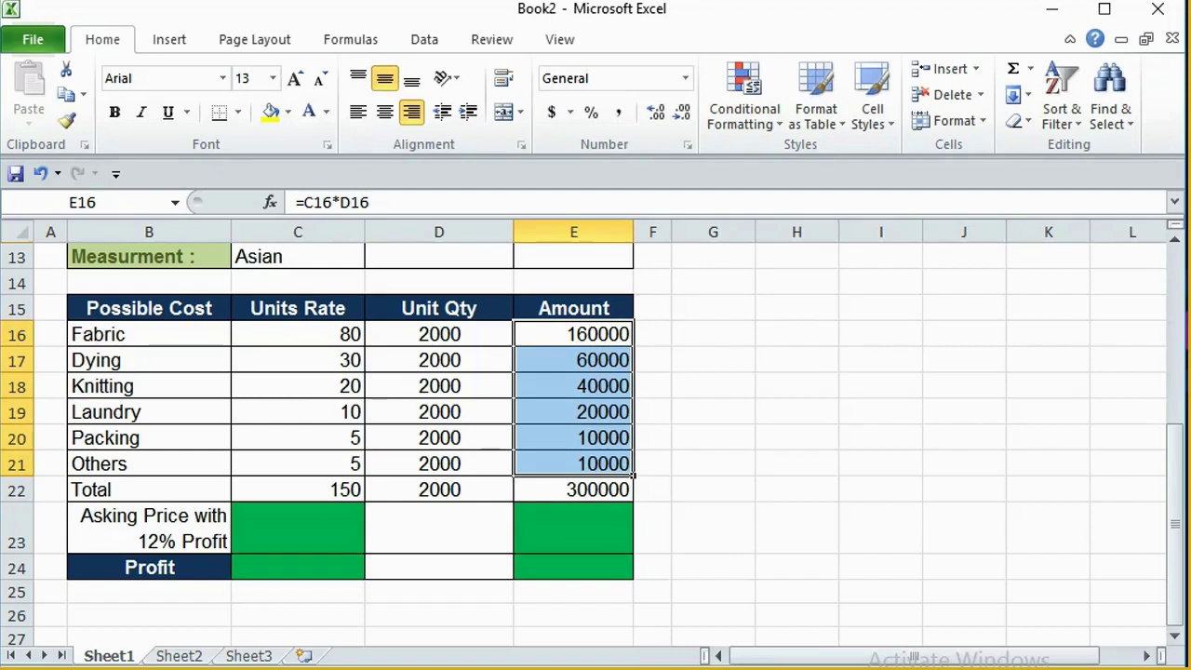
pyautogui.click(577, 498)
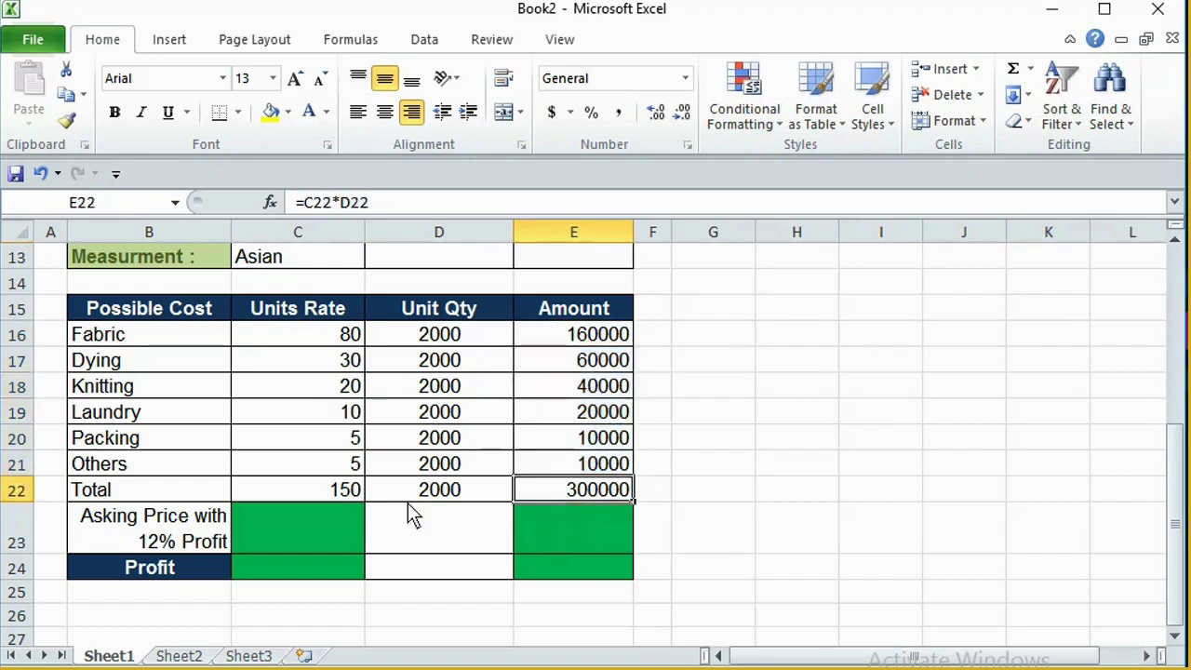
# Enter the formula =C22+(C22*12%) in C23 to calculate the asking price per unit with 12% profit.
pyautogui.click(298, 525)
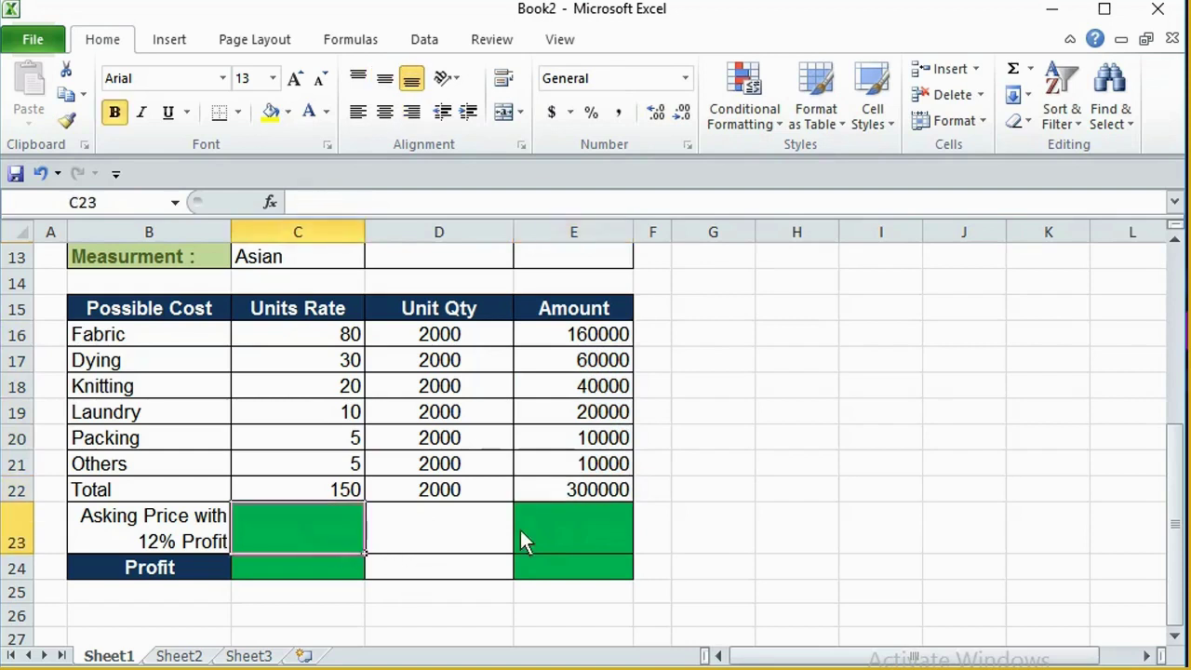
pyautogui.write('=')
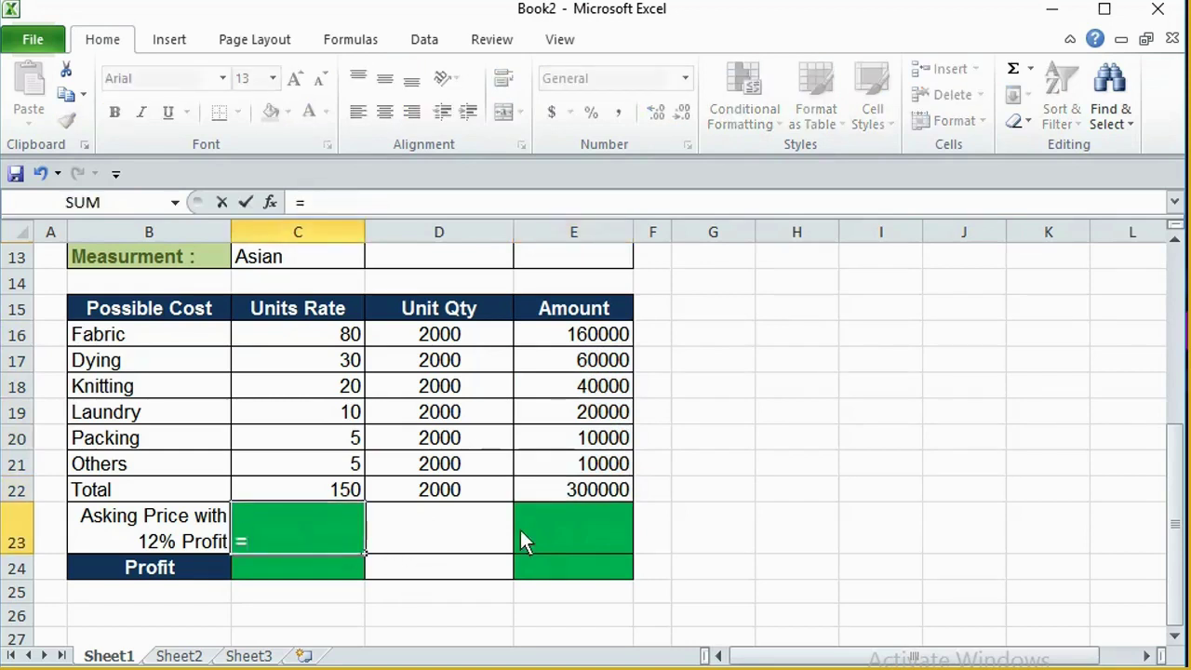
pyautogui.click(351, 493)
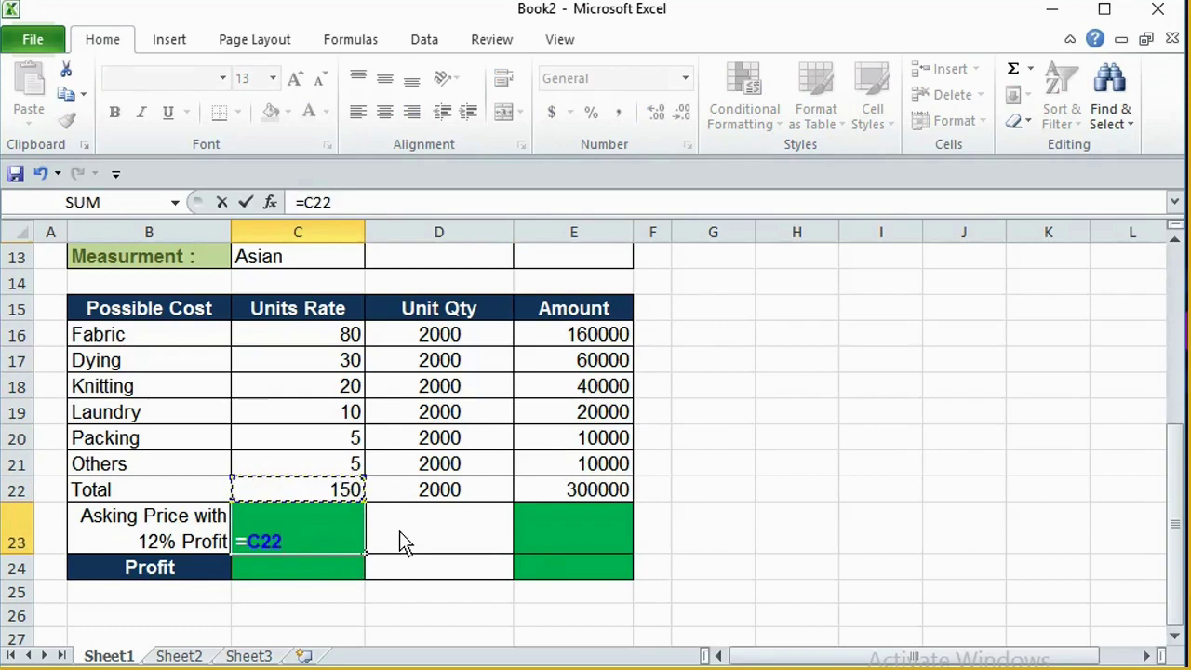
pyautogui.write('+(')
pyautogui.click(346, 499)
pyautogui.write('*12')
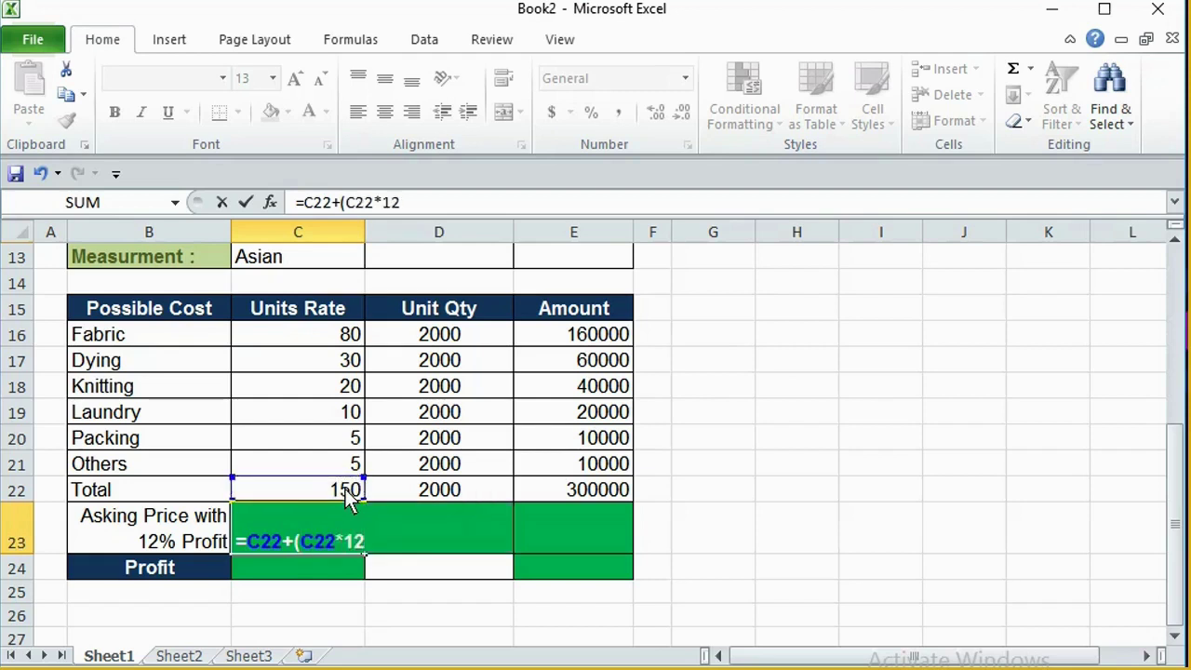
pyautogui.write('%)')
pyautogui.press('Return')
pyautogui.press('Up')
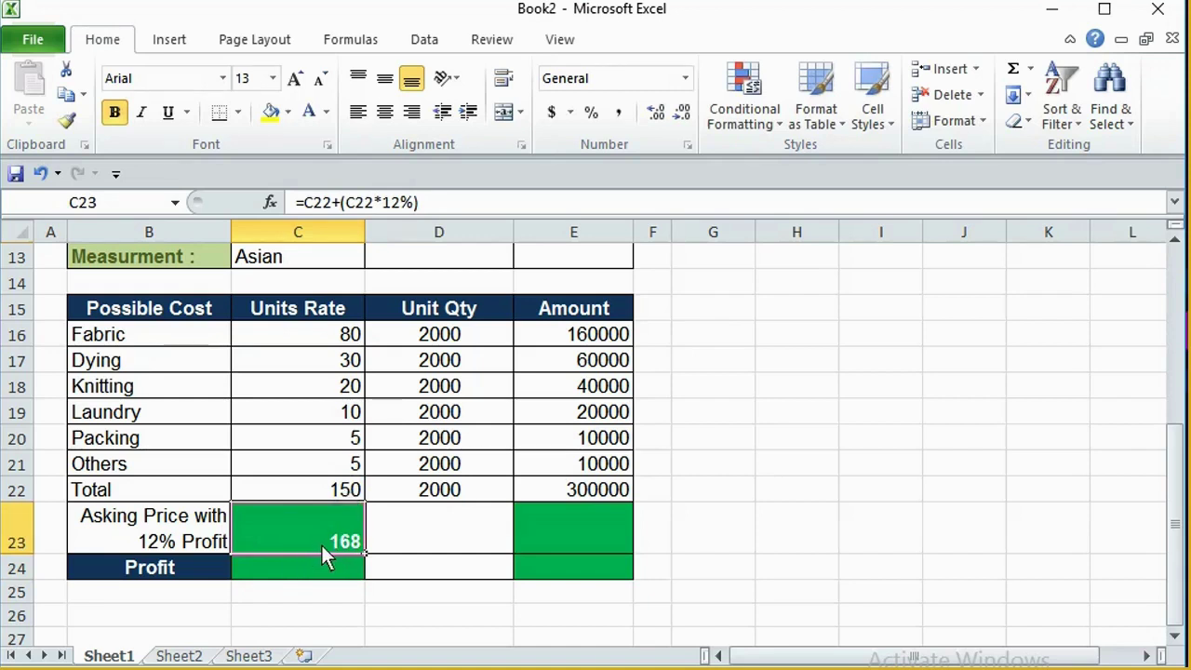
# Enter 2000 as the Unit Qty of the Asking Price row in D23.
pyautogui.click(470, 541)
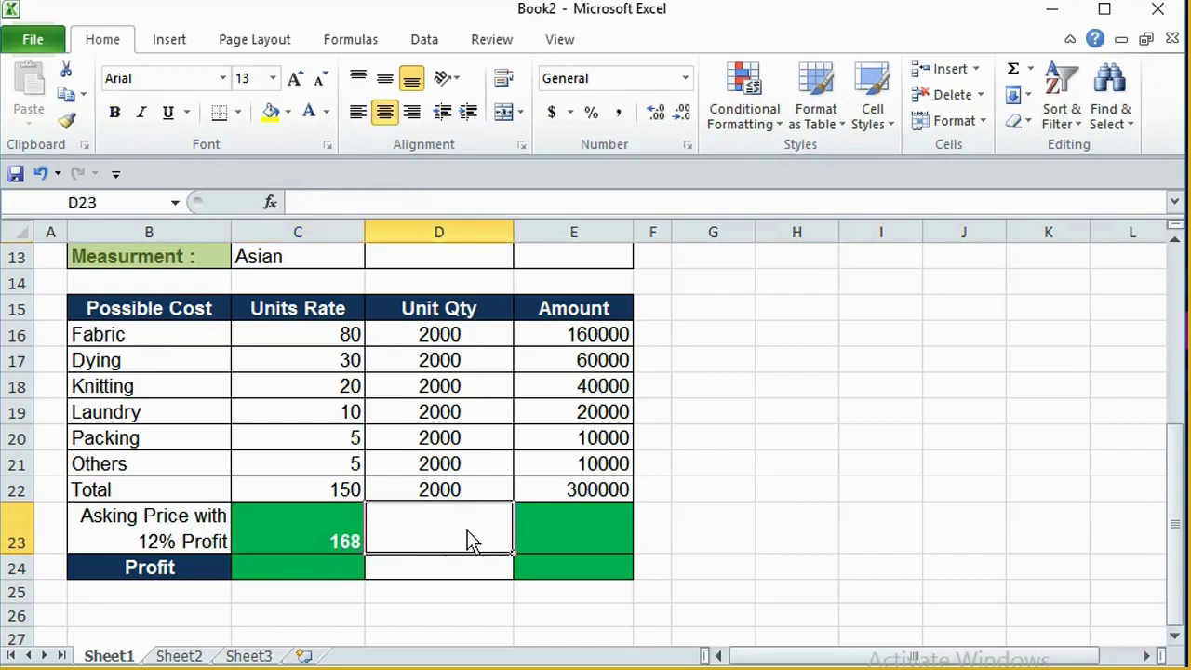
pyautogui.write('2000')
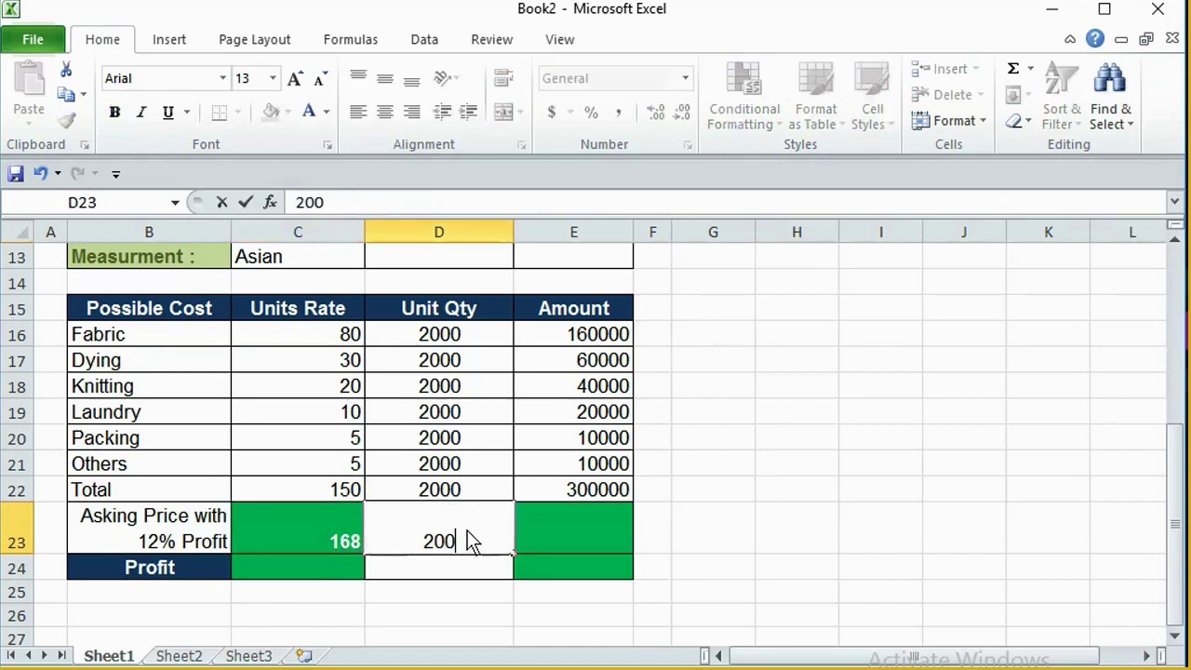
pyautogui.press('Tab')
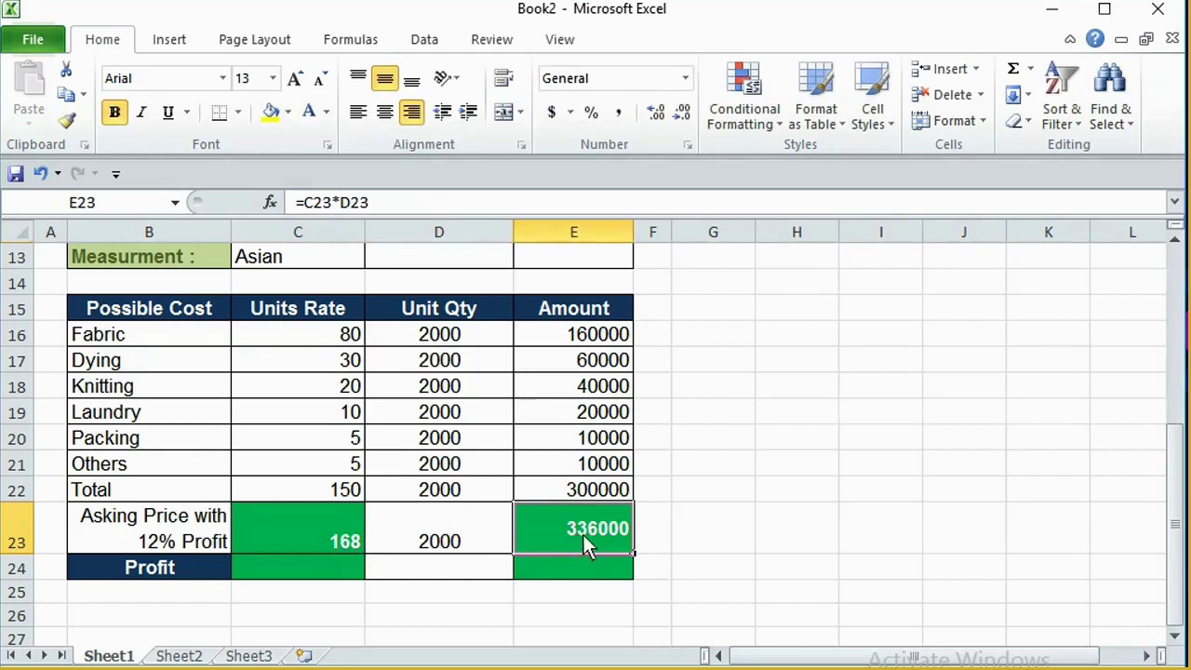
# Clear the Asking Price amount in E23 and re-enter it as the formula =C23*D23.
pyautogui.press('Delete')
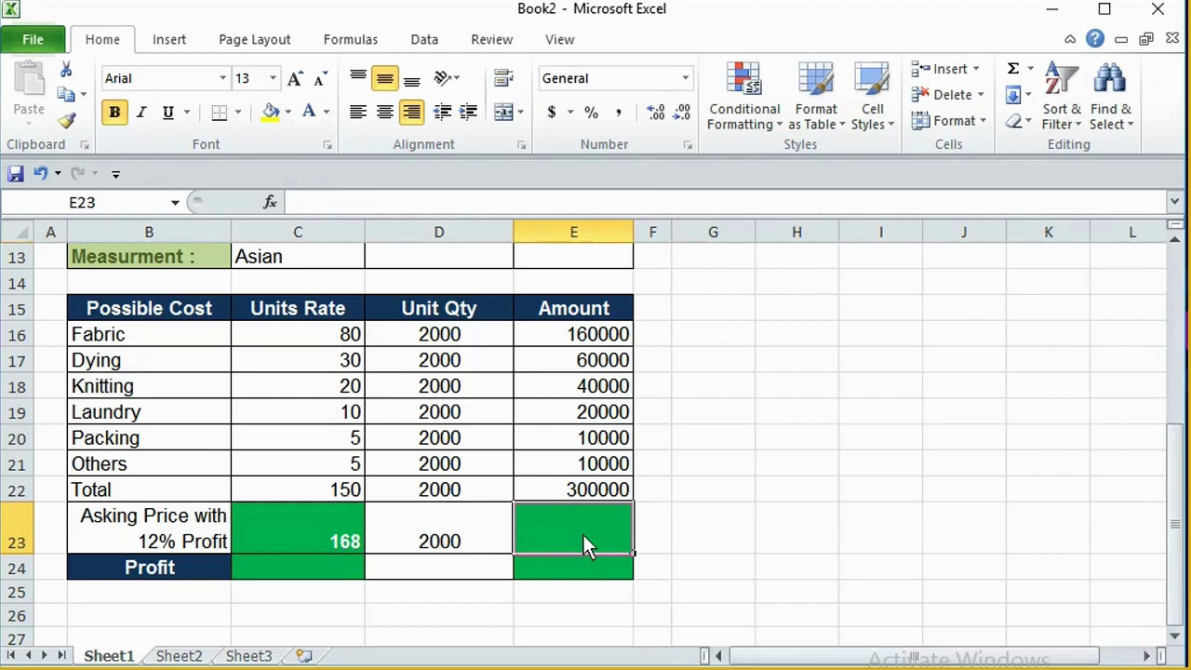
pyautogui.write('=')
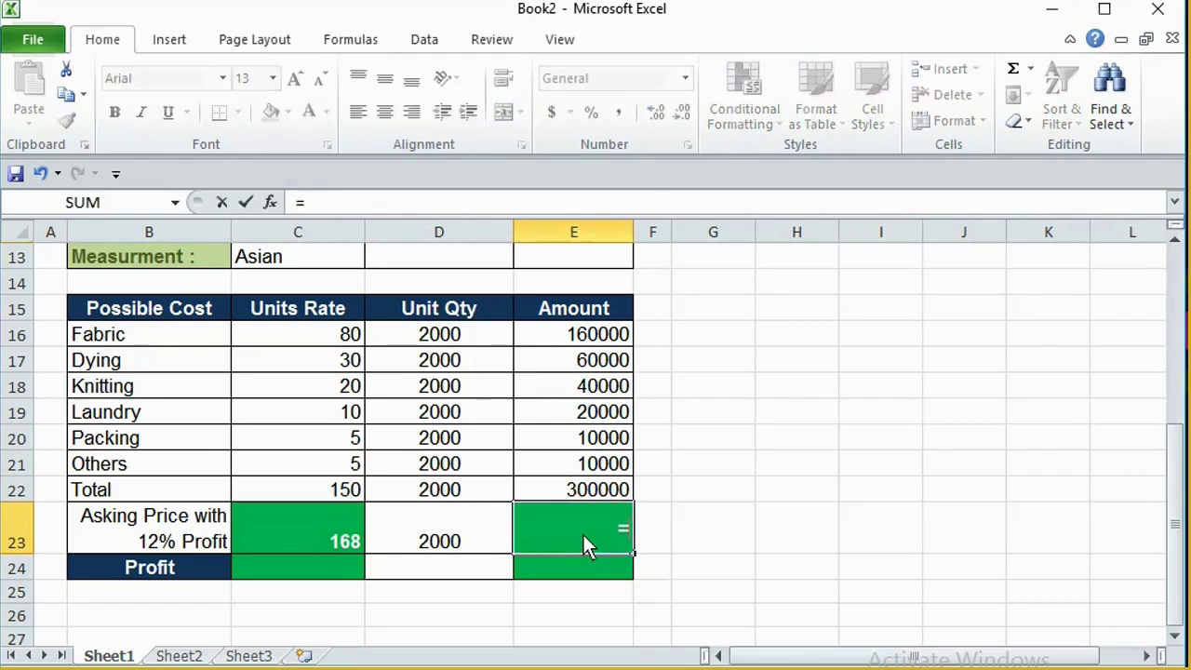
pyautogui.click(339, 530)
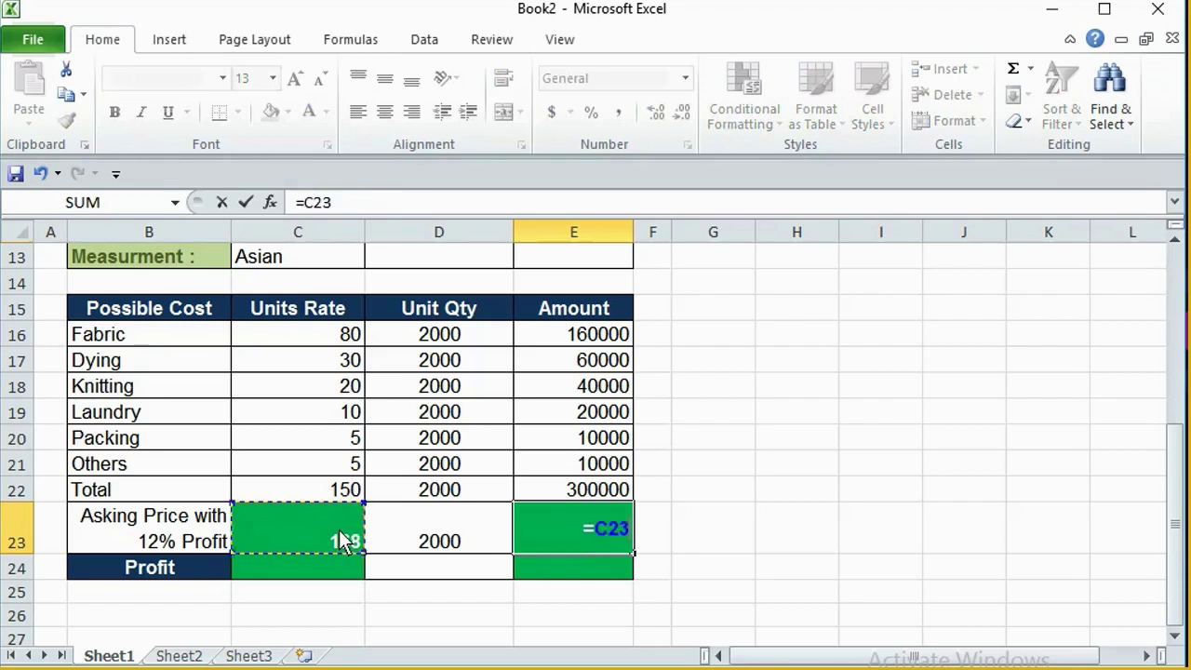
pyautogui.write('*')
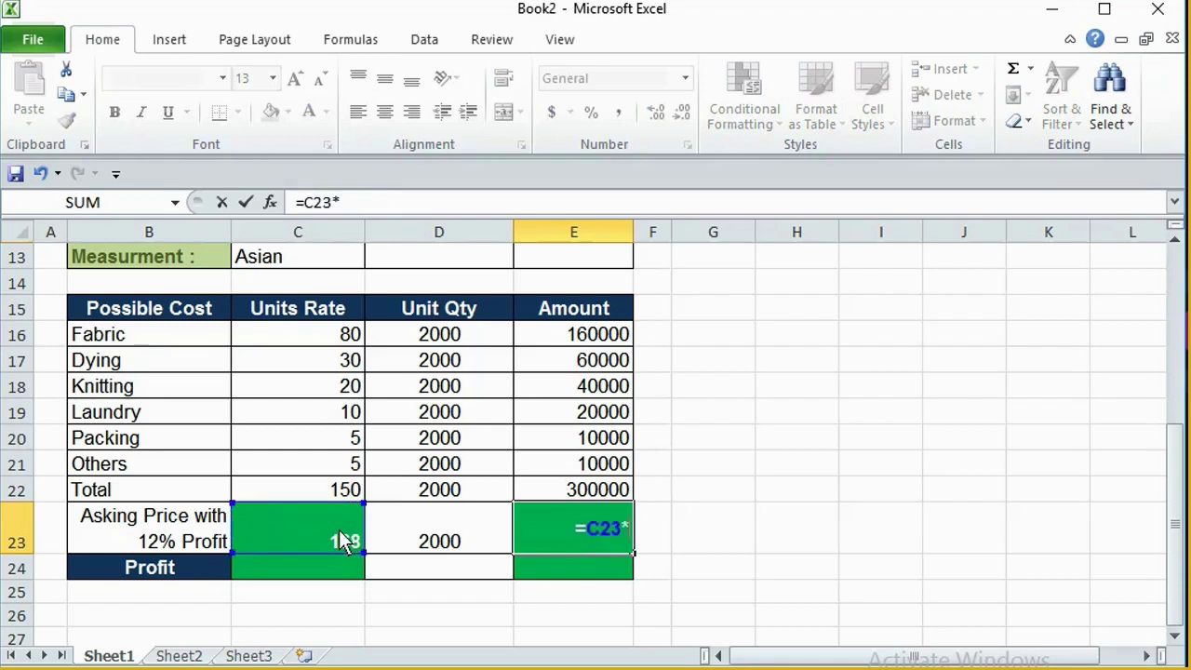
pyautogui.click(433, 536)
pyautogui.press('Return')
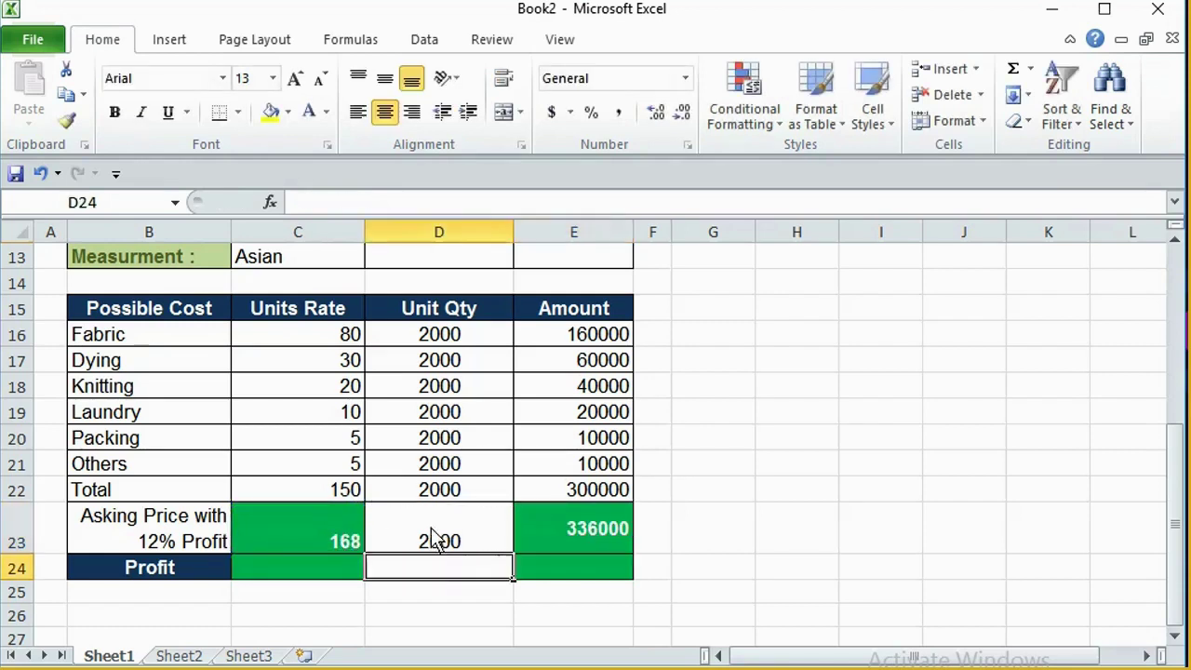
pyautogui.click(575, 545)
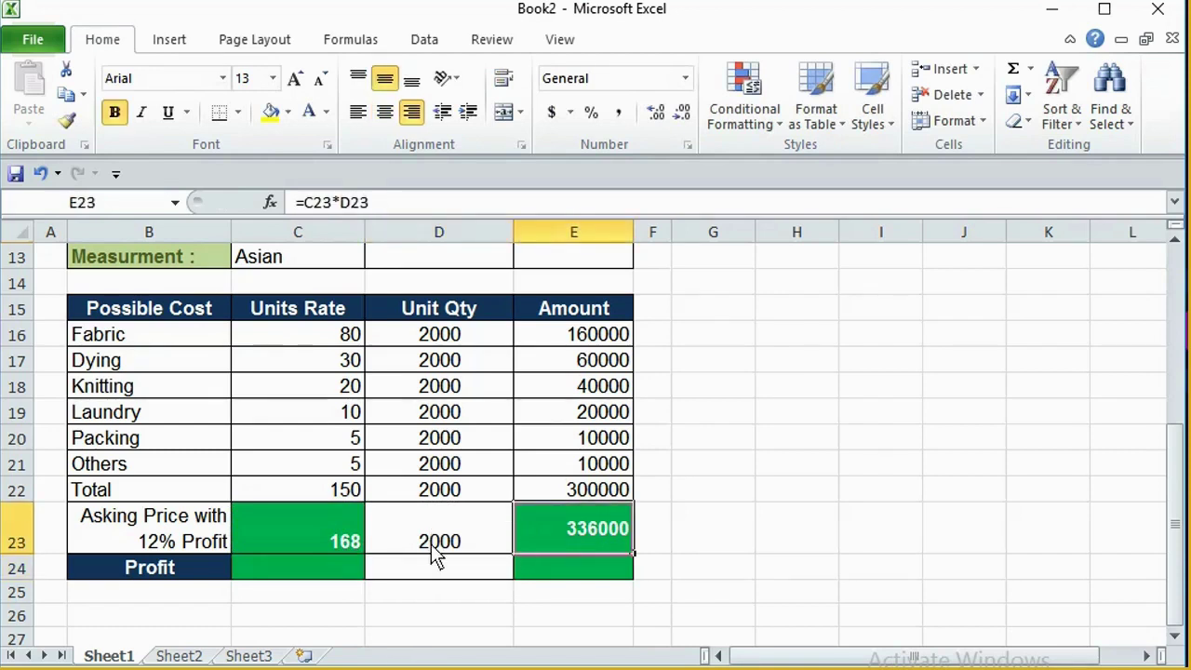
# Enter the formula =C23-C22 in C24 to calculate the profit per unit, and move to the Profit row's Amount cell, E24.
pyautogui.click(321, 565)
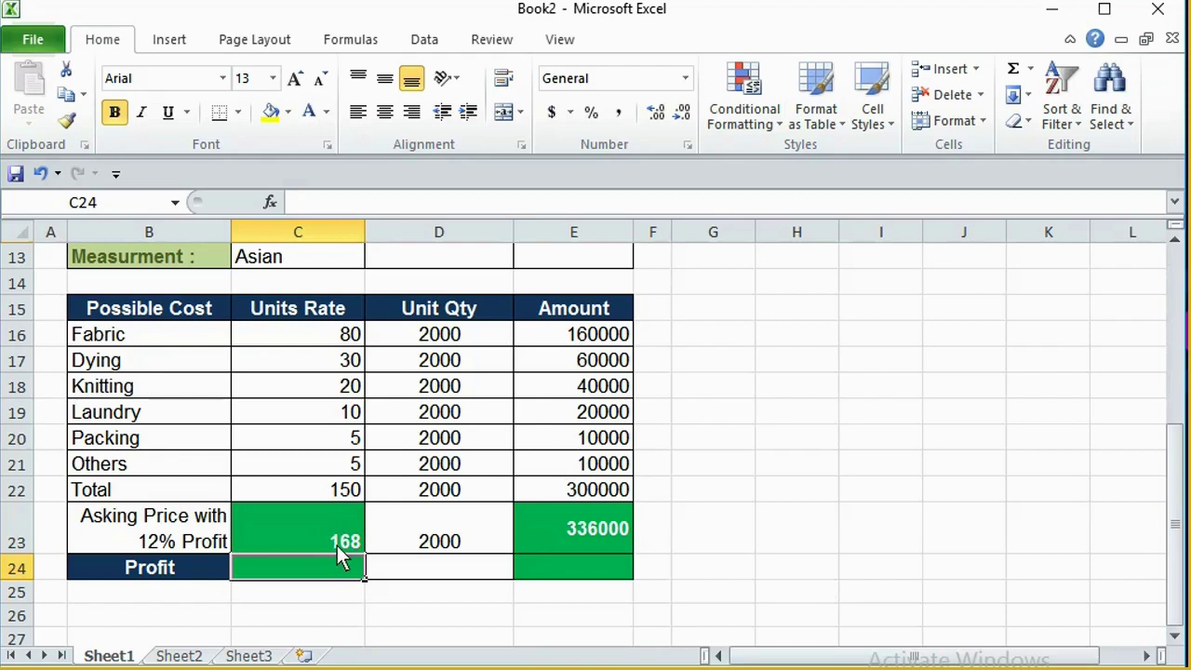
pyautogui.write('=')
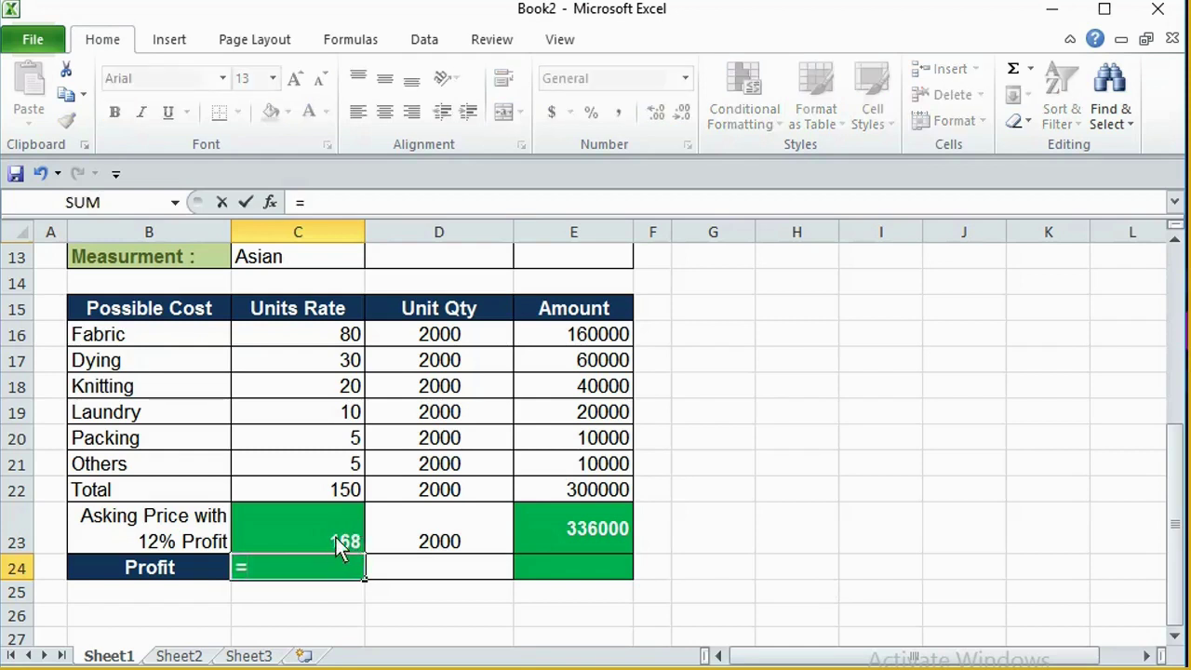
pyautogui.click(335, 537)
pyautogui.write('-')
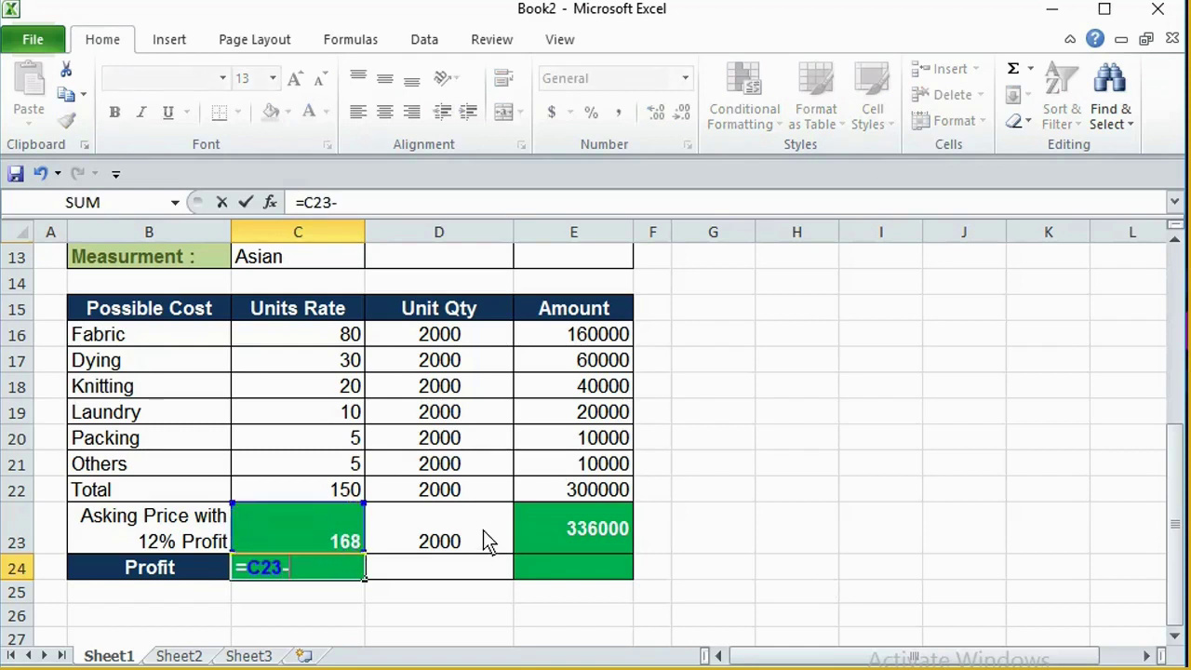
pyautogui.click(347, 485)
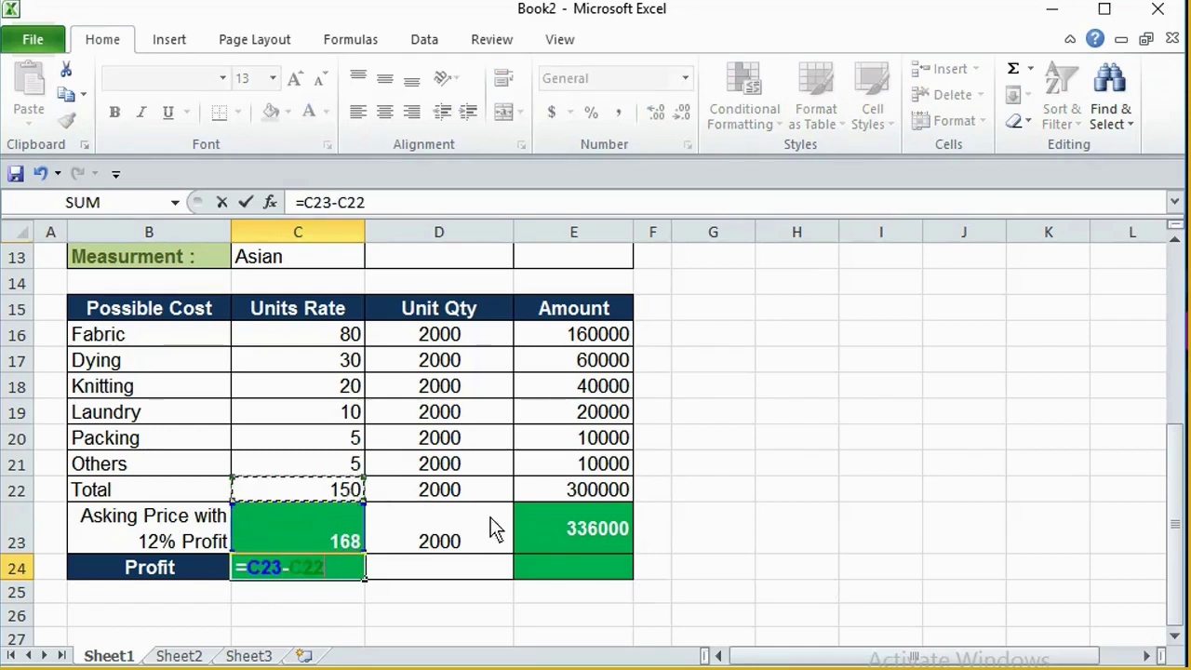
pyautogui.press('Return')
pyautogui.press('Up')
pyautogui.press('Right')
pyautogui.press('Right')
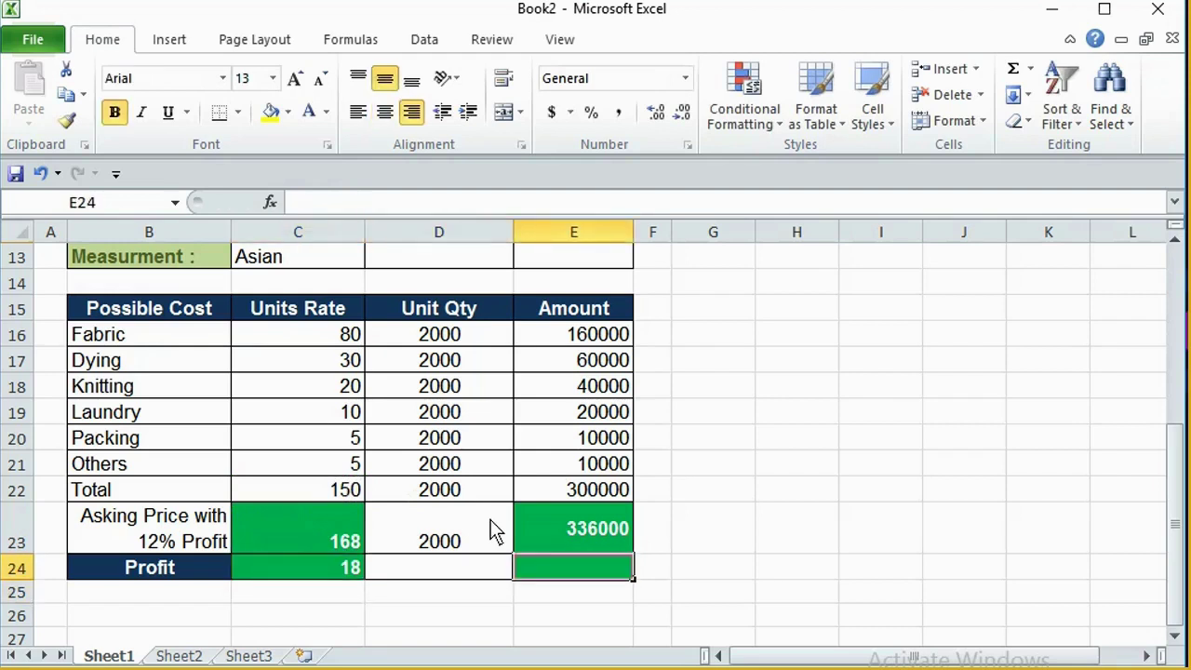
# Enter the formula =E23-E22 in E24 to calculate the total profit amount.
pyautogui.write('=')
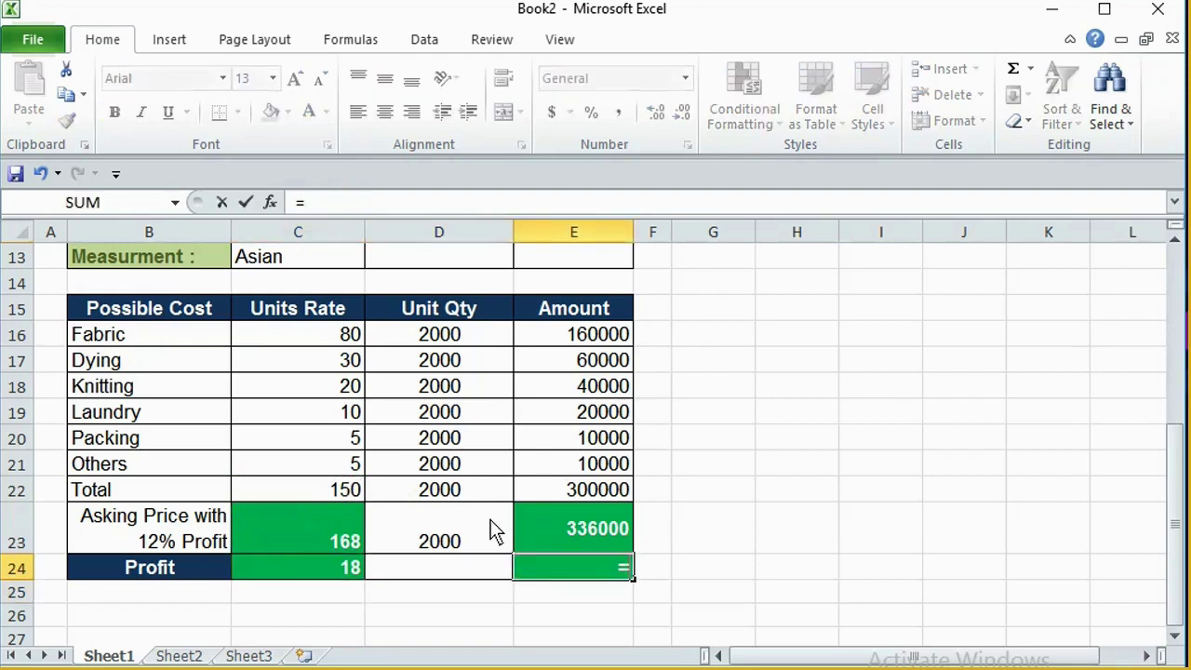
pyautogui.click(605, 535)
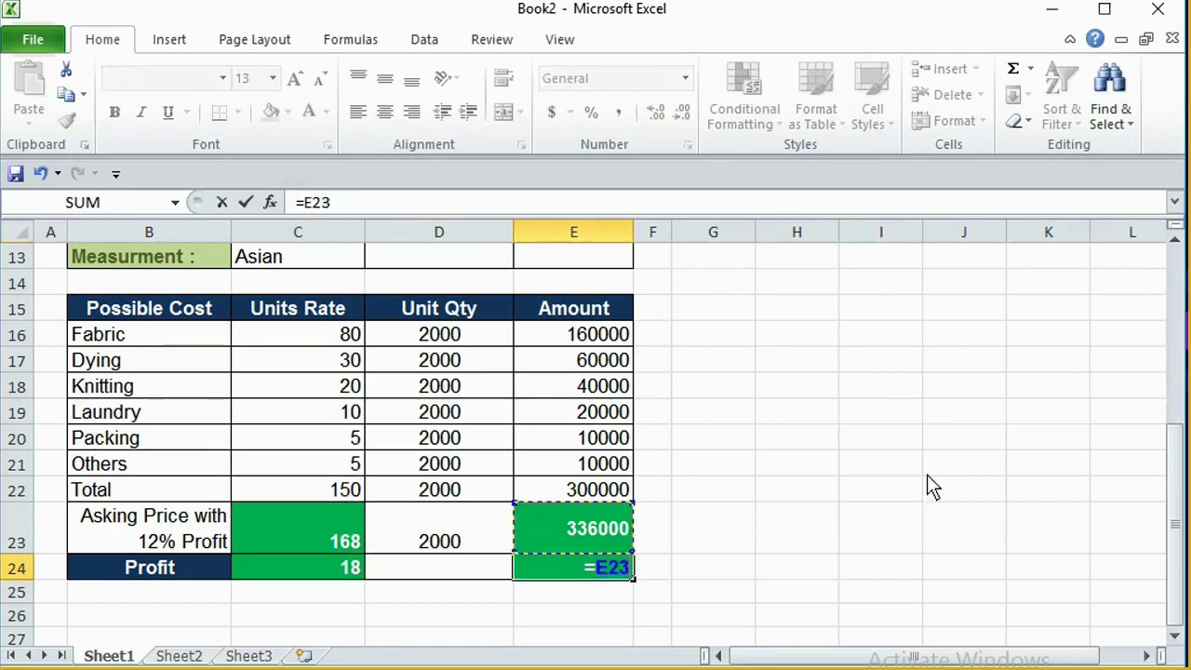
pyautogui.write('-')
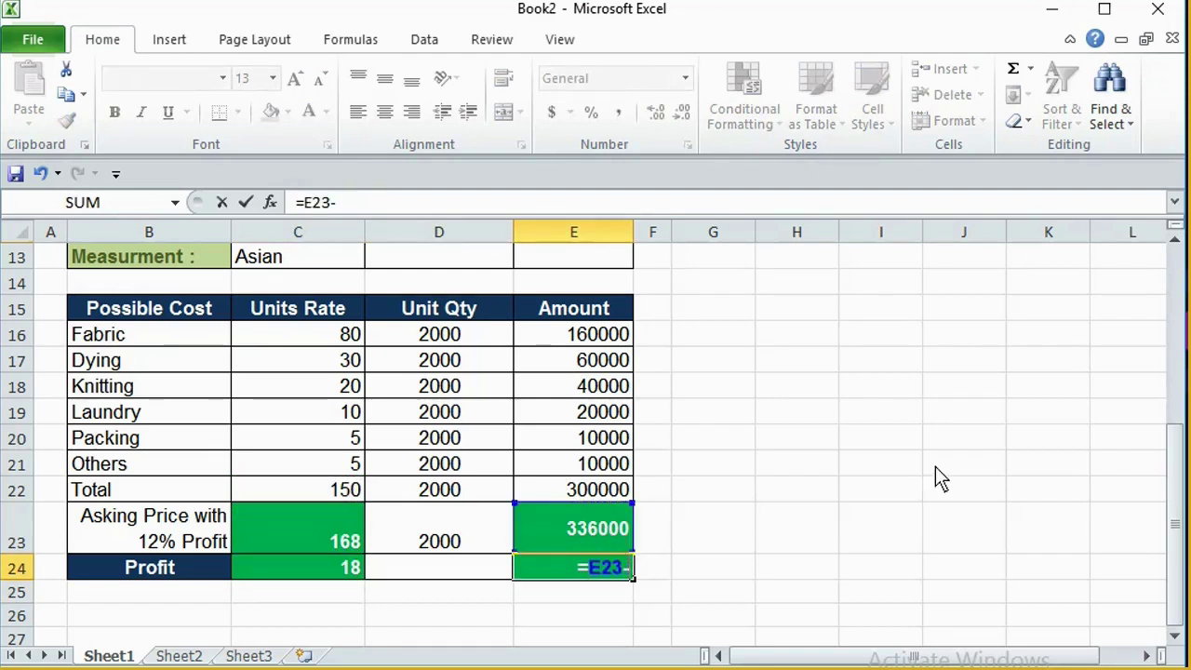
pyautogui.click(611, 481)
pyautogui.press('Return')
pyautogui.press('Up')
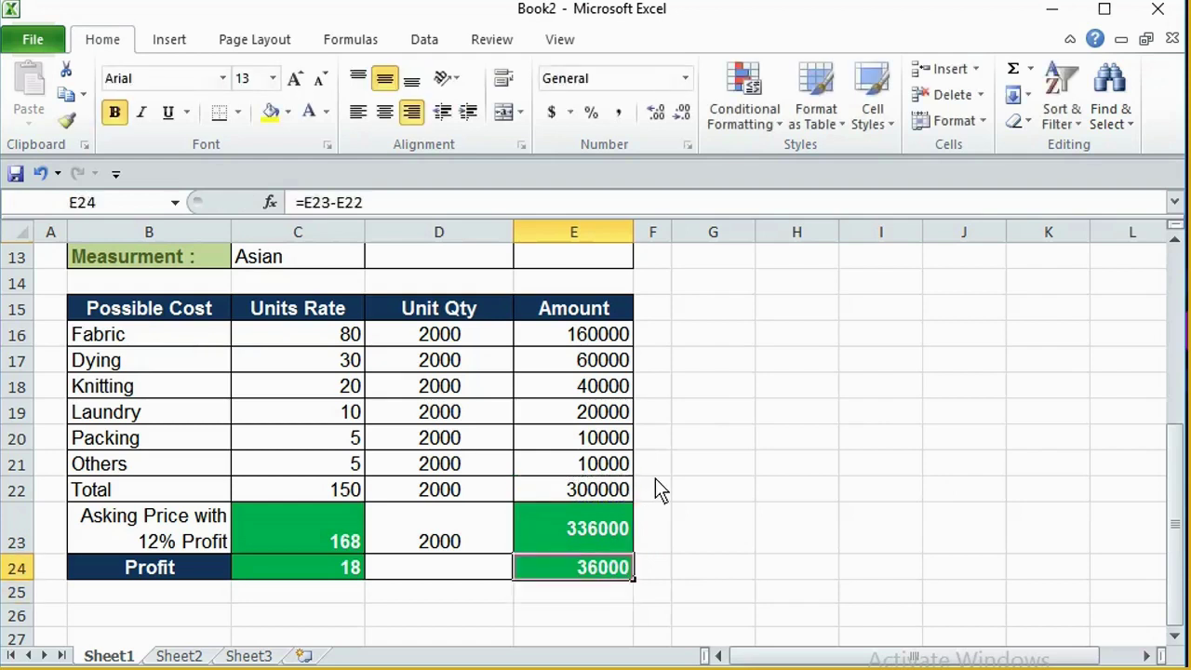
pyautogui.press('Left')
pyautogui.press('Right')
pyautogui.press('Left')
pyautogui.press('Left')
pyautogui.press('Right')
pyautogui.press('Right')
# Vertically middle-align the Asking Price and Profit values in C23:E24.
pyautogui.click(327, 542)
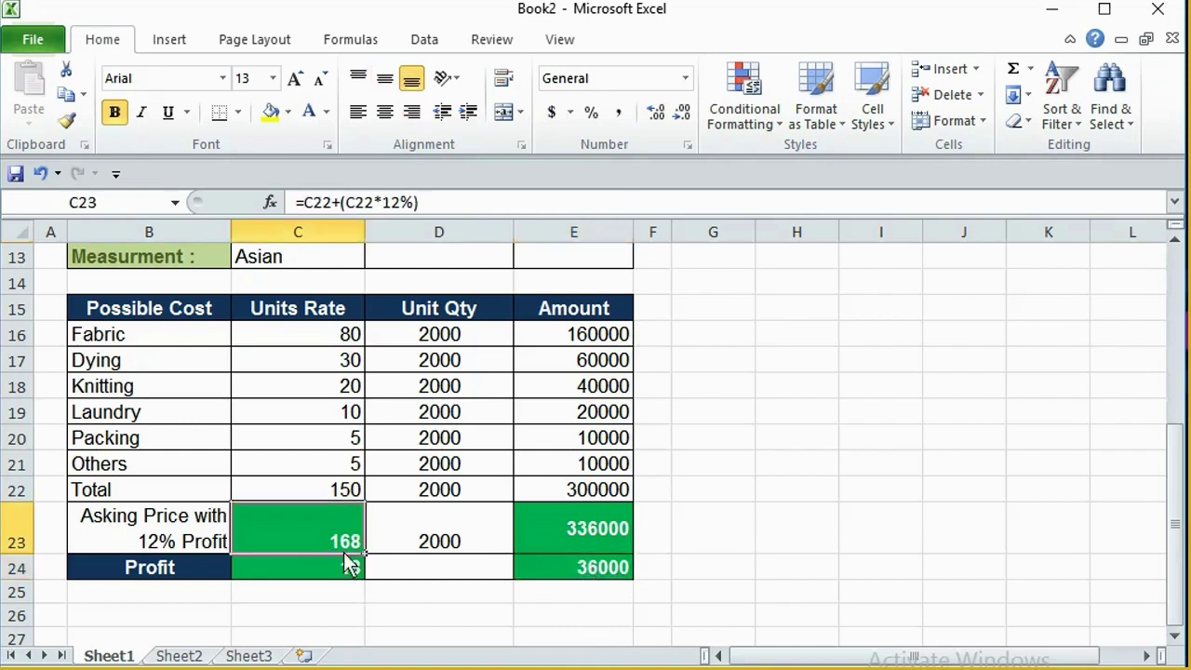
pyautogui.moveTo(301, 533); pyautogui.dragTo(575, 567)
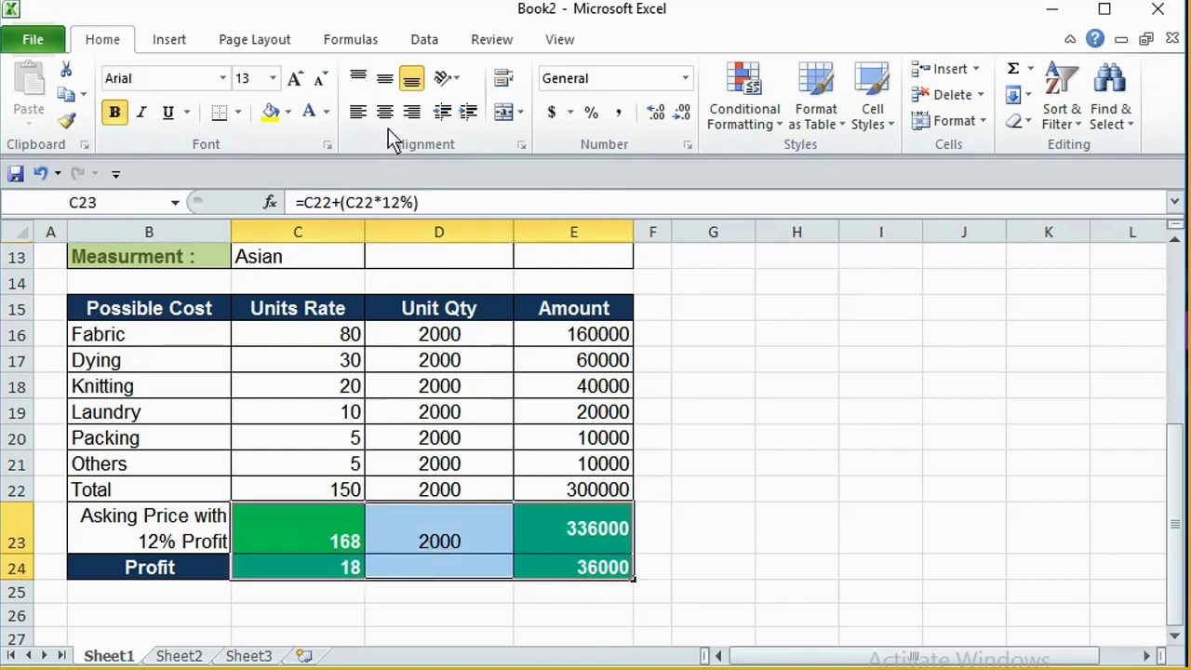
pyautogui.click(384, 78)
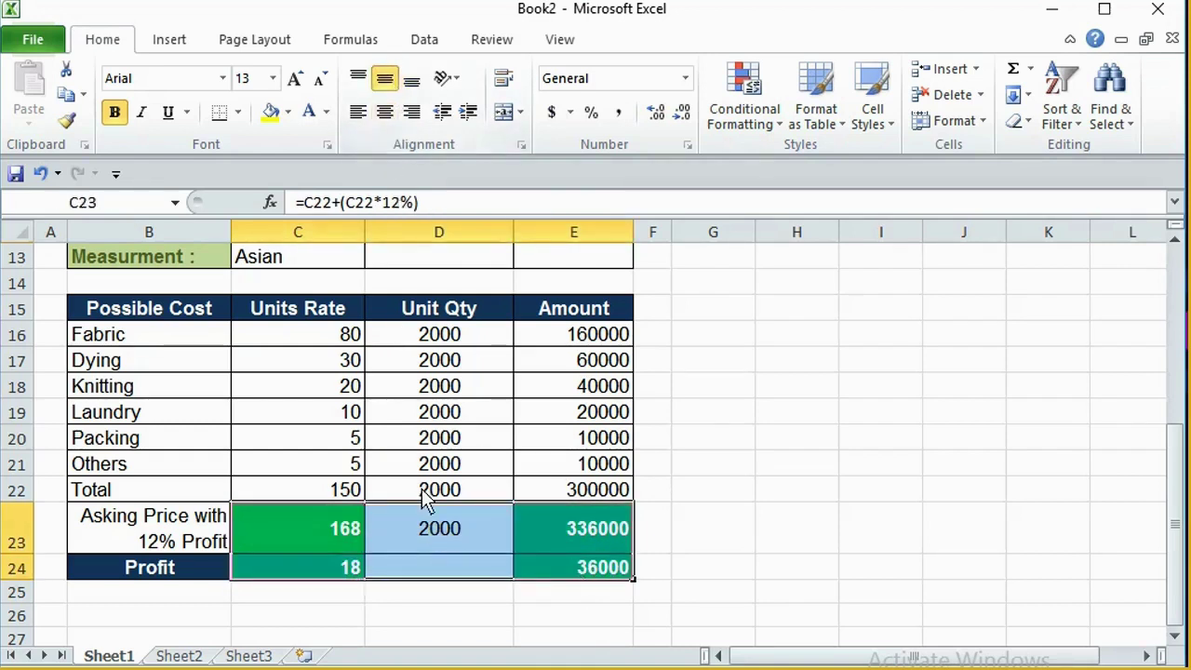
pyautogui.click(711, 567)
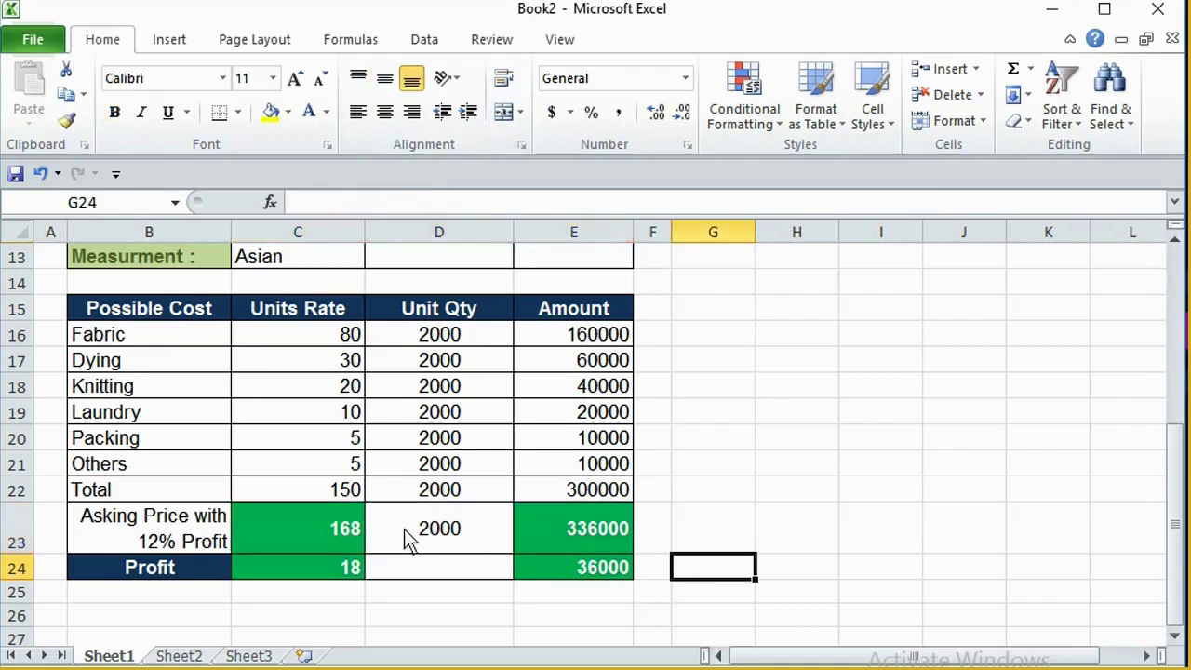
# Format the Units Rate values C16:C24 and Amount values E16:E24 together as Currency with no decimal places.
pyautogui.click(331, 340)
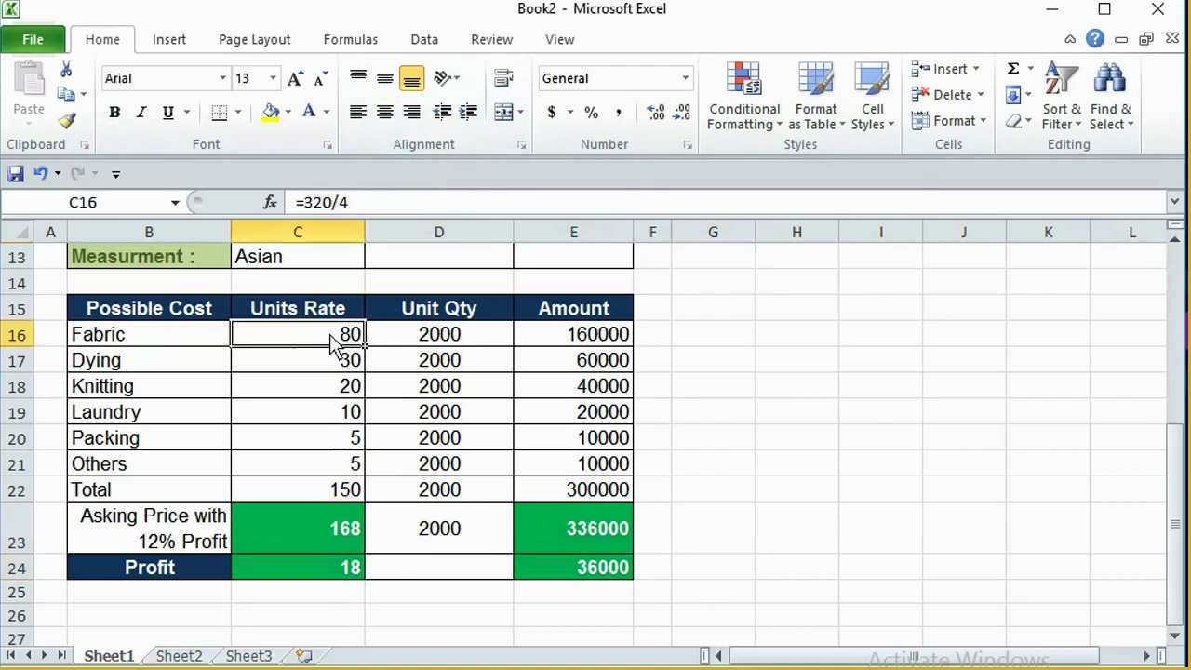
pyautogui.click(598, 79)
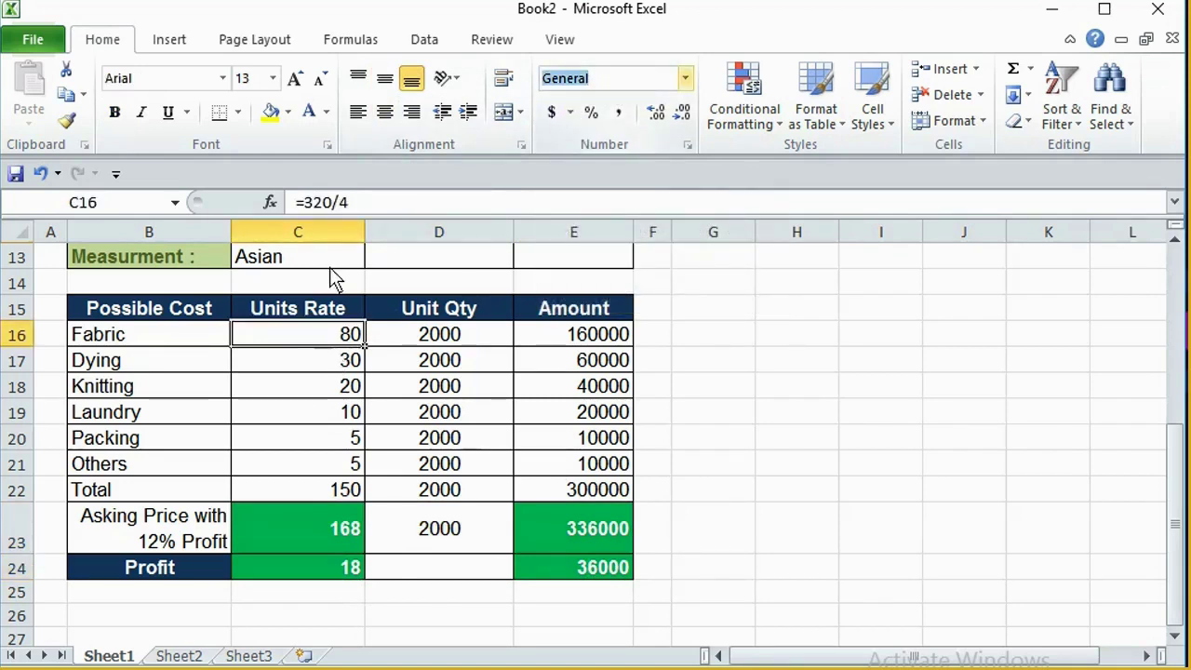
pyautogui.click(343, 361)
pyautogui.moveTo(344, 339); pyautogui.dragTo(354, 569)
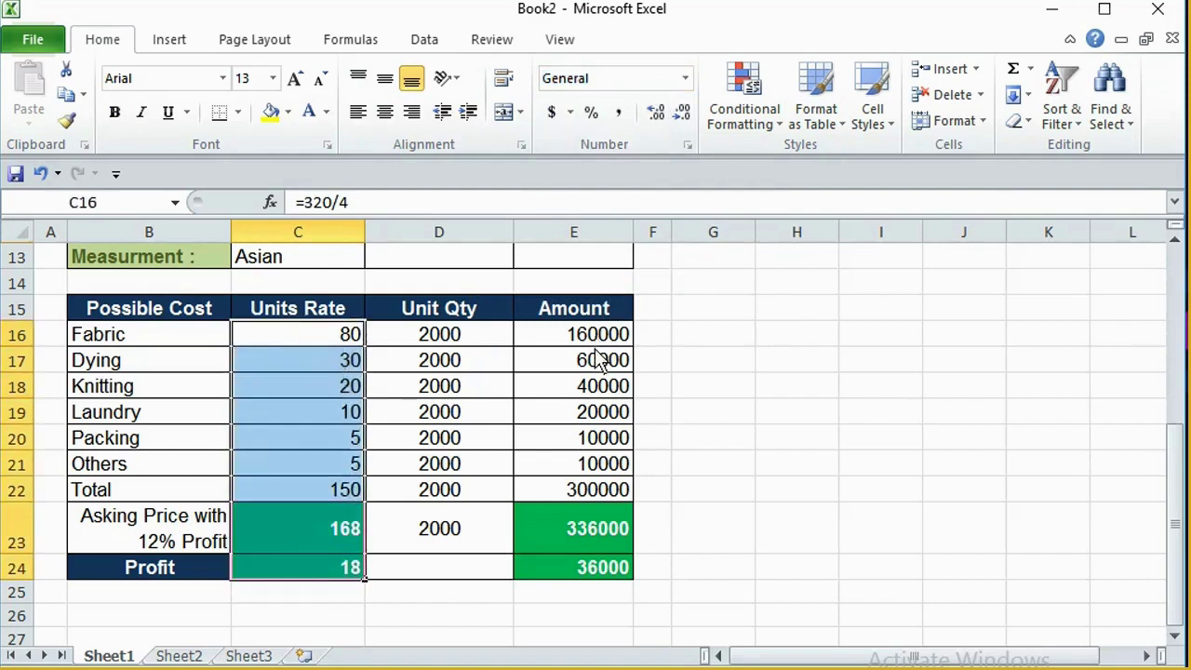
pyautogui.moveTo(605, 344); pyautogui.dragTo(611, 562)
pyautogui.click(684, 79)
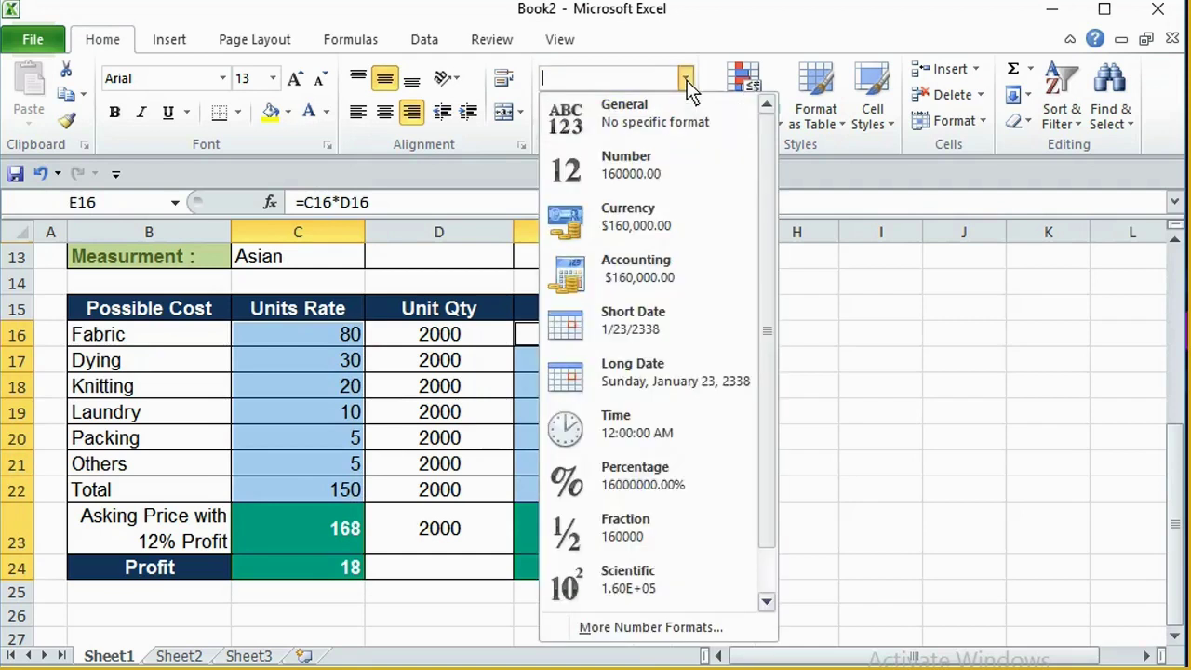
pyautogui.click(657, 223)
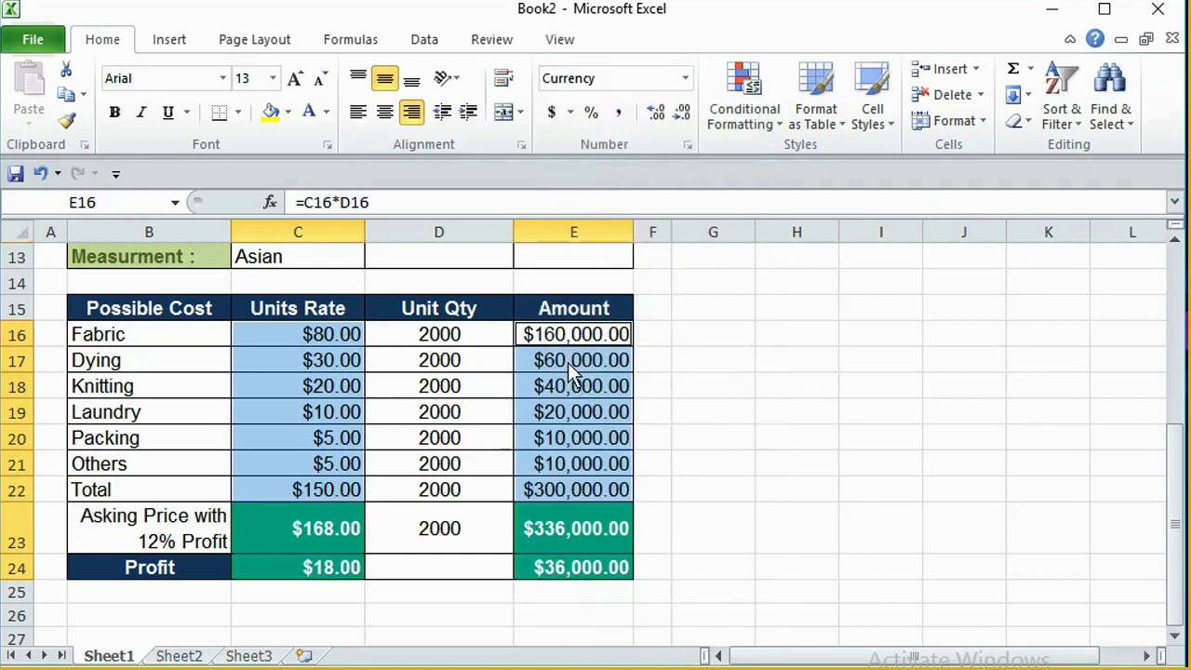
pyautogui.click(683, 115)
pyautogui.click(684, 115)
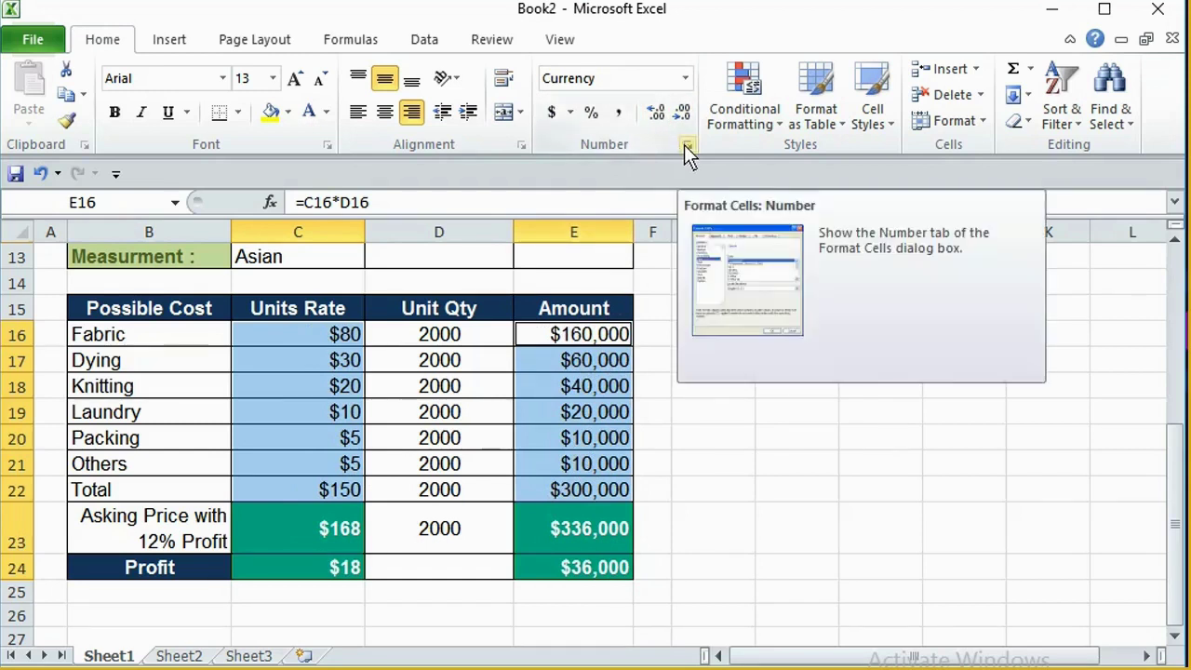
# Apply the Accounting format with the ৳ Bengali (Bangladesh) symbol to the selected rates and amounts, and widen column E to fit the values.
pyautogui.click(570, 112)
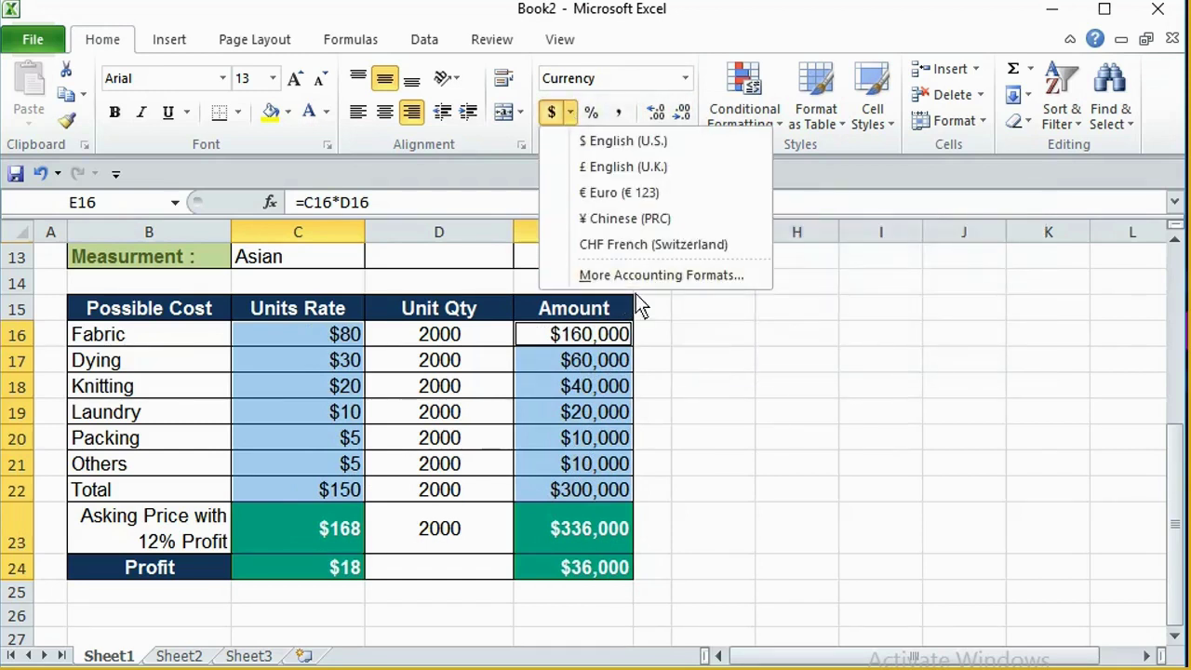
pyautogui.click(693, 275)
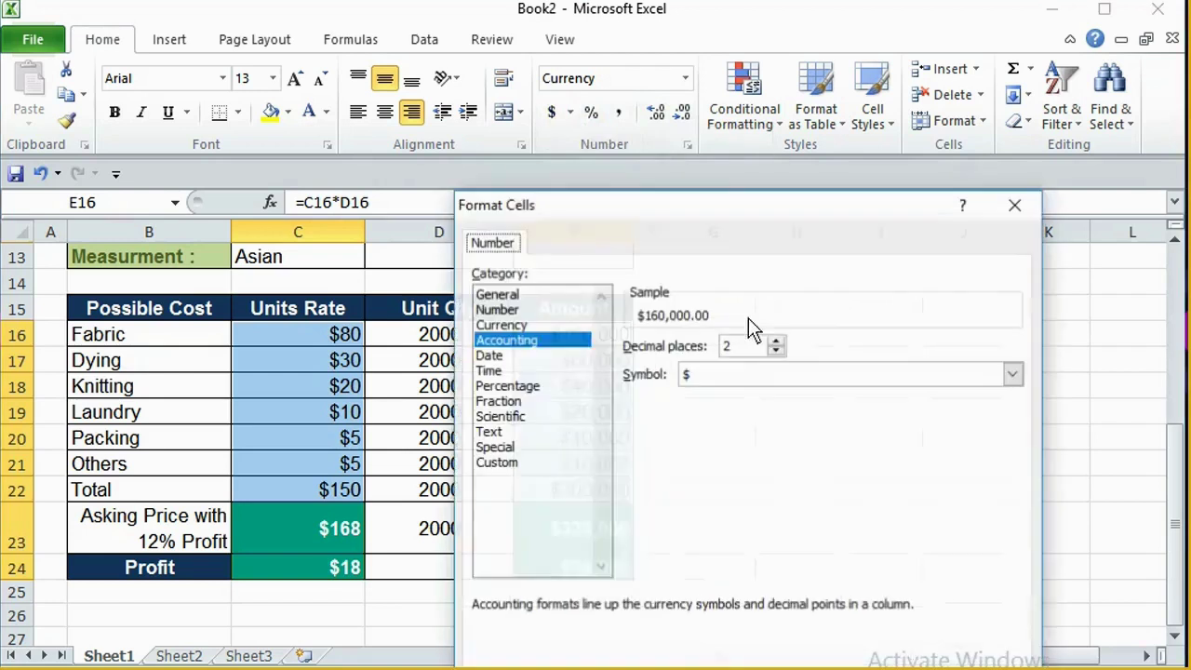
pyautogui.click(1013, 374)
pyautogui.scroll(-2, 828, 438)
pyautogui.scroll(-5, 823, 437)
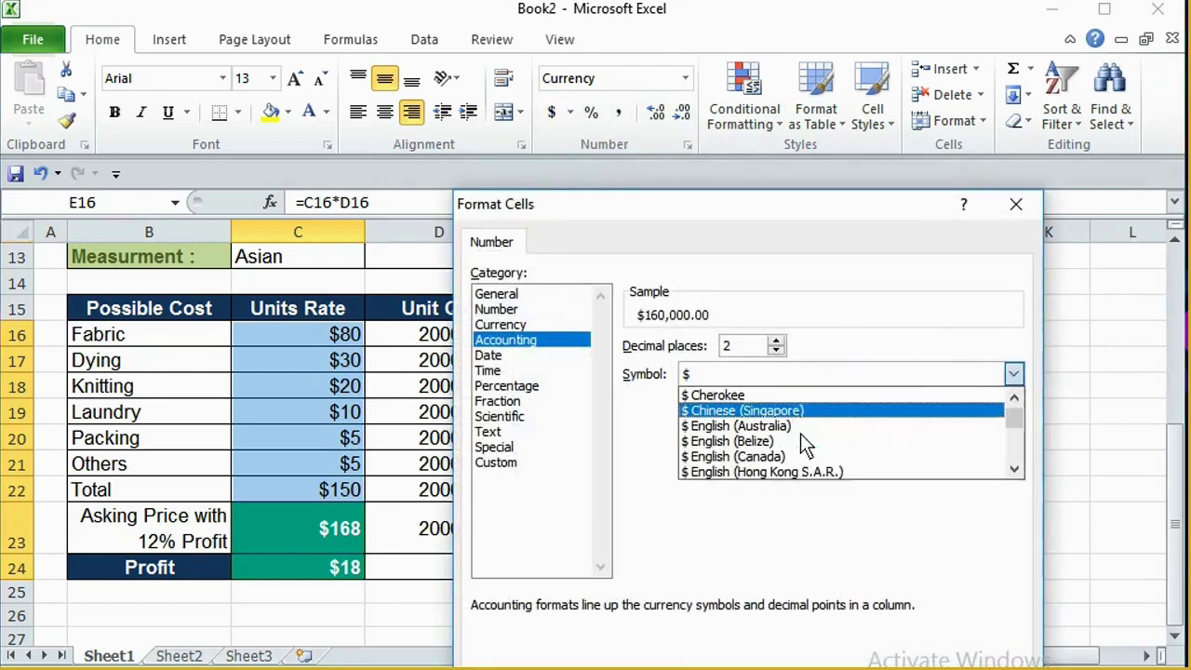
pyautogui.scroll(-5, 802, 445)
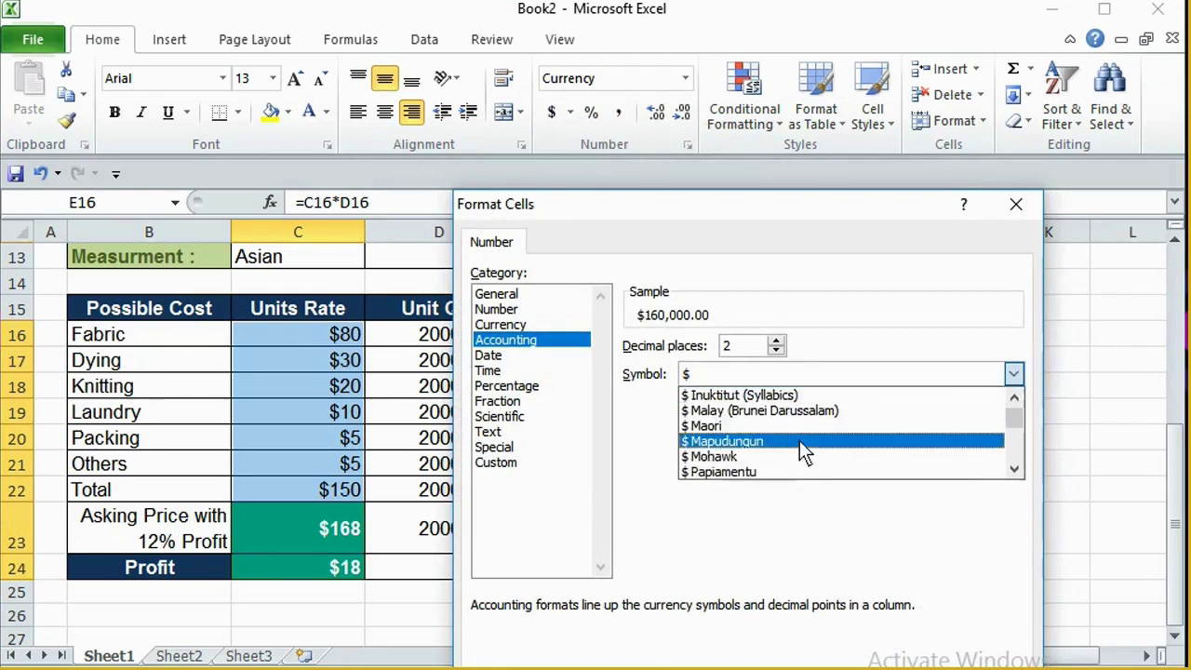
pyautogui.scroll(-4, 800, 442)
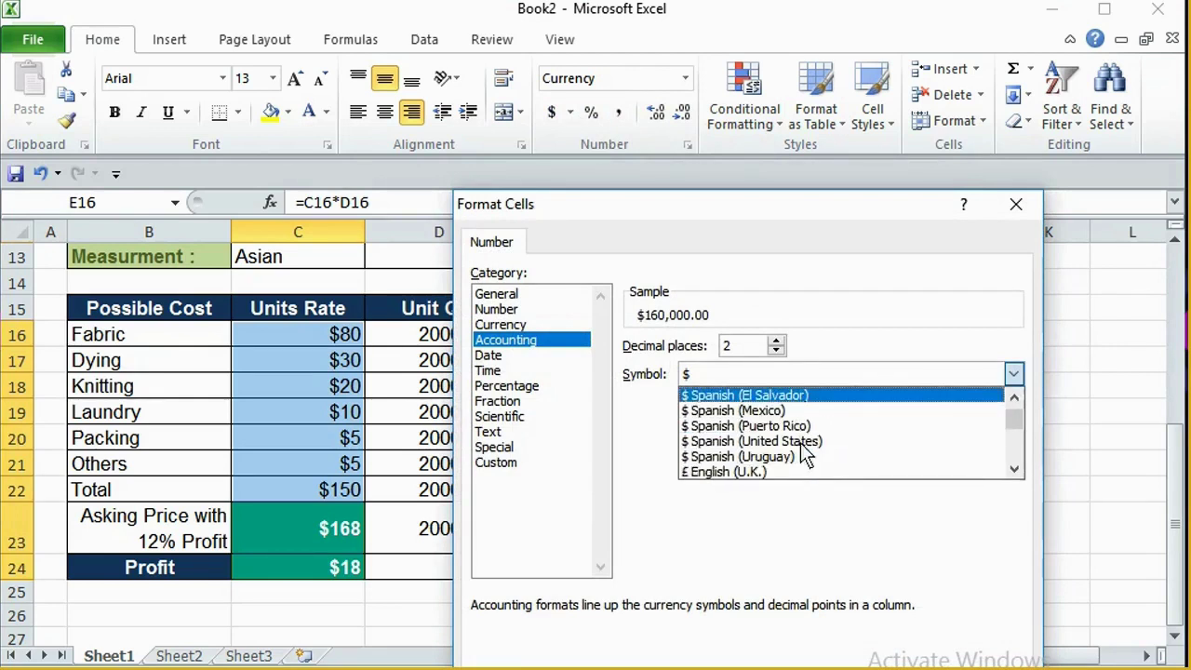
pyautogui.scroll(-5, 805, 447)
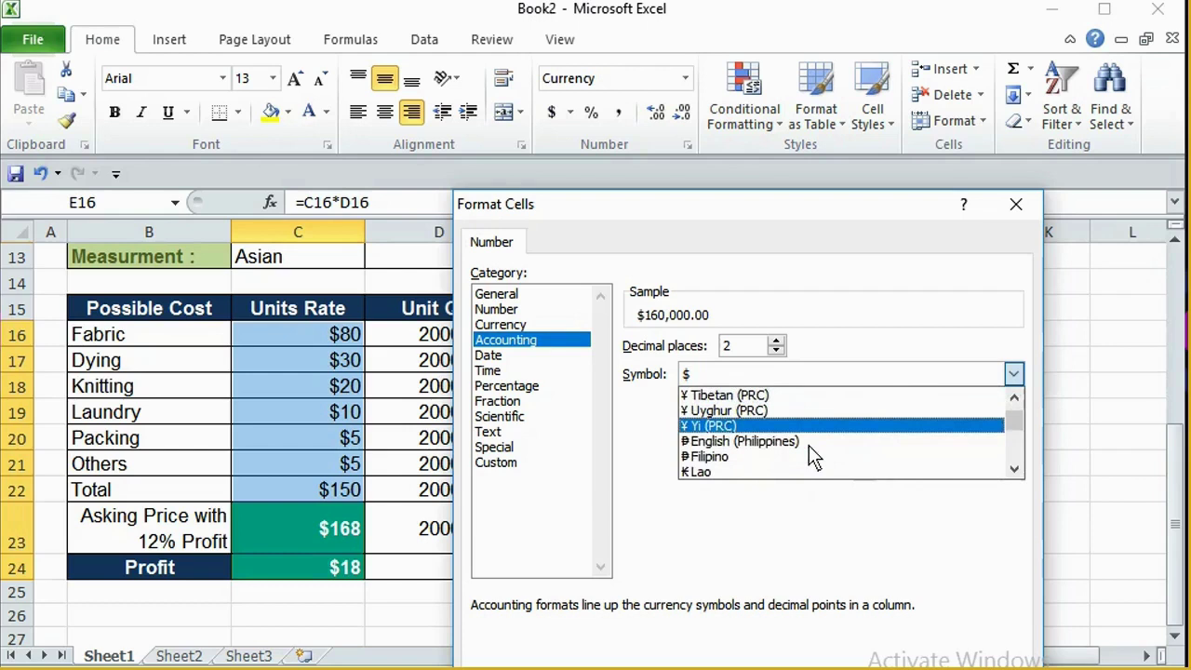
pyautogui.scroll(-3, 809, 447)
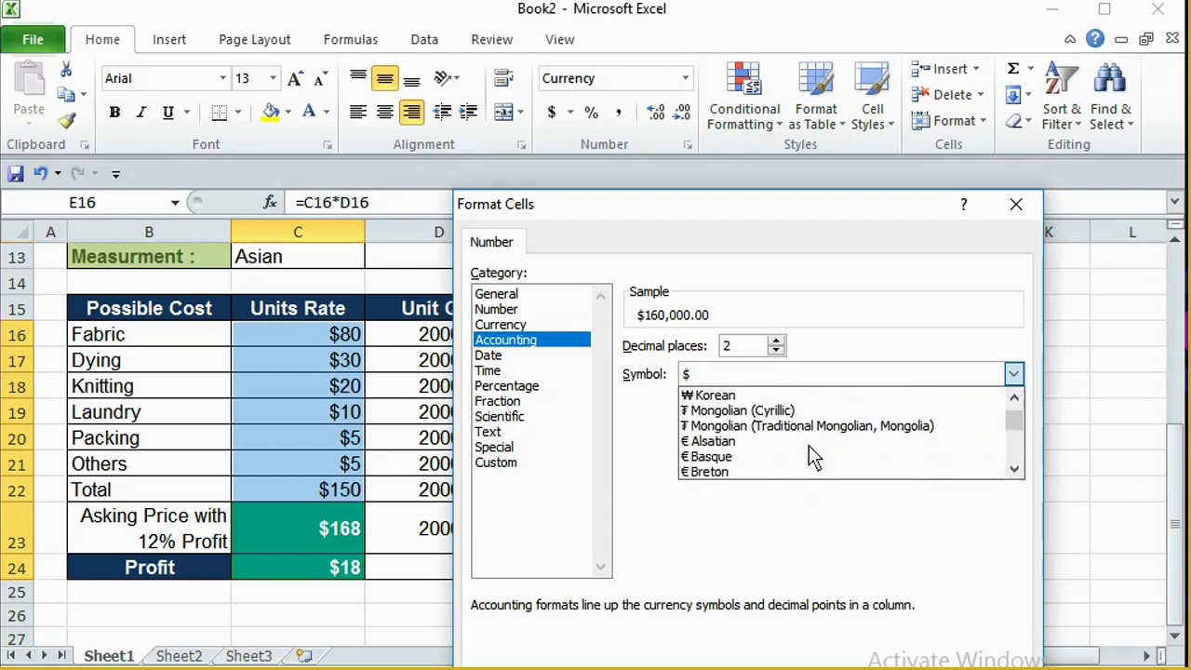
pyautogui.scroll(-4, 808, 447)
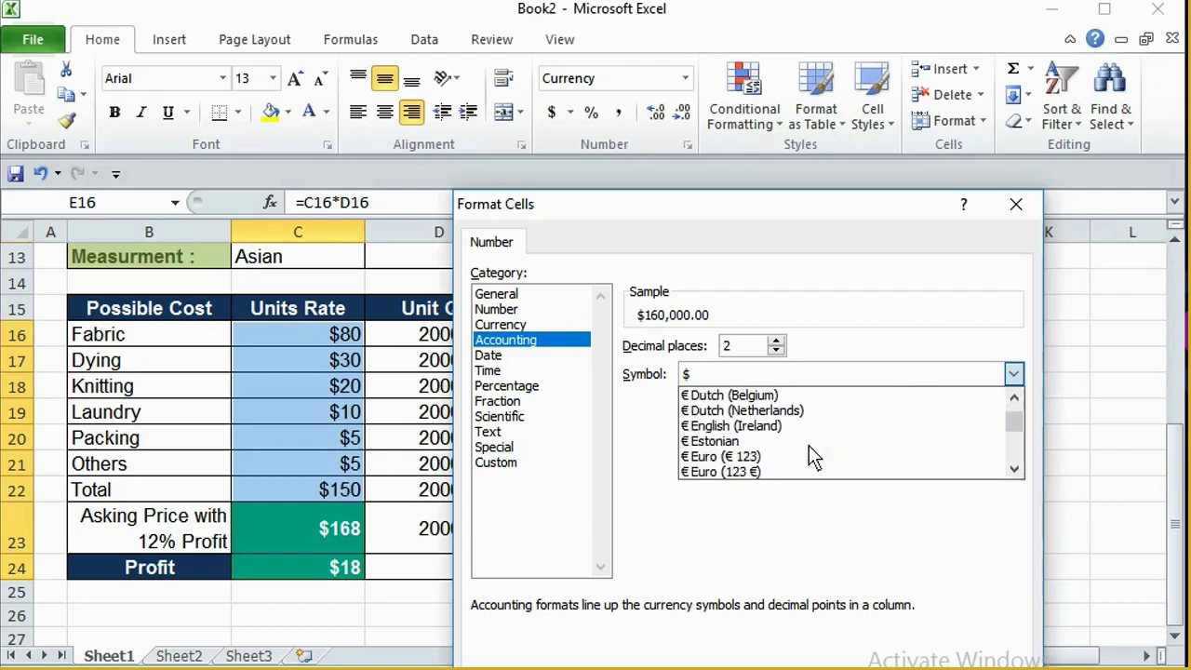
pyautogui.scroll(-3, 809, 445)
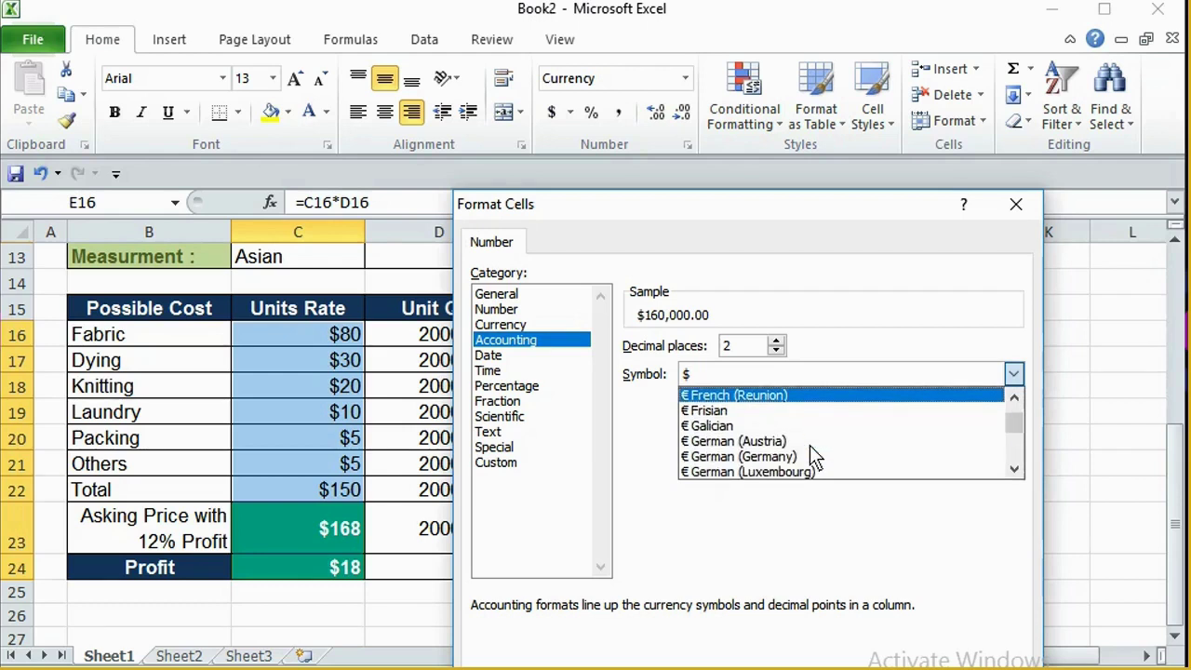
pyautogui.scroll(-3, 809, 445)
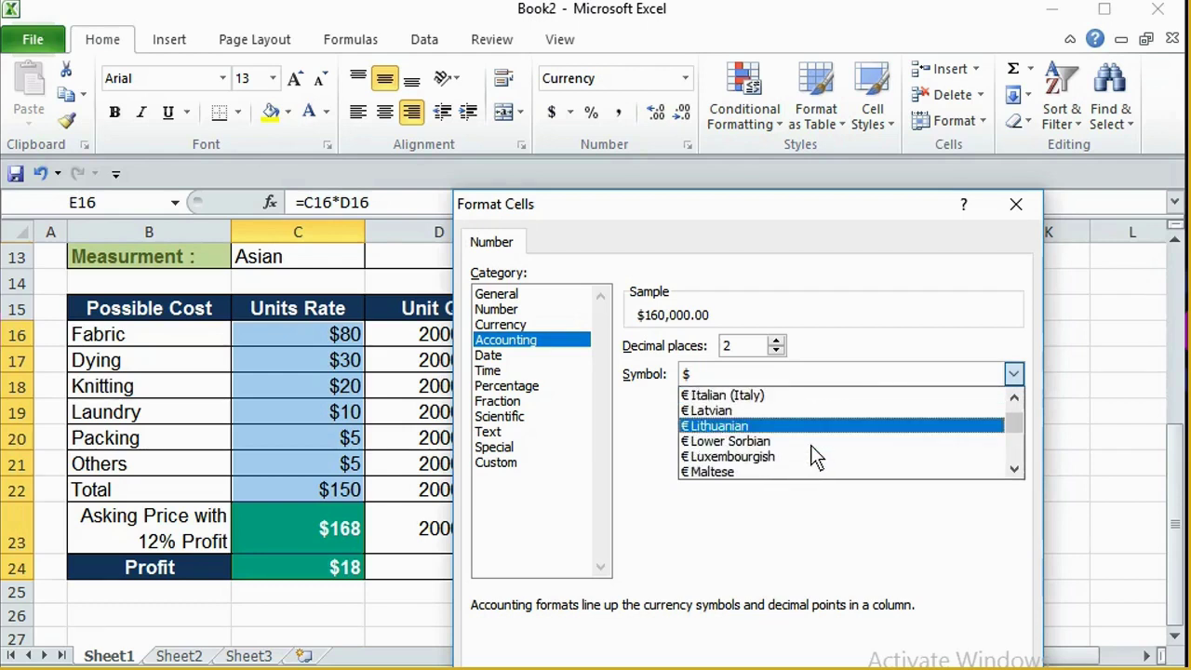
pyautogui.scroll(-4, 811, 445)
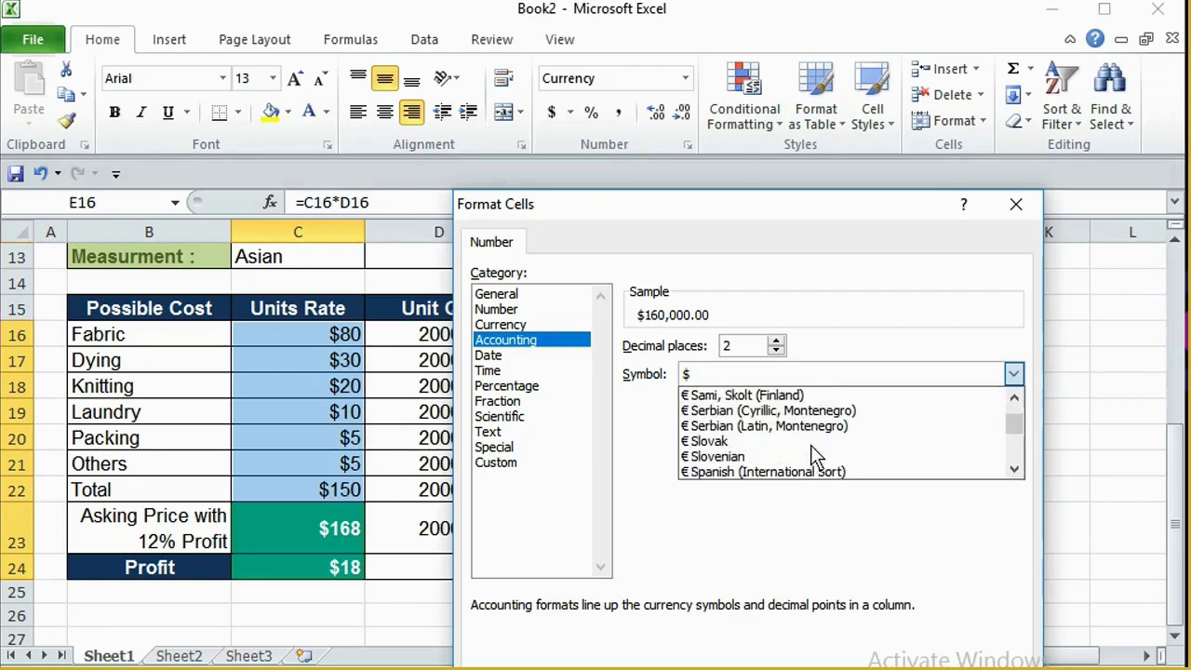
pyautogui.scroll(-3, 811, 445)
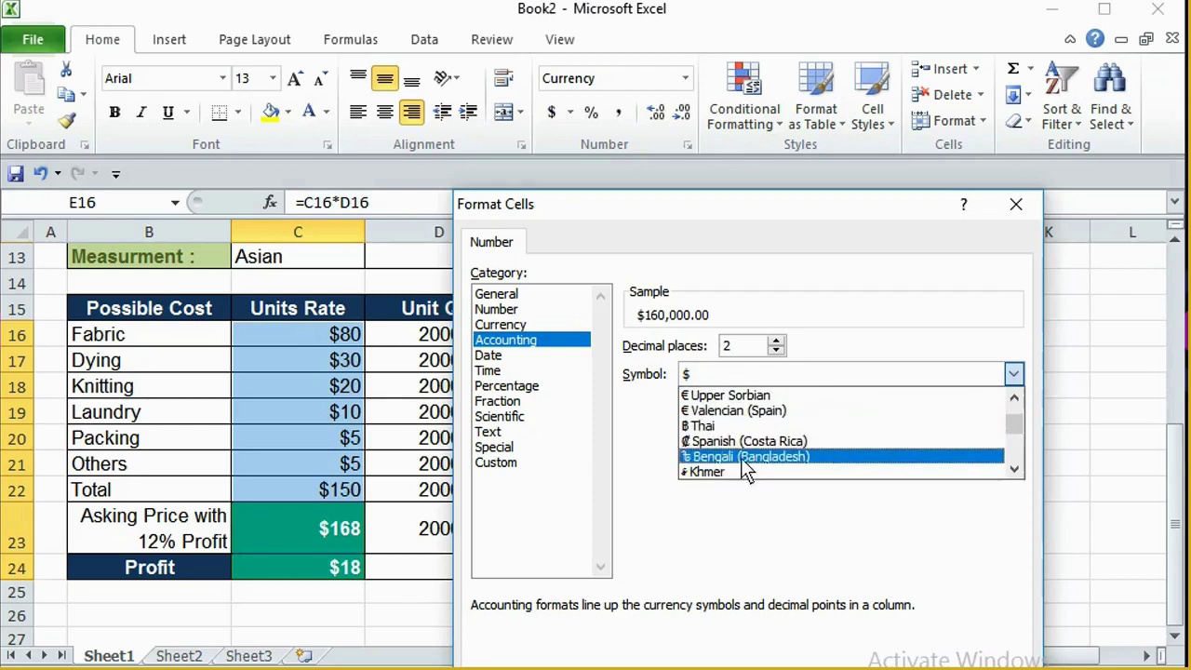
pyautogui.click(734, 456)
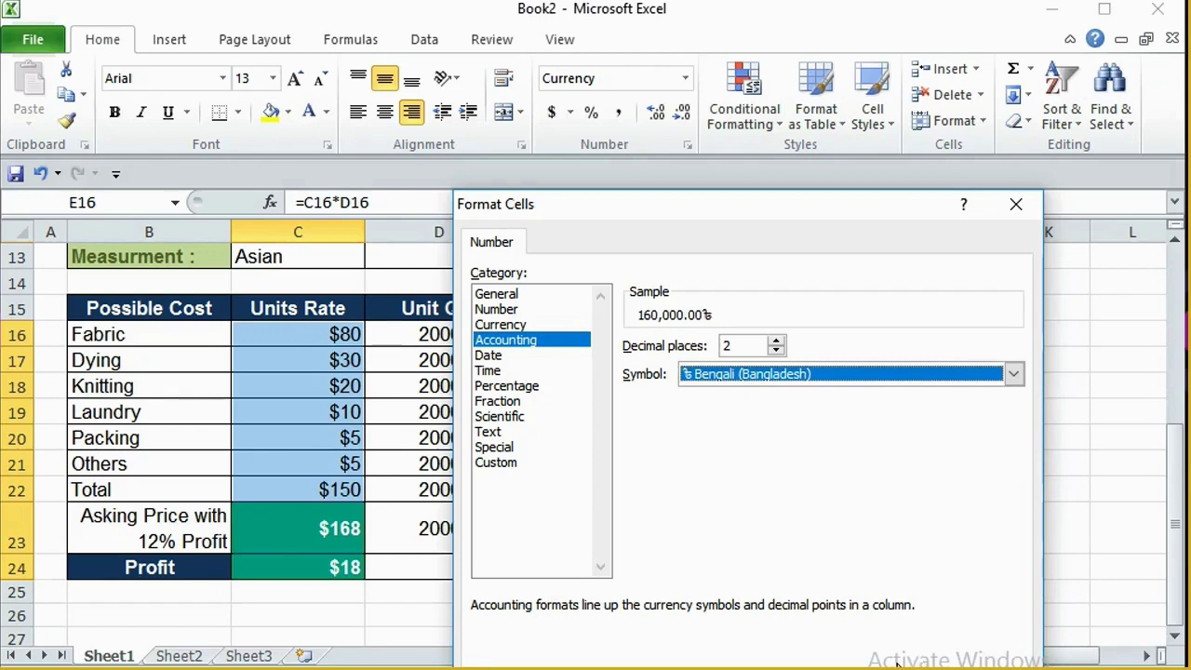
pyautogui.press('Return')
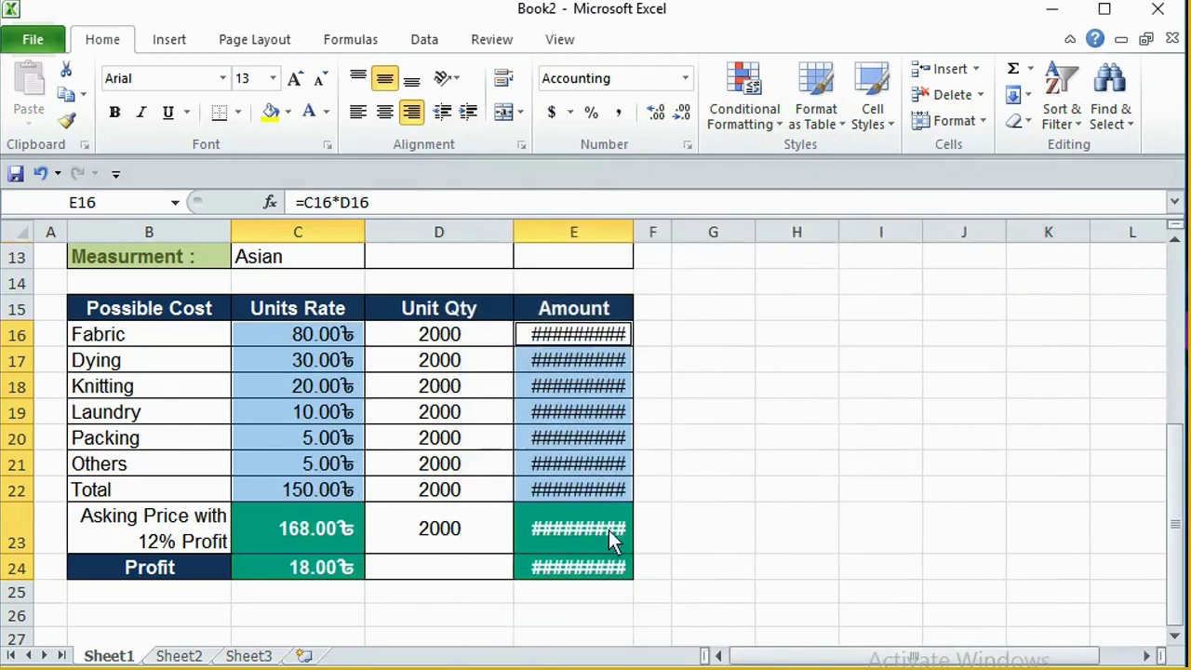
pyautogui.moveTo(637, 244); pyautogui.dragTo(656, 252)
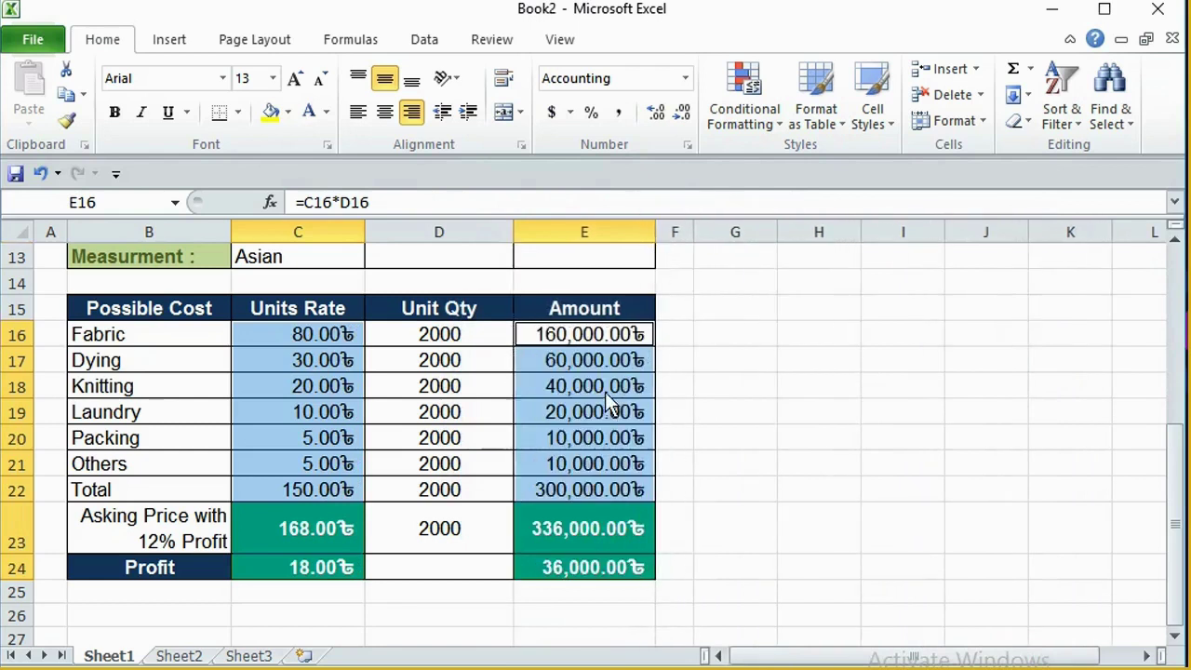
pyautogui.click(570, 561)
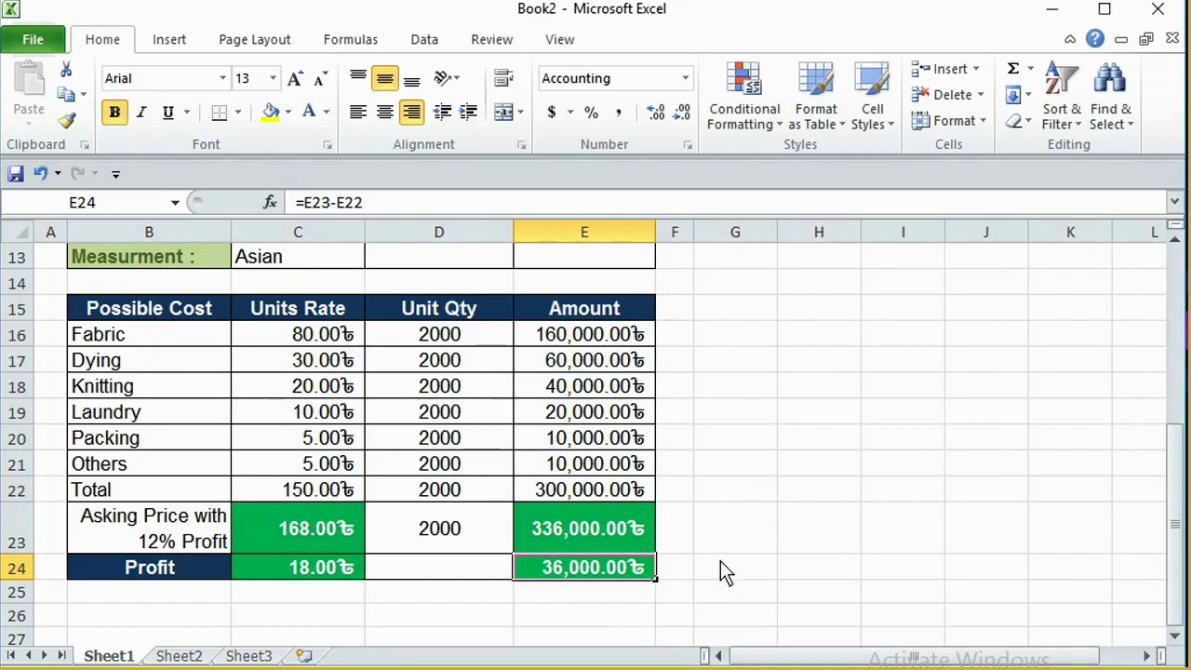
# Add a thick box border around the whole costing sheet, range A1:F25.
pyautogui.scroll(-3, 595, 484)
pyautogui.scroll(1, 332, 503)
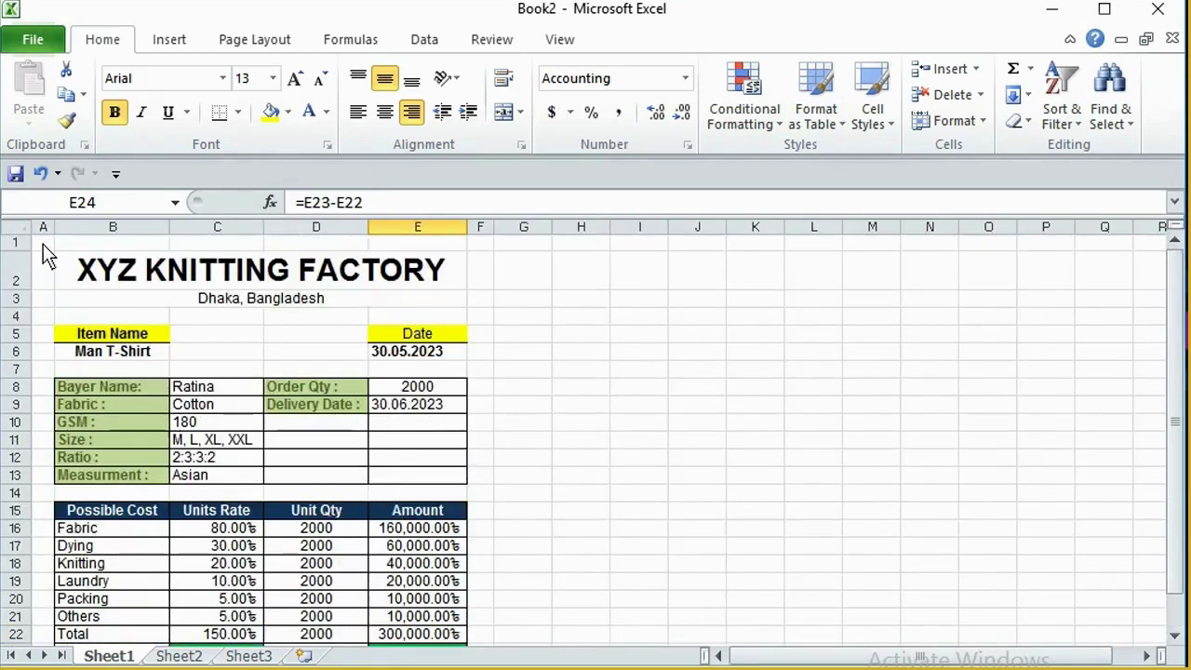
pyautogui.moveTo(44, 247); pyautogui.dragTo(479, 587)
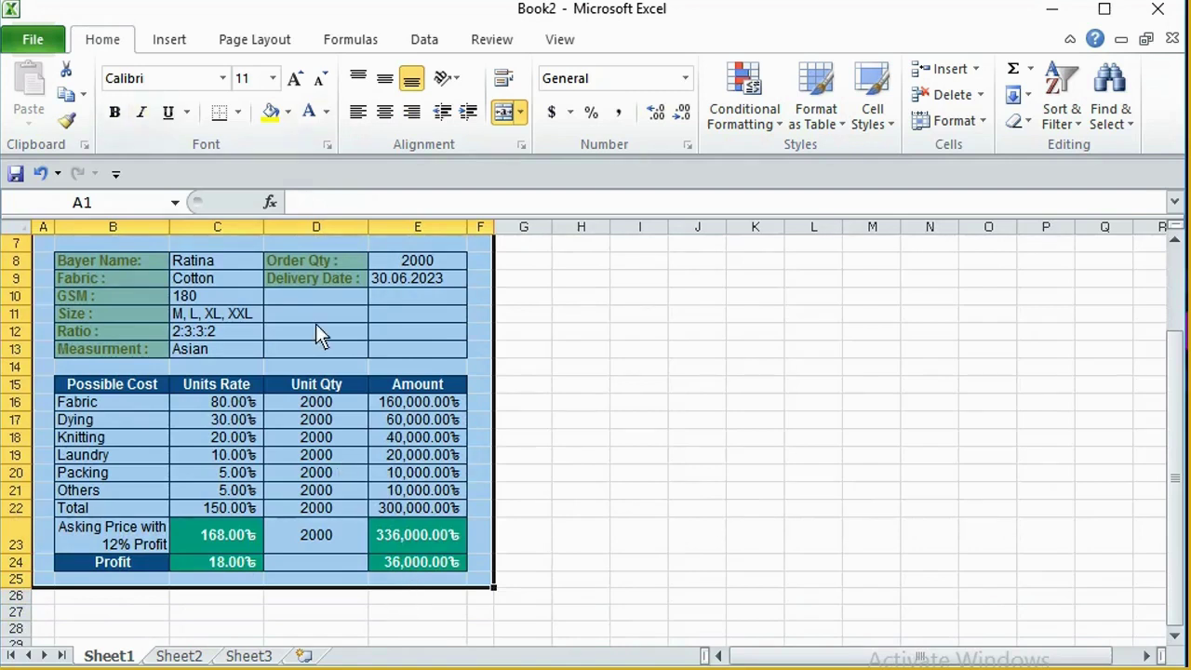
pyautogui.click(238, 112)
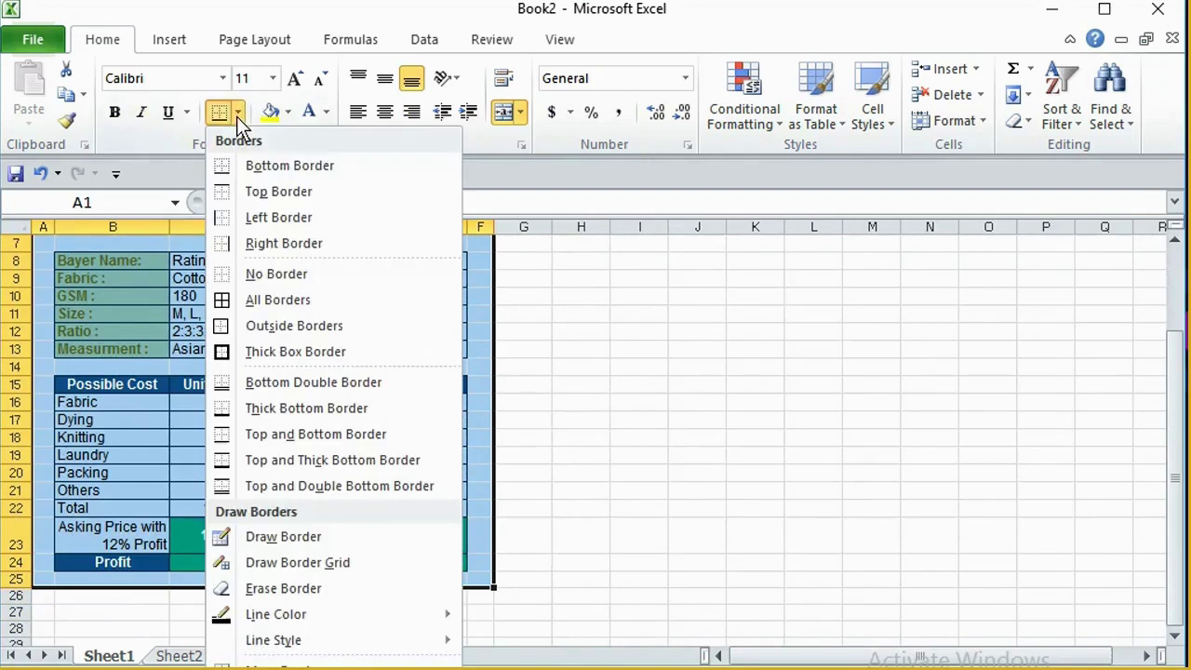
pyautogui.click(291, 351)
pyautogui.scroll(2, 343, 397)
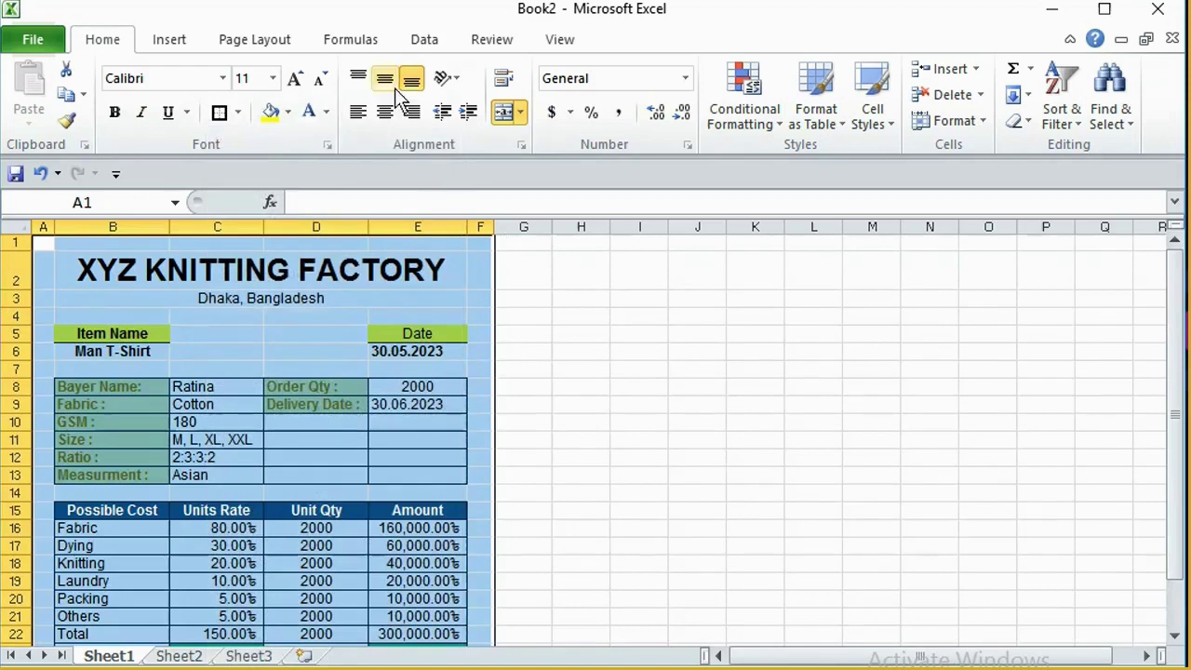
pyautogui.click(498, 47)
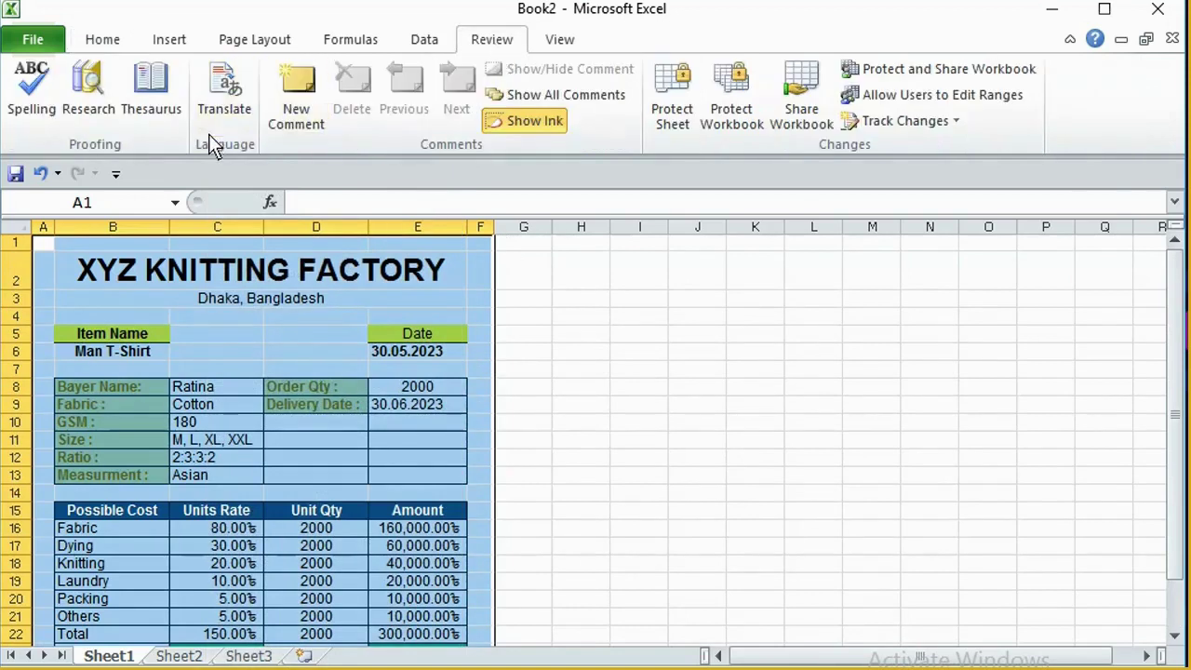
# Hide the worksheet gridlines on Sheet1 so only the applied borders show around the costing sheet.
pyautogui.click(558, 42)
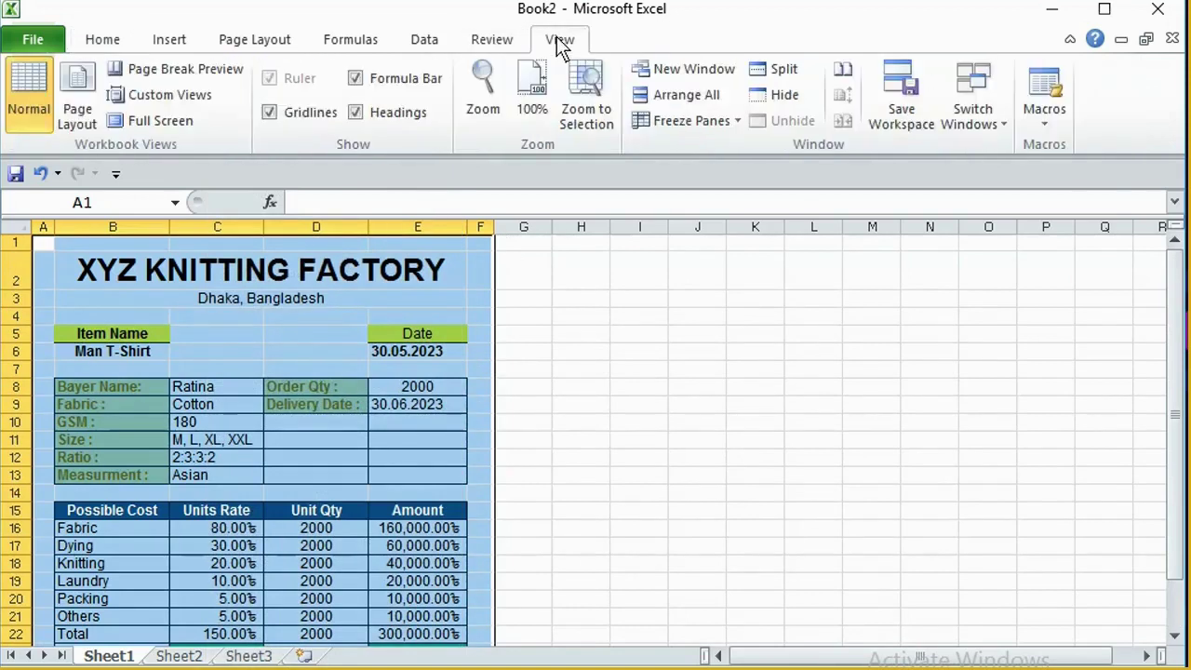
pyautogui.click(269, 112)
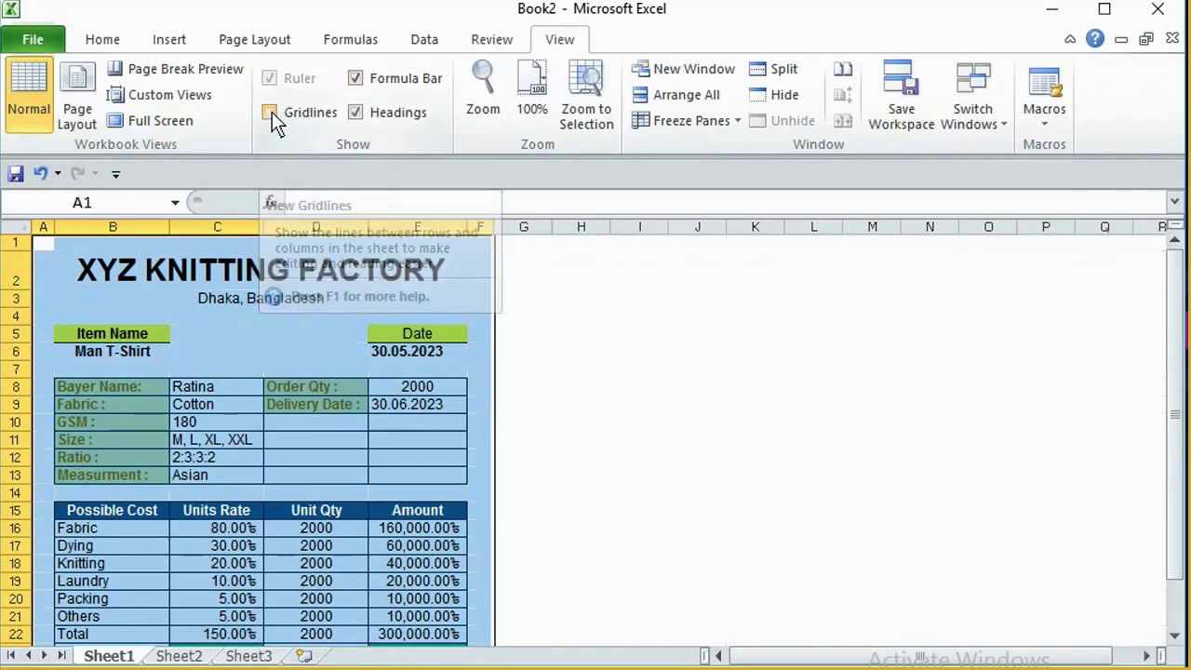
pyautogui.click(587, 477)
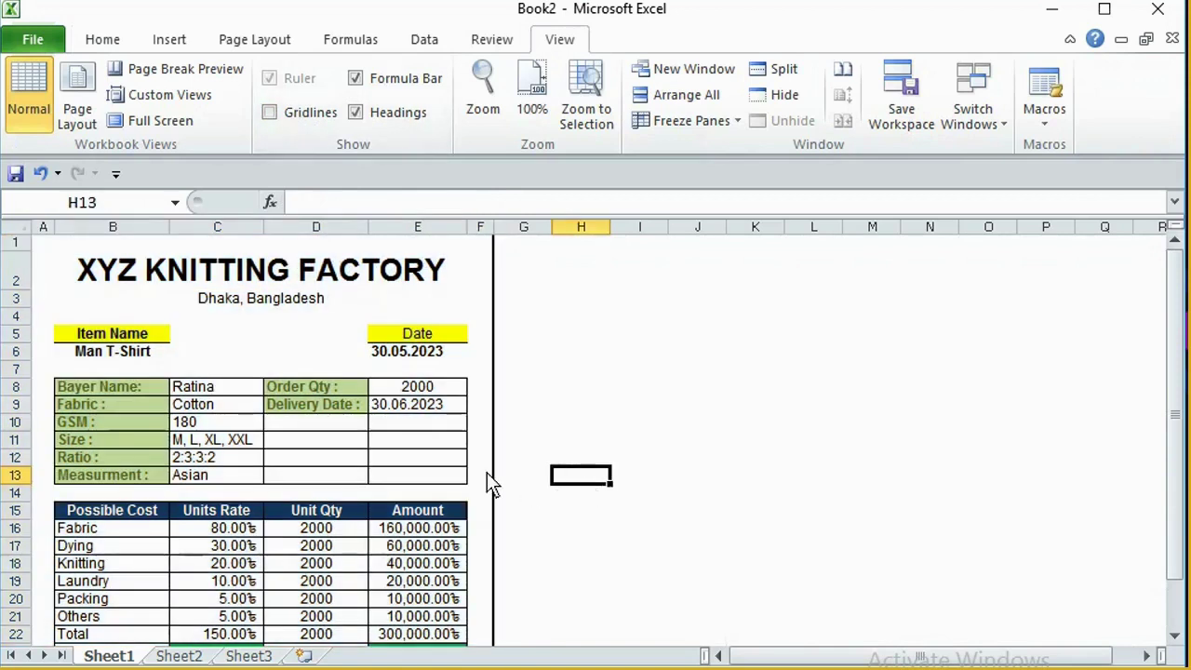
# Review the costing sheet's layout without gridlines, from the factory title to the Profit row.
pyautogui.scroll(-3, 326, 460)
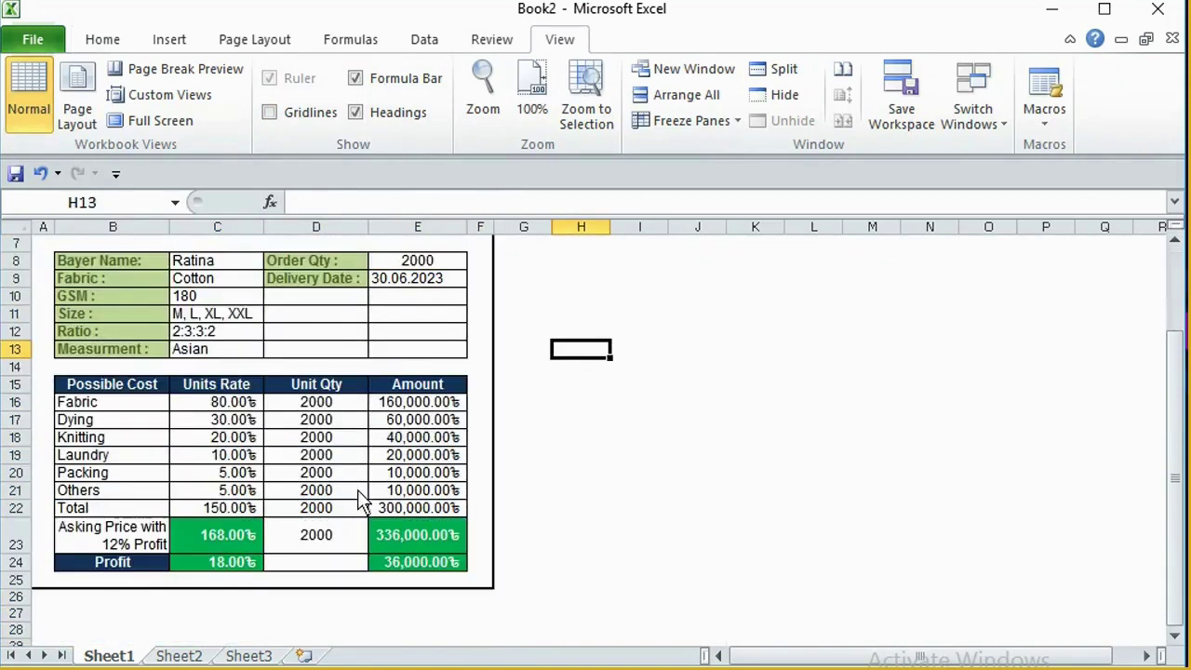
pyautogui.keyDown('ctrl'); pyautogui.scroll(3, 361, 495); pyautogui.keyUp('ctrl')
pyautogui.keyDown('ctrl'); pyautogui.scroll(1, 470, 494); pyautogui.keyUp('ctrl')
pyautogui.scroll(4, 580, 550)
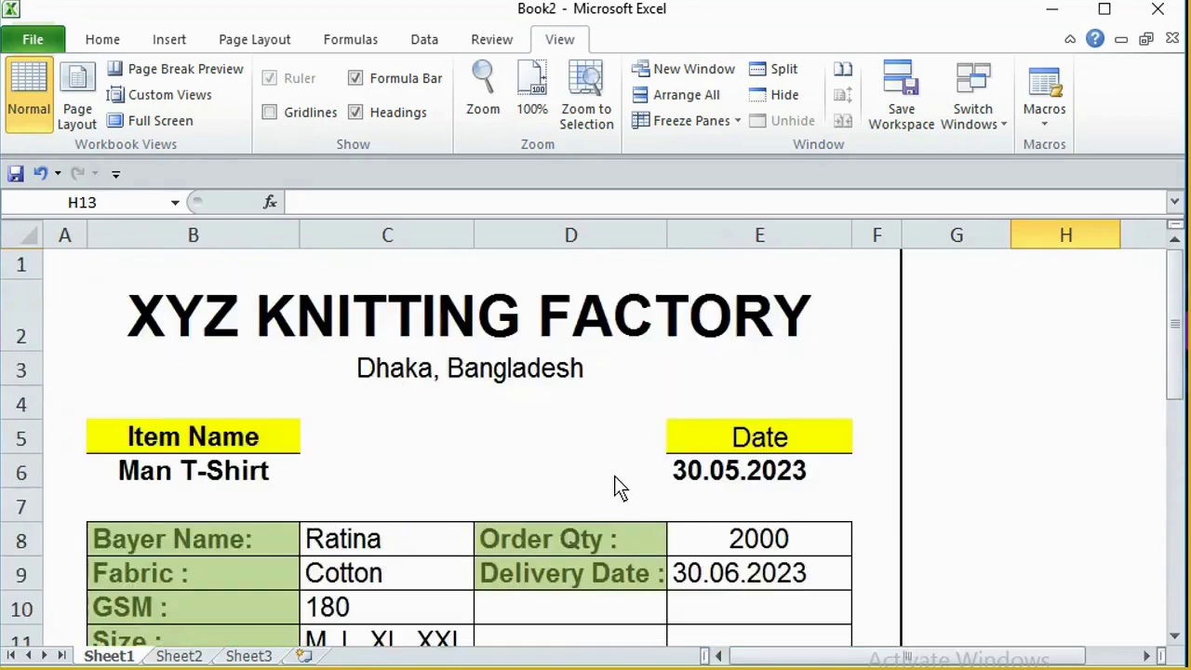
pyautogui.keyDown('ctrl'); pyautogui.scroll(-2, 617, 501); pyautogui.keyUp('ctrl')
pyautogui.scroll(-6, 487, 491)
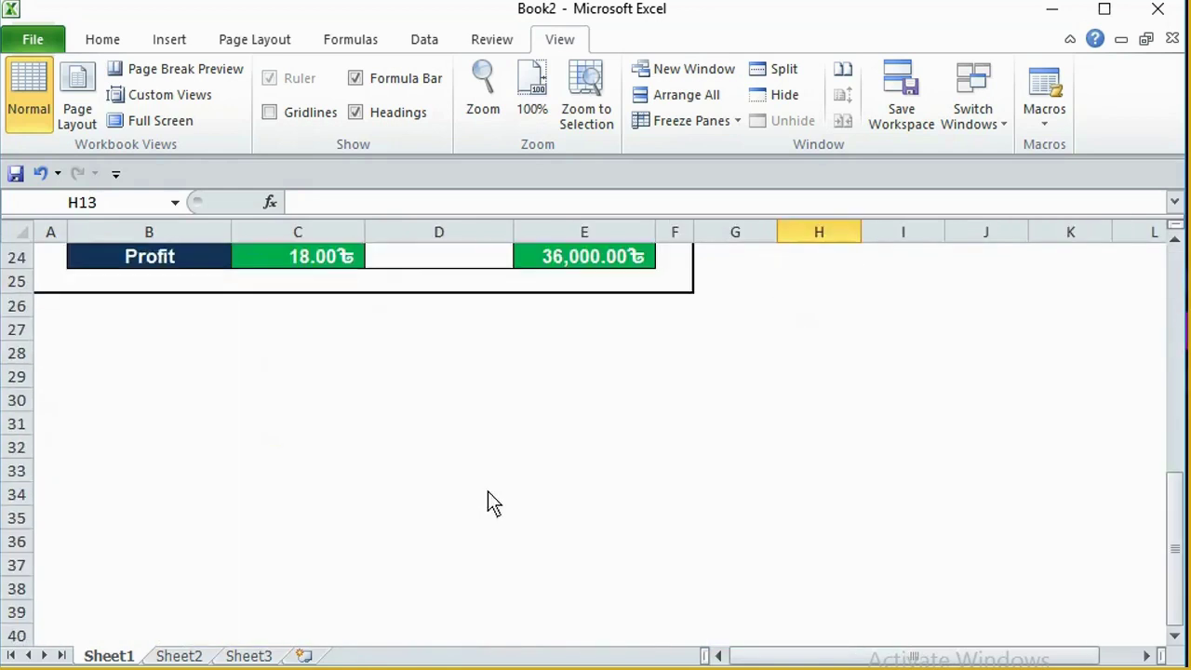
pyautogui.scroll(7, 500, 492)
pyautogui.click(417, 331)
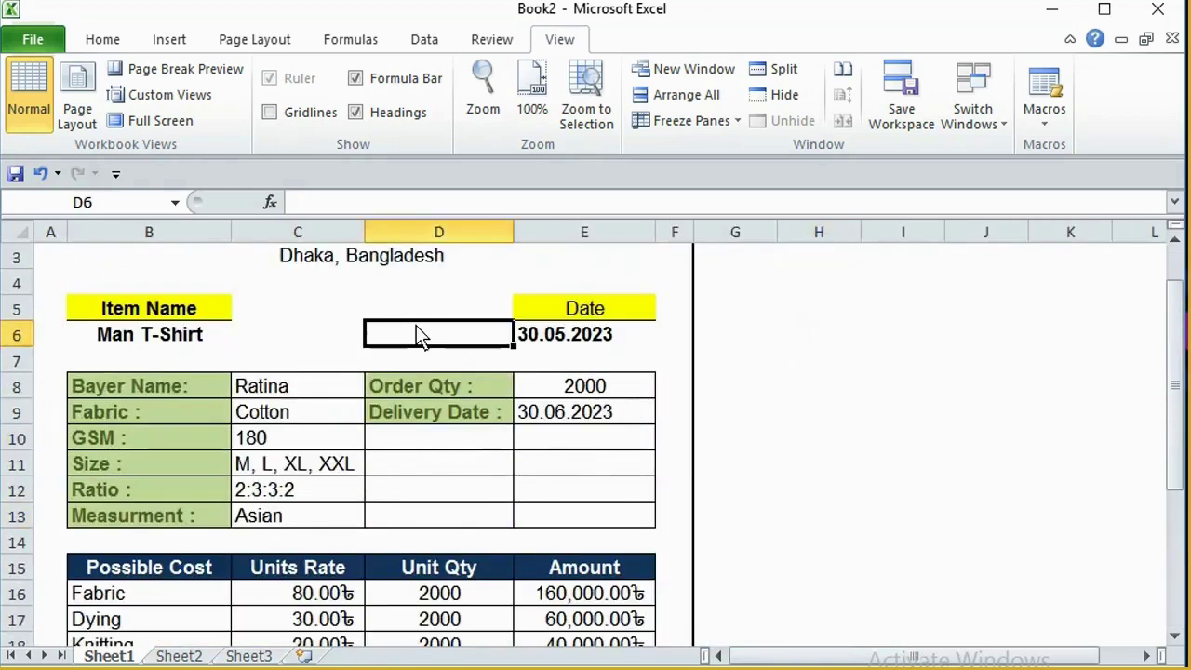
# Open the print preview and set the page margins to center the sheet horizontally only, not vertically.
pyautogui.hotkey('ctrl', 'p')
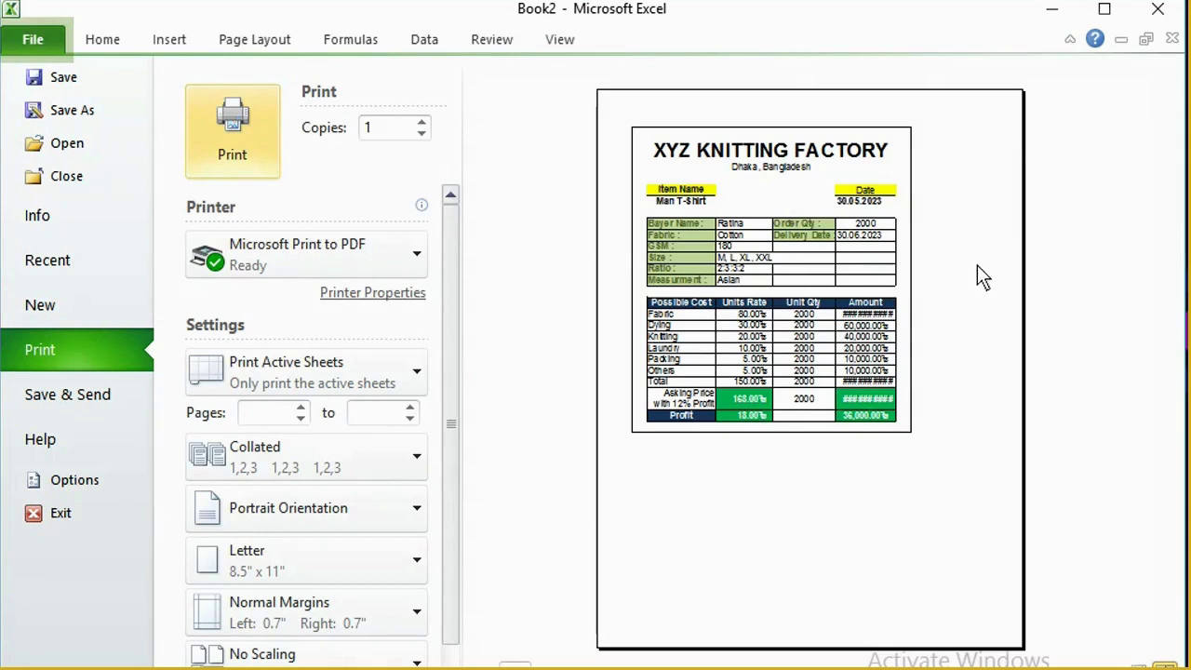
pyautogui.scroll(-1, 367, 549)
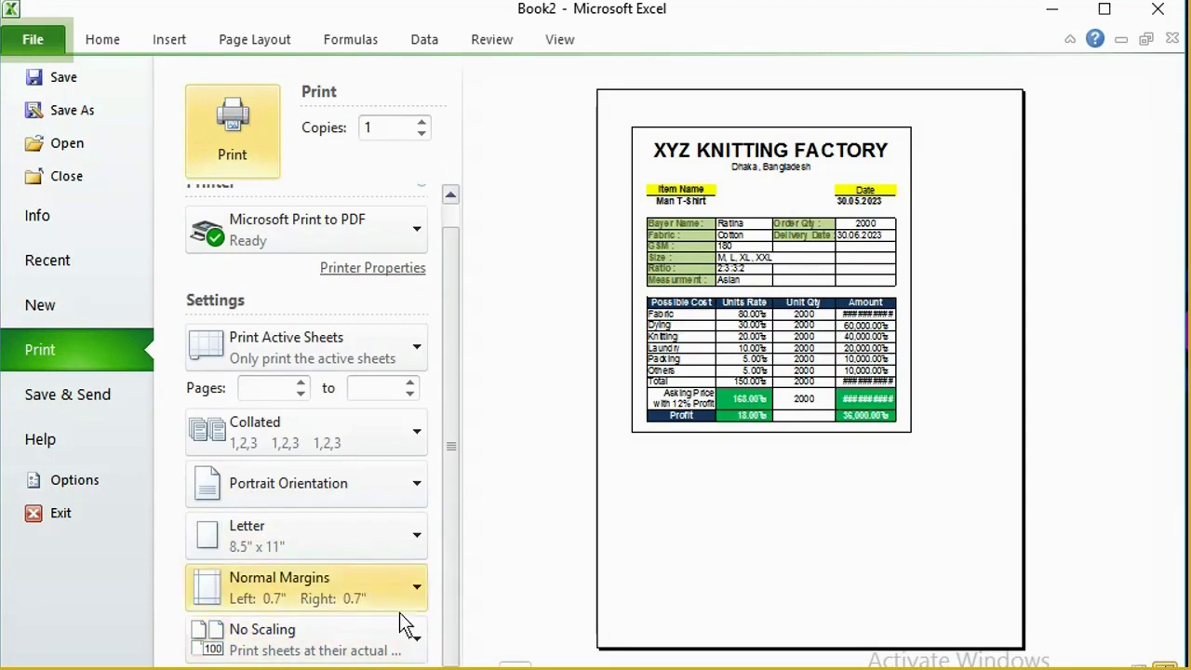
pyautogui.click(395, 667)
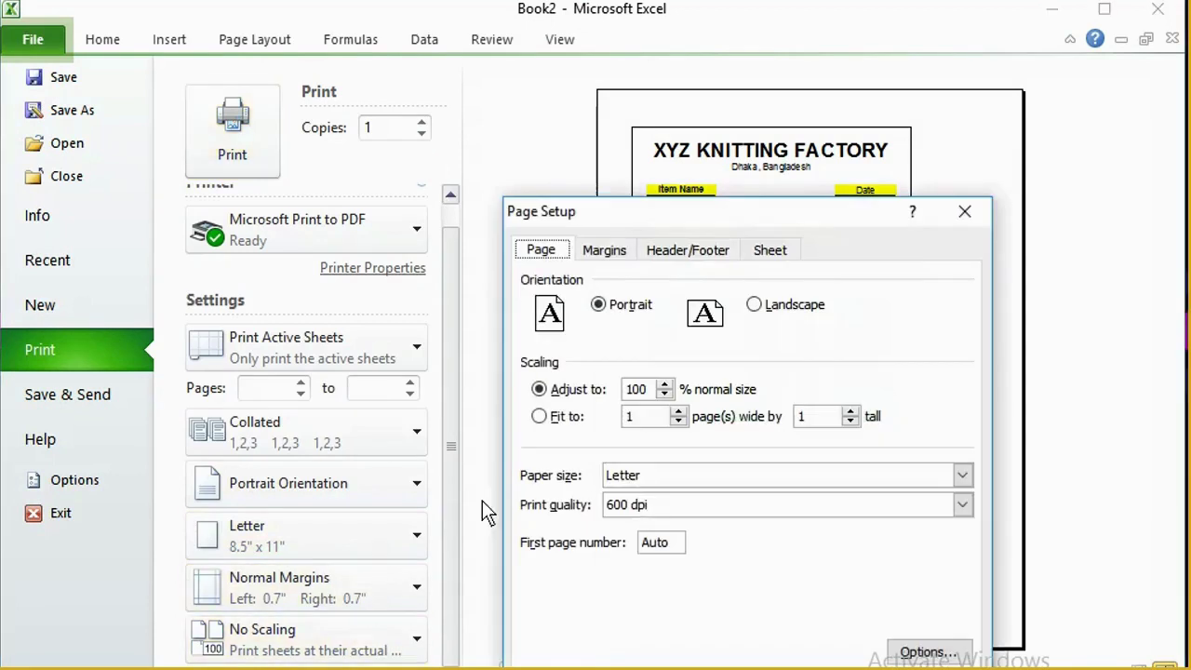
pyautogui.moveTo(641, 226); pyautogui.dragTo(300, 96)
pyautogui.click(264, 119)
pyautogui.click(250, 447)
pyautogui.moveTo(399, 86); pyautogui.dragTo(296, 73)
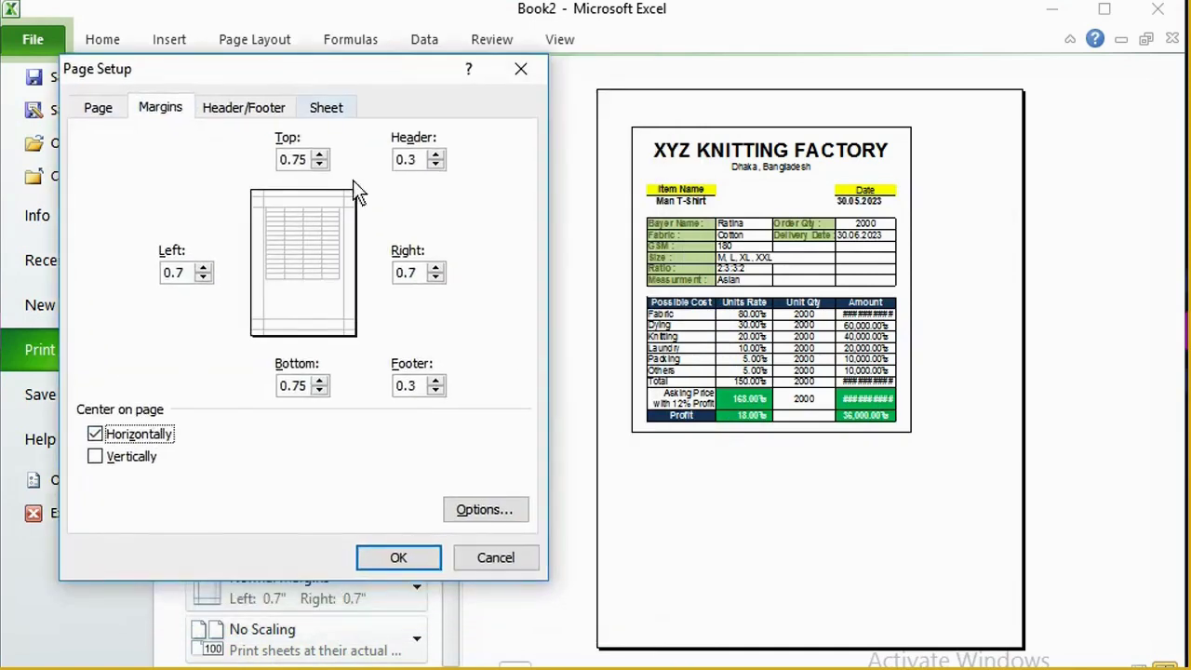
pyautogui.click(138, 460)
pyautogui.click(97, 435)
pyautogui.click(109, 462)
pyautogui.click(140, 436)
pyautogui.click(398, 556)
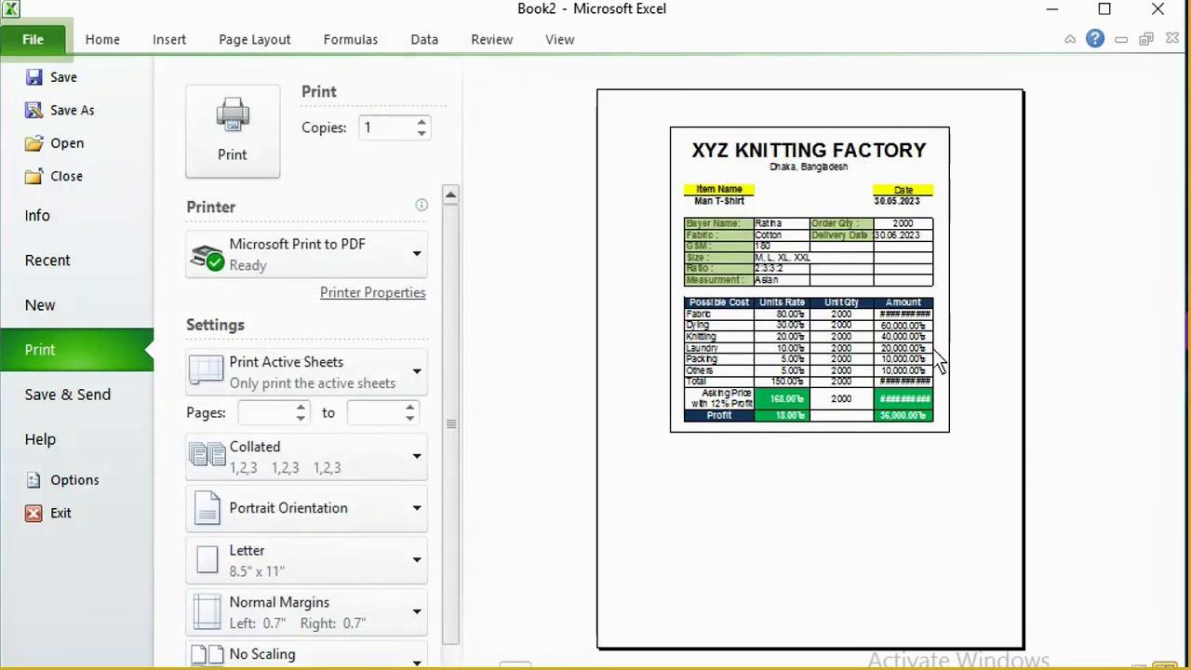
# Zoom into the print preview to examine the costing sheet across its full width, and return to the worksheet.
pyautogui.click(981, 499)
pyautogui.click(982, 496)
pyautogui.click(922, 543)
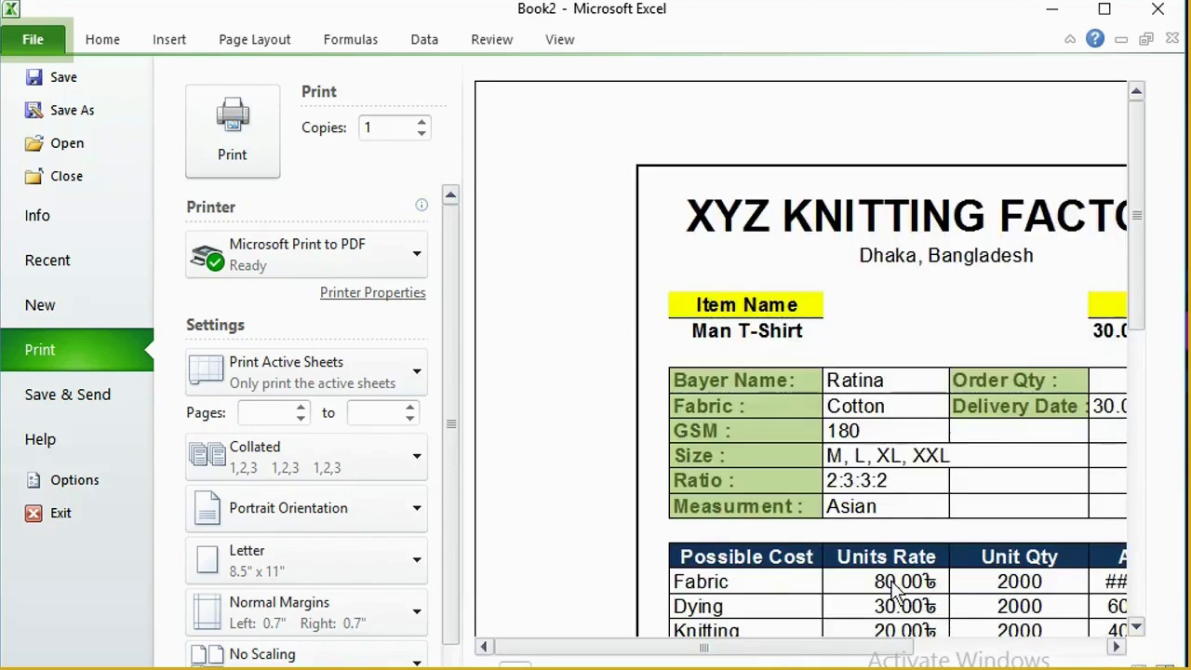
pyautogui.moveTo(763, 646); pyautogui.dragTo(859, 649)
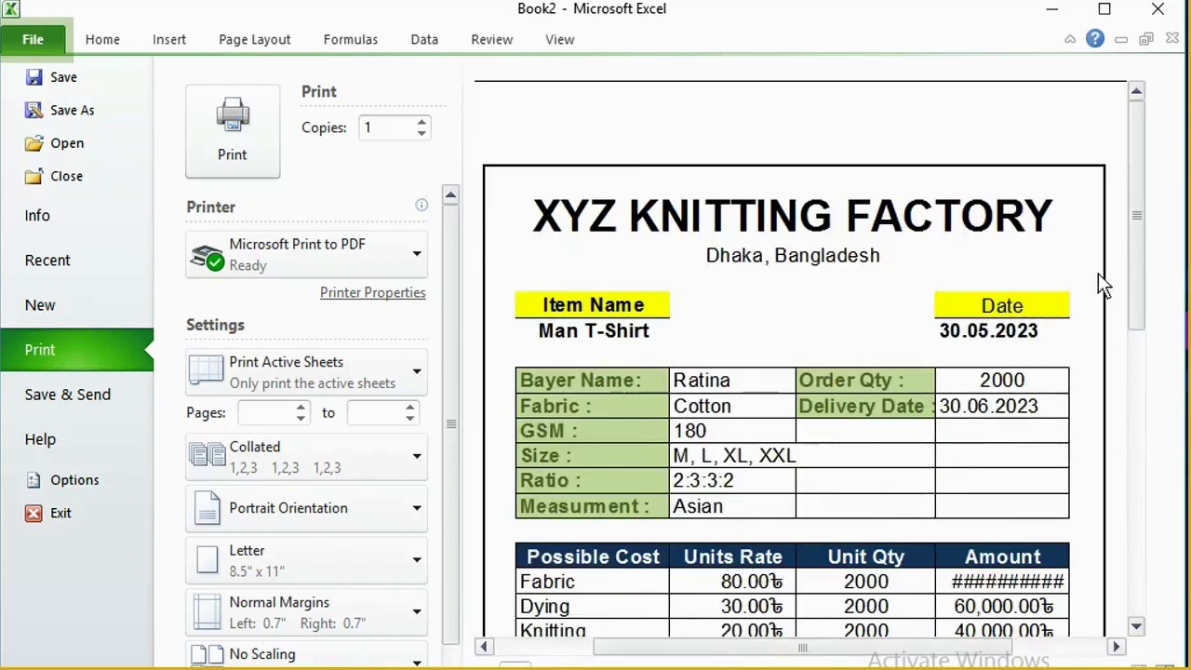
pyautogui.click(846, 410)
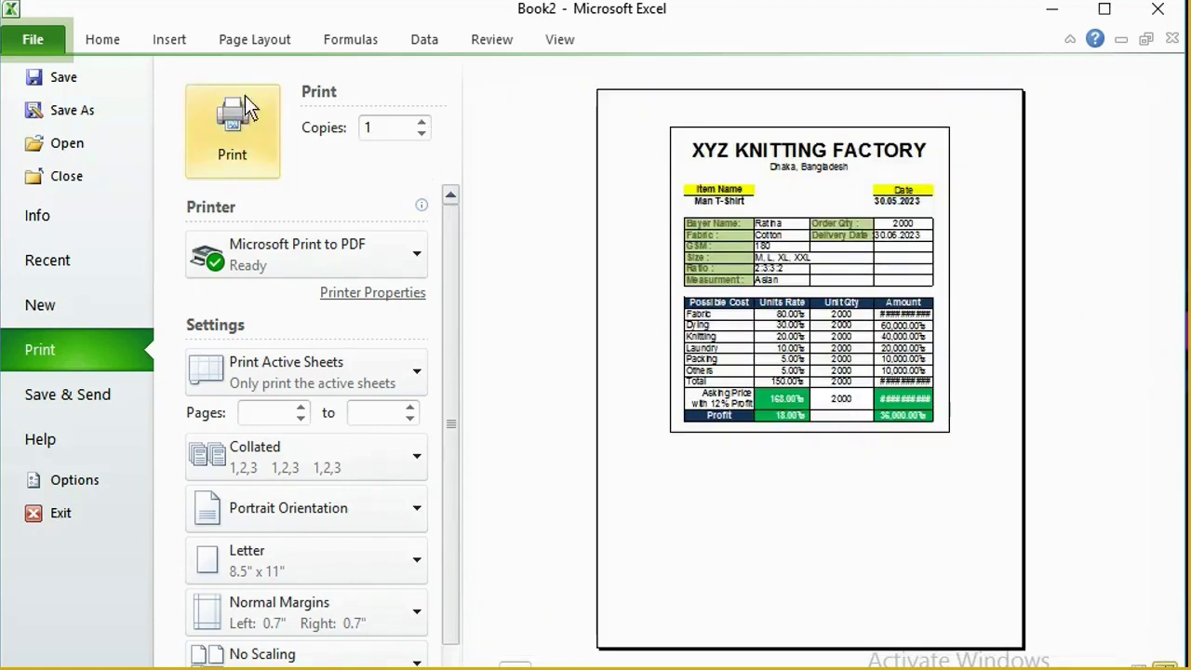
pyautogui.click(104, 43)
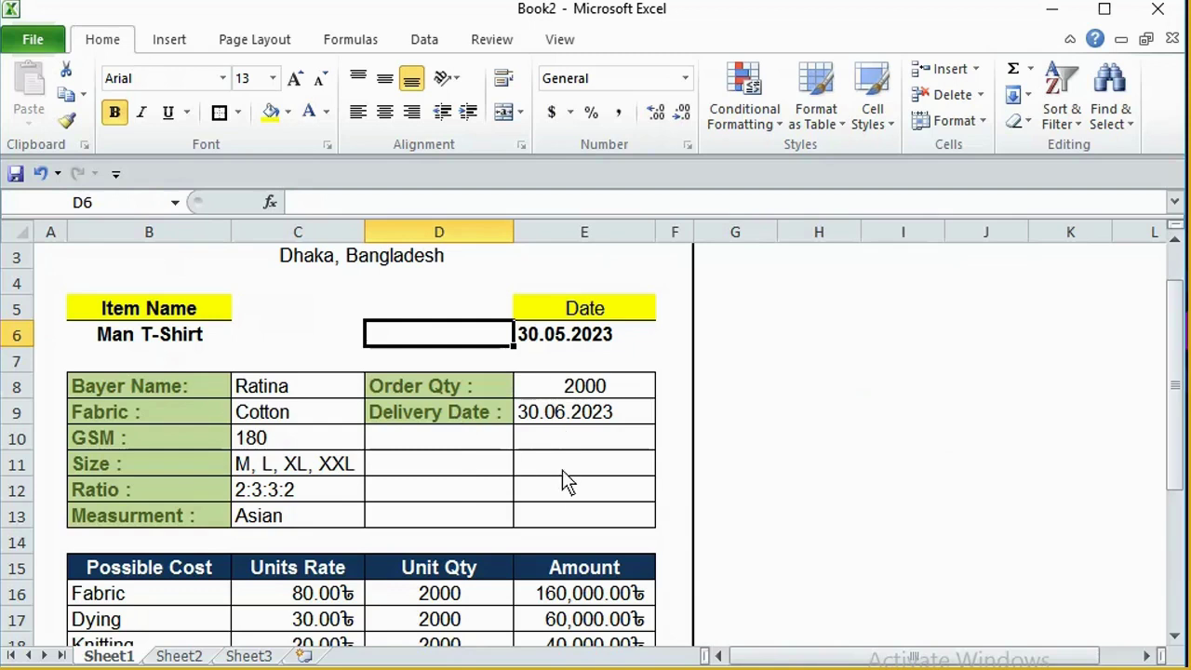
# Check the costing sheet at several zoom levels, including the cost table, Asking Price and Profit rows.
pyautogui.scroll(-4, 562, 481)
pyautogui.click(298, 542)
pyautogui.scroll(2, 479, 581)
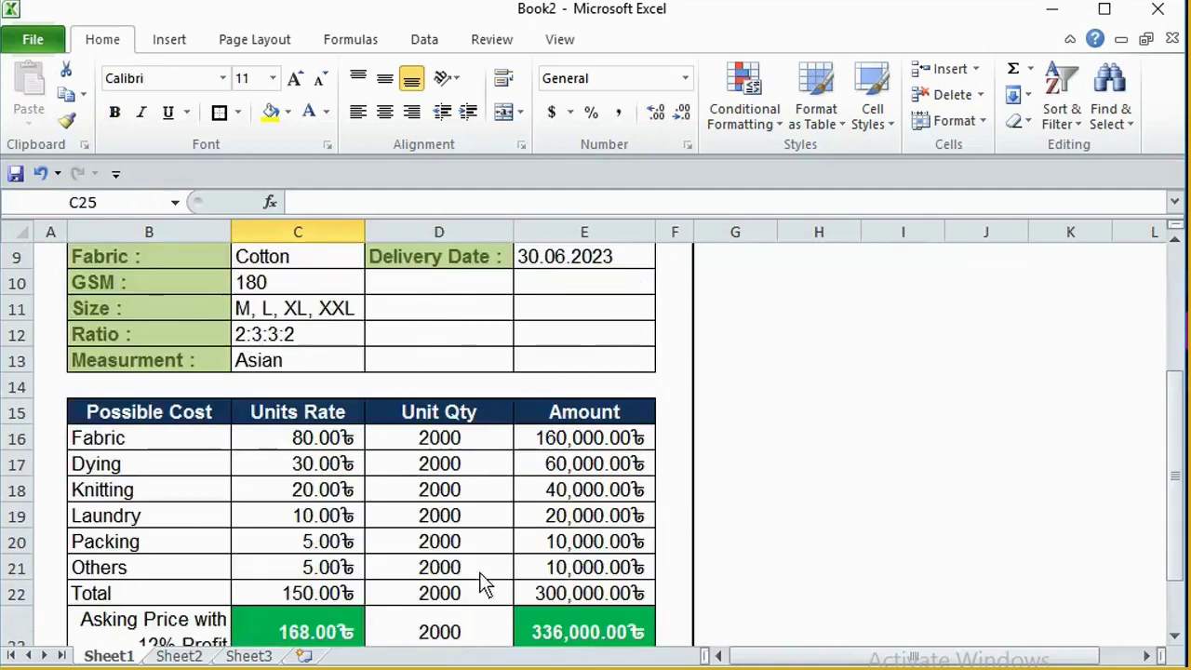
pyautogui.scroll(3, 479, 568)
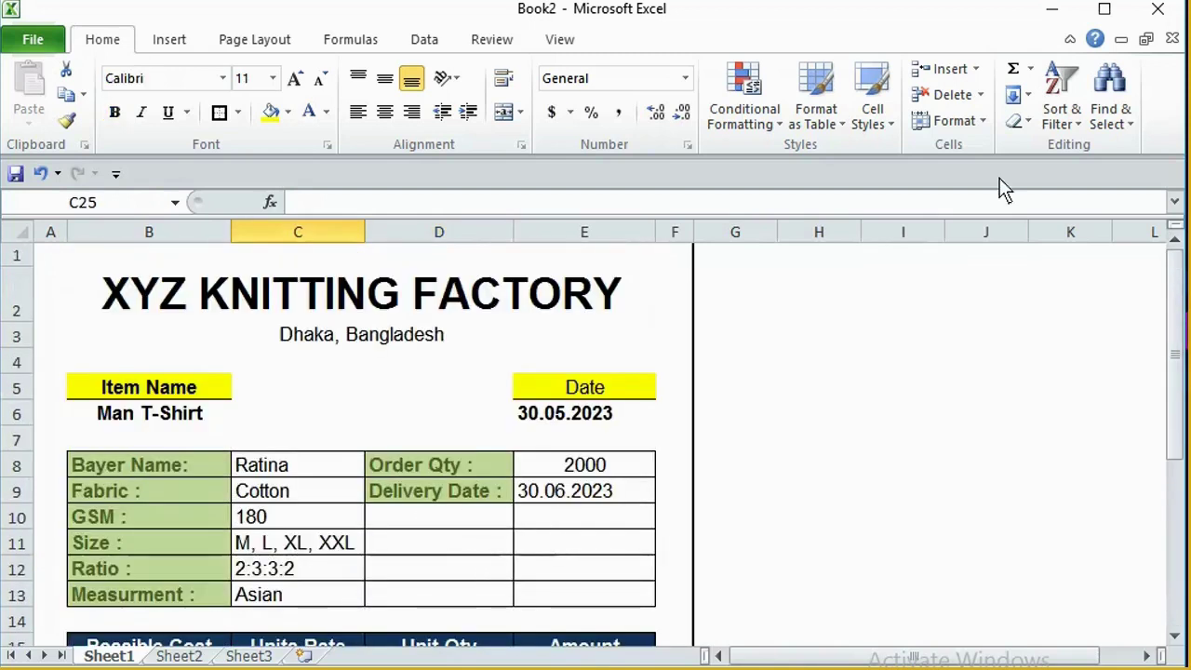
pyautogui.keyDown('ctrl'); pyautogui.scroll(-3, 548, 468); pyautogui.keyUp('ctrl')
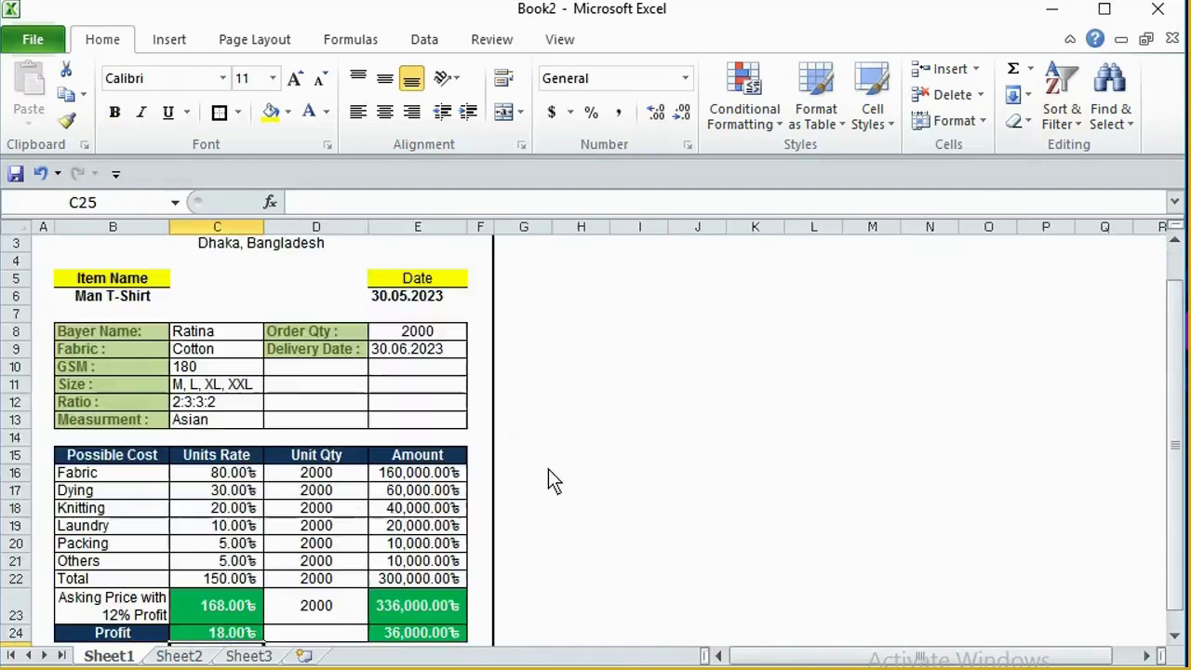
pyautogui.keyDown('ctrl'); pyautogui.scroll(-1, 399, 510); pyautogui.keyUp('ctrl')
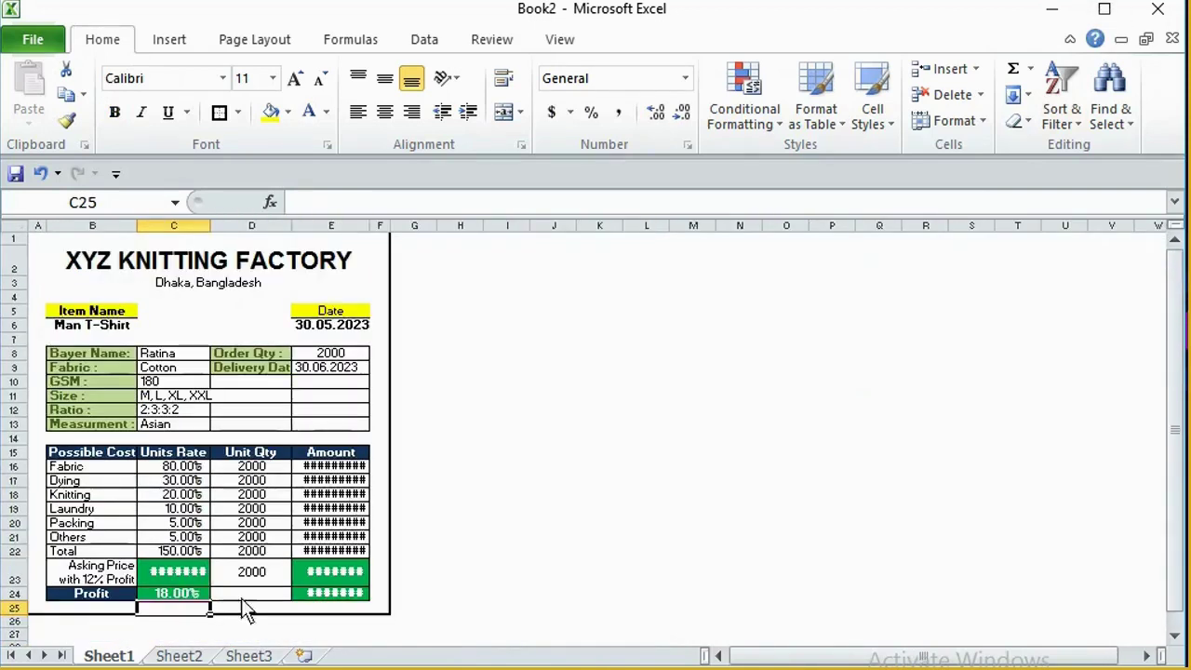
pyautogui.keyDown('ctrl'); pyautogui.scroll(2, 247, 593); pyautogui.keyUp('ctrl')
pyautogui.scroll(-2, 341, 538)
pyautogui.scroll(2, 306, 558)
pyautogui.scroll(-2, 316, 567)
pyautogui.click(311, 528)
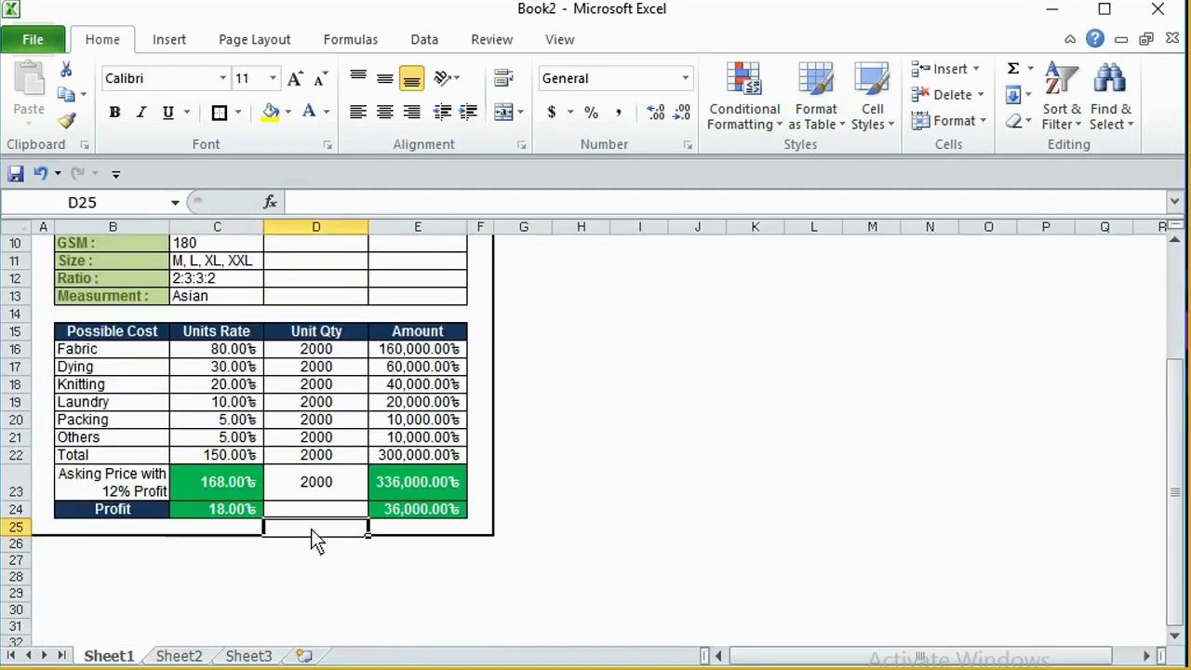
pyautogui.click(142, 532)
pyautogui.scroll(2, 267, 486)
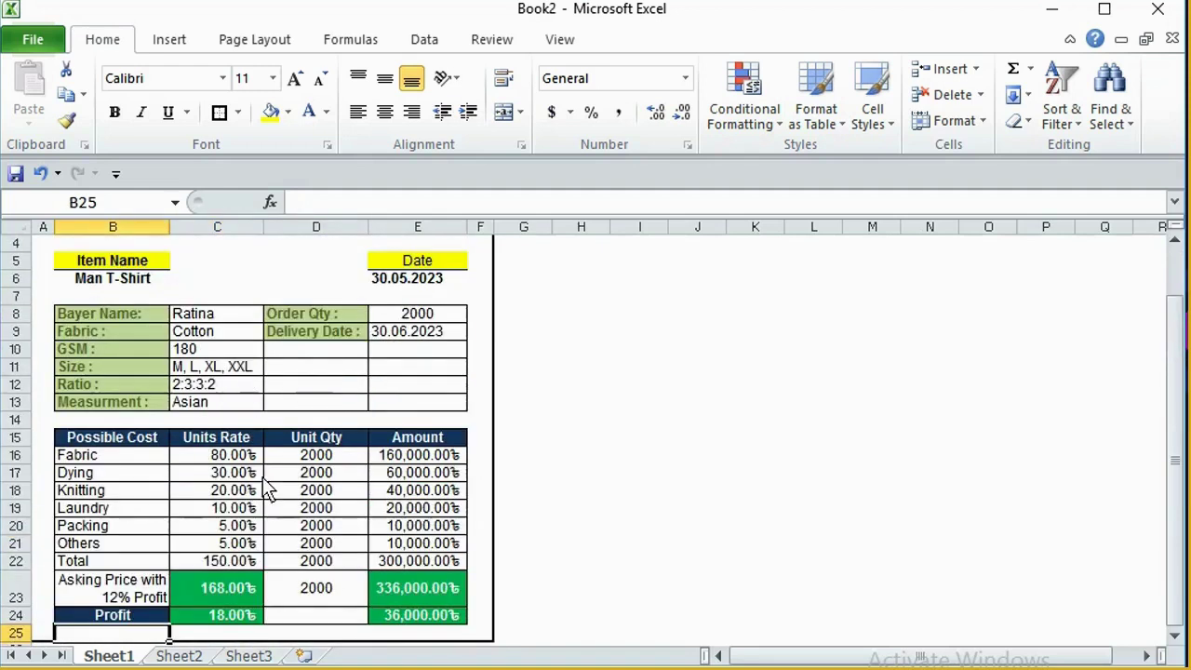
pyautogui.scroll(1, 267, 484)
pyautogui.click(246, 319)
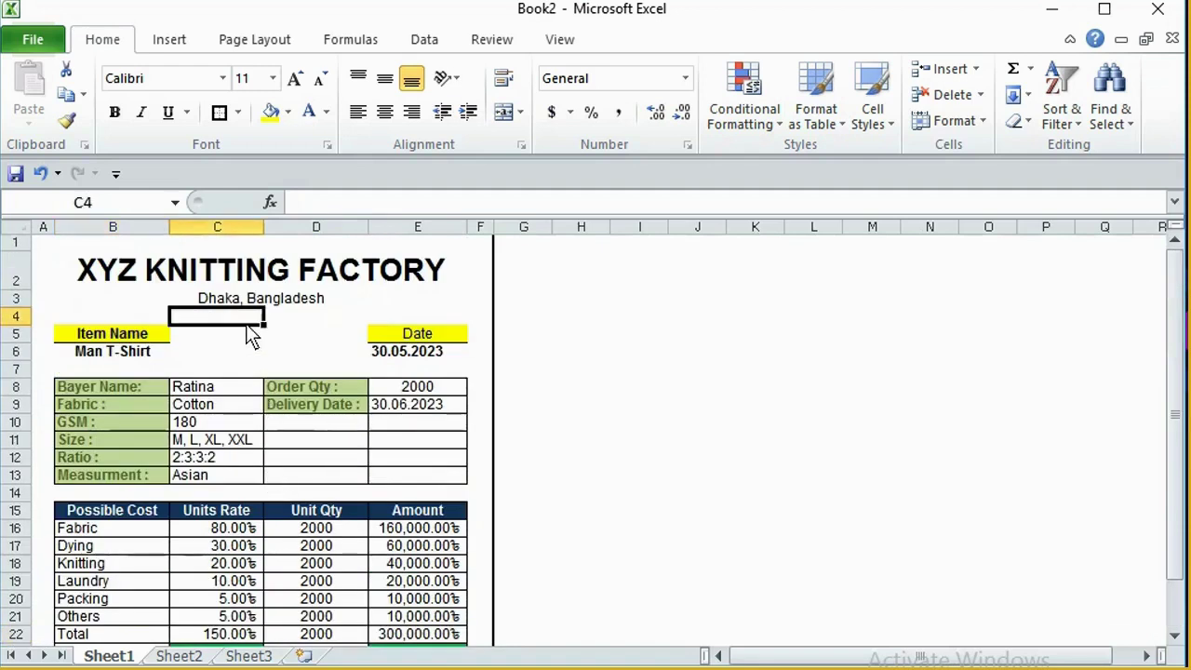
pyautogui.click(300, 316)
pyautogui.click(232, 318)
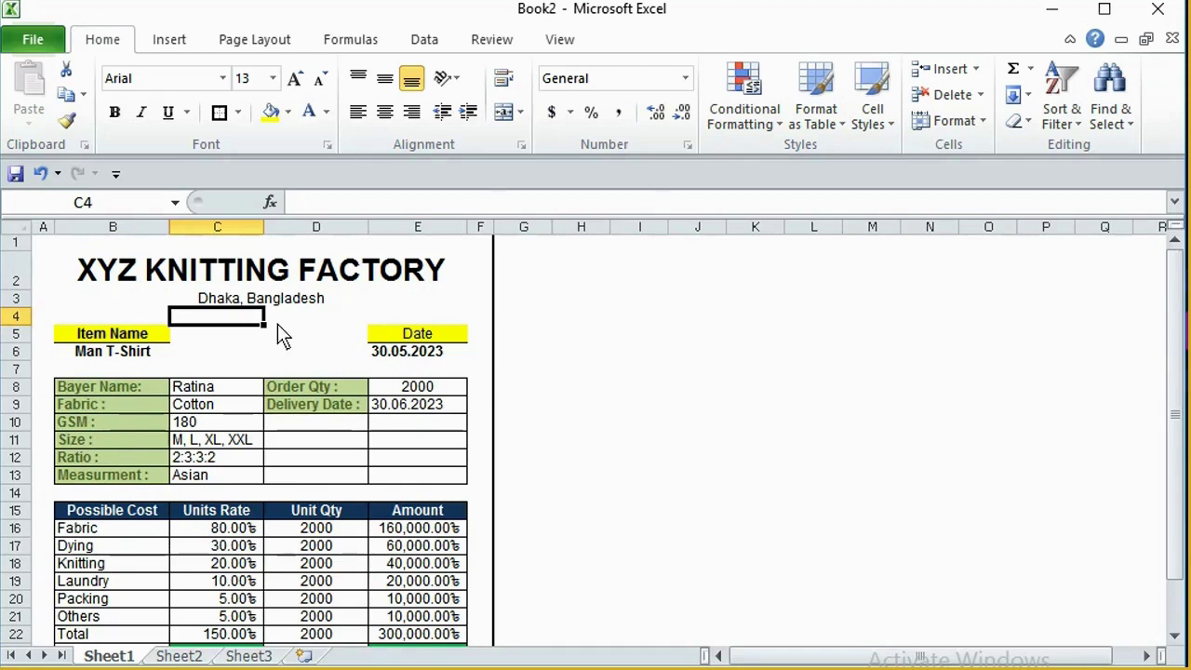
pyautogui.click(226, 300)
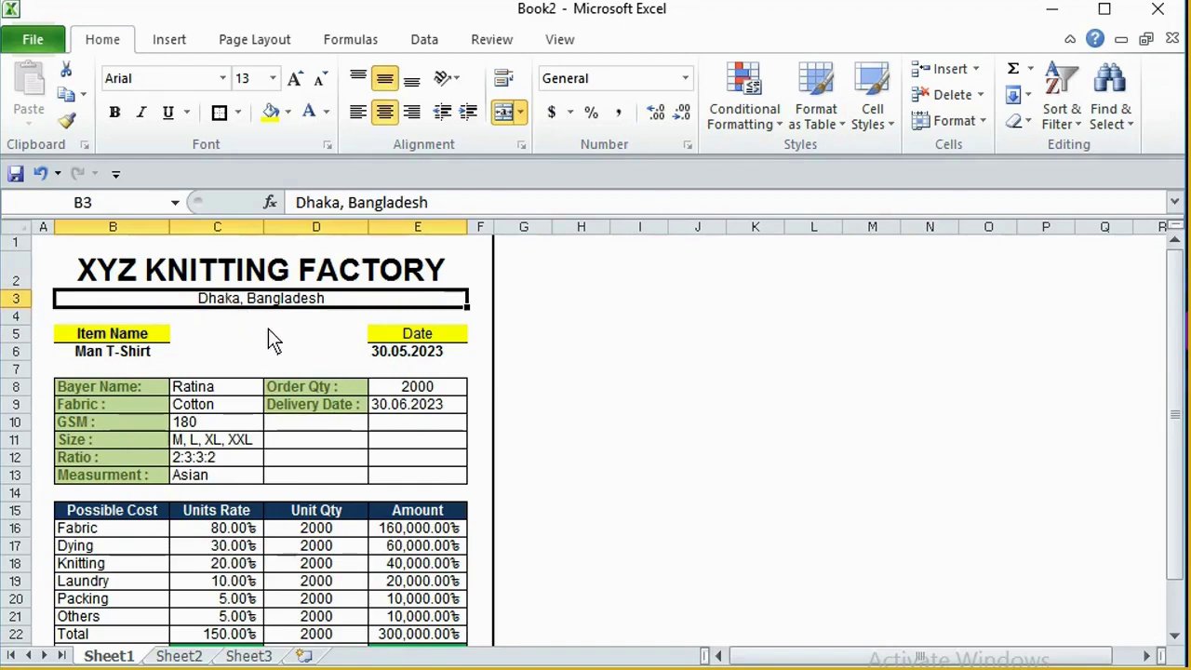